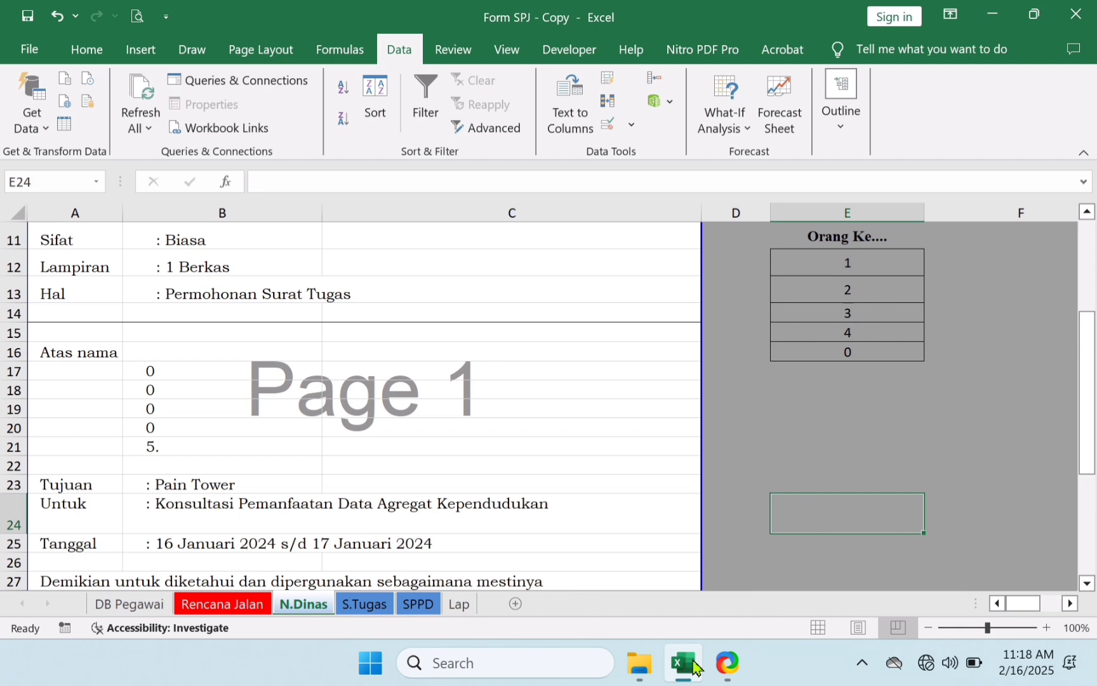
- Examine the S.Tugas sheet from its letterhead down through the numbered personnel entries in the KEPADA section
left_click(361, 604)
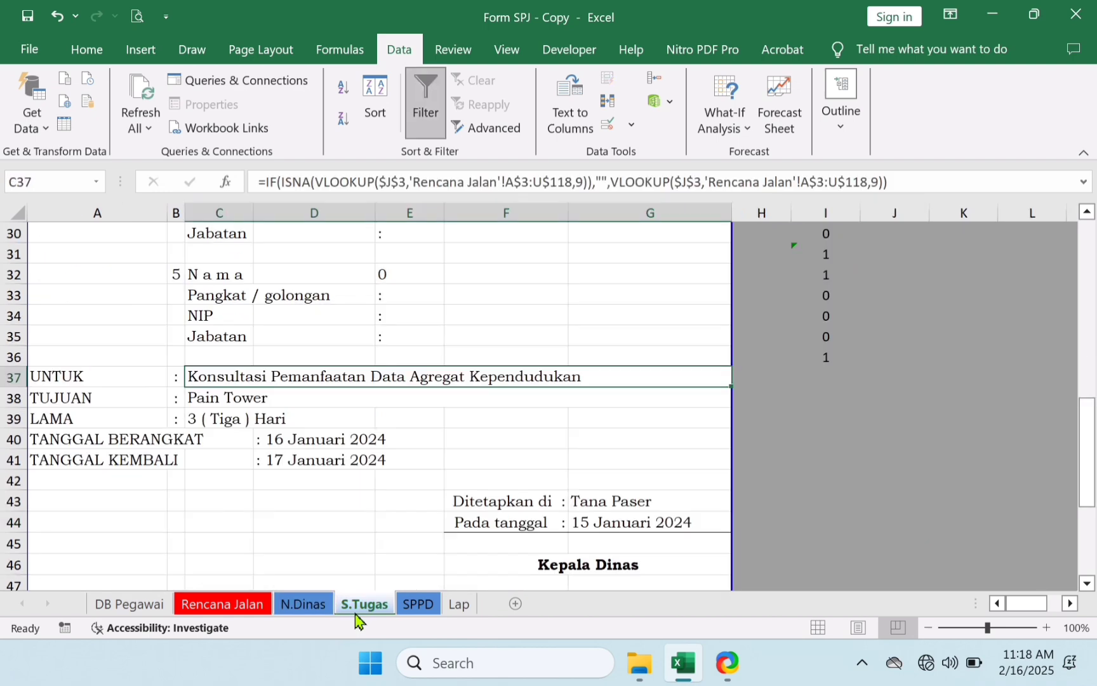
left_click_drag(1090, 487, 1090, 307)
left_click(416, 362)
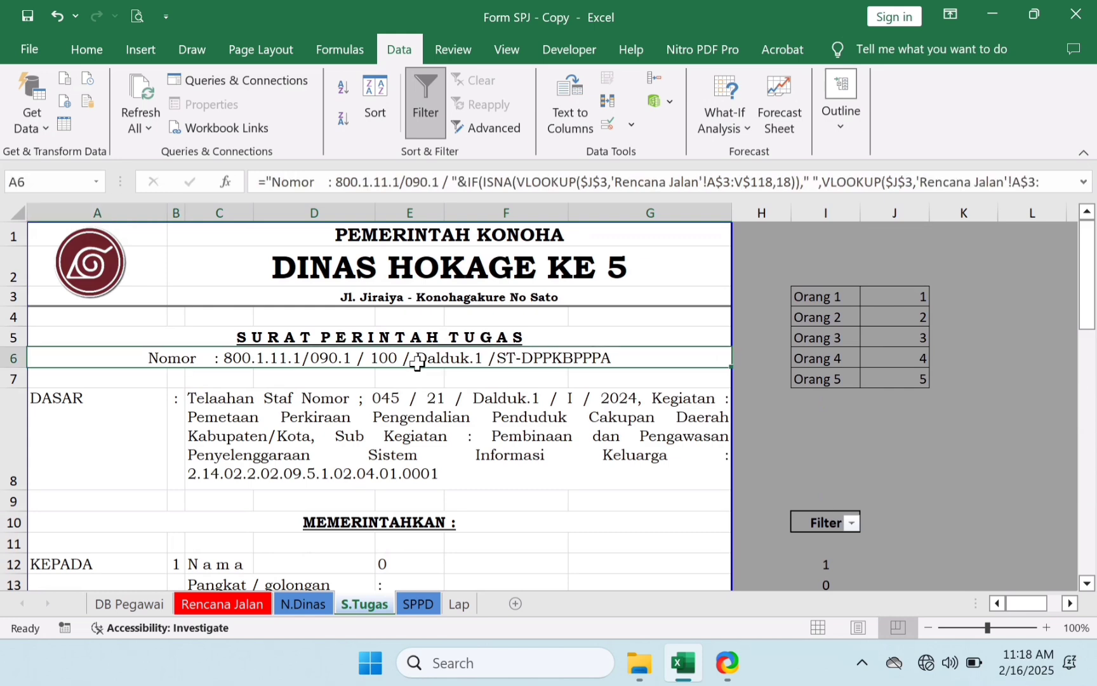
key("Down")
key("Down")
key("Down")
key("Down")
key("Down")
key("Down")
key("Down")
key("Down")
key("Down")
key("Down")
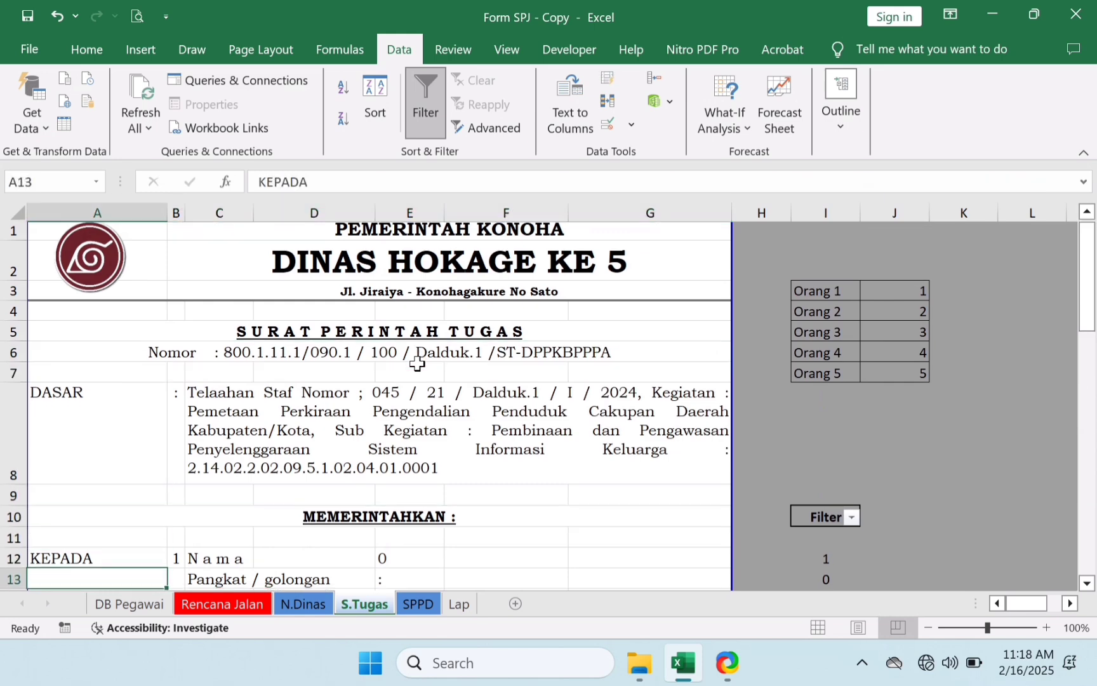
key("Down")
key("Down")
key("Down")
key("Down")
key("Down")
key("Down")
key("Down")
key("Down")
key("Down")
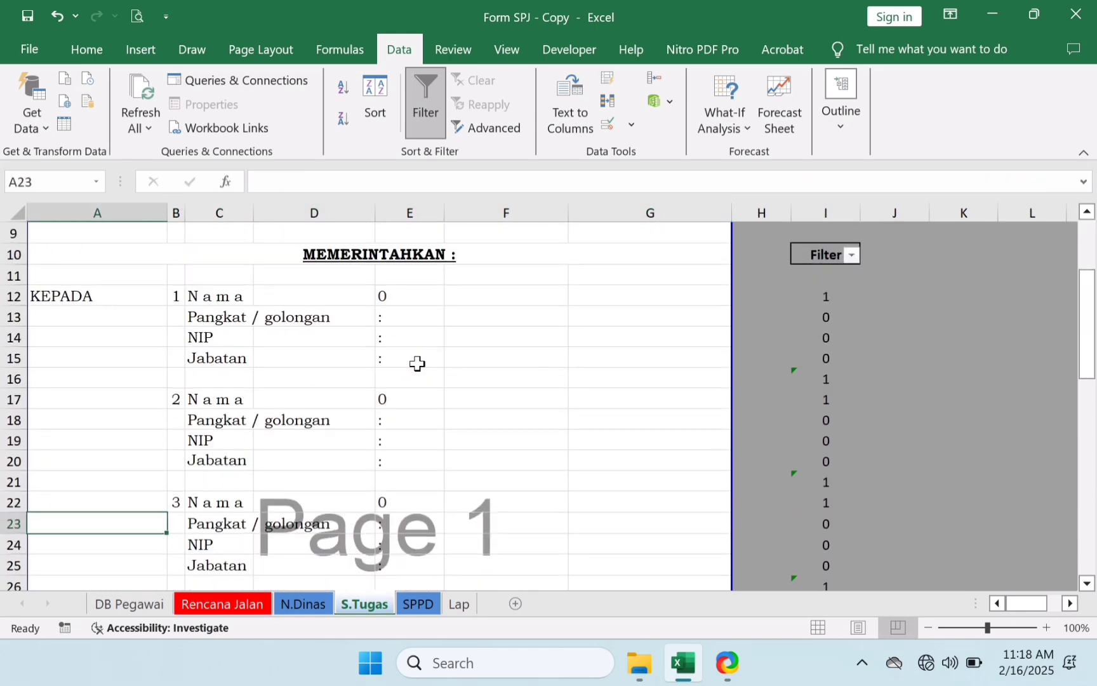
key("Down")
key("Down")
key("Down")
key("Down")
key("Down")
key("Down")
key("Down")
key("Down")
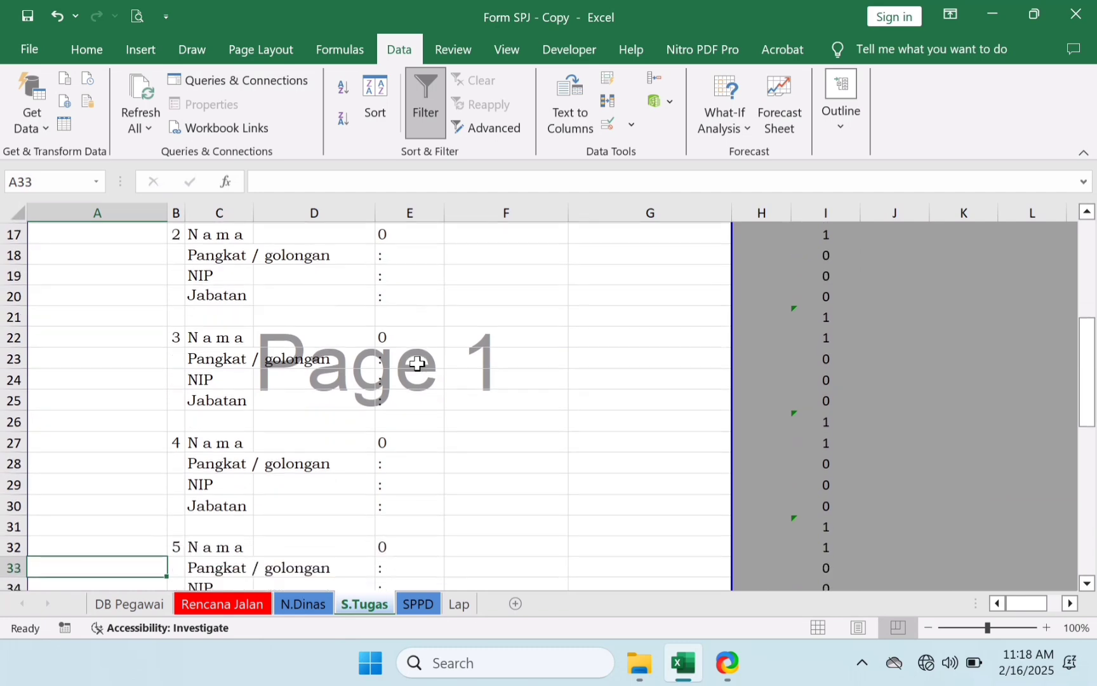
- Preview the printout of the S.Tugas assignment letter, and return to the sheet
left_click(138, 17)
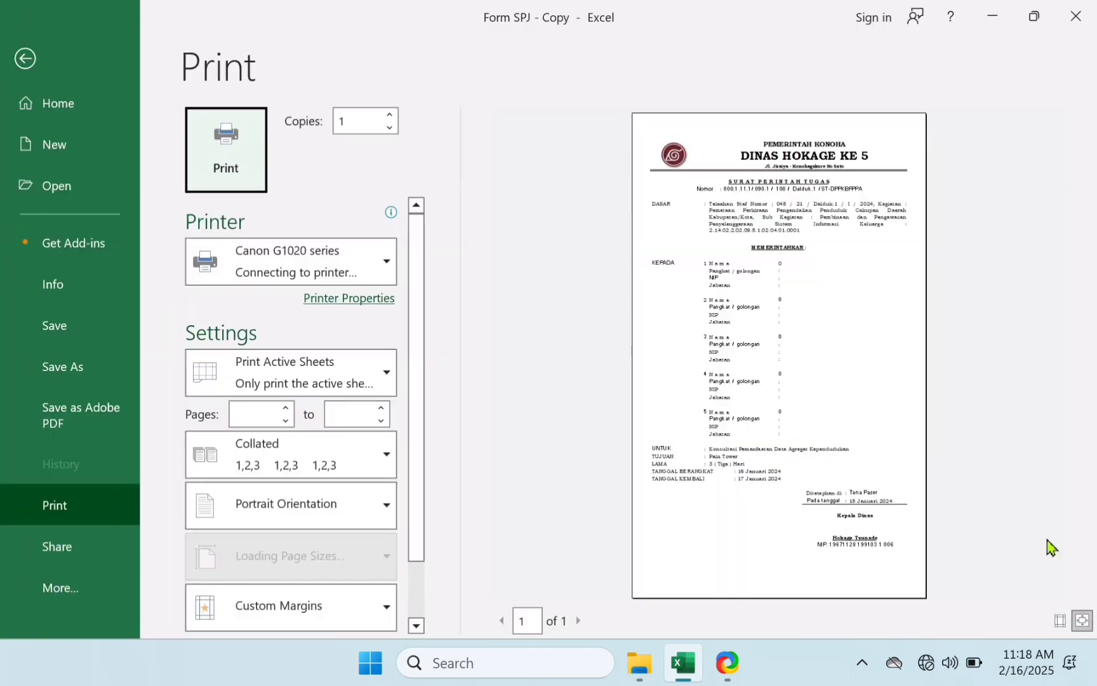
key("Escape")
left_click(539, 510)
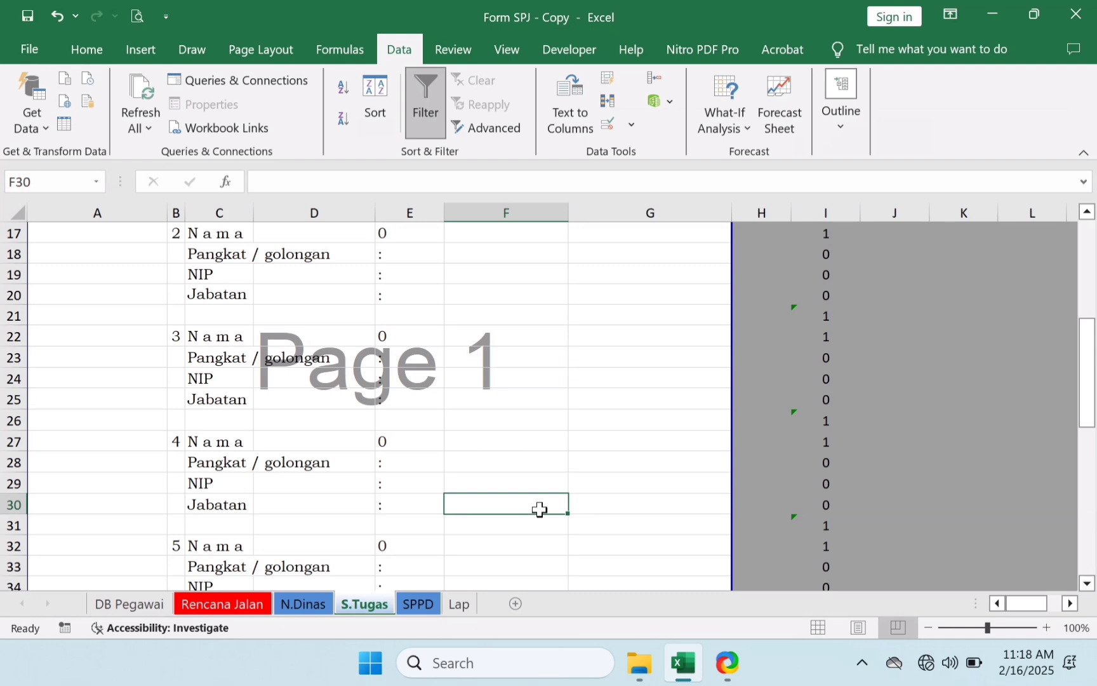
- Review the S.Tugas letter from the fourth personnel entry back up to the SURAT PERINTAH TUGAS title
key("Up")
key("Up")
key("Up")
key("Up")
key("Up")
key("Up")
key("Up")
key("Up")
key("Up")
key("Up")
key("Up")
key("Up")
key("Up")
key("Up")
key("Up")
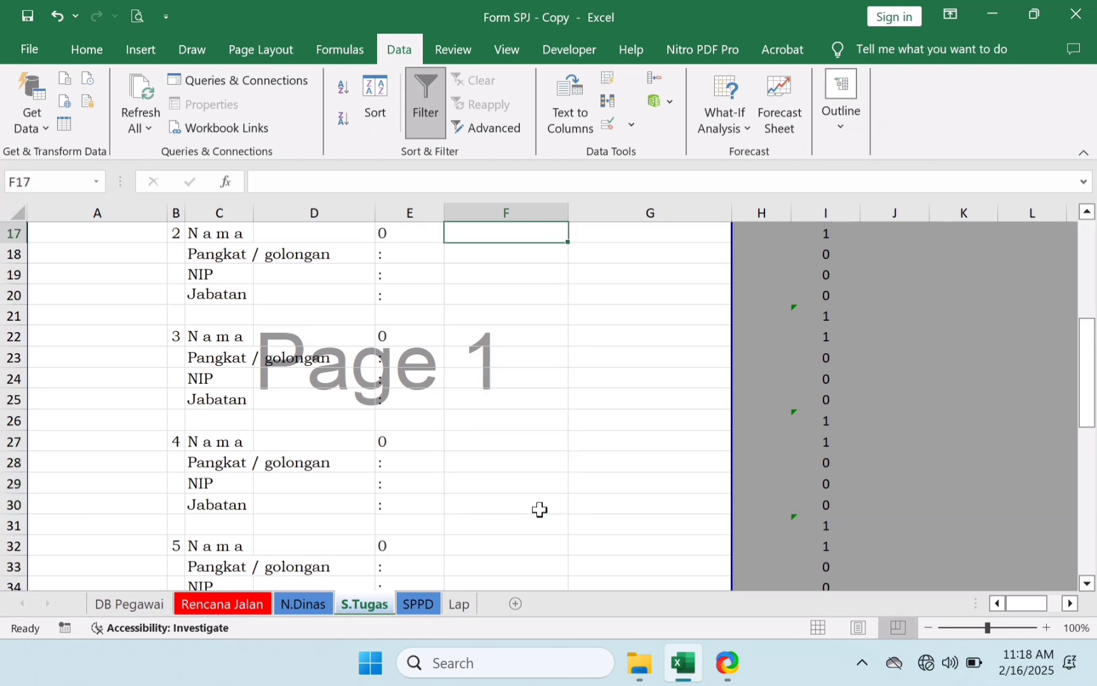
key("Up")
key("Up")
key("Up")
key("Up")
key("Up")
key("Up")
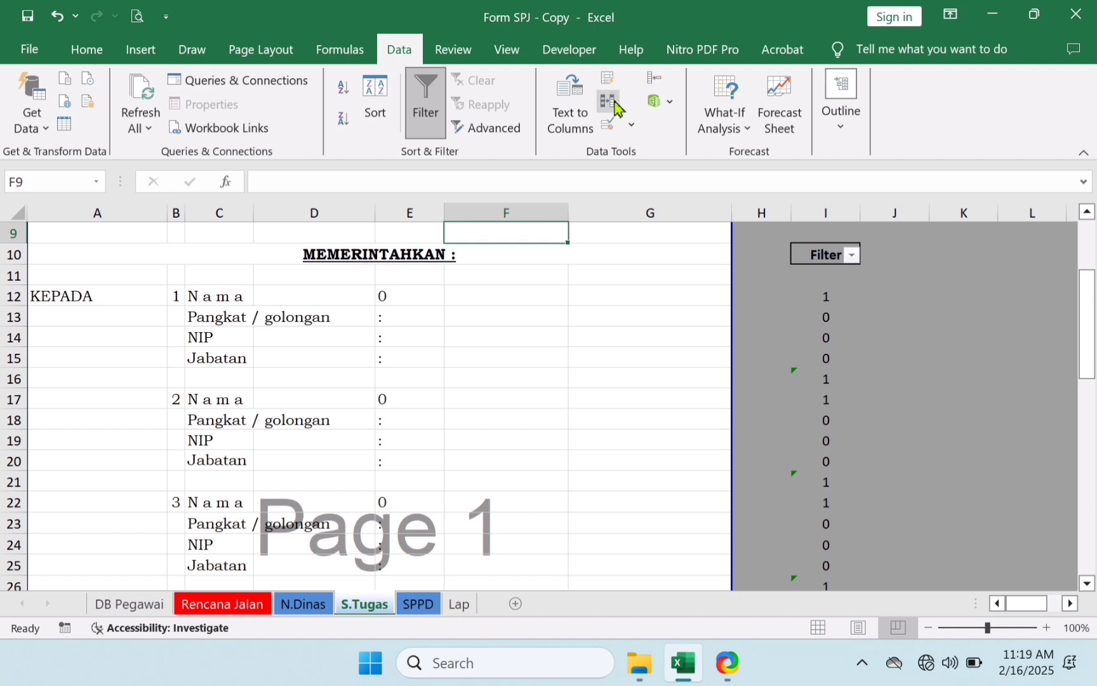
key("Left")
key("Left")
key("Left")
key("Left")
key("Left")
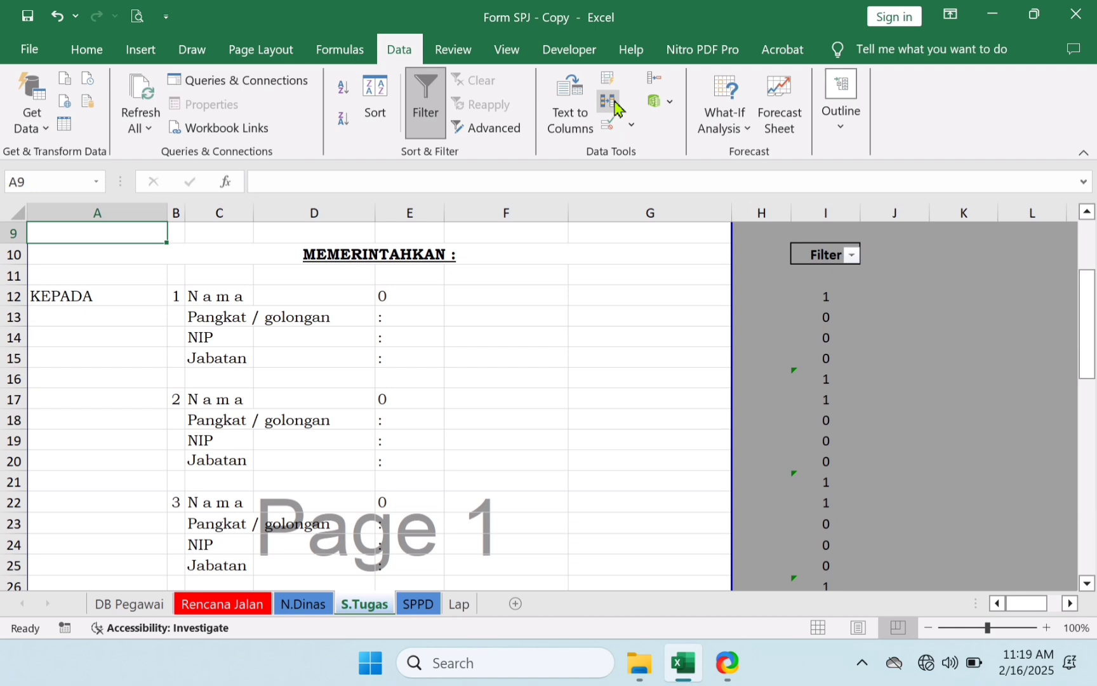
key("Up")
key("Up")
key("Up")
key("Up")
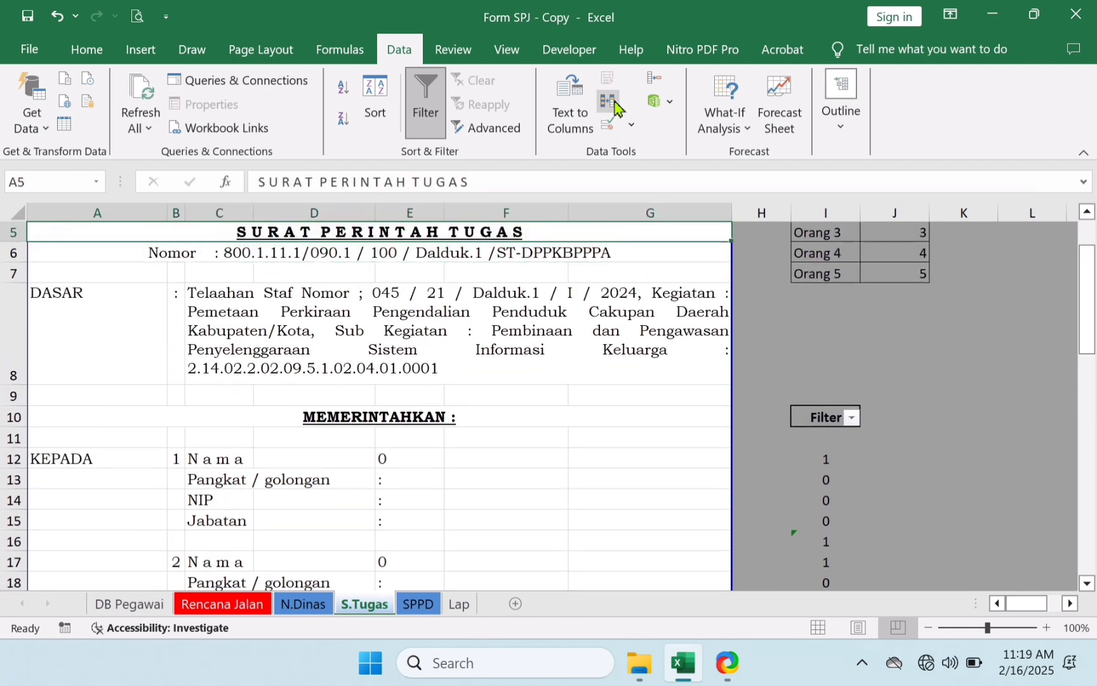
key("Up")
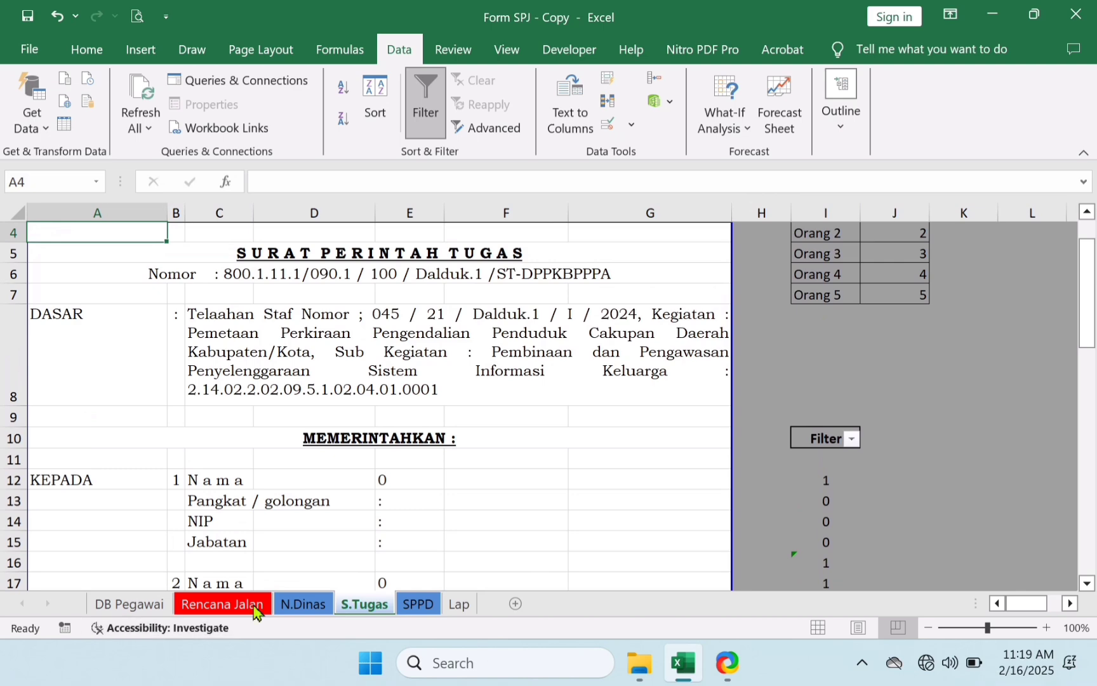
- Examine the Kab/Kota, OPD and Alamat labels and their entries in C1:C3 of the DB Pegawai sheet
left_click(103, 613)
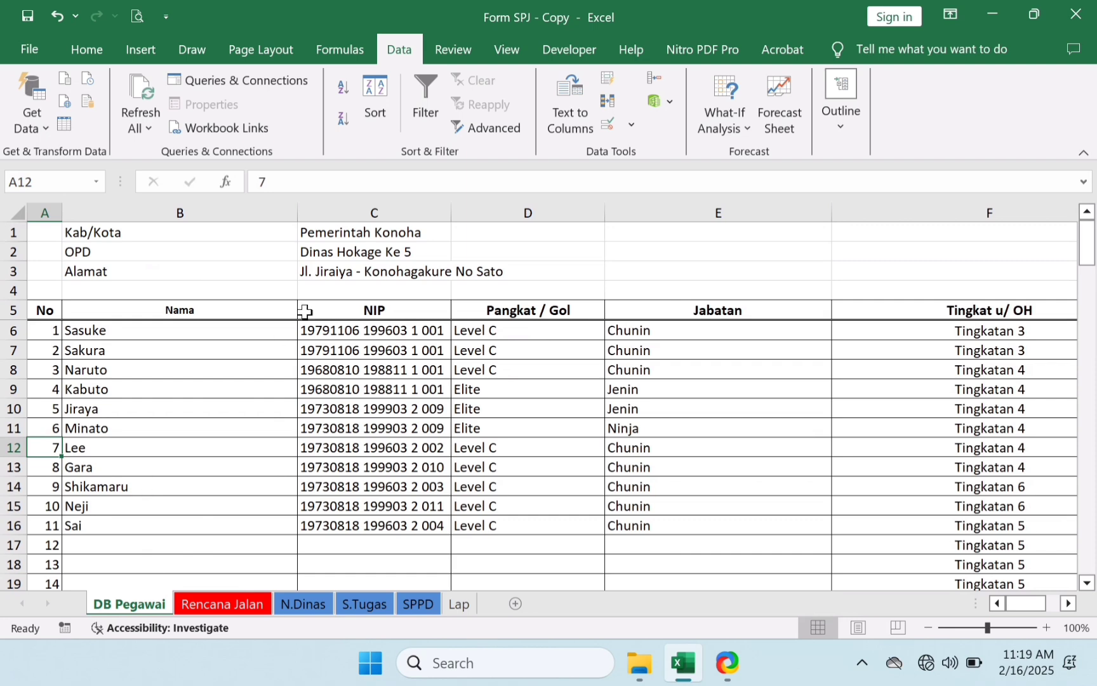
left_click(96, 235)
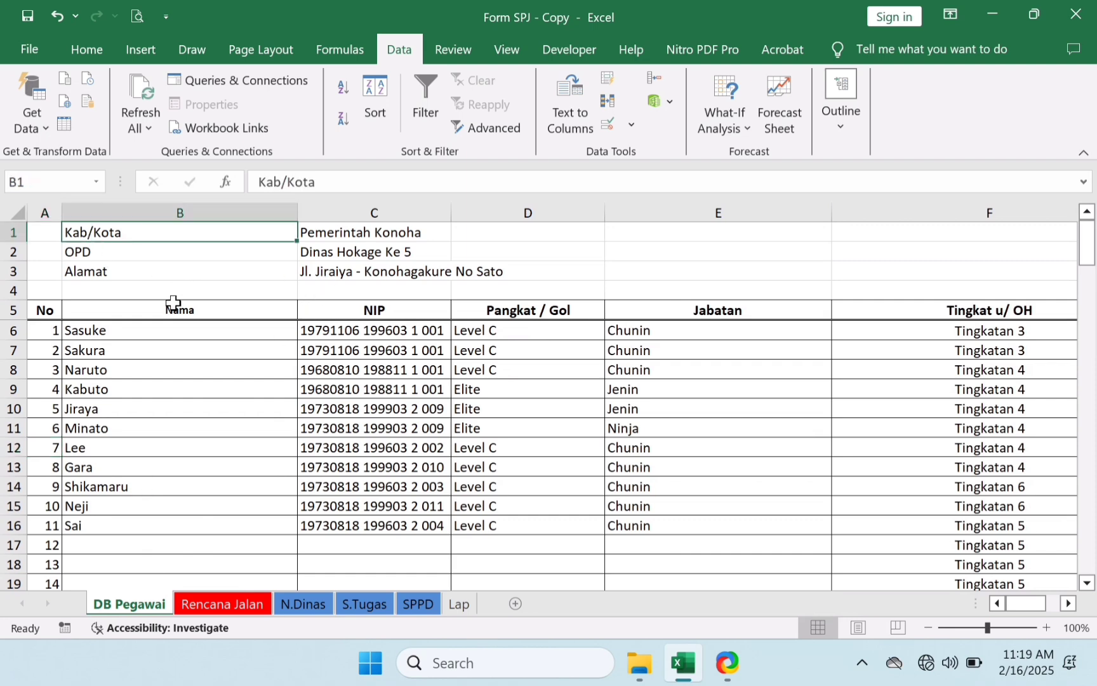
left_click(112, 254)
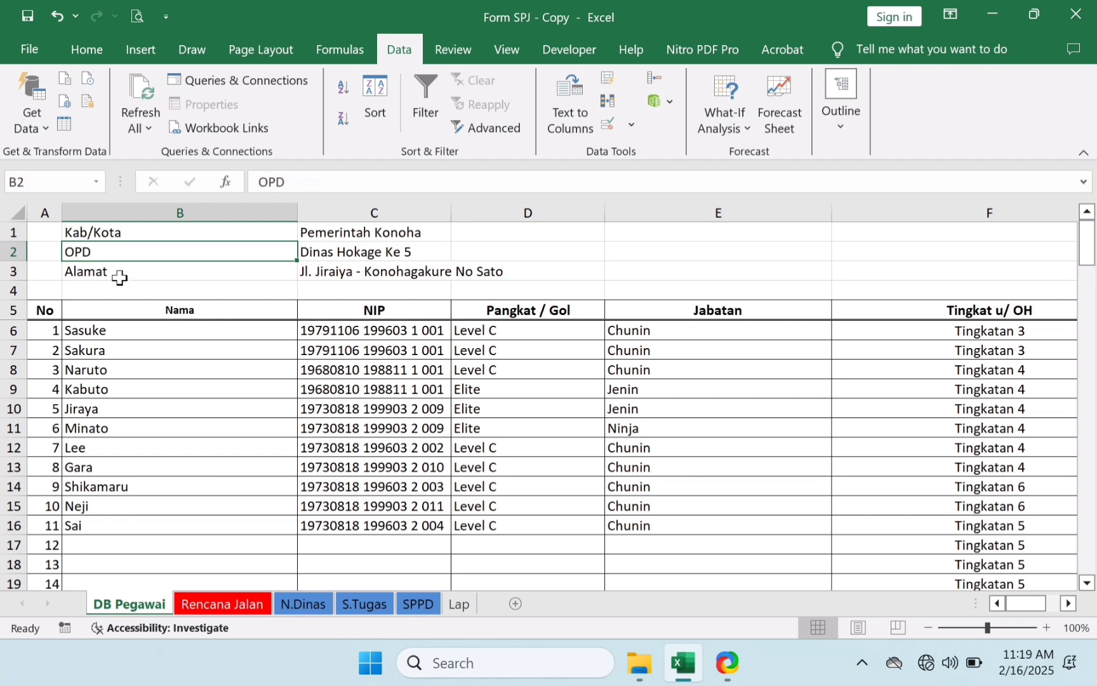
left_click(119, 277)
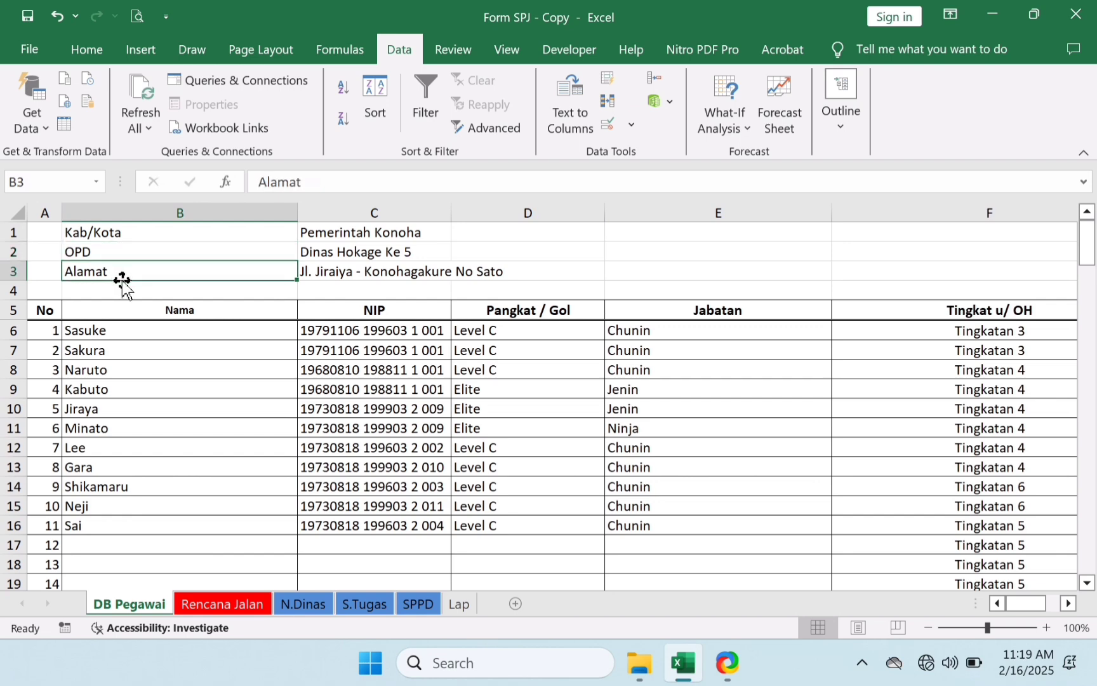
left_click(414, 233)
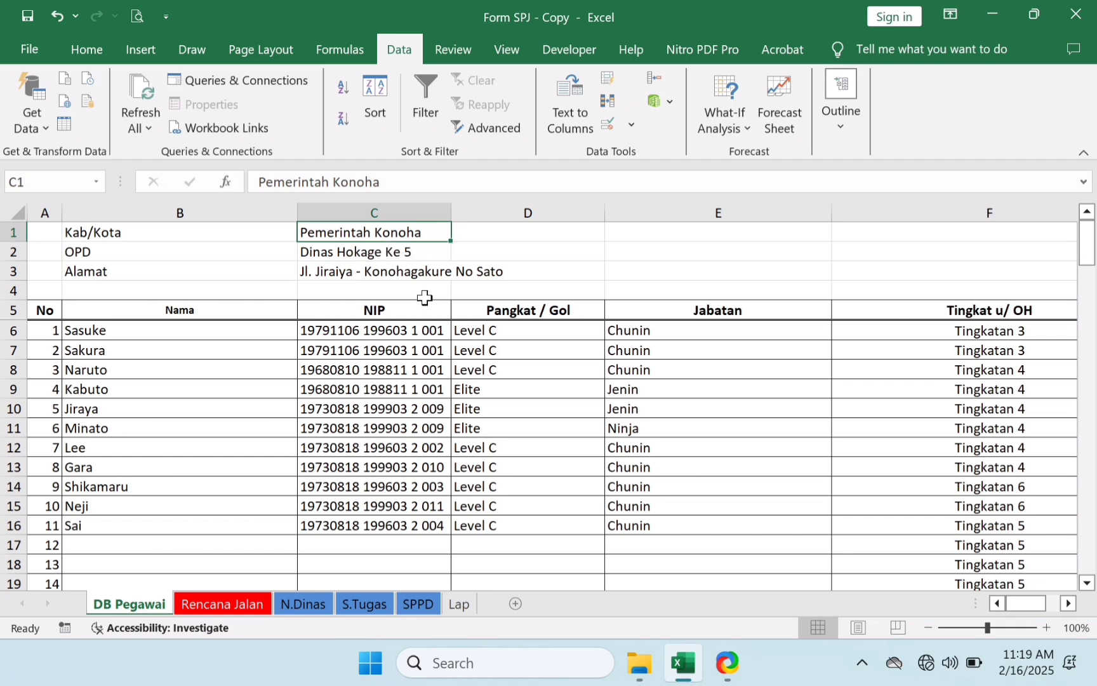
left_click(425, 257)
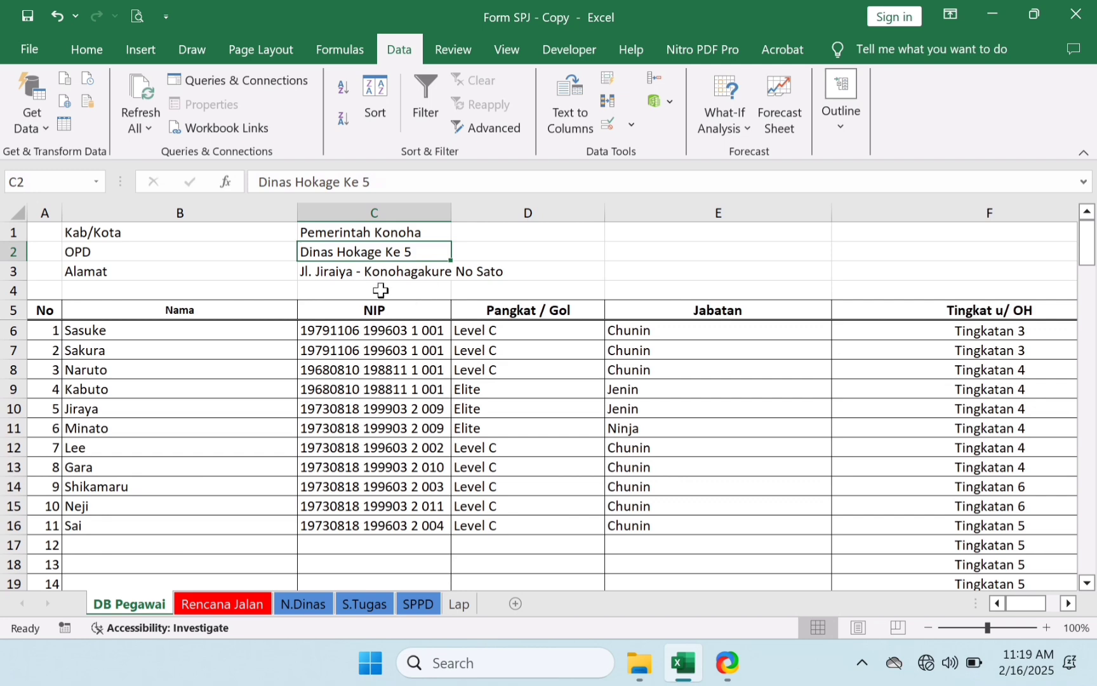
left_click(374, 271)
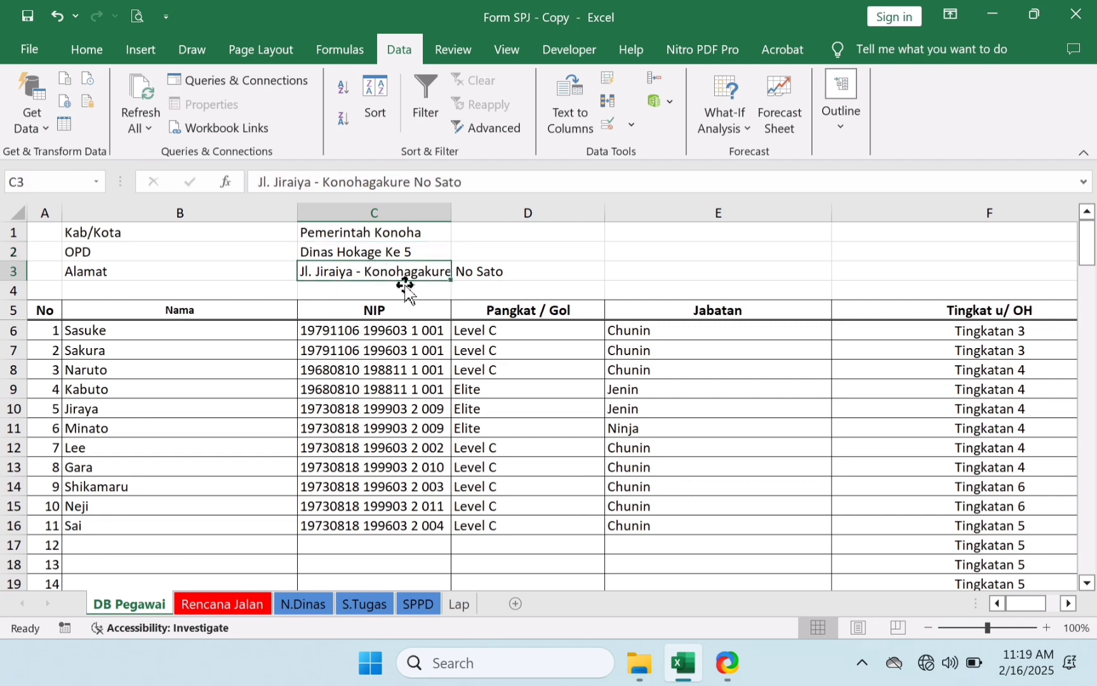
left_click(522, 279)
left_click(318, 274)
left_click_drag(318, 232, 319, 279)
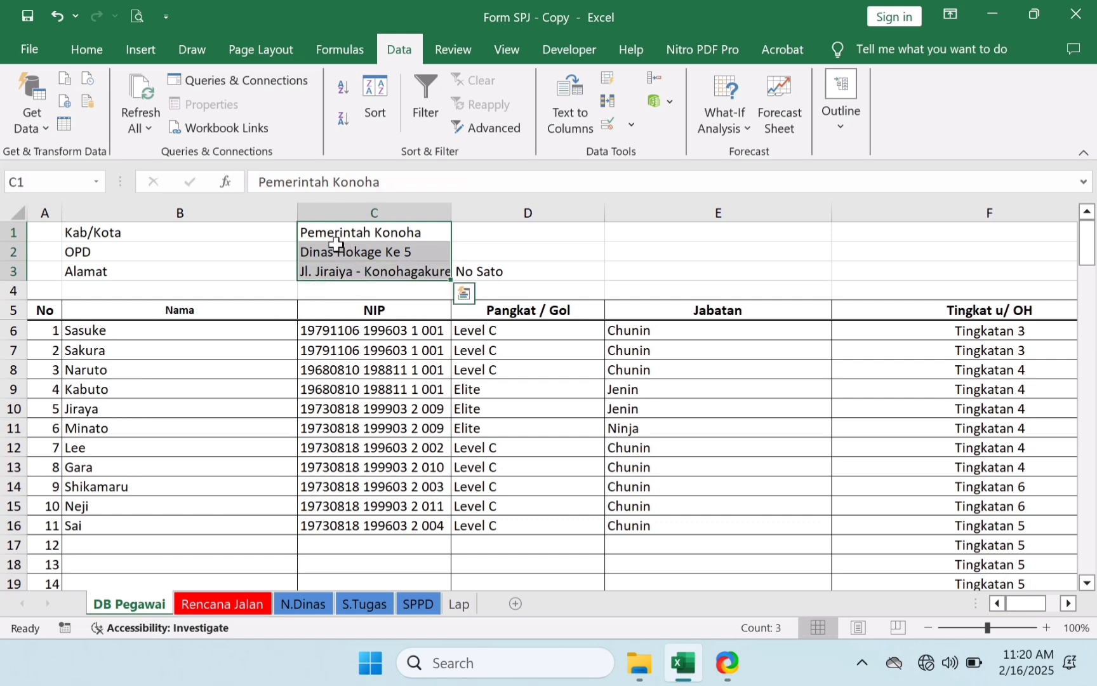
- Inspect the formulas behind the government, office and address lines in the S.Tugas letterhead
left_click(343, 604)
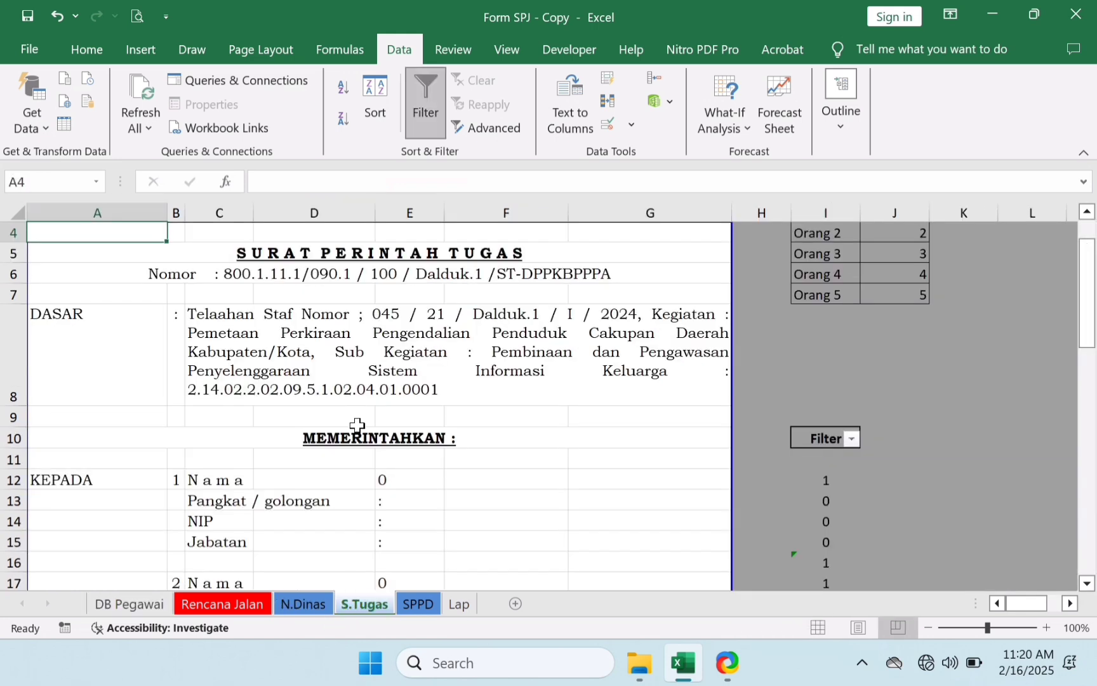
scroll(377, 342, "up", 1)
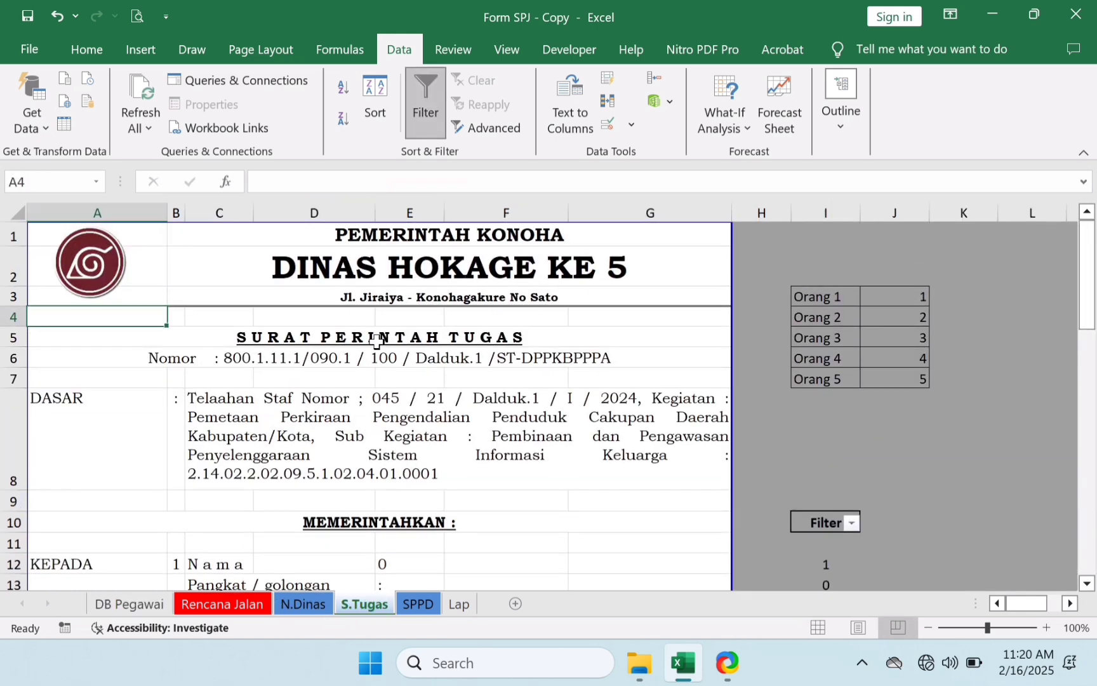
left_click(370, 236)
left_click(378, 262)
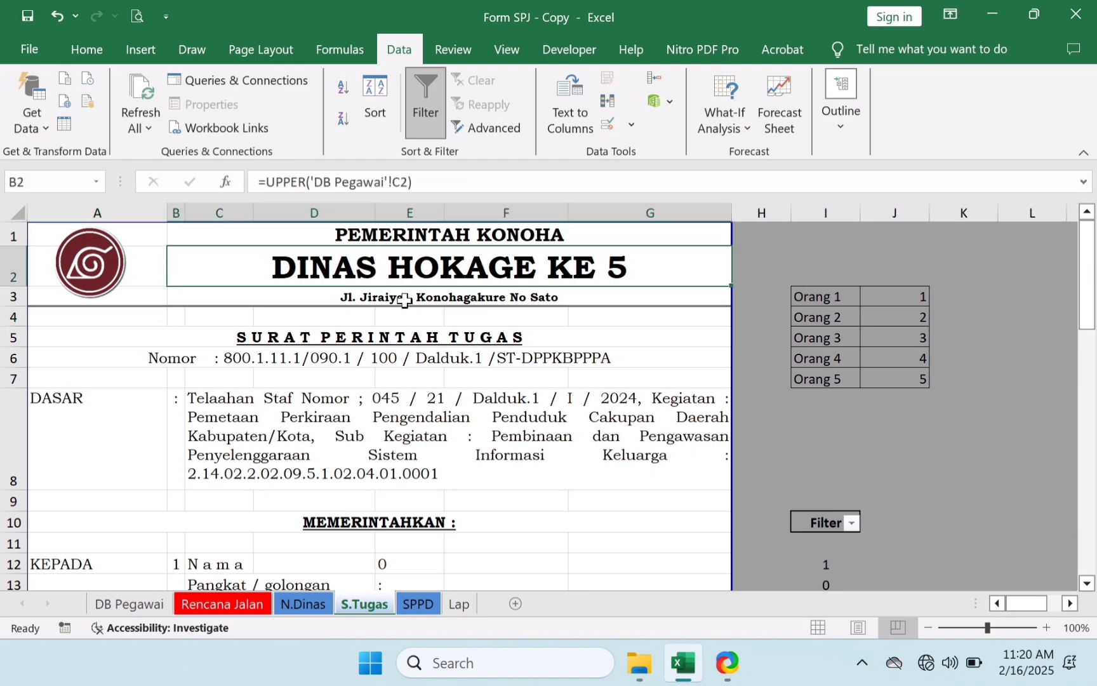
left_click(405, 300)
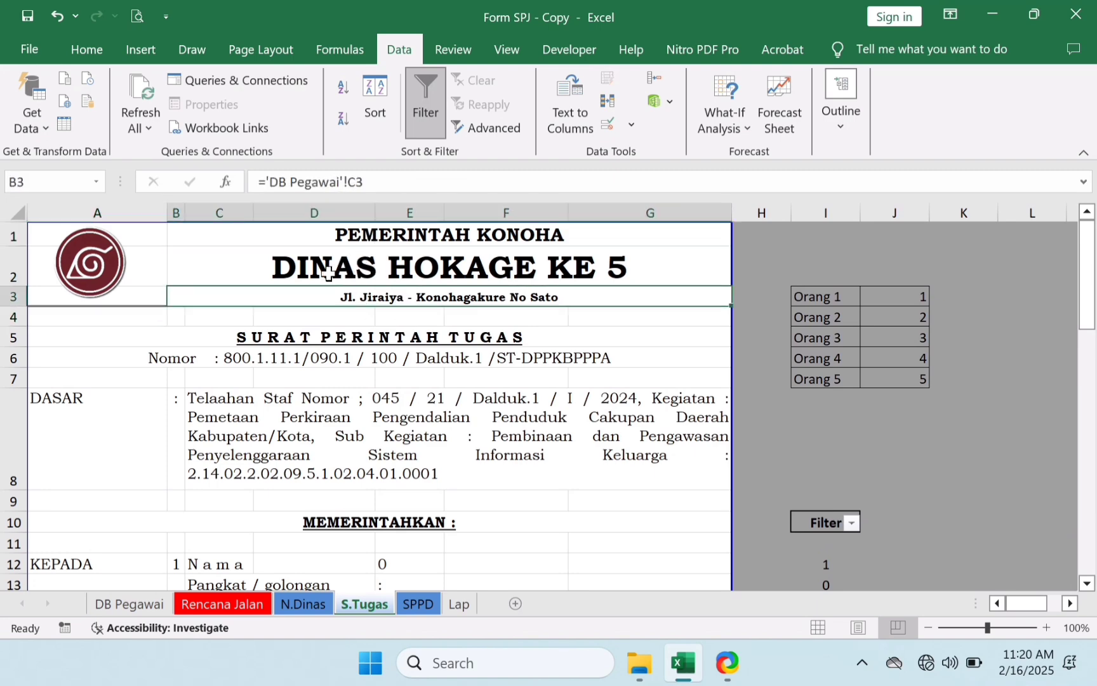
left_click(366, 274)
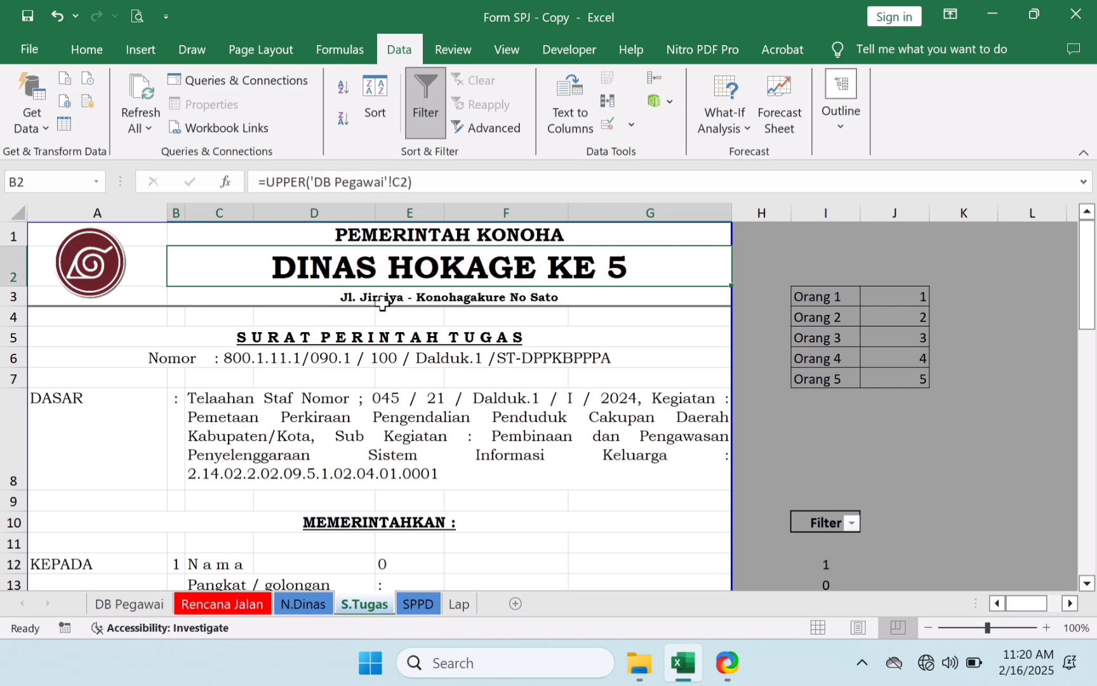
- Check the font settings of the S.Tugas letterhead lines, and inspect the logo picture beside them
left_click(90, 55)
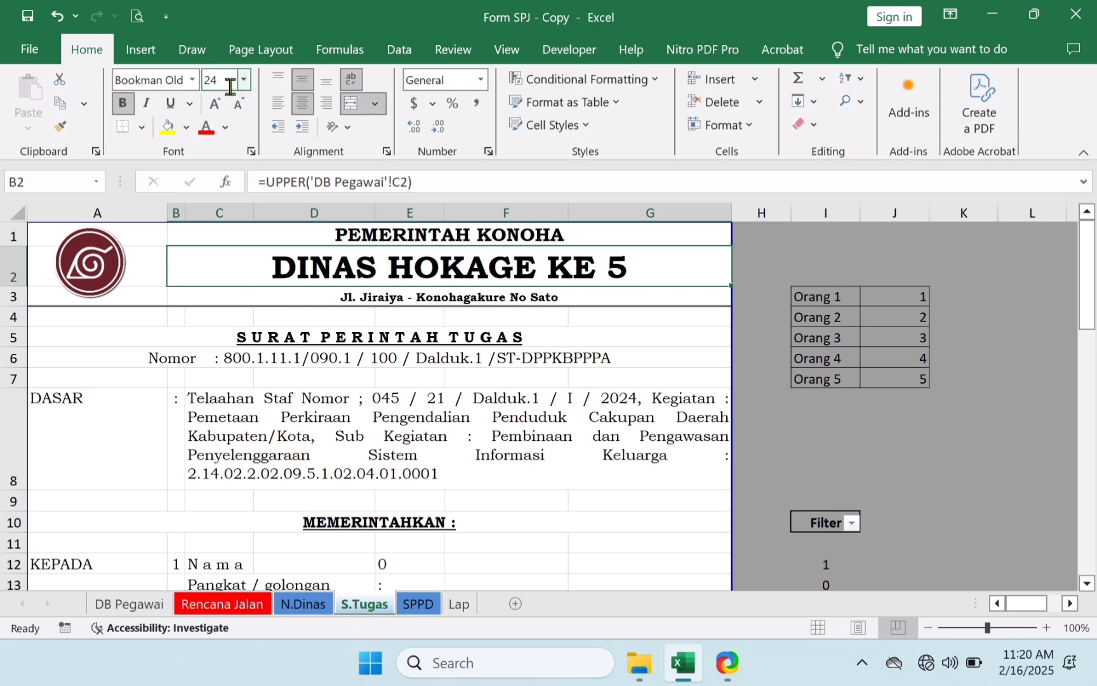
left_click(310, 296)
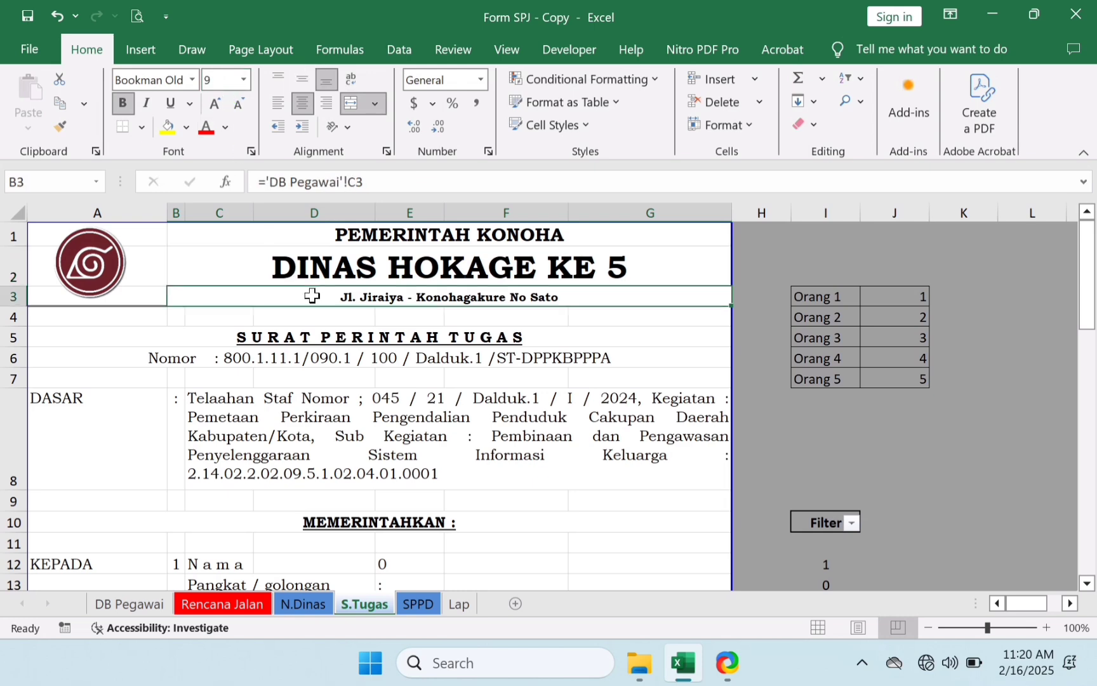
left_click(278, 238)
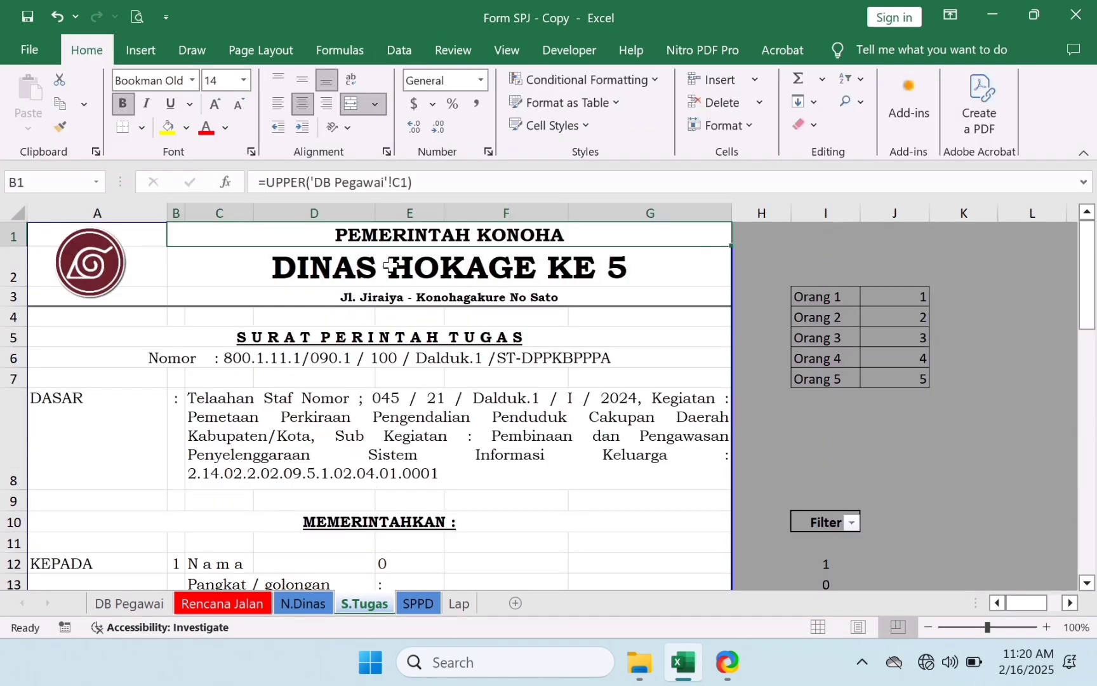
left_click(124, 264)
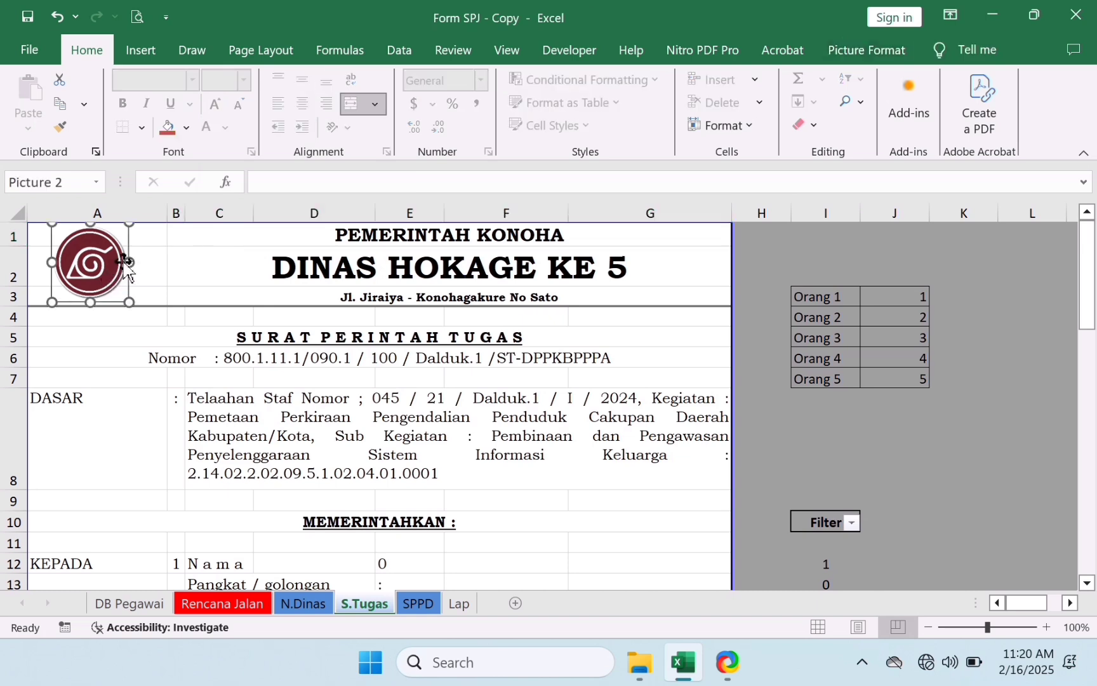
left_click(188, 282)
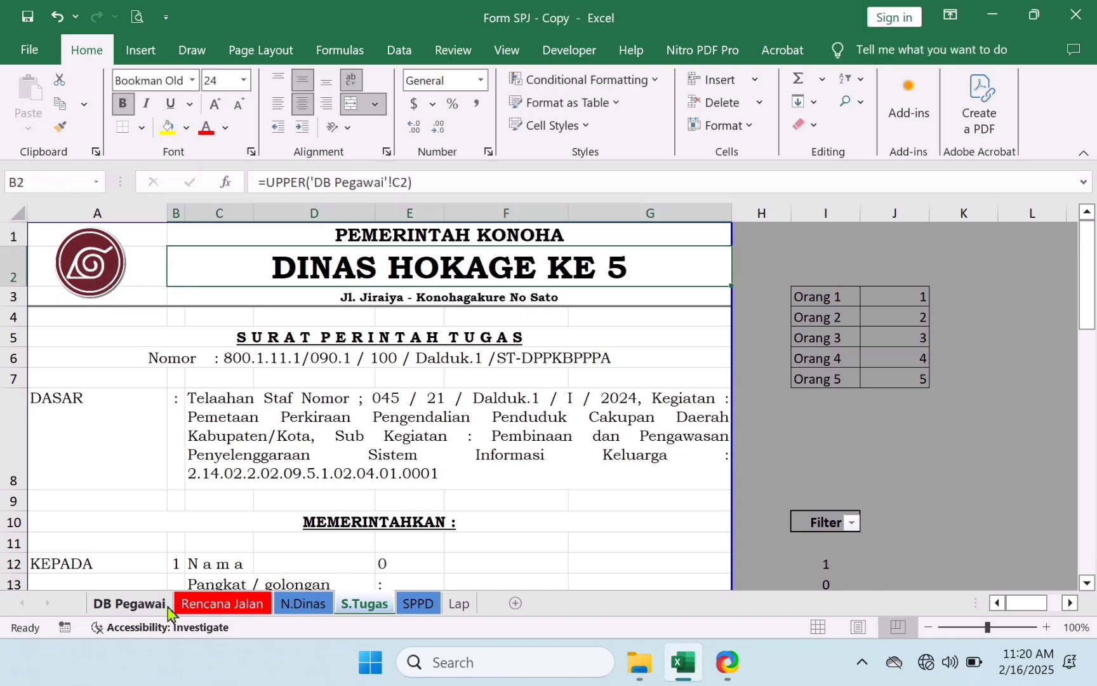
- Review the employee entries in the Nama column, B6:B16, of the DB Pegawai sheet
left_click(136, 610)
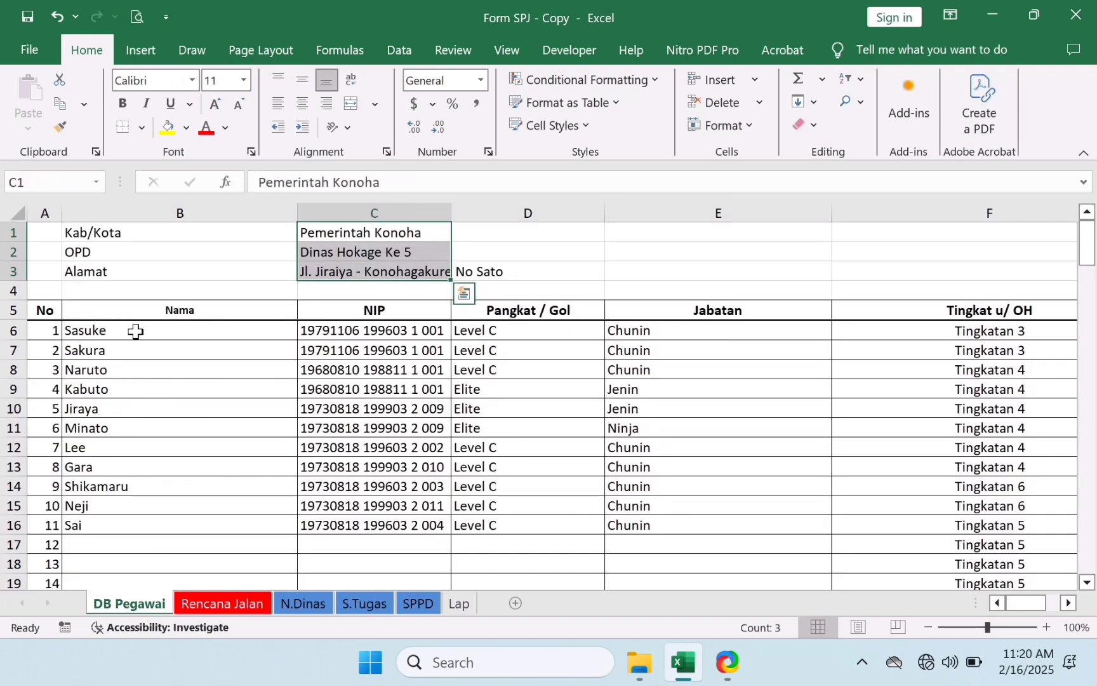
left_click_drag(136, 331, 151, 534)
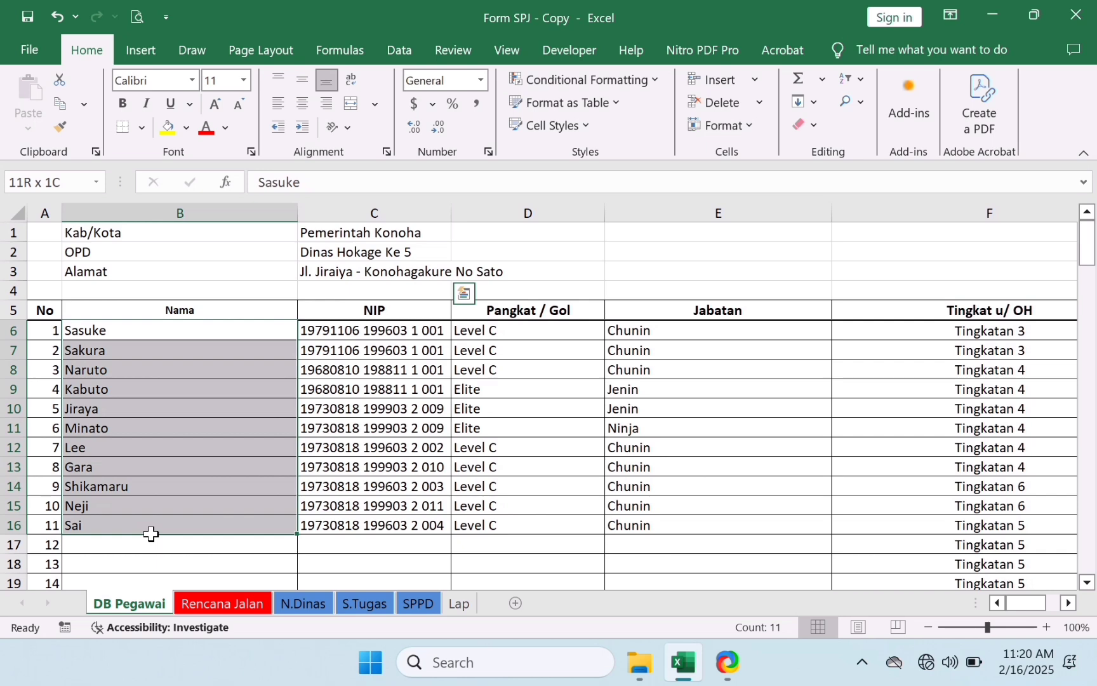
type("Sasuke Sakura Naruto Kabuto Jiraya Minato Lee Gara Shikamaru Neji Sai")
left_click(145, 336)
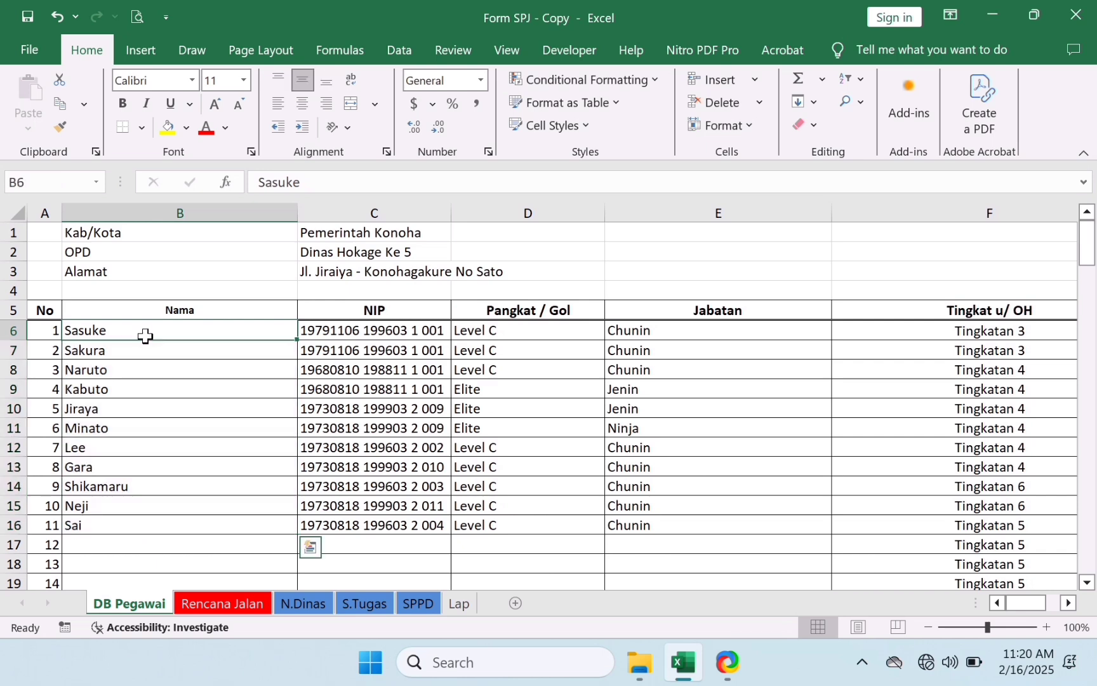
left_click_drag(146, 336, 184, 531)
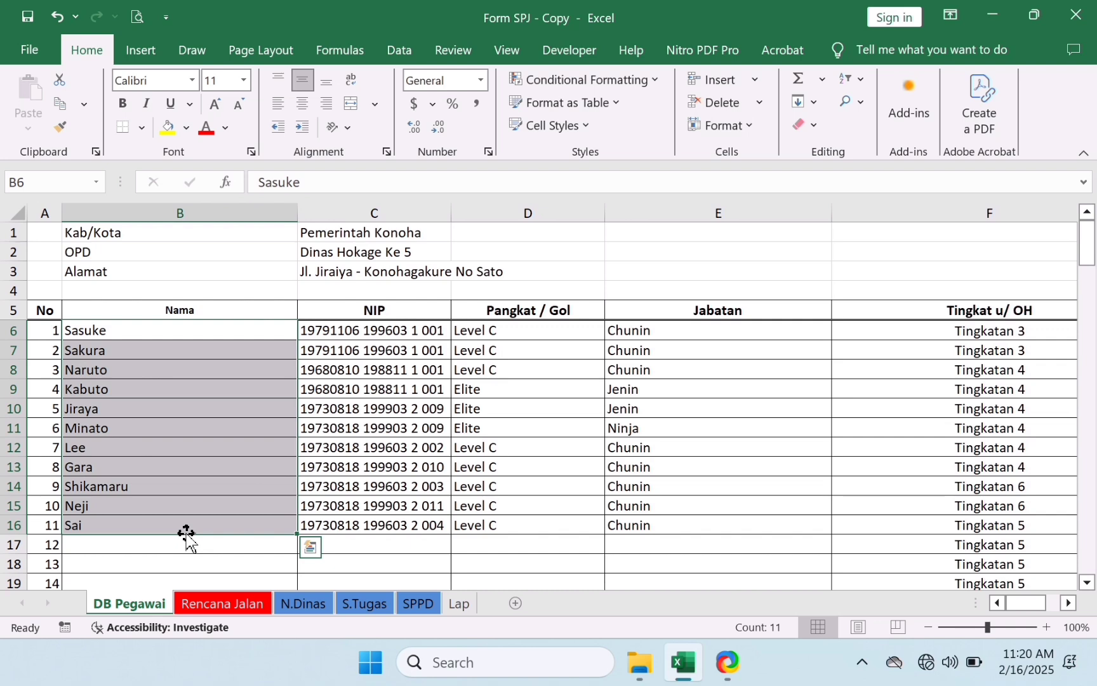
left_click(308, 486)
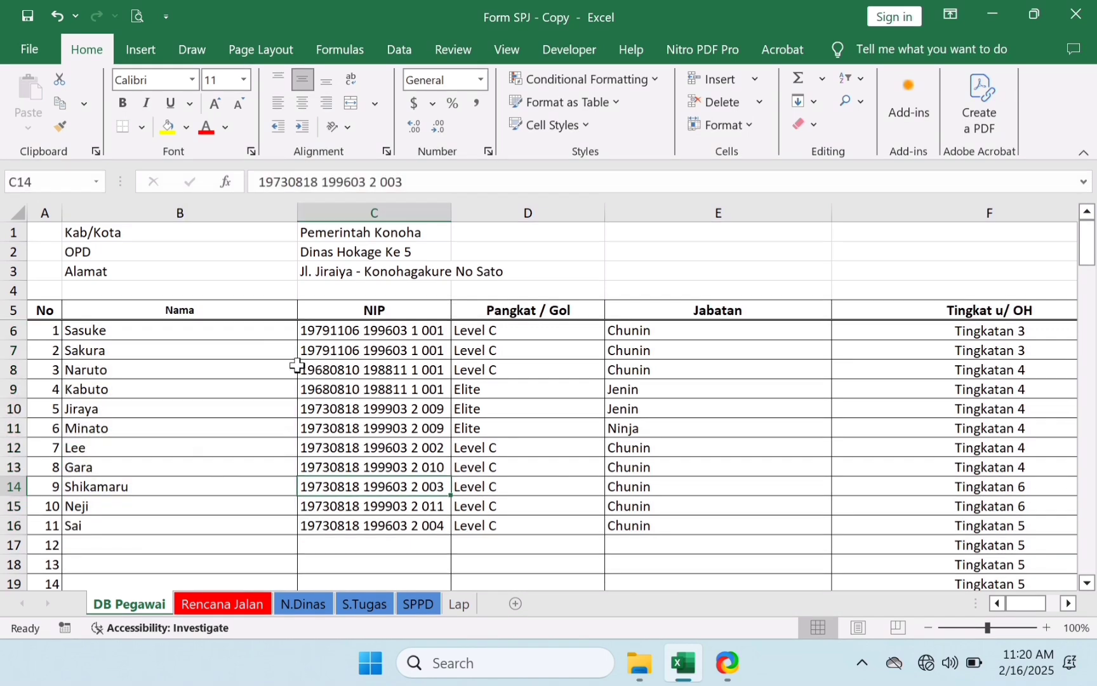
- Review the employee entries in the Nama, Pangkat / Gol, NIP and Jabatan columns of the DB Pegawai sheet, rows 6 to 16
left_click_drag(247, 333, 280, 521)
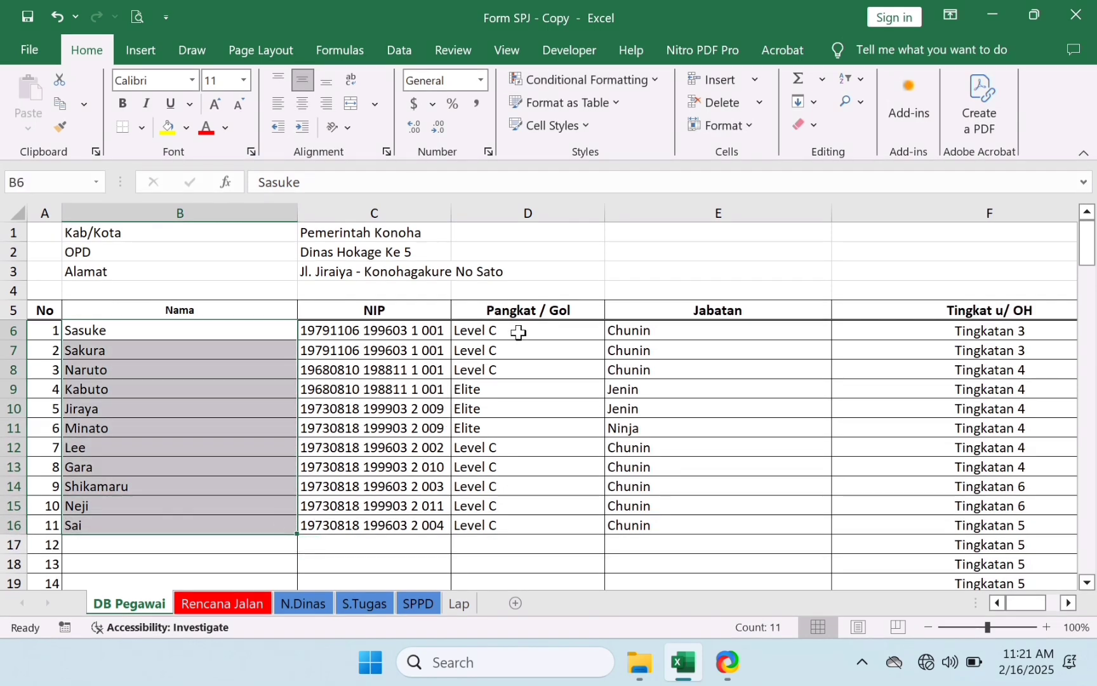
left_click_drag(519, 331, 507, 505)
left_click(495, 327)
left_click_drag(495, 327, 499, 372)
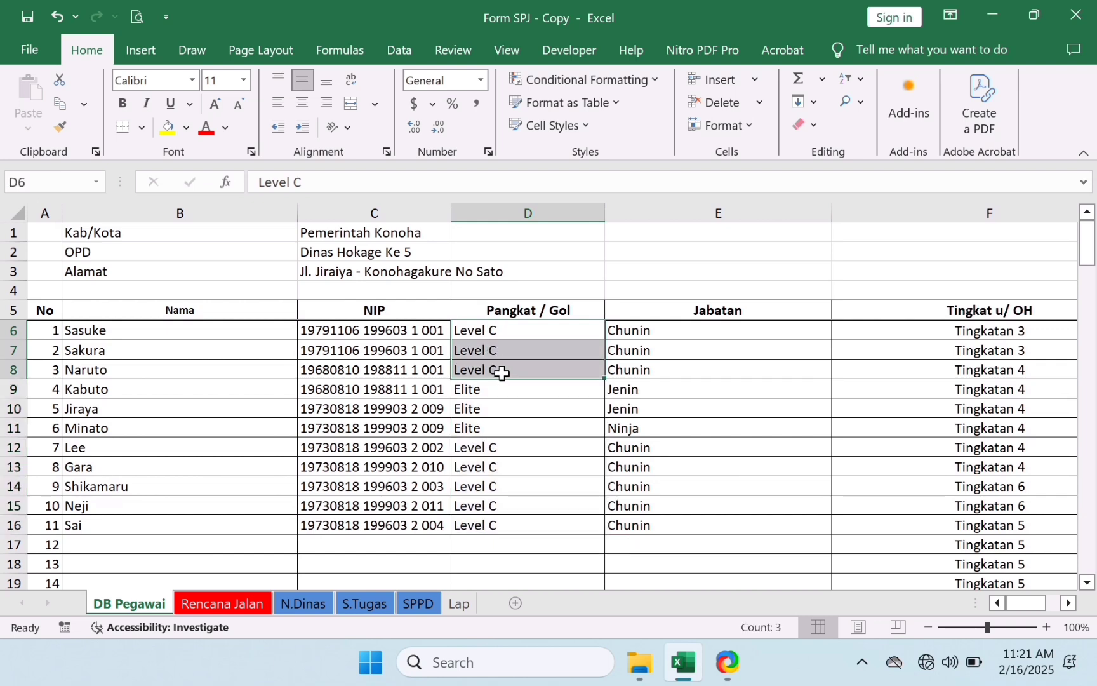
left_click(536, 309)
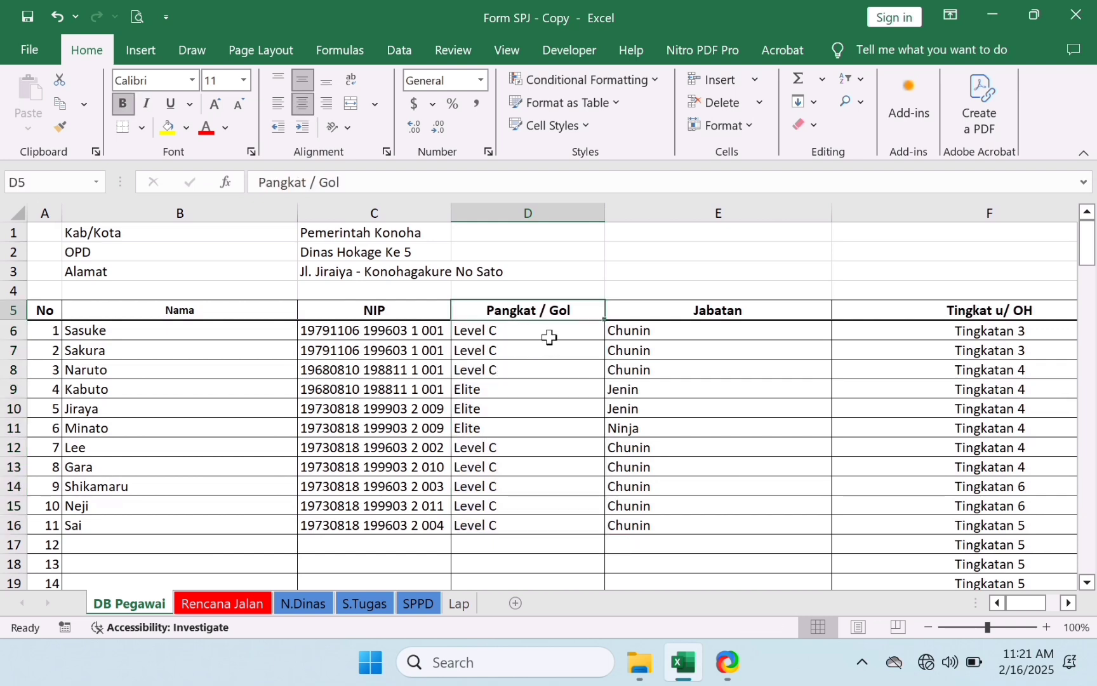
left_click_drag(550, 331, 569, 372)
left_click(565, 484)
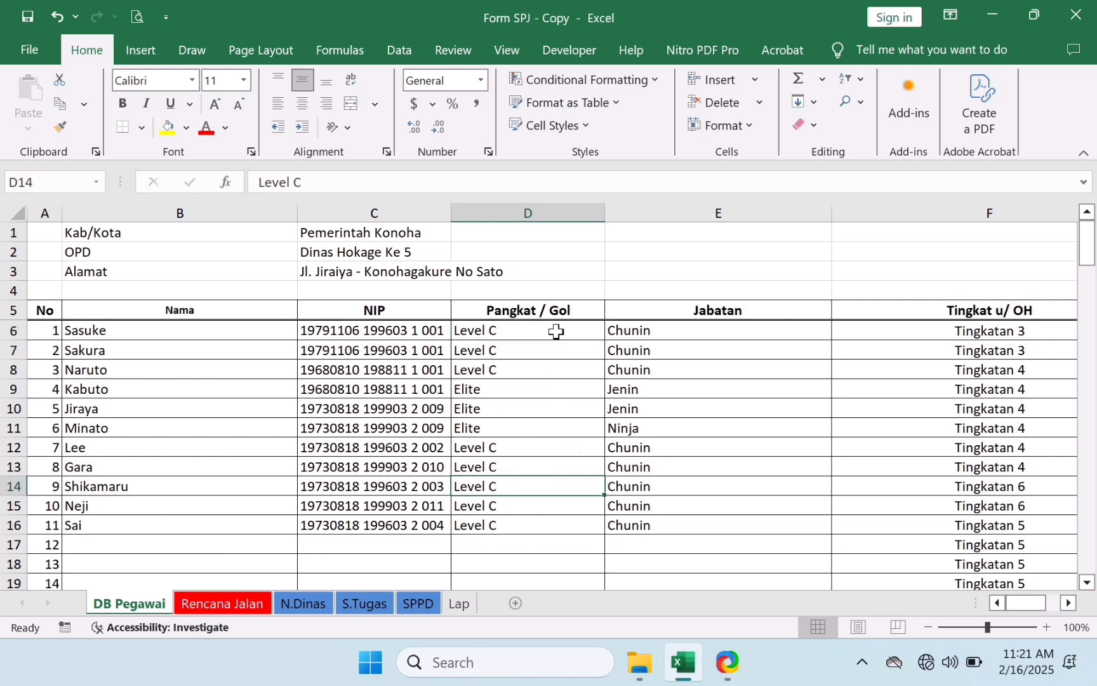
left_click_drag(556, 330, 578, 527)
left_click_drag(347, 331, 414, 513)
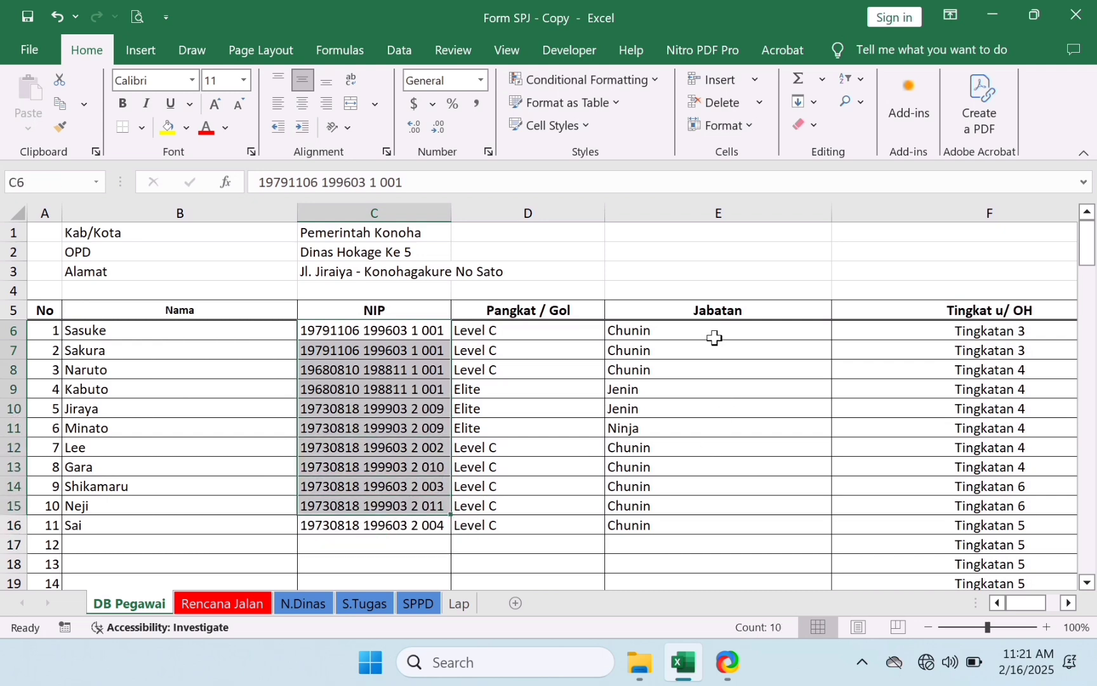
left_click_drag(716, 341, 748, 533)
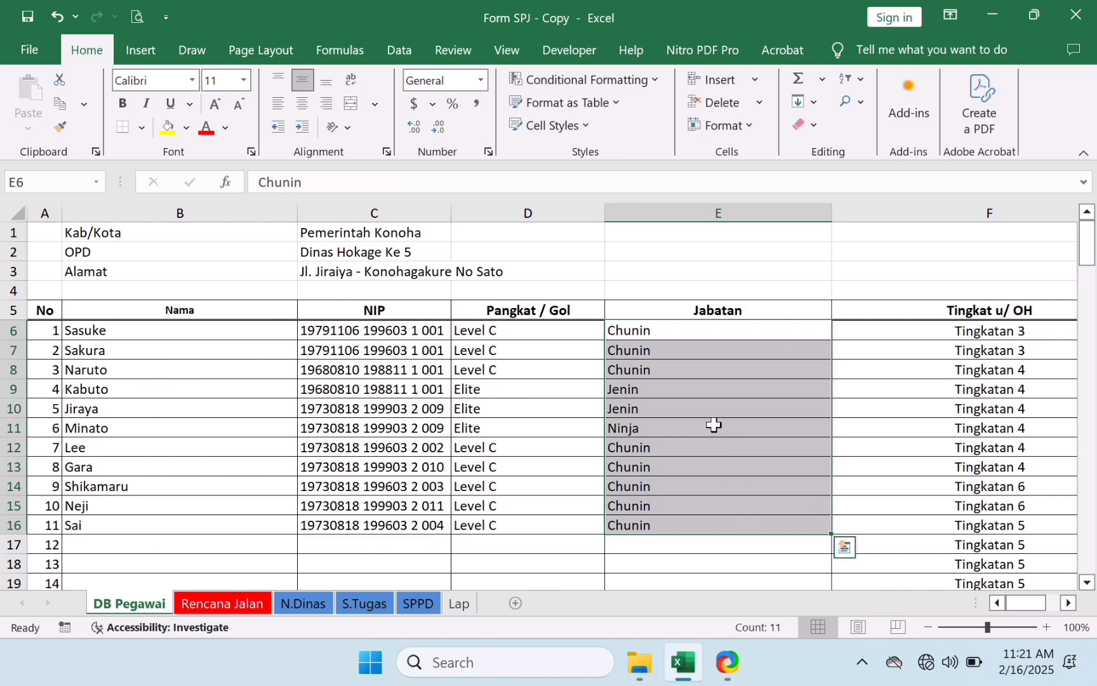
- Rename the Jabatan column header in E5 as "Nama Jabatan"
double_click(683, 310)
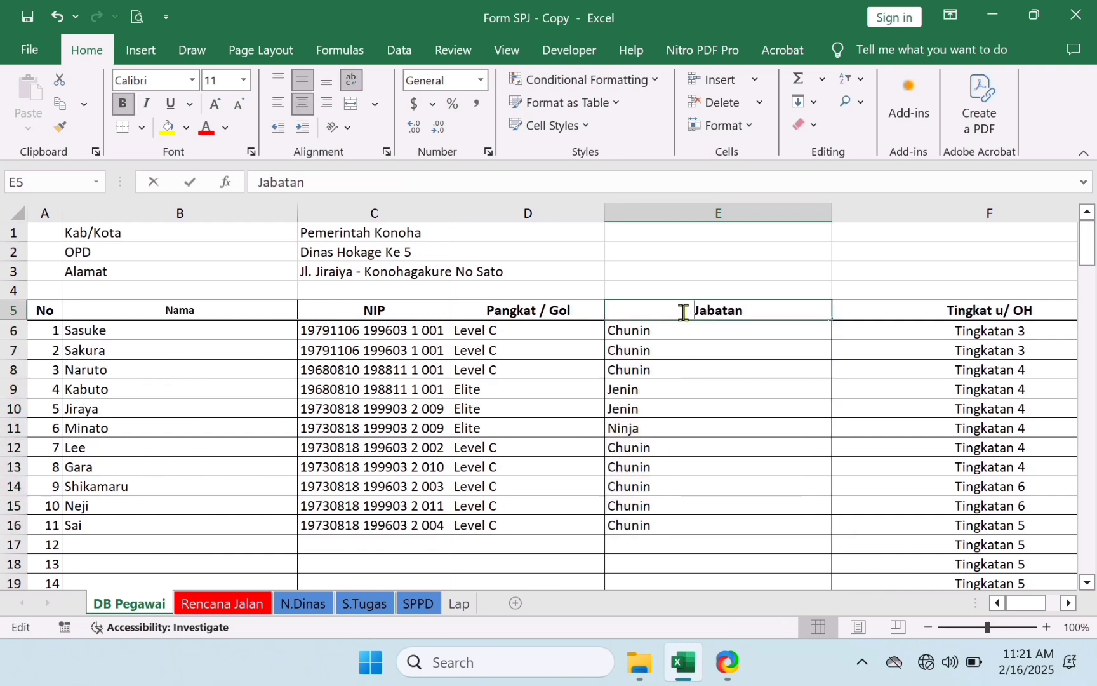
type("Nama")
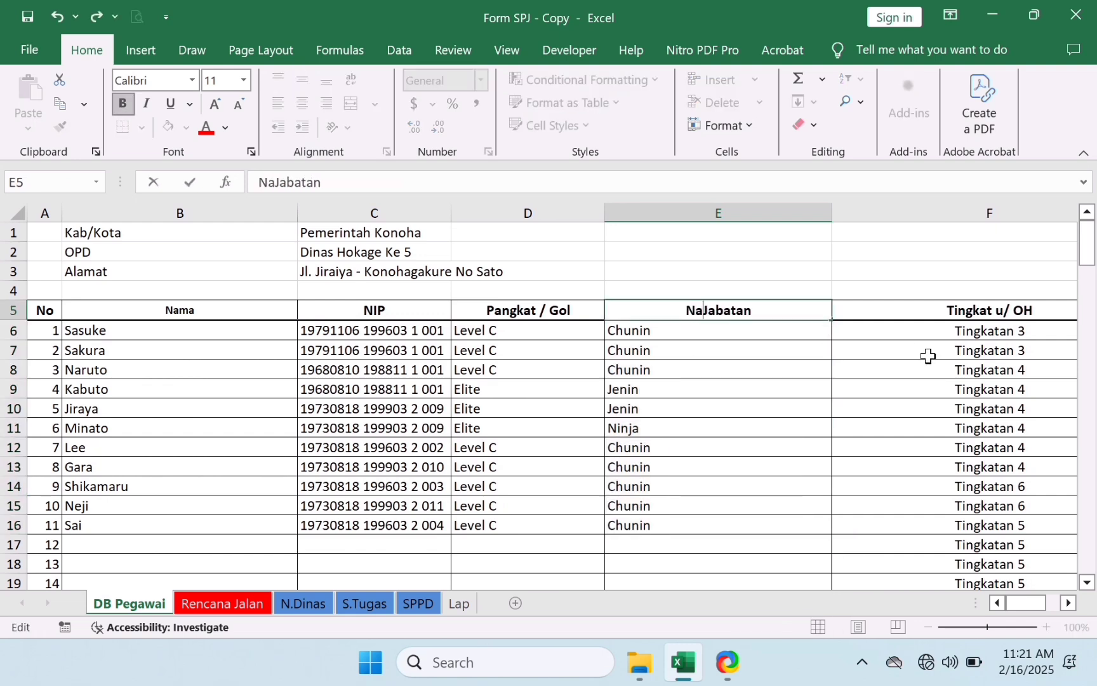
key("Return")
key("Up")
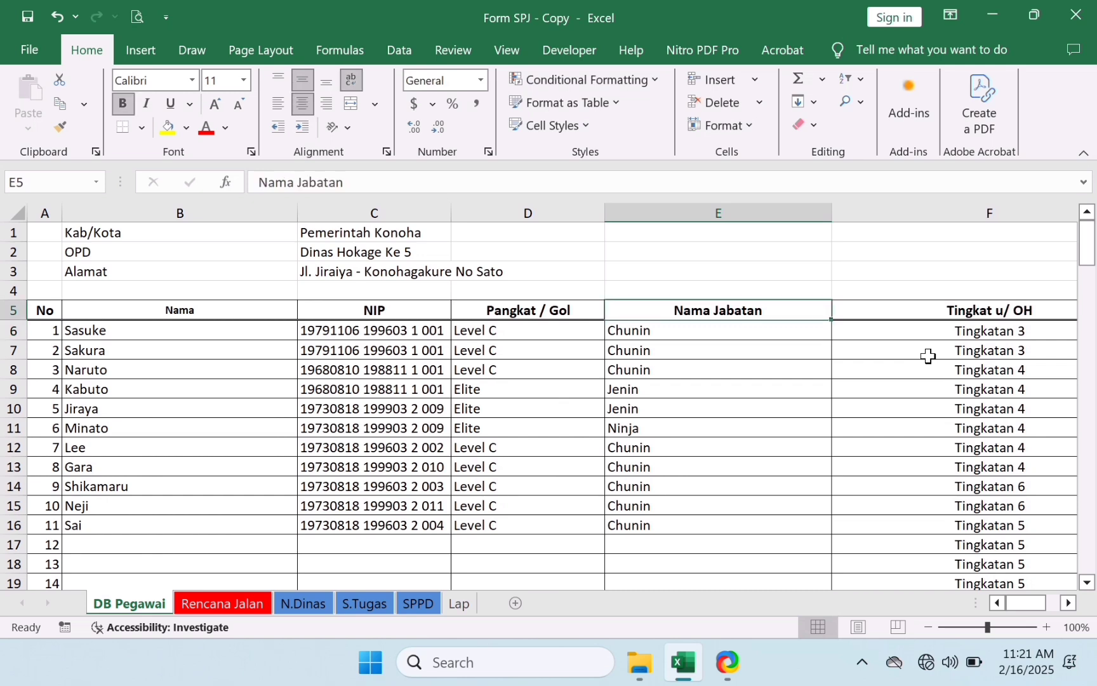
- Examine the level options available for the first employee's Tingkat u/ OH cell, F6
key("Down")
key("Right")
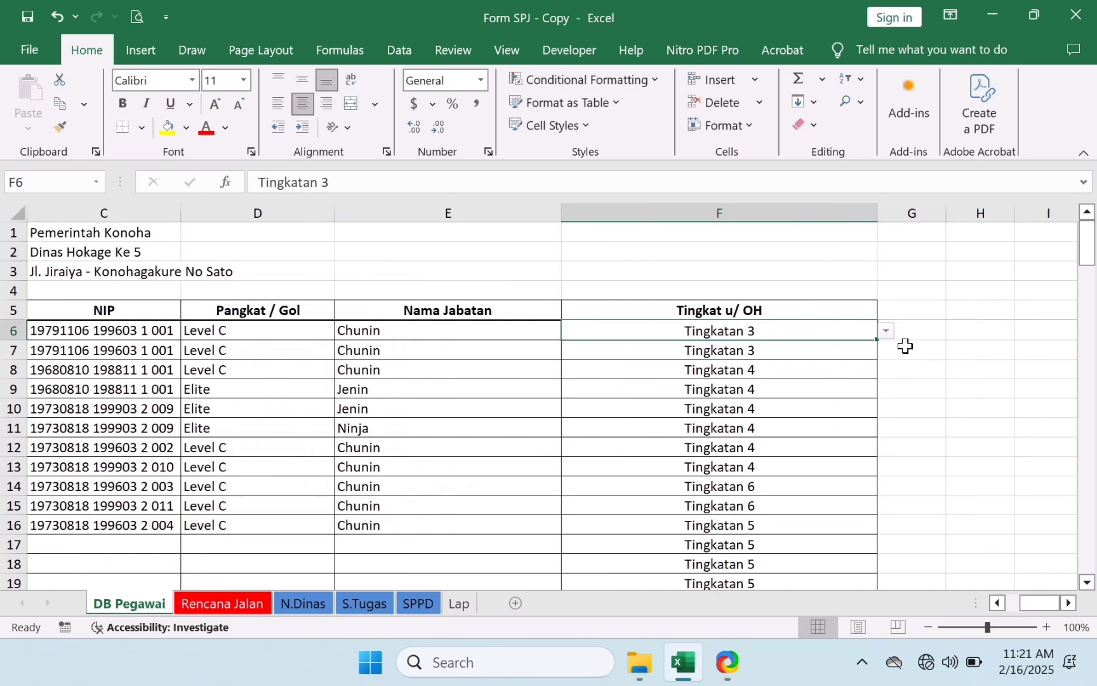
left_click(886, 331)
left_click(886, 335)
left_click(887, 333)
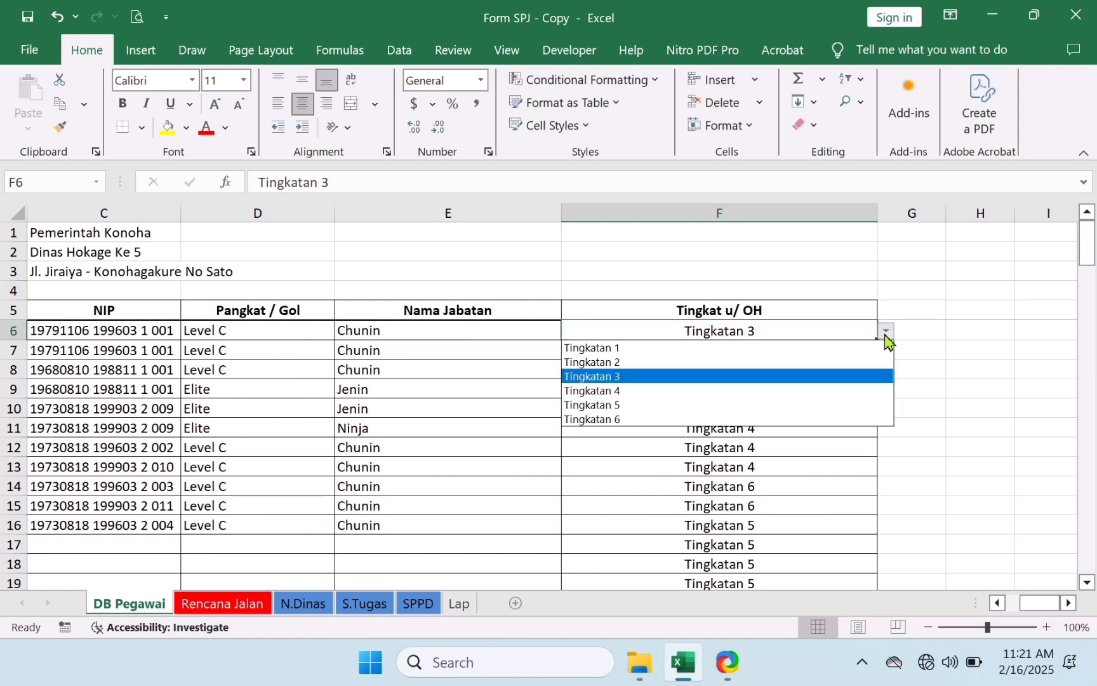
left_click(429, 371)
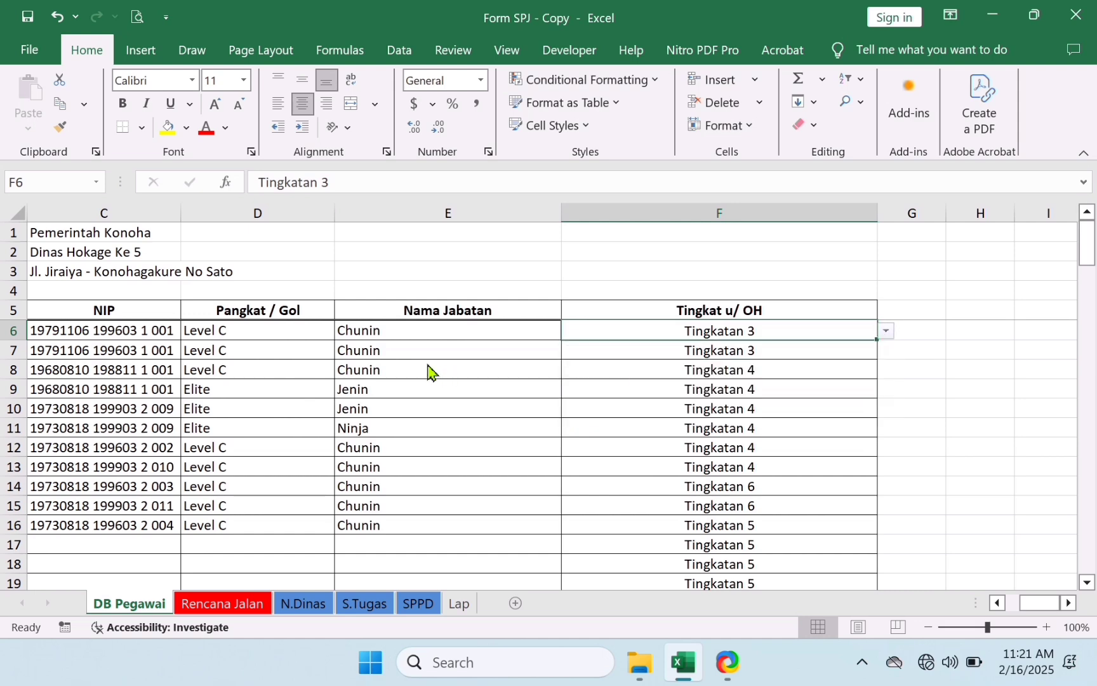
- Review the first employee's record across row 6, from the No column through Tingkat u/ OH
key("Left")
key("Left")
key("Left")
key("Left")
key("Left")
key("Right")
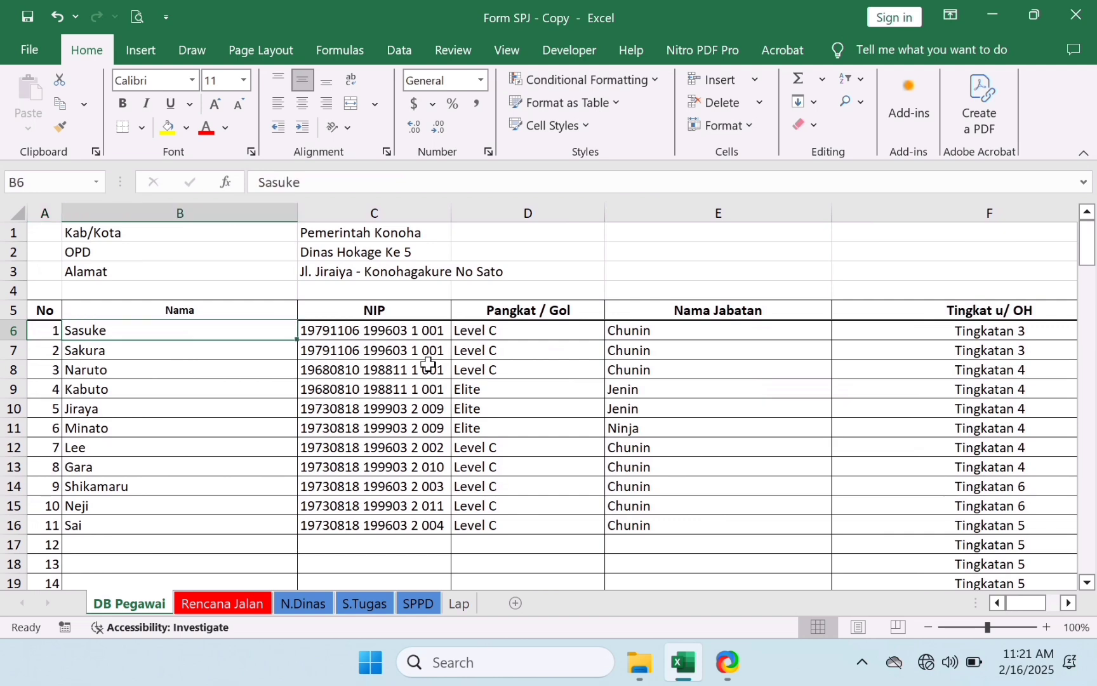
key("Right")
key("Right")
key("Right")
key("Right")
key("Right")
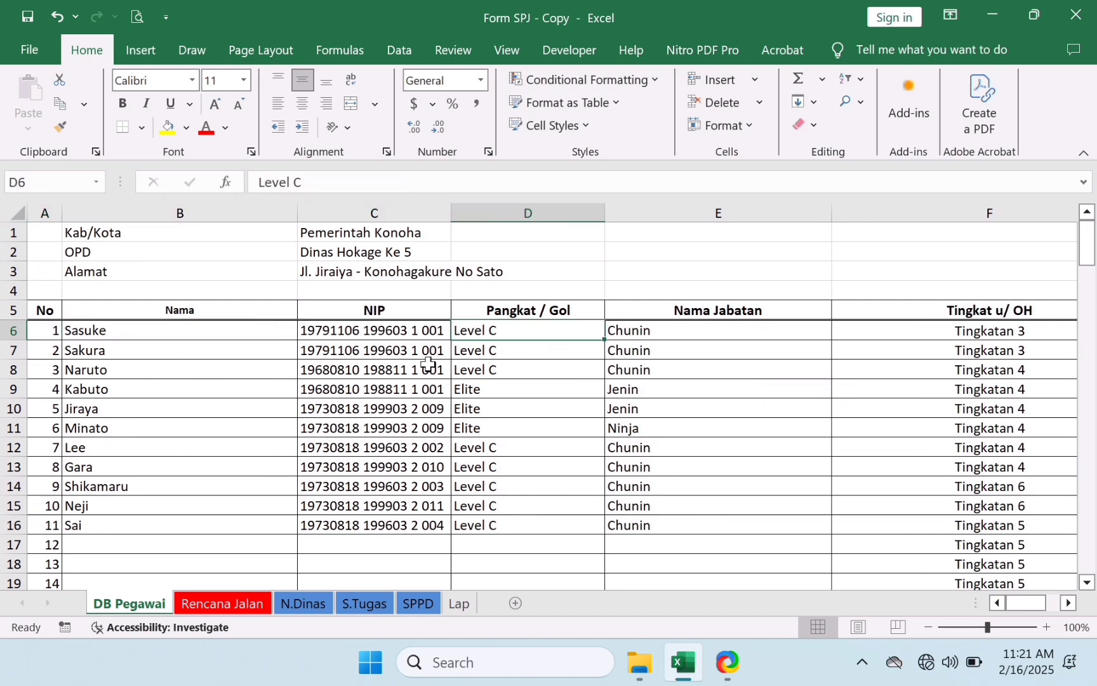
- Set the first employee's Tingkat u/ OH in F6 to Tingkatan 4
left_click(811, 329)
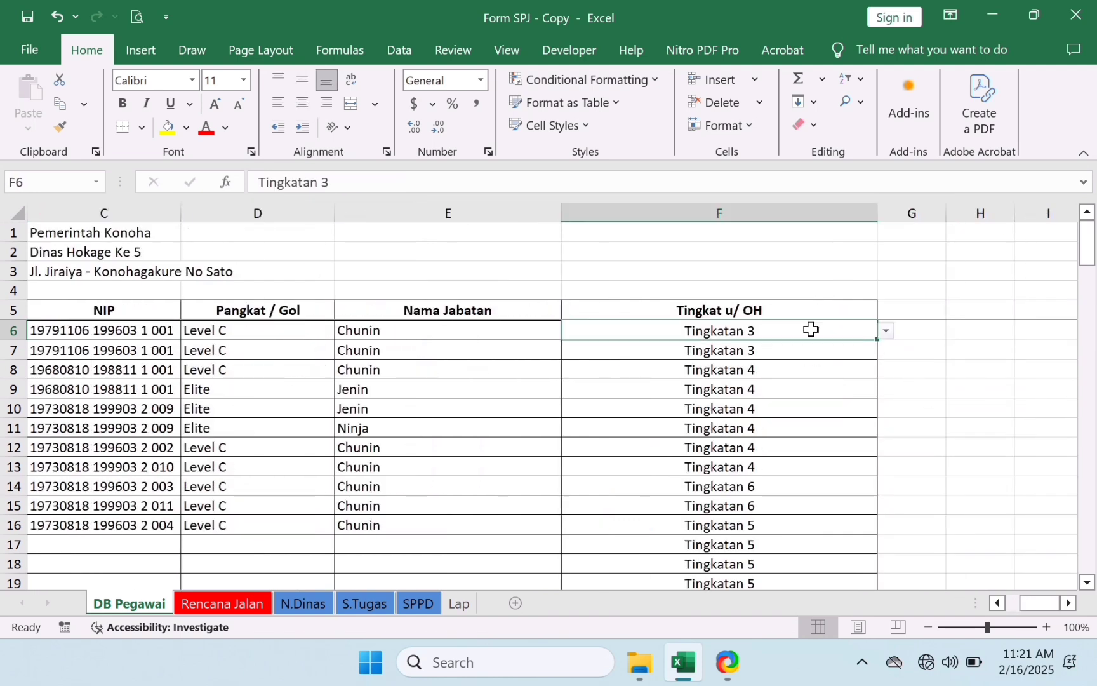
left_click(889, 333)
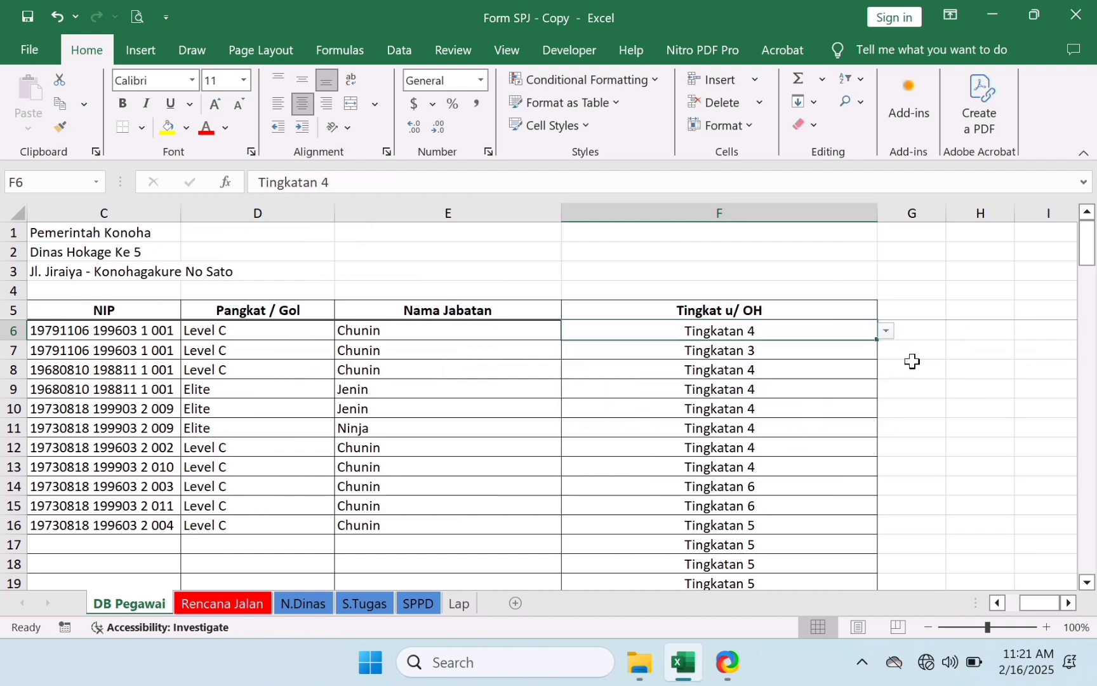
key("Left")
key("Right")
- Review the whole employee table on DB Pegawai, covering names, NIP, rank, position and level in B6:F17
key("Left")
key("Left")
key("Left")
key("Left")
key("Left")
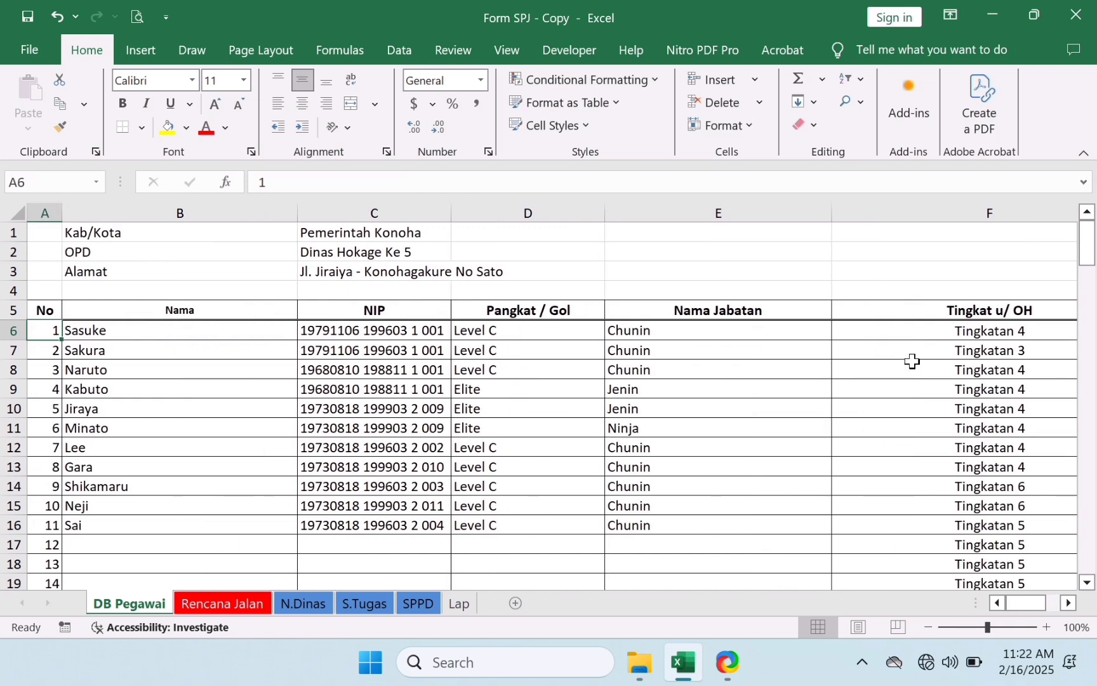
key("Right")
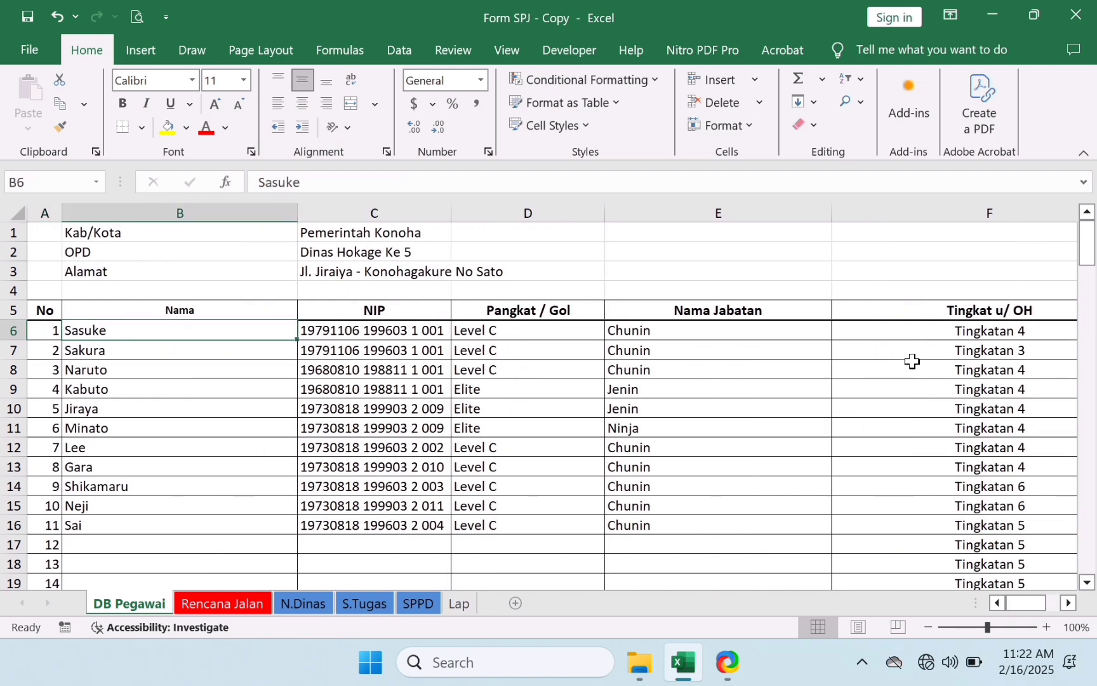
key("Right")
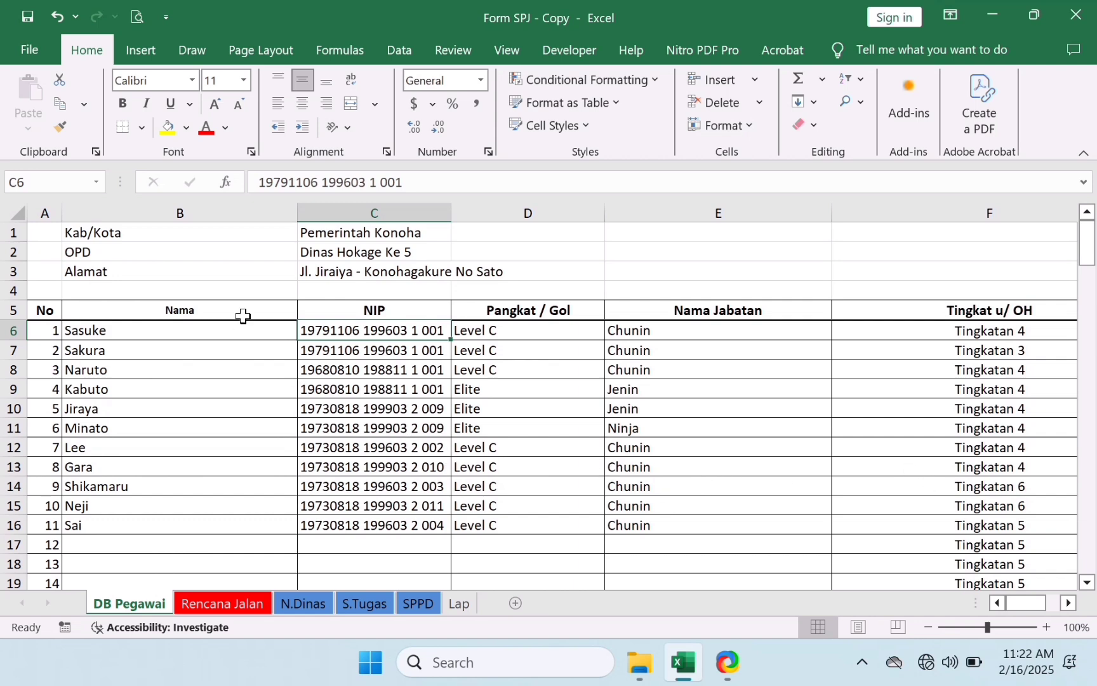
left_click_drag(129, 340, 994, 544)
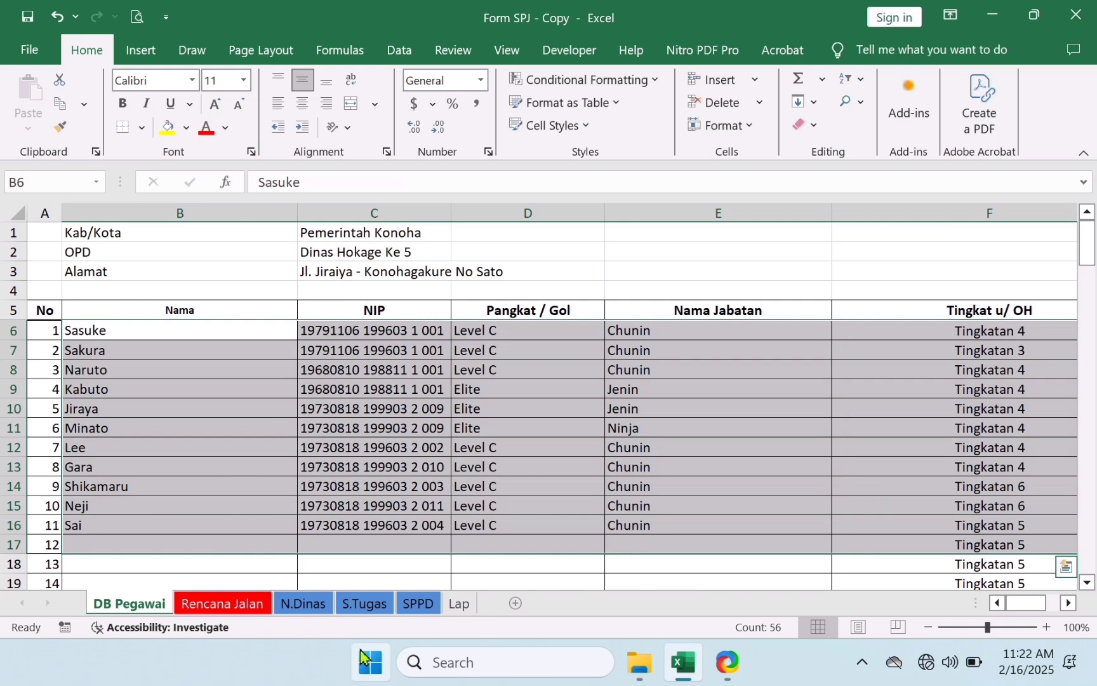
- Open the Rencana Jalan sheet and review its columns from NO REKENING through TUJUAN KANTOR
left_click(241, 611)
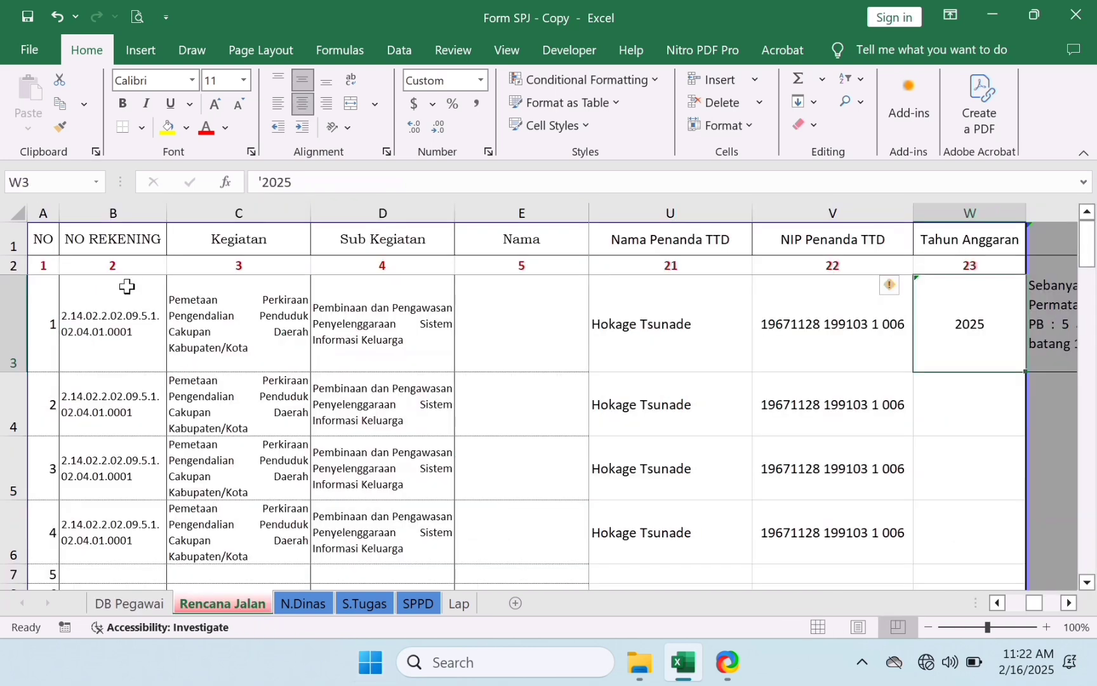
left_click(112, 244)
key("Down")
key("Down")
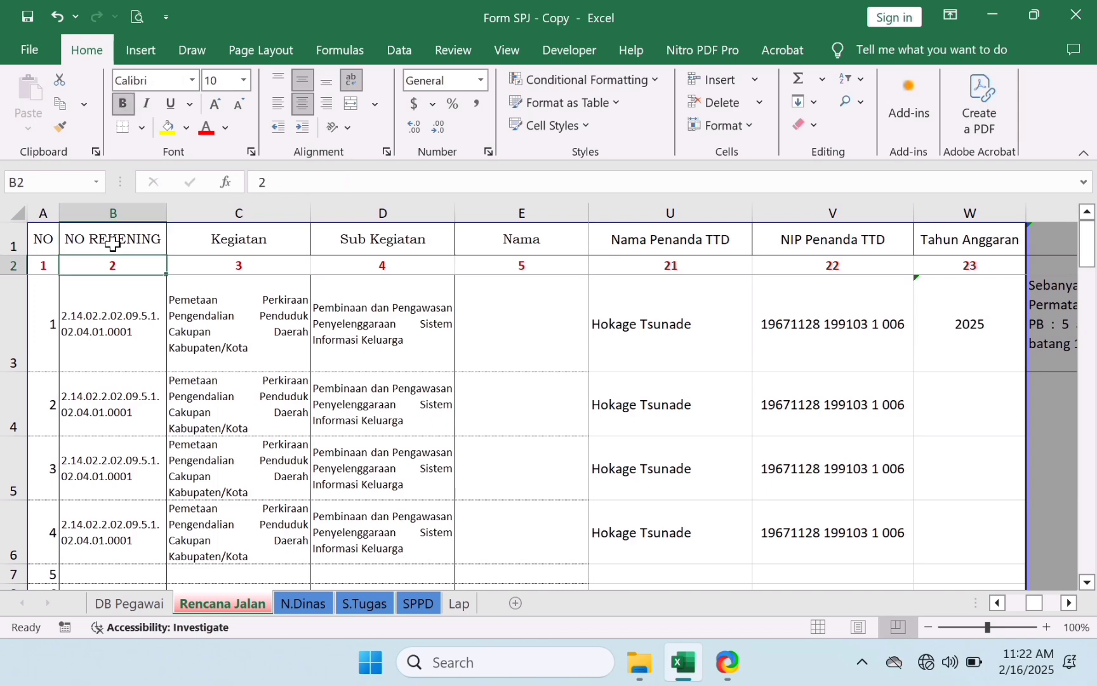
key("Left")
key("Right")
key("Right")
key("Right")
key("Right")
key("Right")
key("Right")
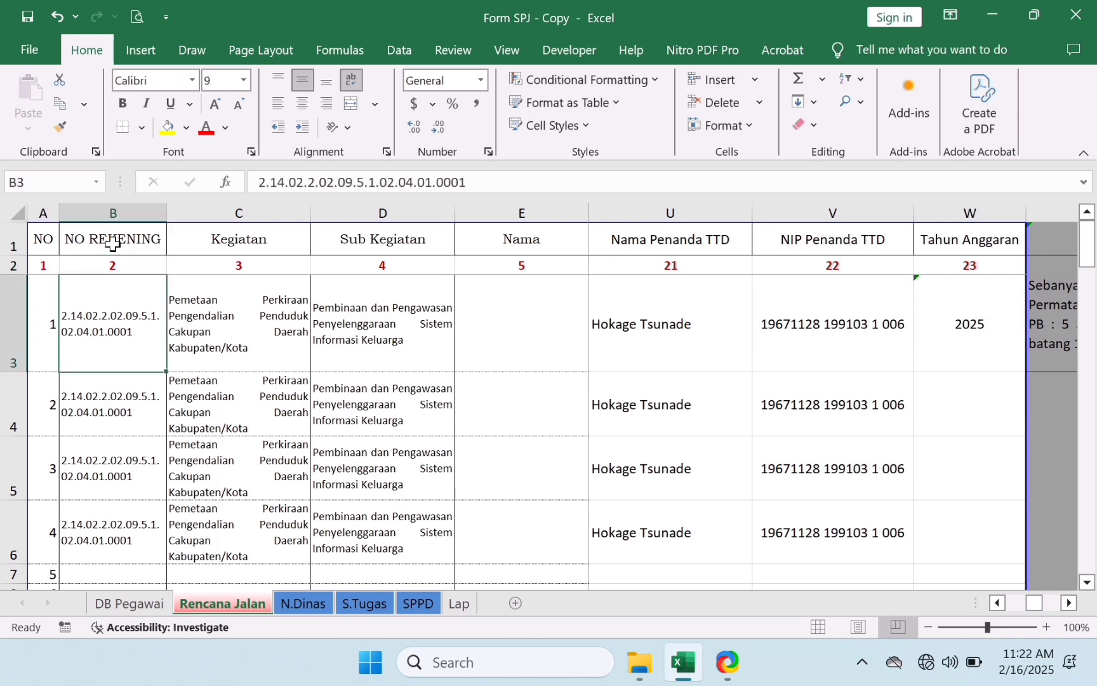
key("Right")
key("Right")
key("Right")
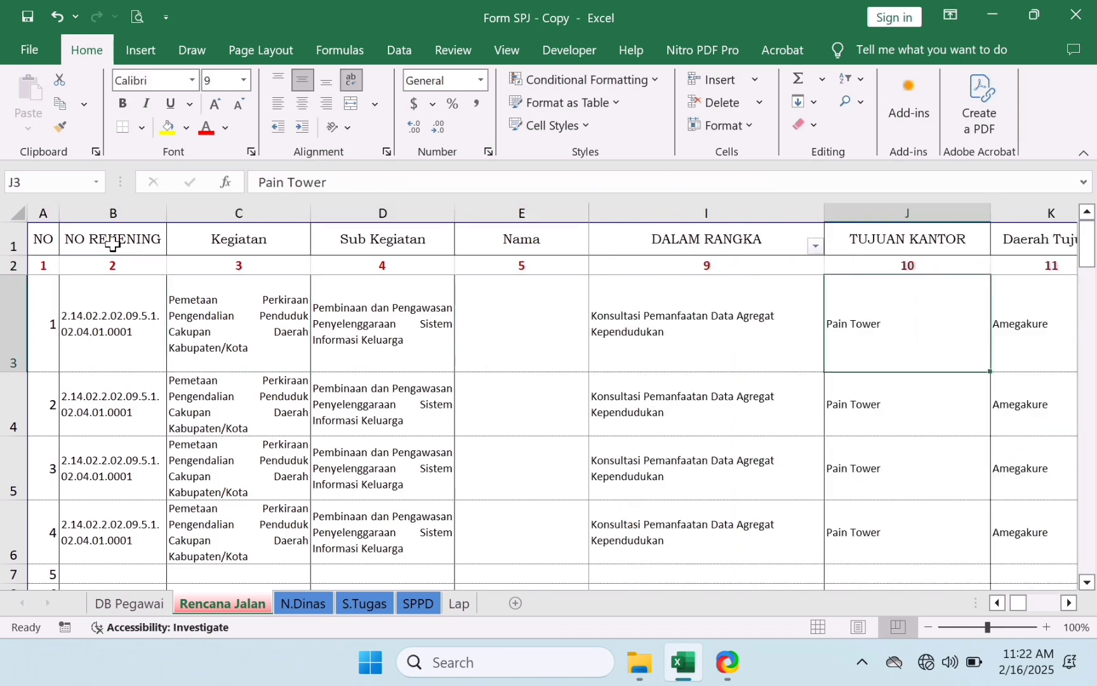
key("Left")
key("Left")
key("Left")
key("Left")
key("Left")
key("Left")
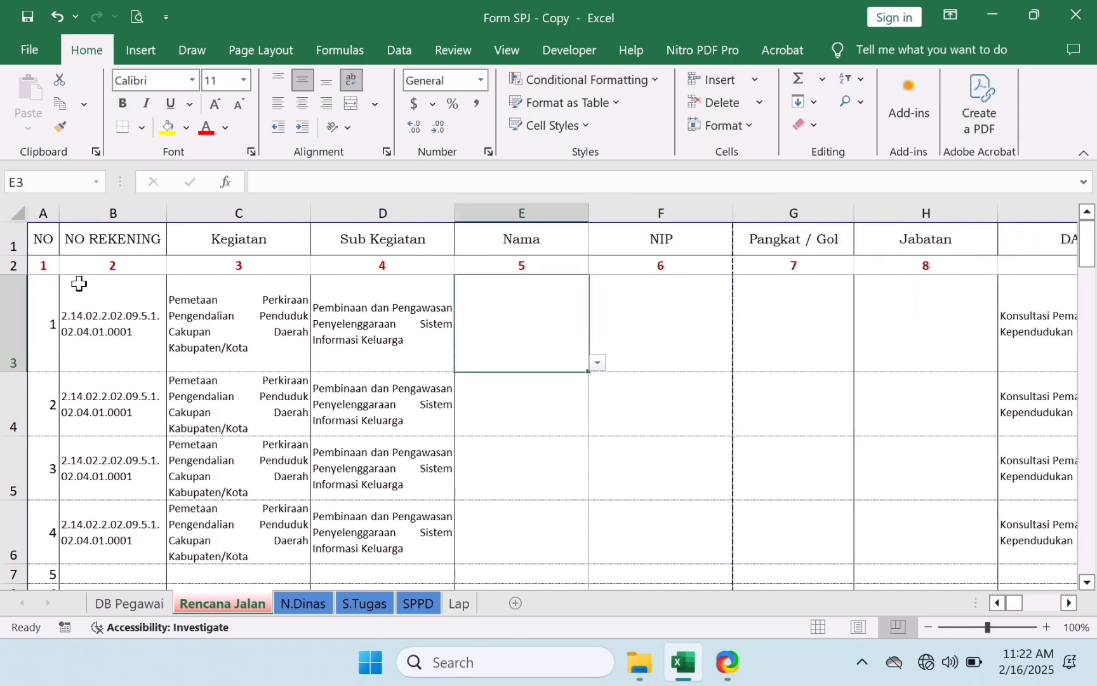
- Examine the first travel plan entry in row 3, including its trip purpose, destination office and the NIP formula in F3
left_click_drag(107, 298, 1096, 381)
key("Right")
key("Left")
key("Right")
key("Right")
key("Right")
key("Right")
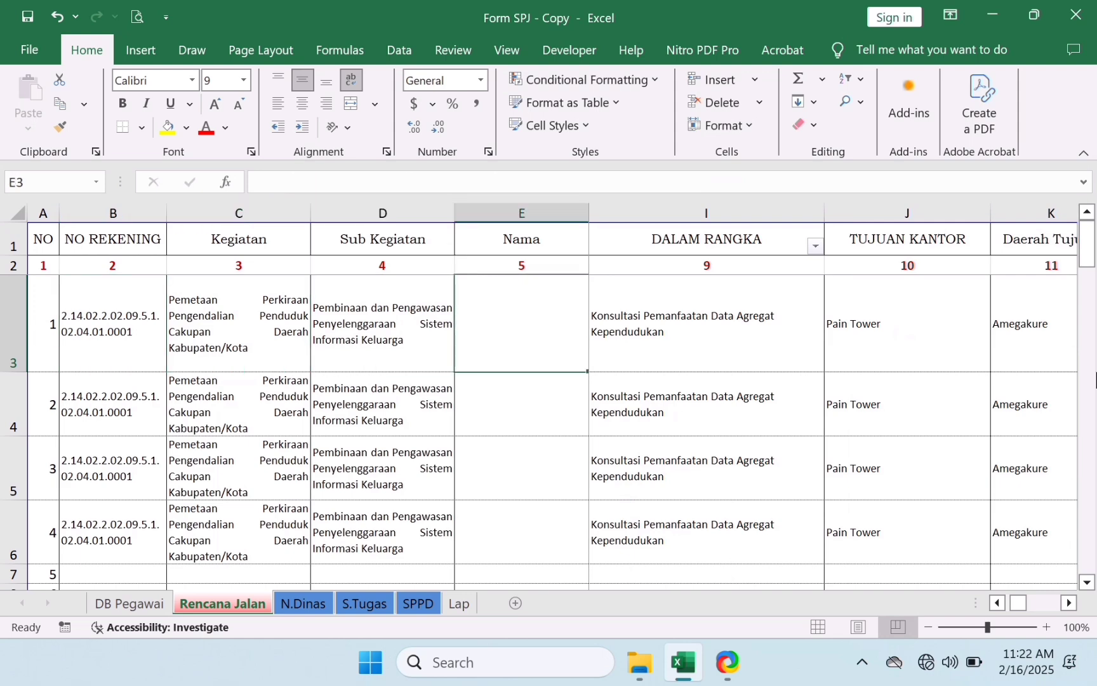
key("Right")
key("Right")
key("Right")
key("Right")
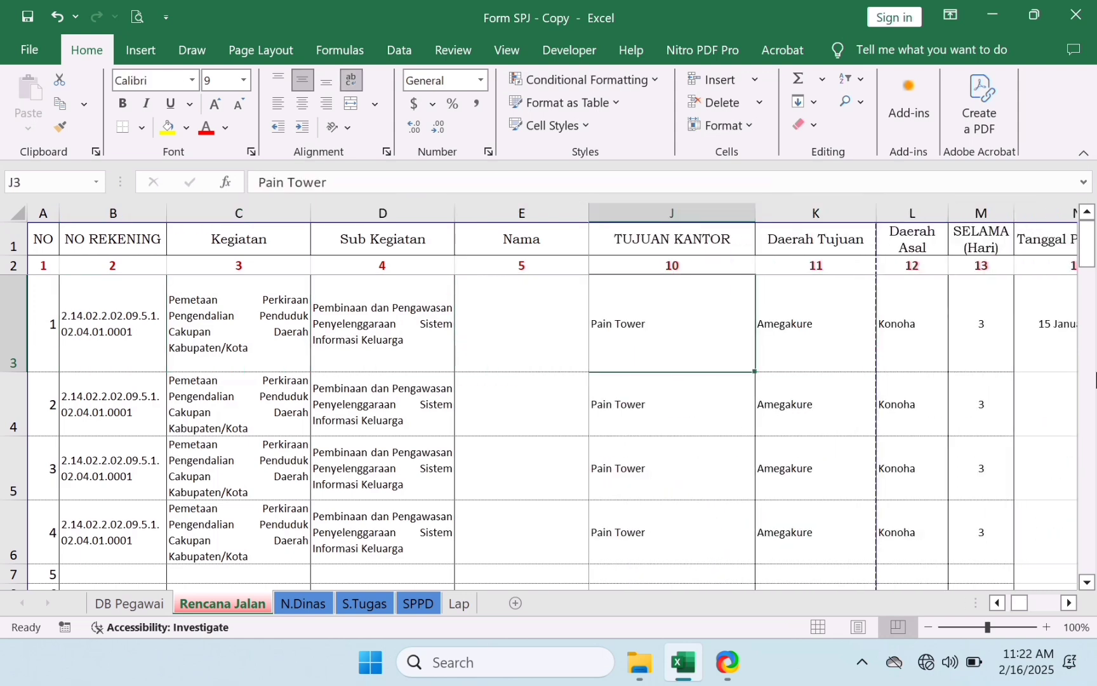
key("Left")
key("Left")
key("Left")
key("Left")
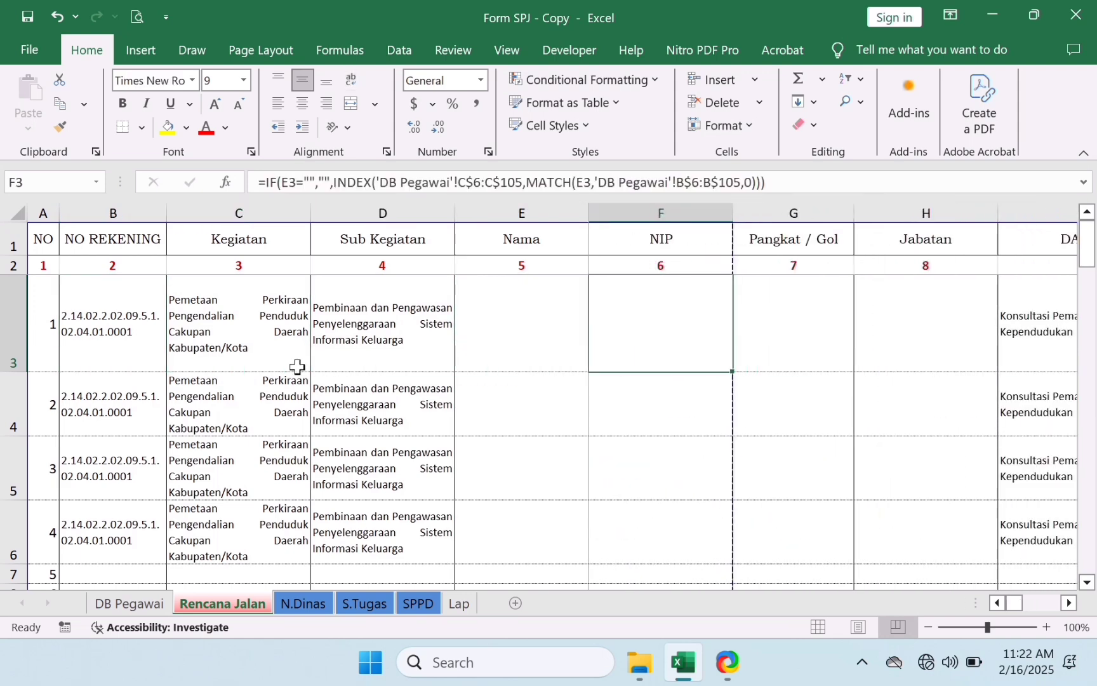
- Choose the fifth employee from the list for the Nama cell E3 of the first travel plan entry
left_click(368, 342)
key("Right")
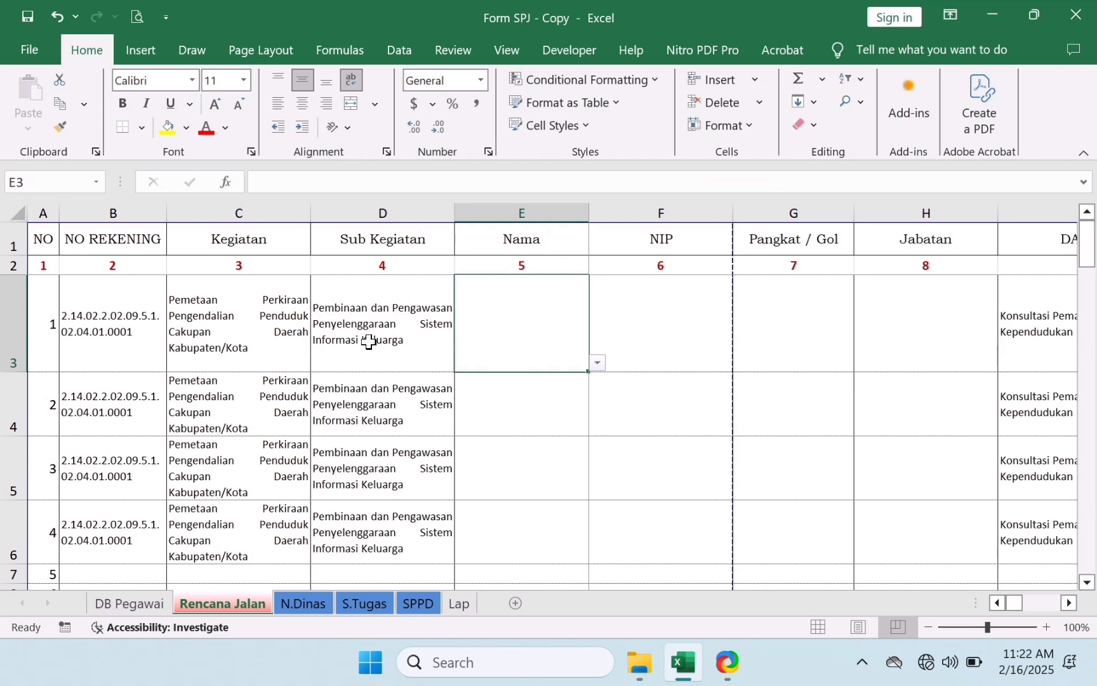
left_click(597, 364)
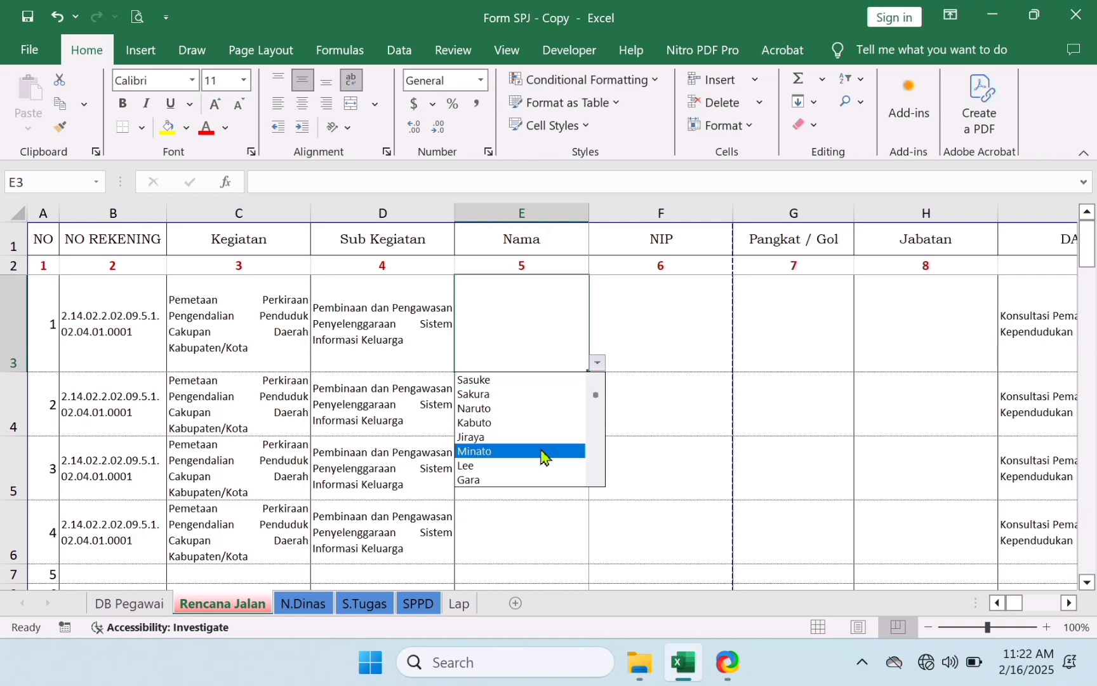
left_click(545, 437)
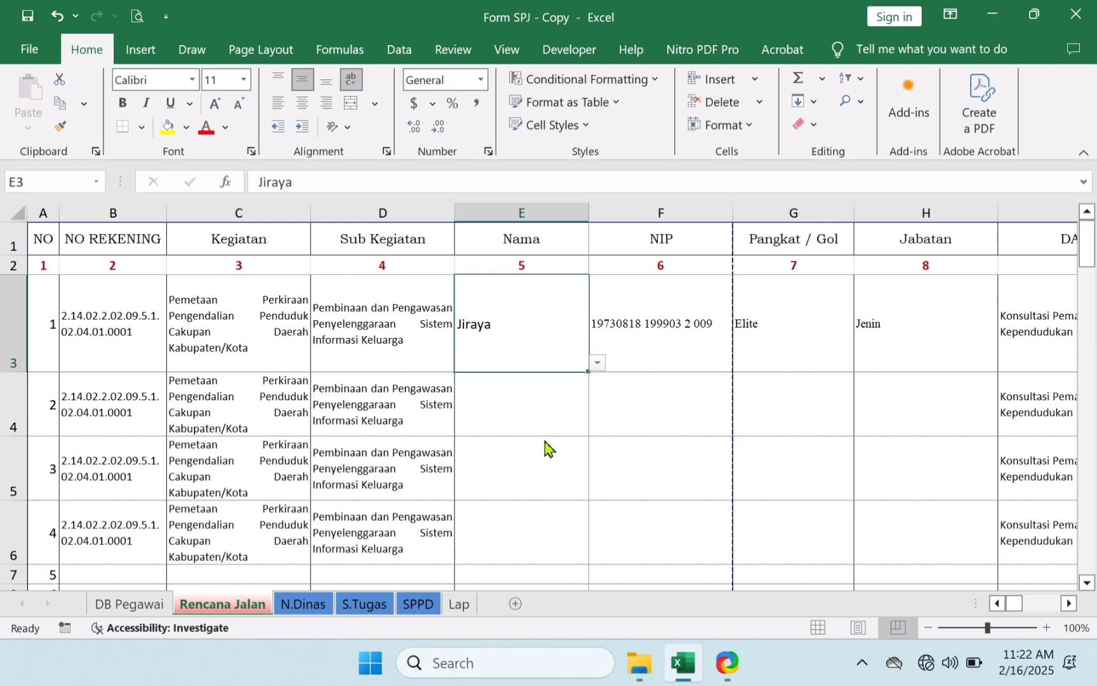
- Inspect the NIP, Pangkat / Gol and Jabatan cells in row 3 and the lookup formulas behind them
key("Right")
key("Right")
key("Right")
key("Right")
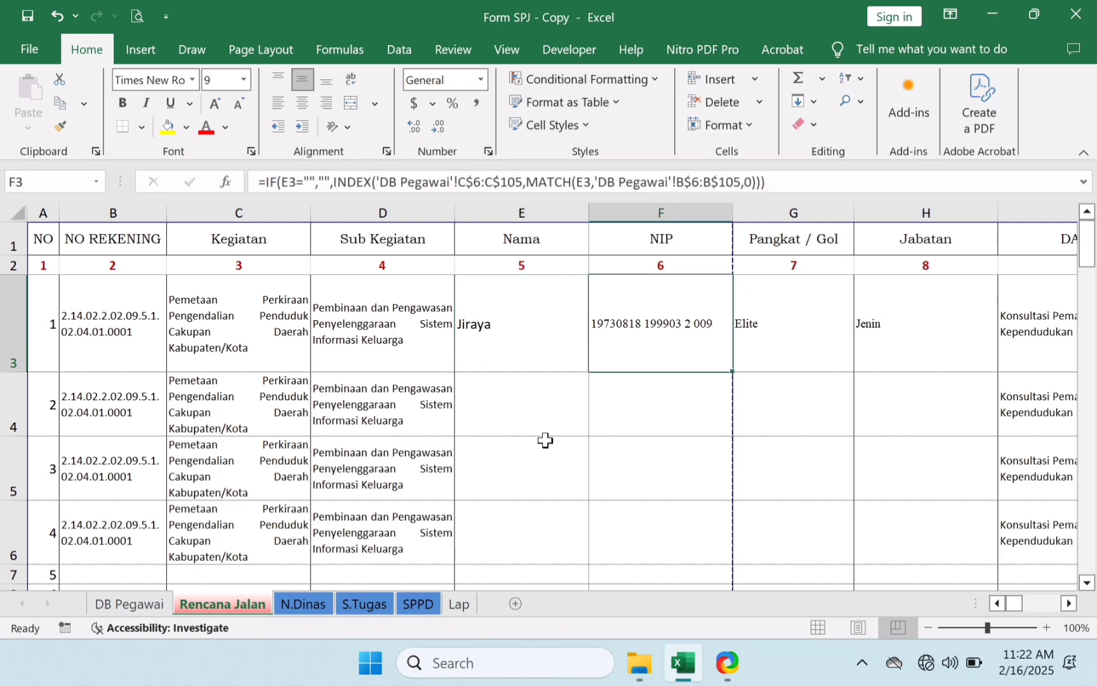
key("Left")
key("Left")
key("Left")
key("Left")
key("Left")
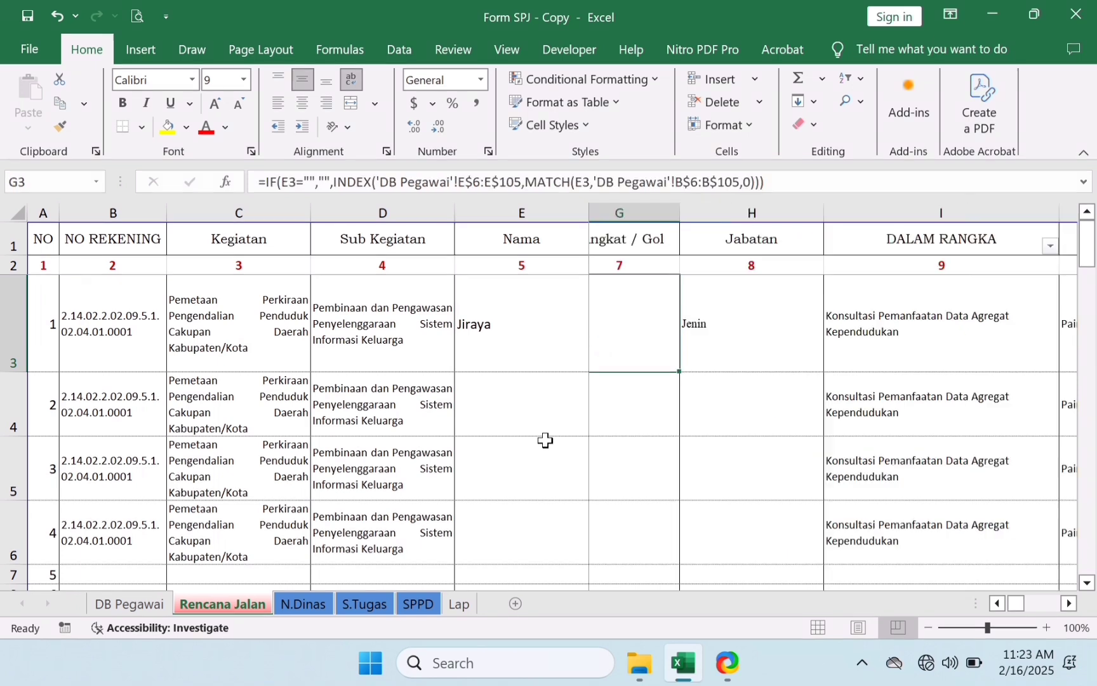
- Choose the first employee from the list for the Nama cell E4 of the second travel plan entry
key("Right")
key("Down")
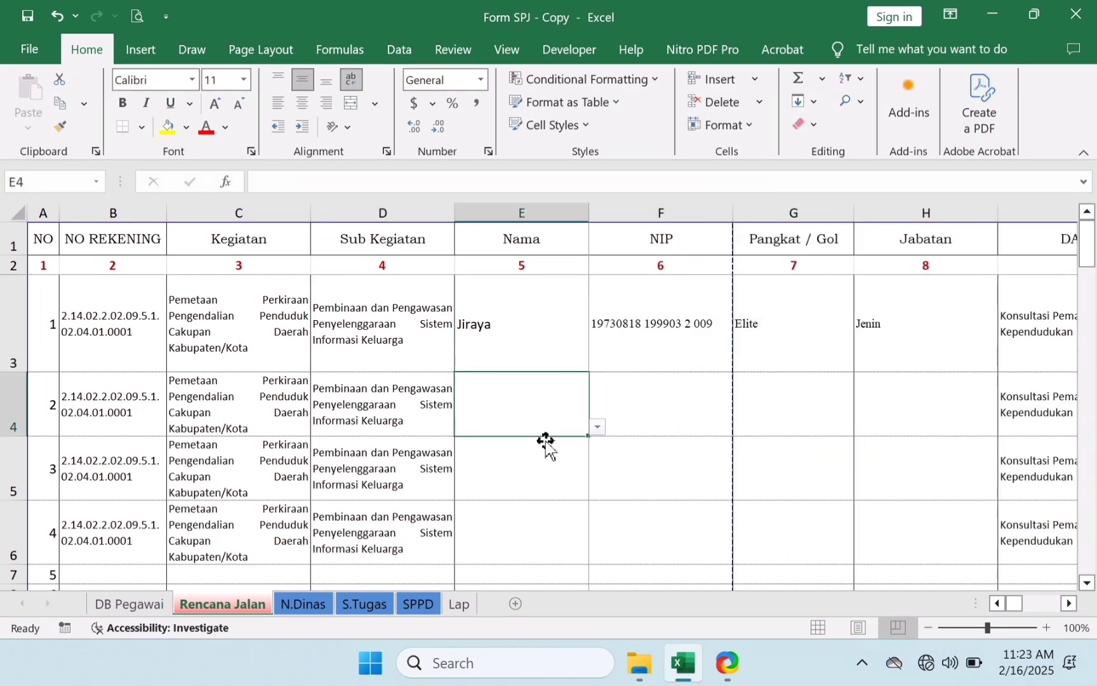
left_click(599, 432)
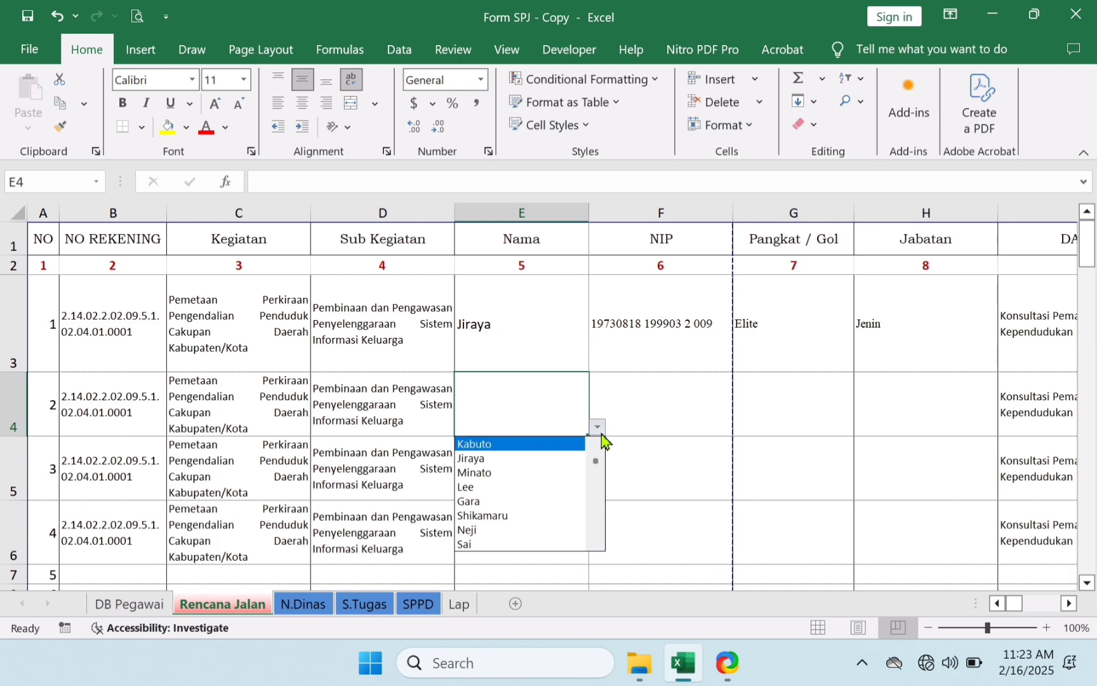
key("Up")
key("Up")
key("Up")
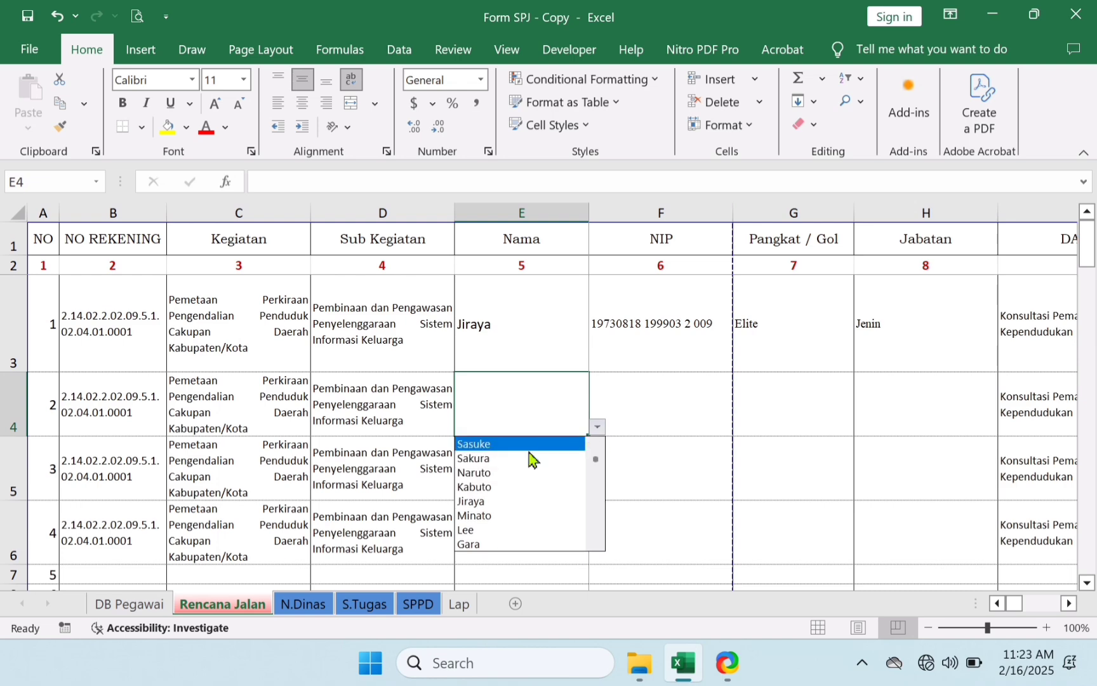
key("Return")
- Inspect the NIP, Pangkat / Gol and Jabatan cells in row 4 and compare the NIP lookup with row 3
left_click(678, 409)
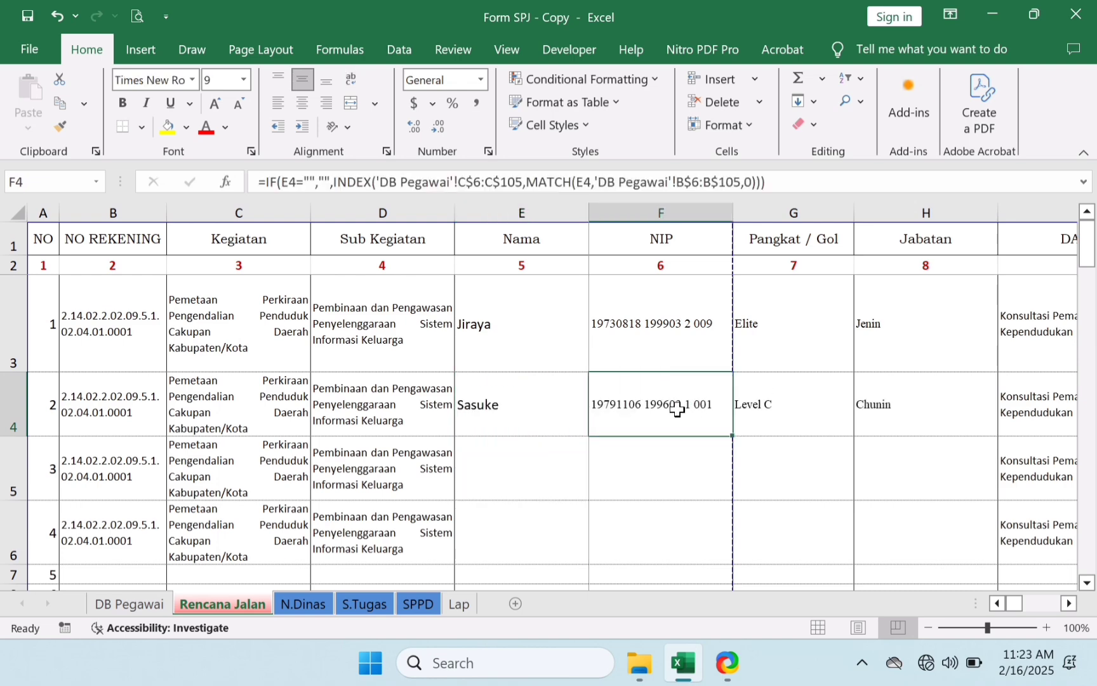
left_click(761, 423)
left_click(897, 431)
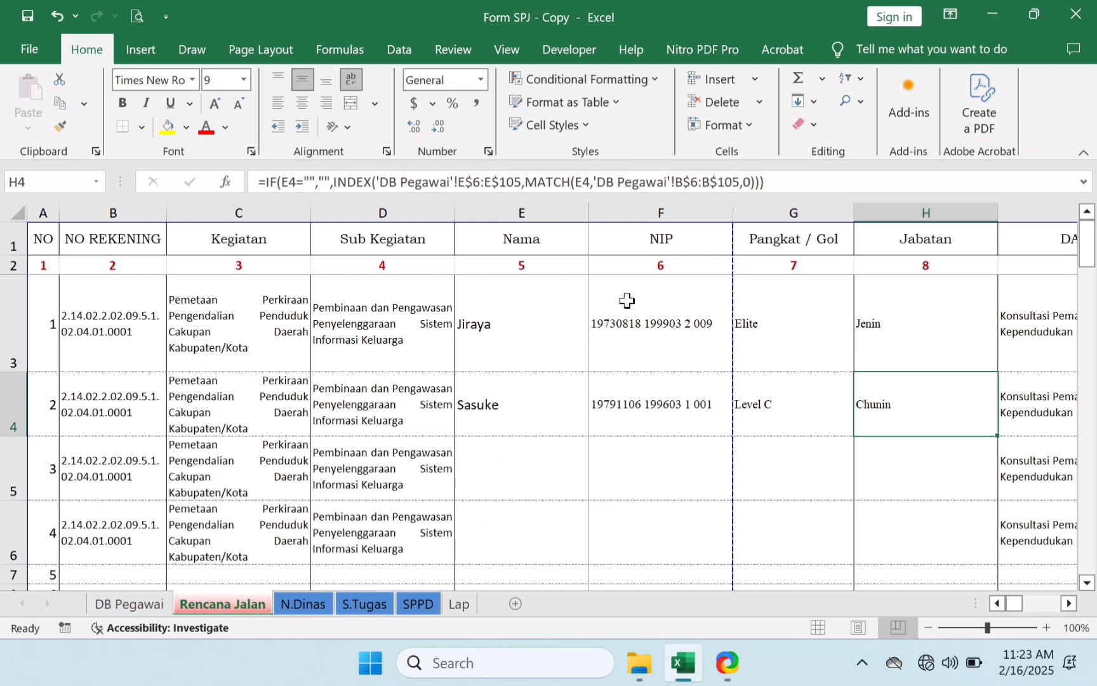
left_click(661, 352)
left_click(698, 432)
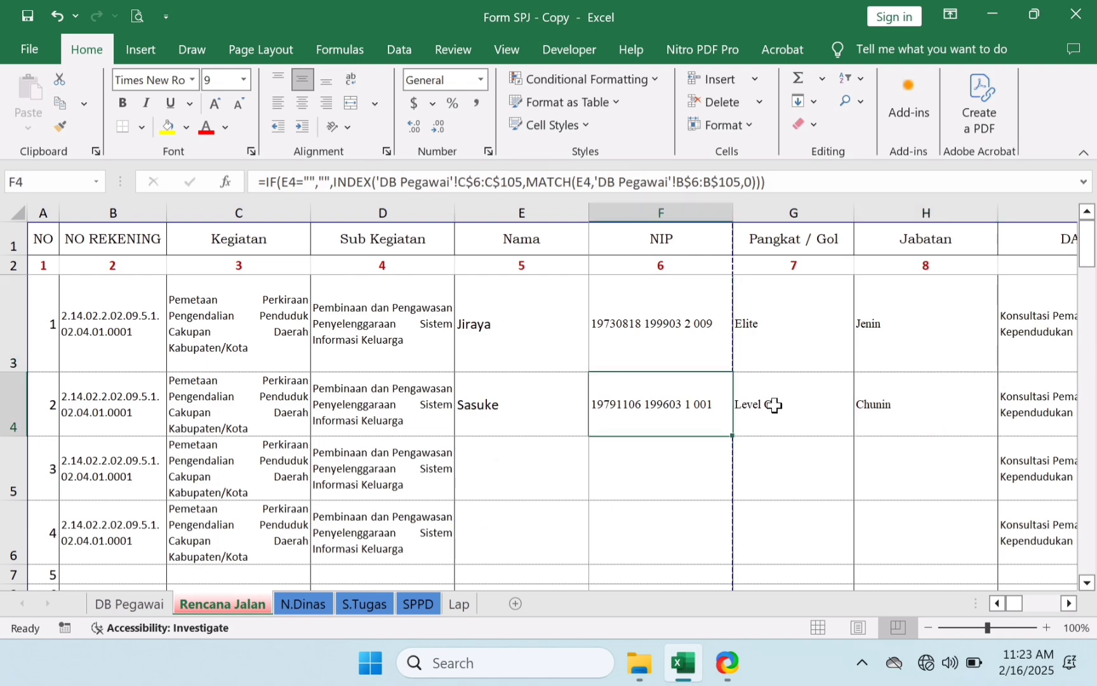
left_click(772, 409)
left_click(953, 422)
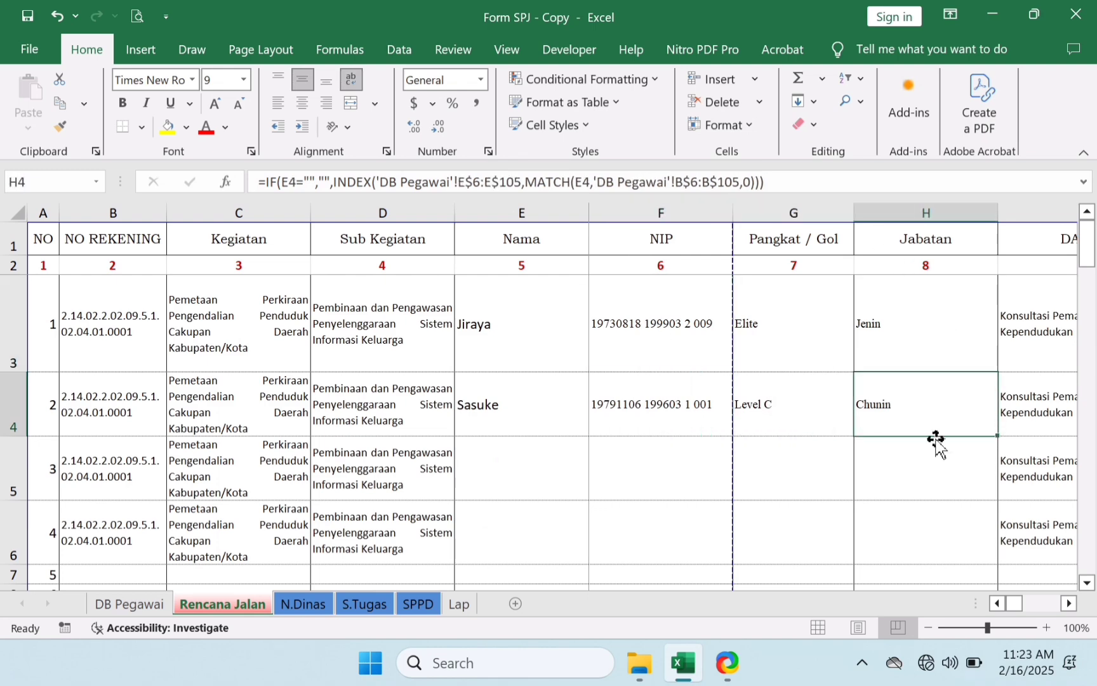
- Choose the seventh employee from the list for the Nama cell E5 of the third travel plan entry
left_click(492, 492)
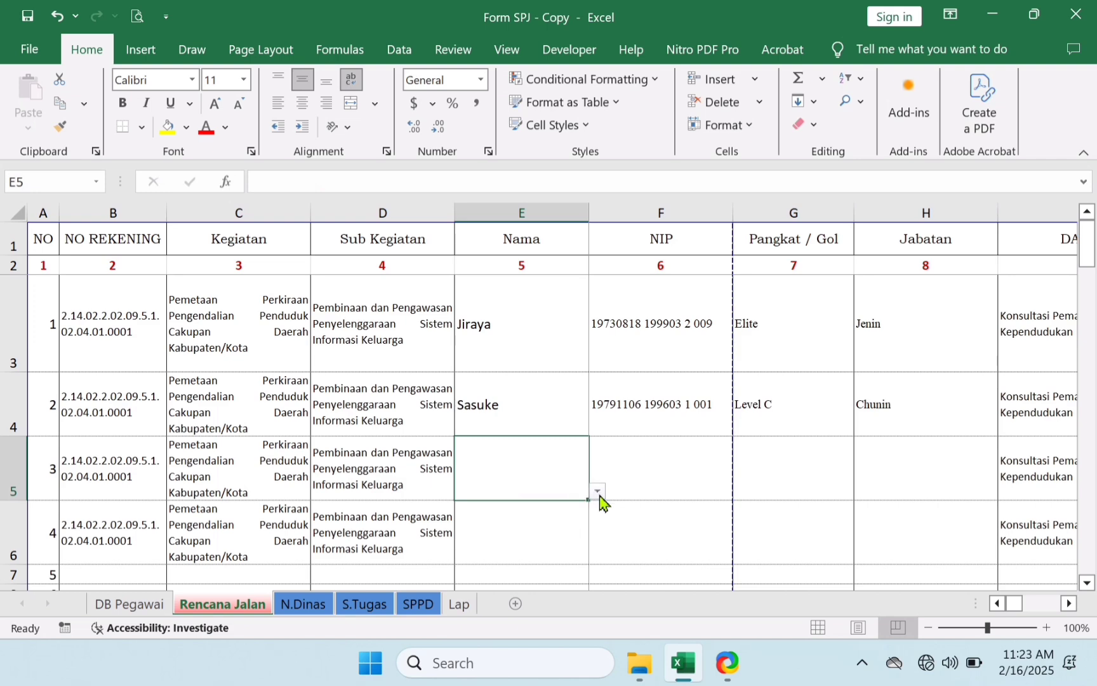
left_click(598, 493)
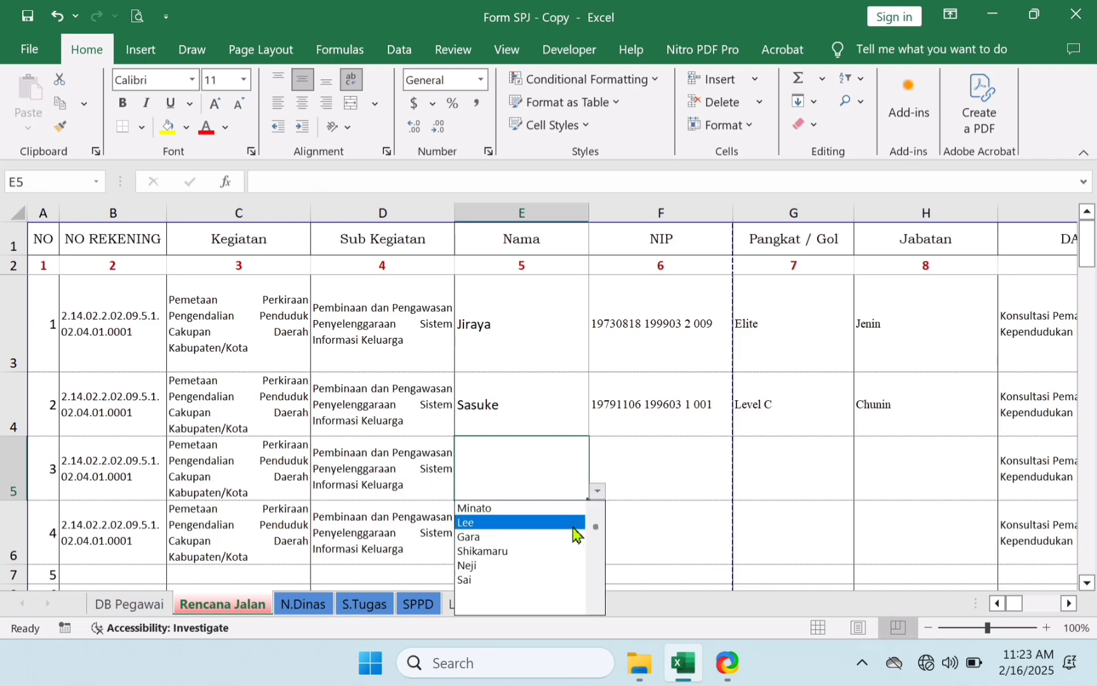
left_click(573, 525)
- Choose the second employee from the list for the Nama cell E6 of the fourth travel plan entry
left_click(575, 551)
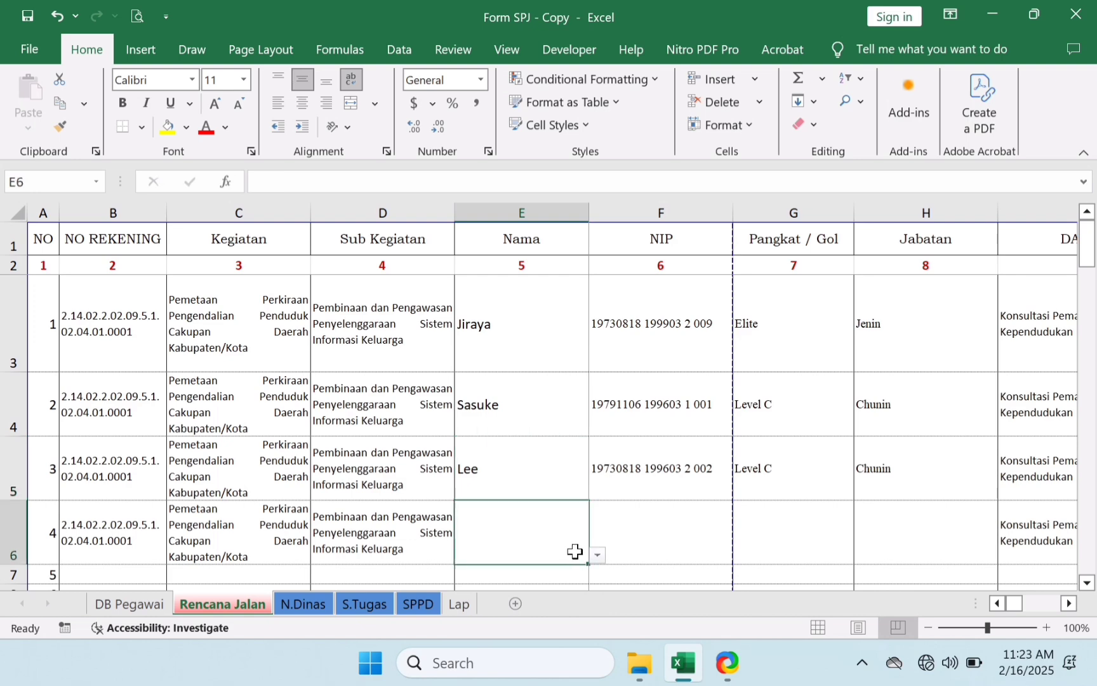
left_click(600, 562)
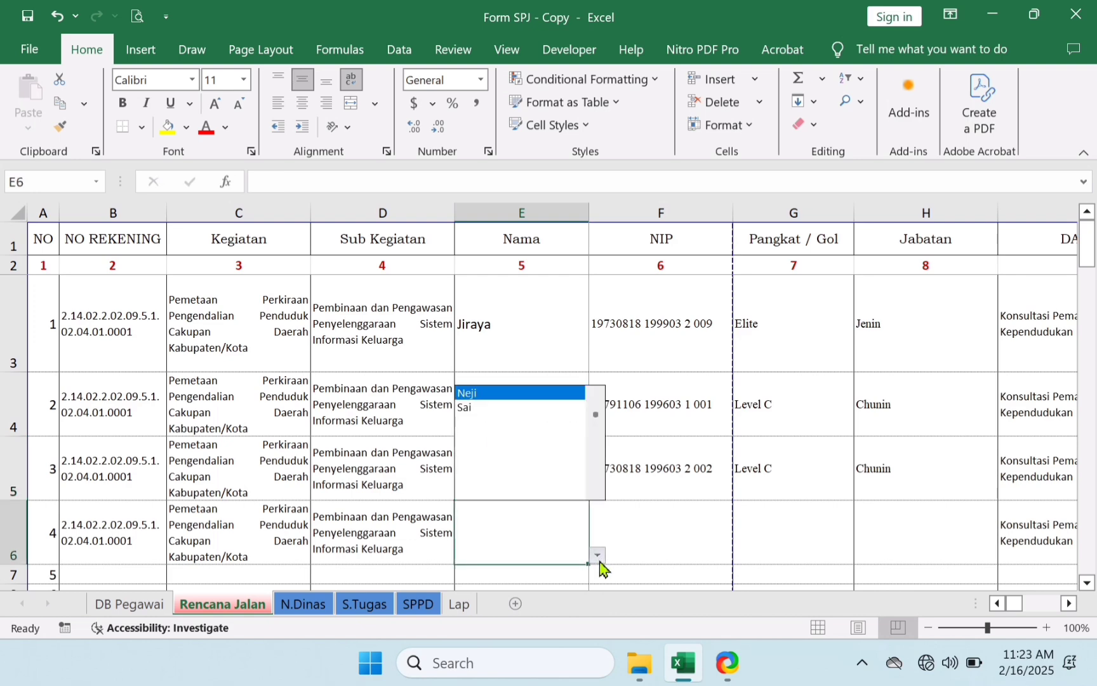
key("Up")
key("Up")
key("Up")
key("Up")
key("Up")
key("Up")
key("Up")
key("Up")
key("Up")
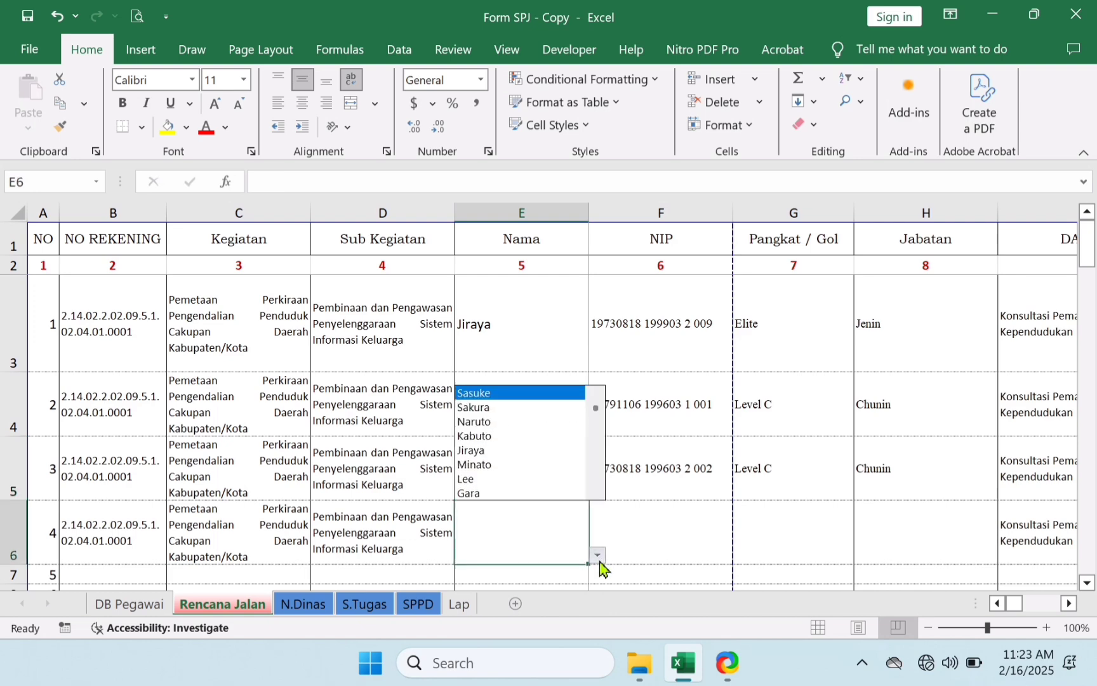
key("Down")
key("Down")
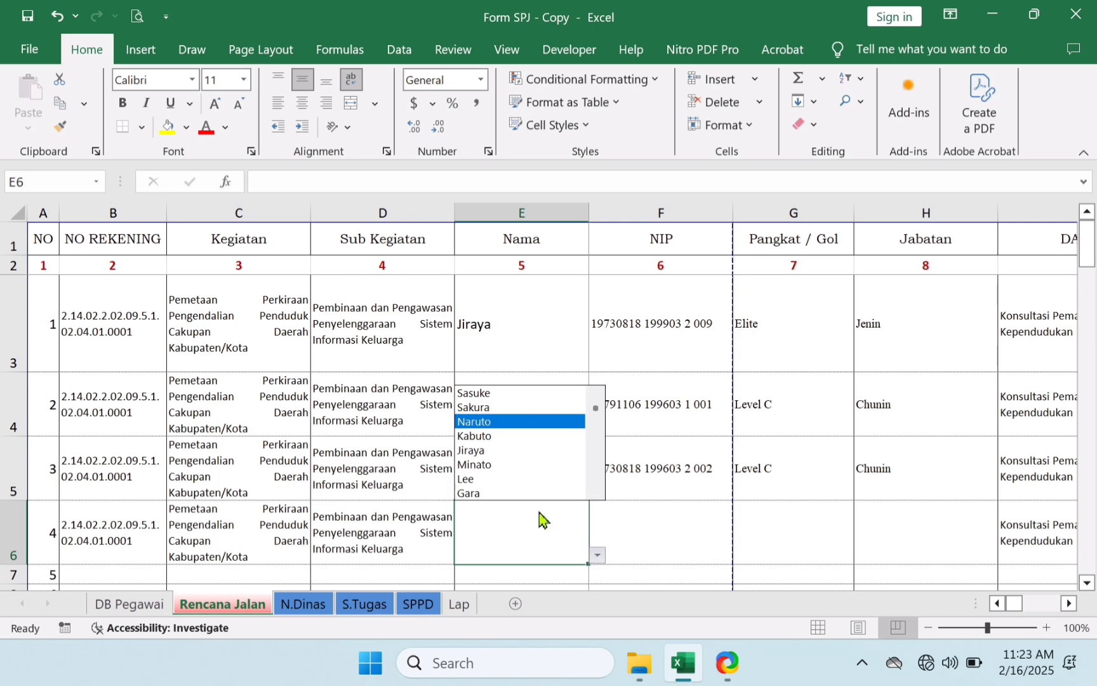
left_click(514, 407)
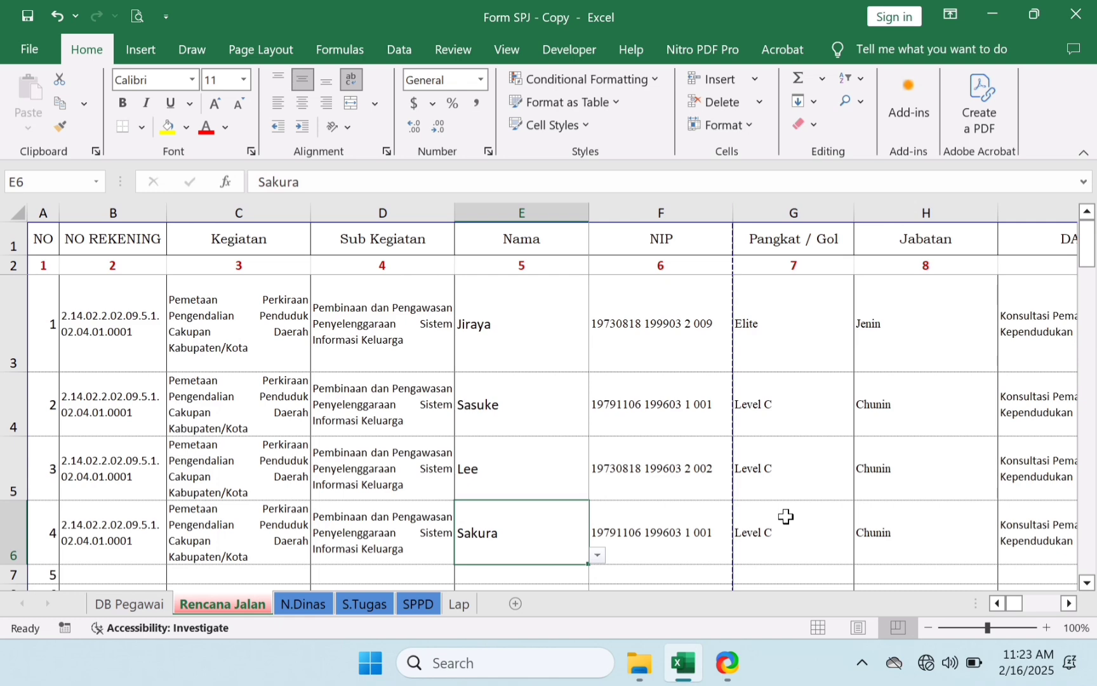
- Review row 6 from NIP through the DALAM RANGKA trip purpose and compare it with the purpose in I3
key("Right")
key("Right")
key("Right")
key("Right")
key("Right")
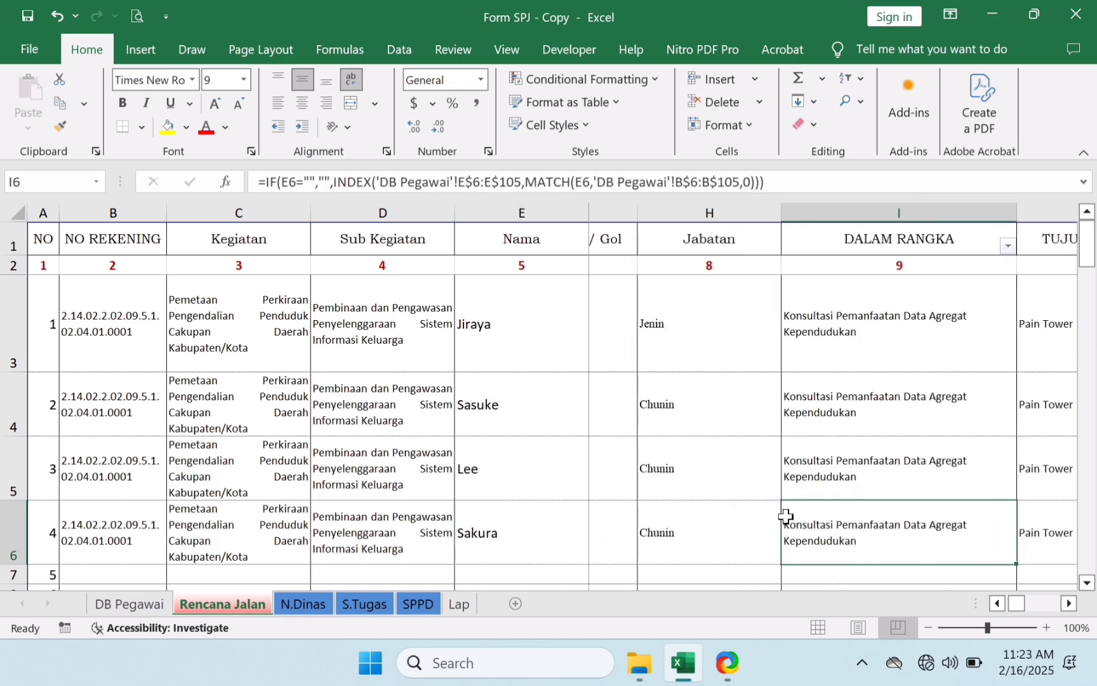
key("Left")
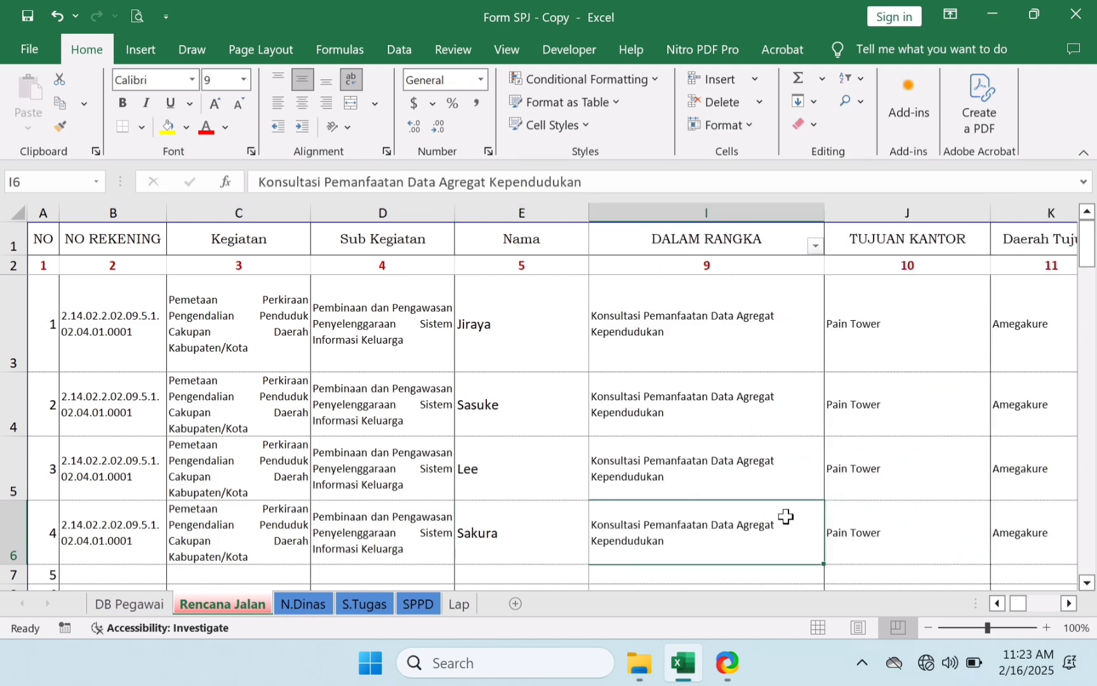
left_click(731, 312)
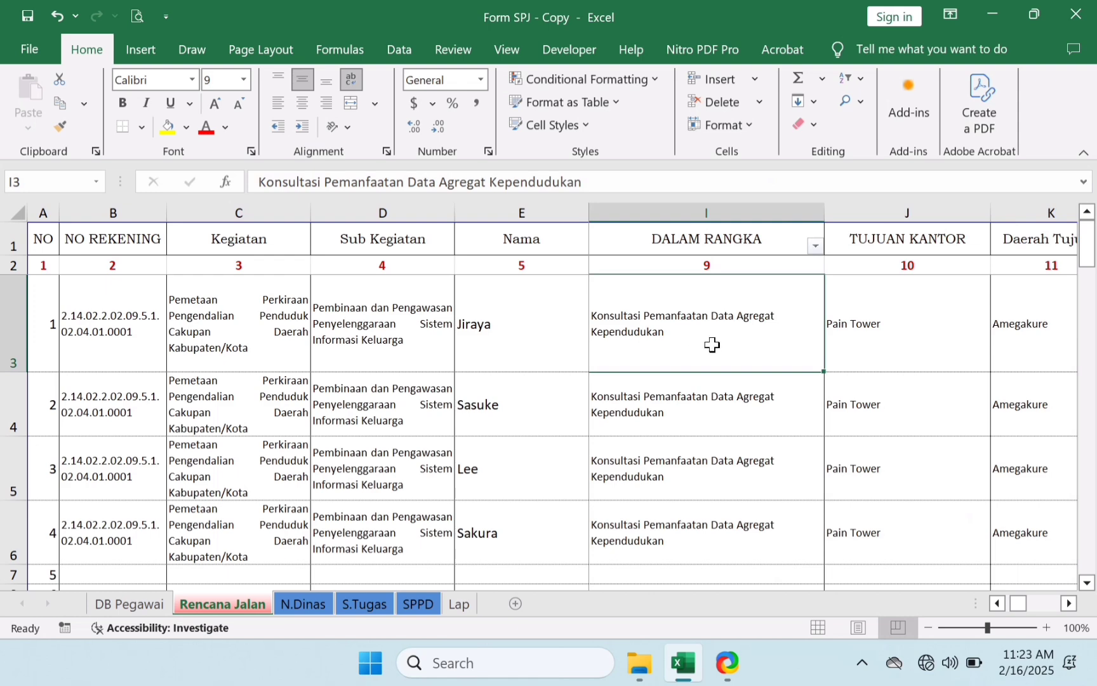
- Recheck row 3 from Sub Kegiatan to Jabatan, including the Nama list in E3 and the DB Pegawai lookup formulas in F3, G3 and H3
left_click(513, 357)
key("Left")
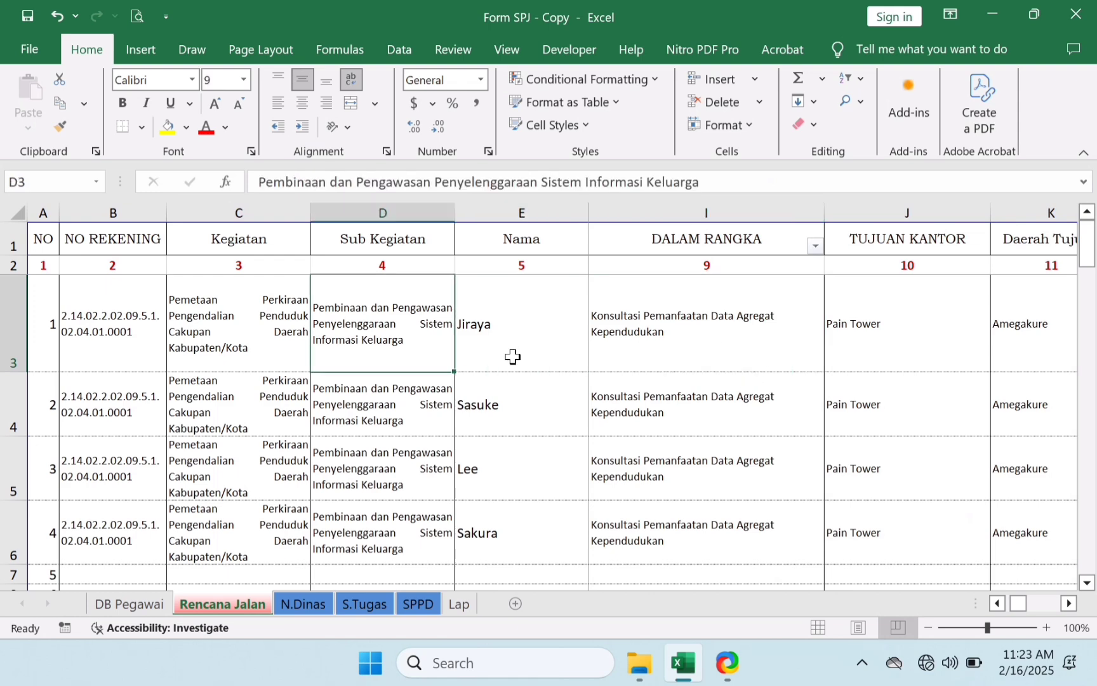
key("Right")
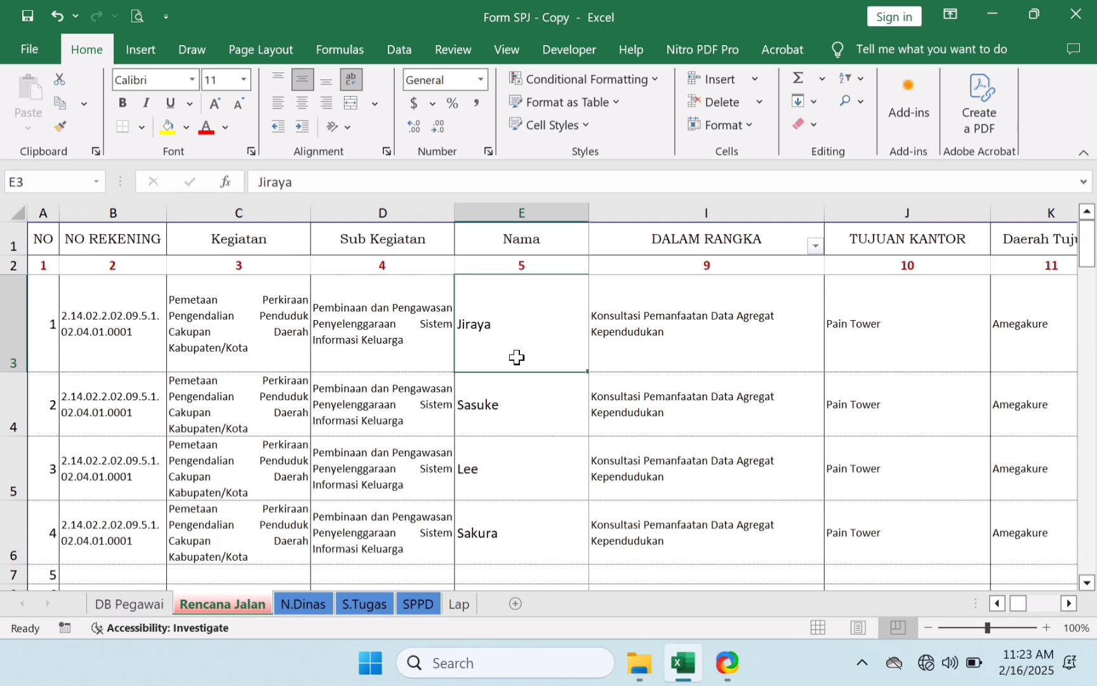
key("Right")
key("Right")
key("Right")
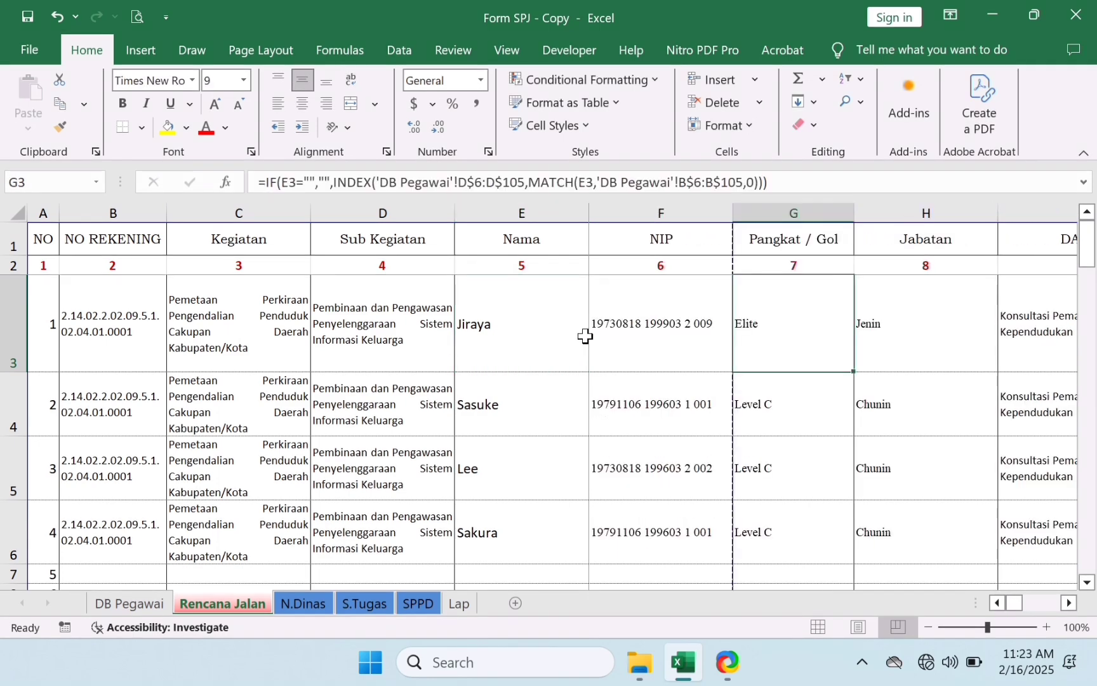
key("Left")
key("Left")
left_click(507, 298)
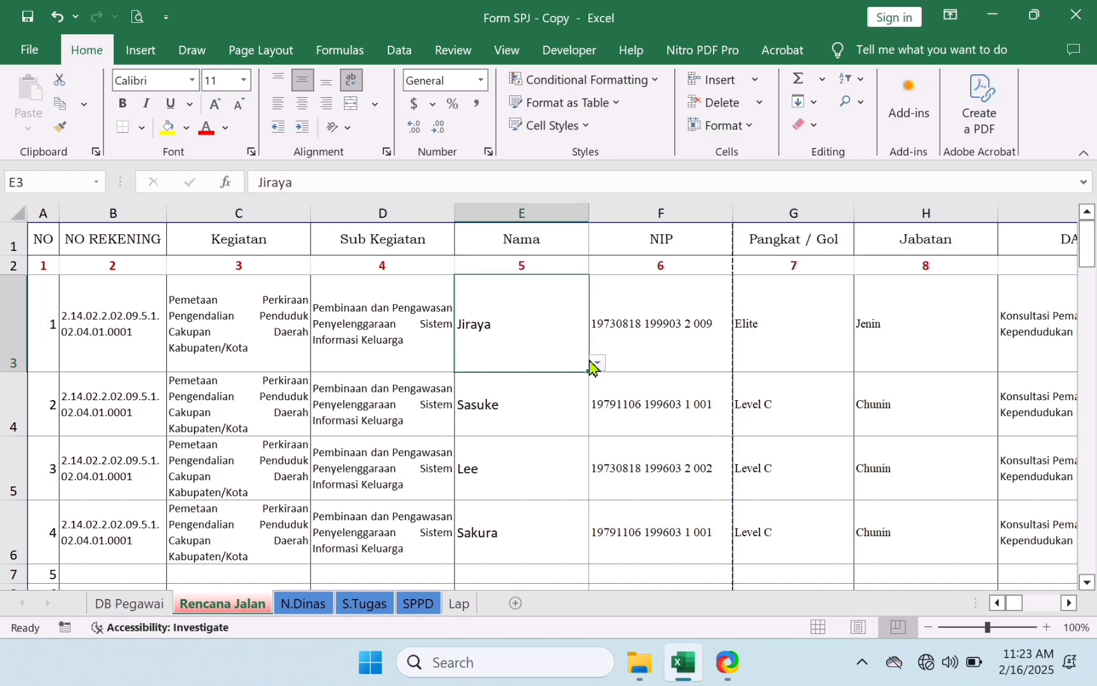
left_click(599, 366)
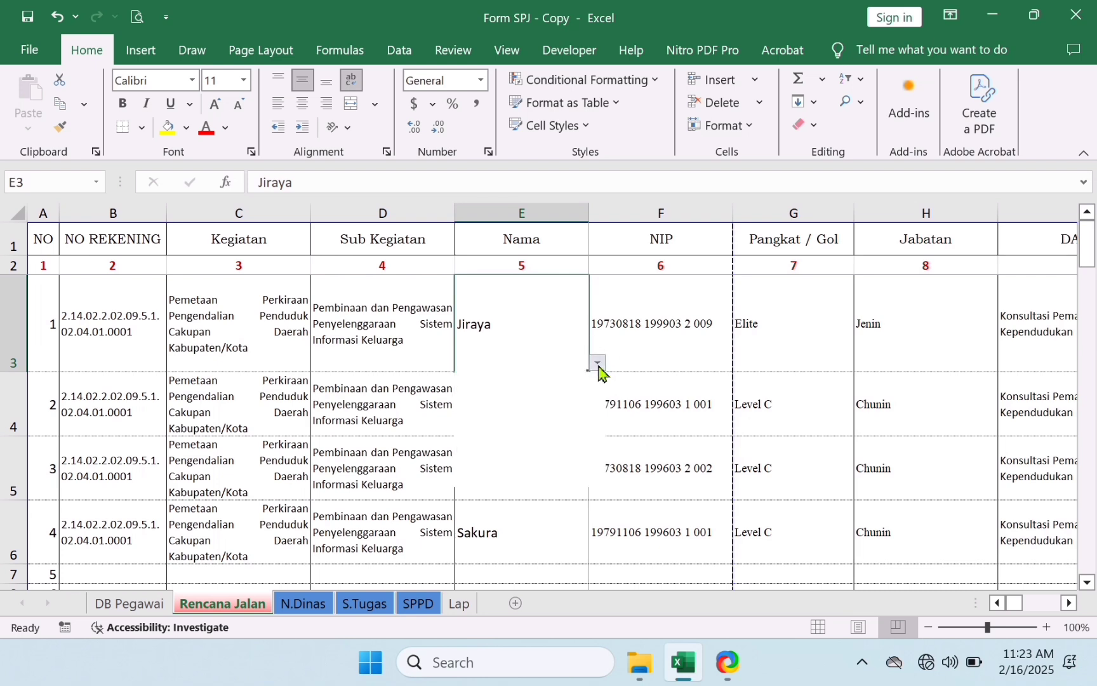
left_click(599, 367)
left_click(674, 318)
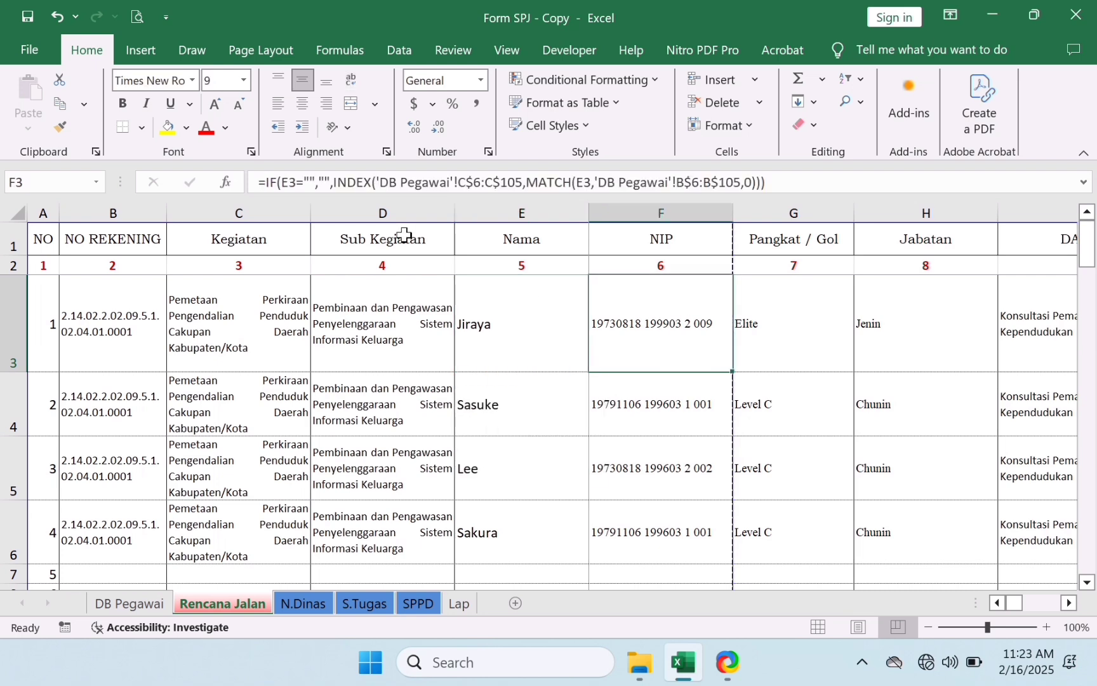
left_click(775, 339)
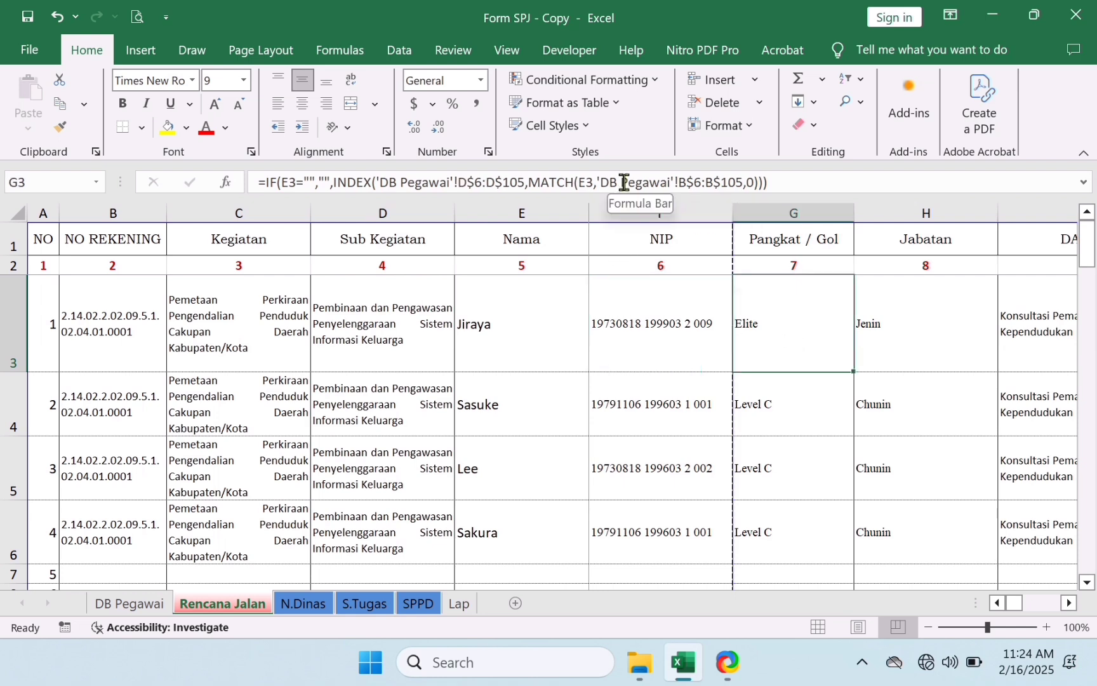
left_click(922, 351)
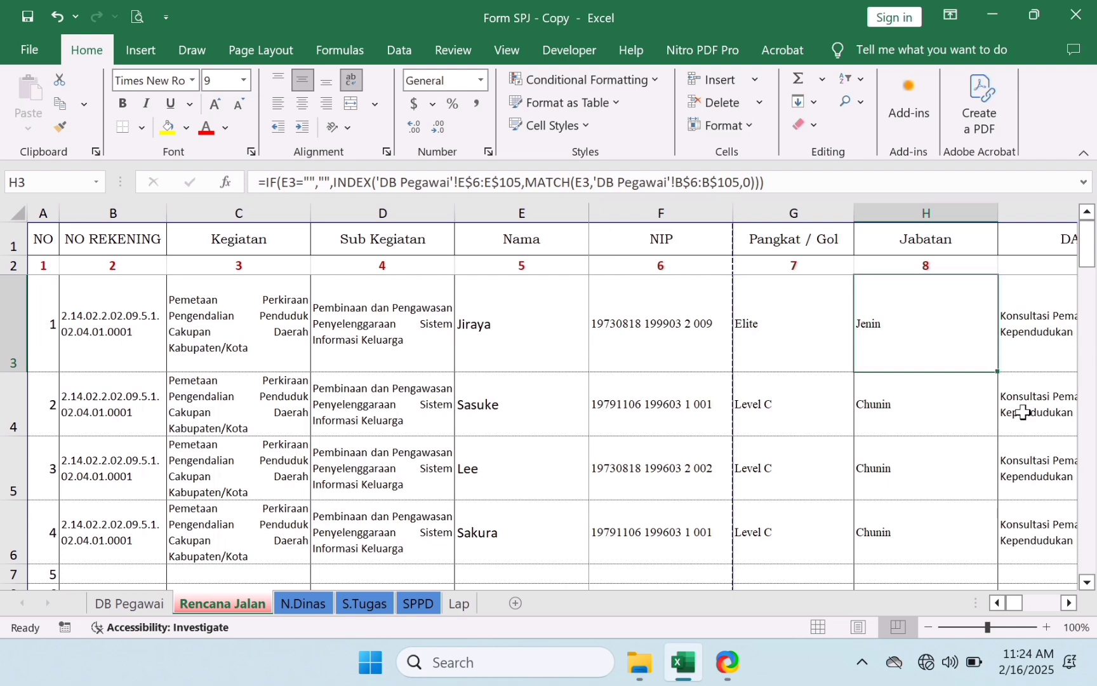
- Examine the first entry's DALAM RANGKA, TUJUAN KANTOR, Daerah Tujuan and Daerah Asal cells in row 3
key("Right")
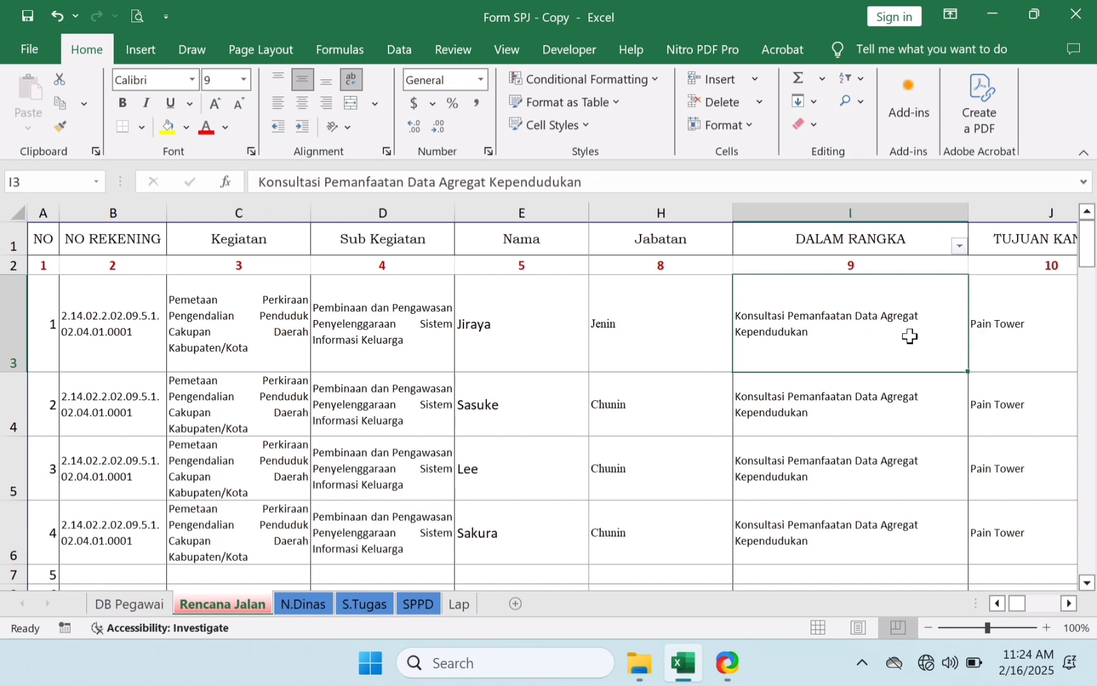
key("Right")
key("Left")
key("Right")
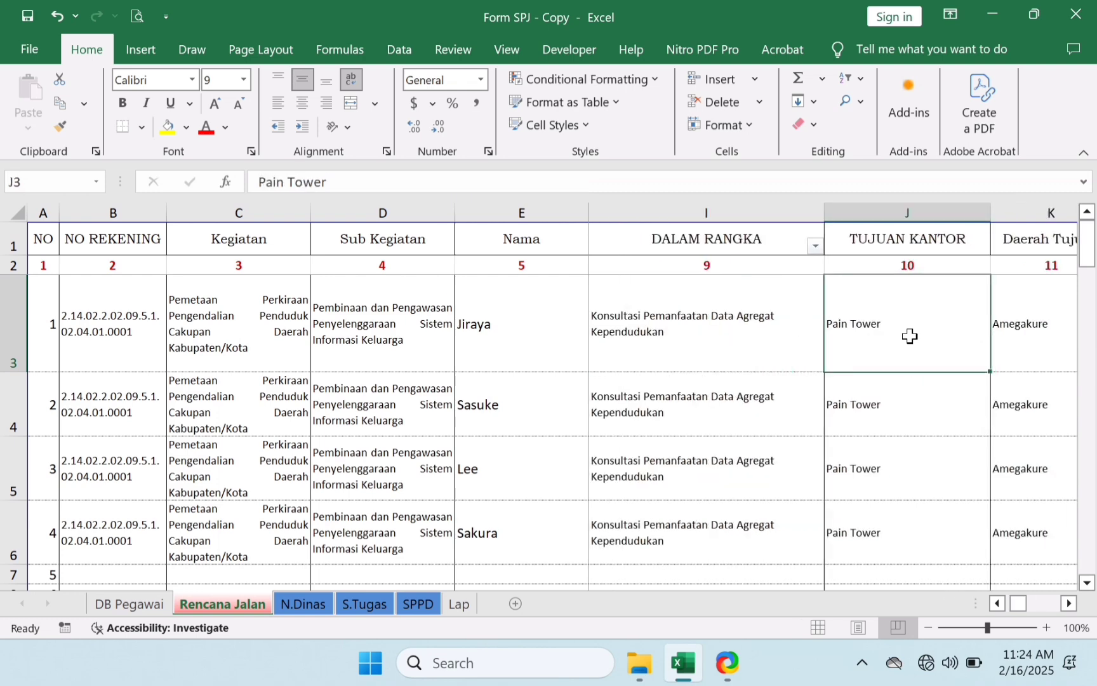
key("Right")
key("Right")
key("Left")
key("Left")
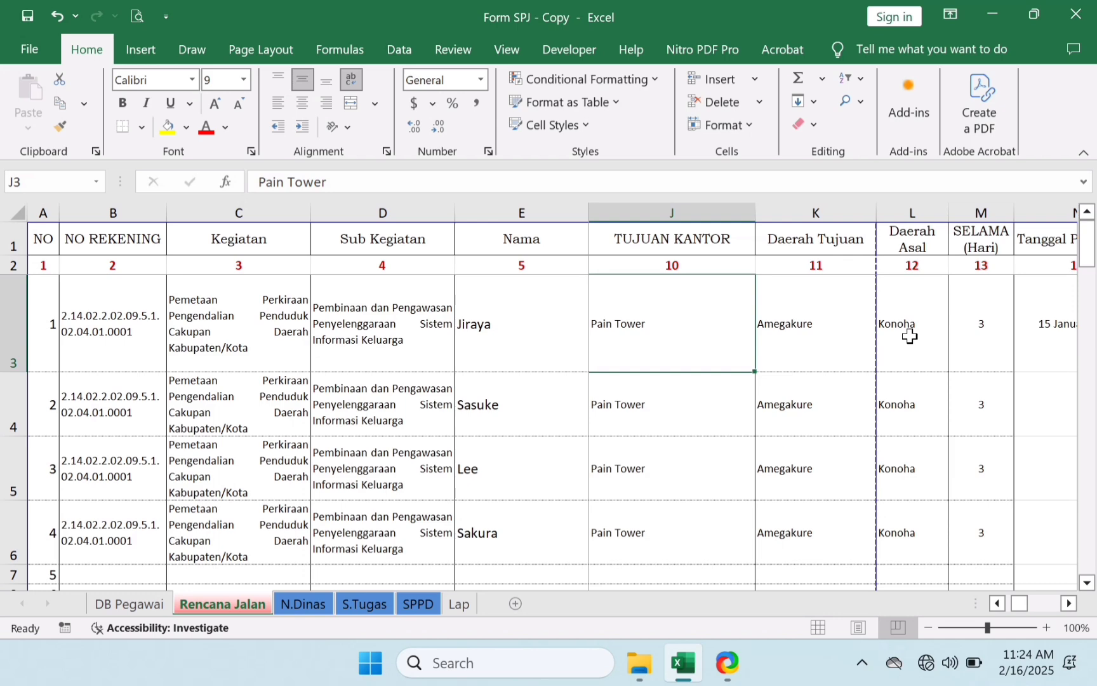
key("Right")
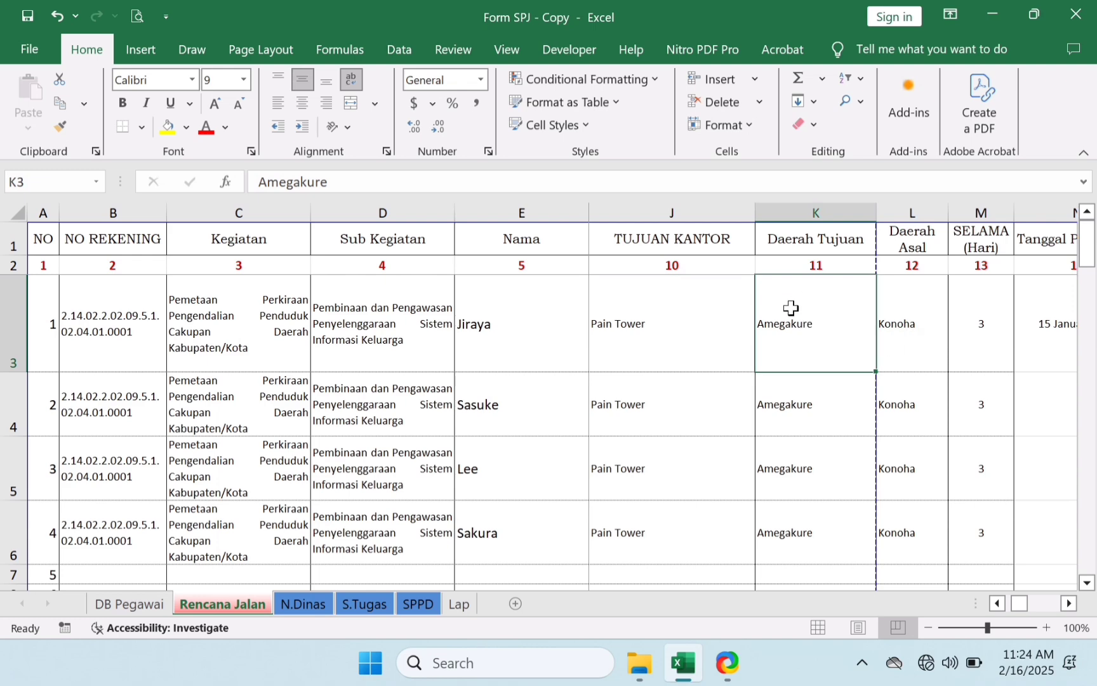
left_click(903, 345)
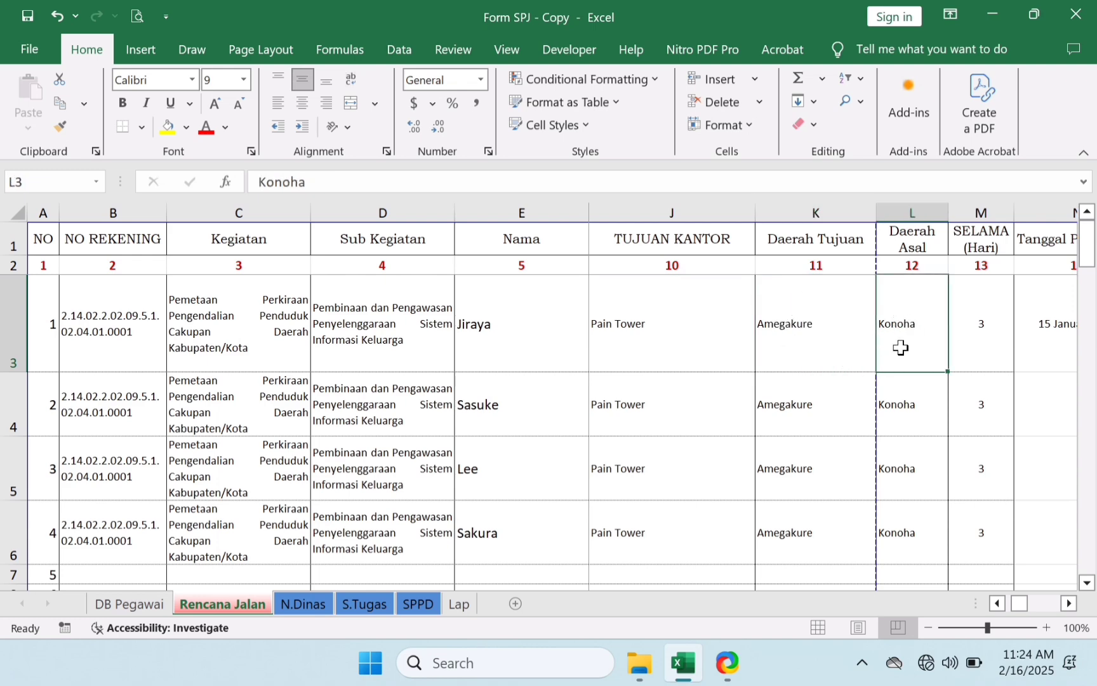
left_click(810, 346)
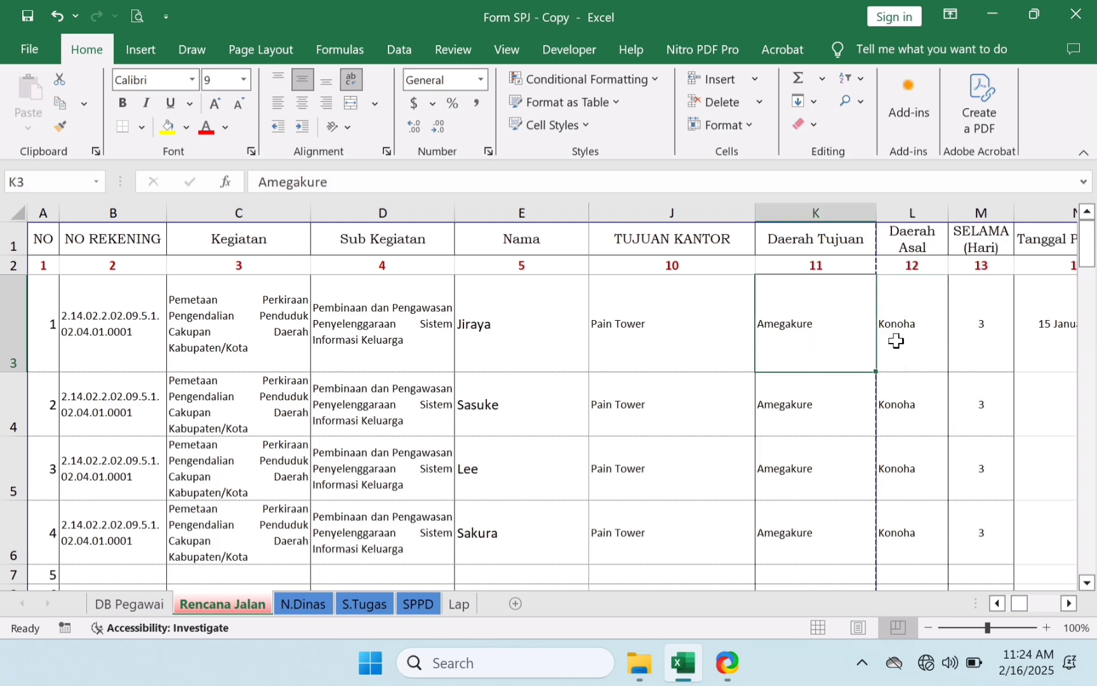
left_click(929, 340)
- Set the trip duration SELAMA (Hari) in M3 of the first travel plan entry to 1
key("Right")
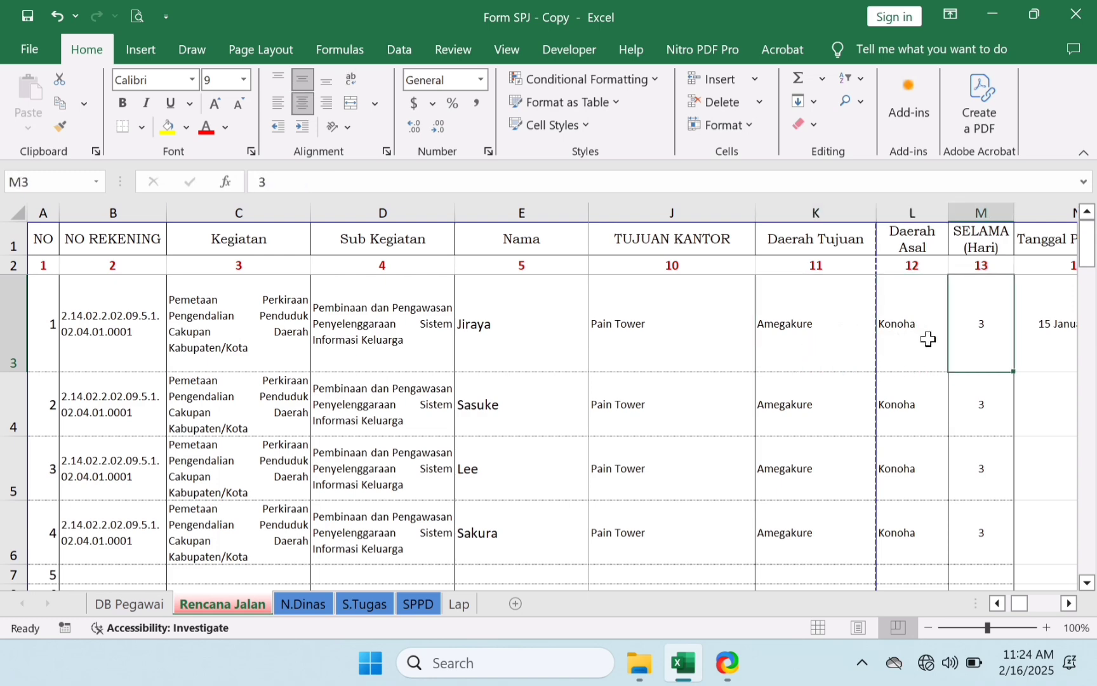
key("Right")
key("Left")
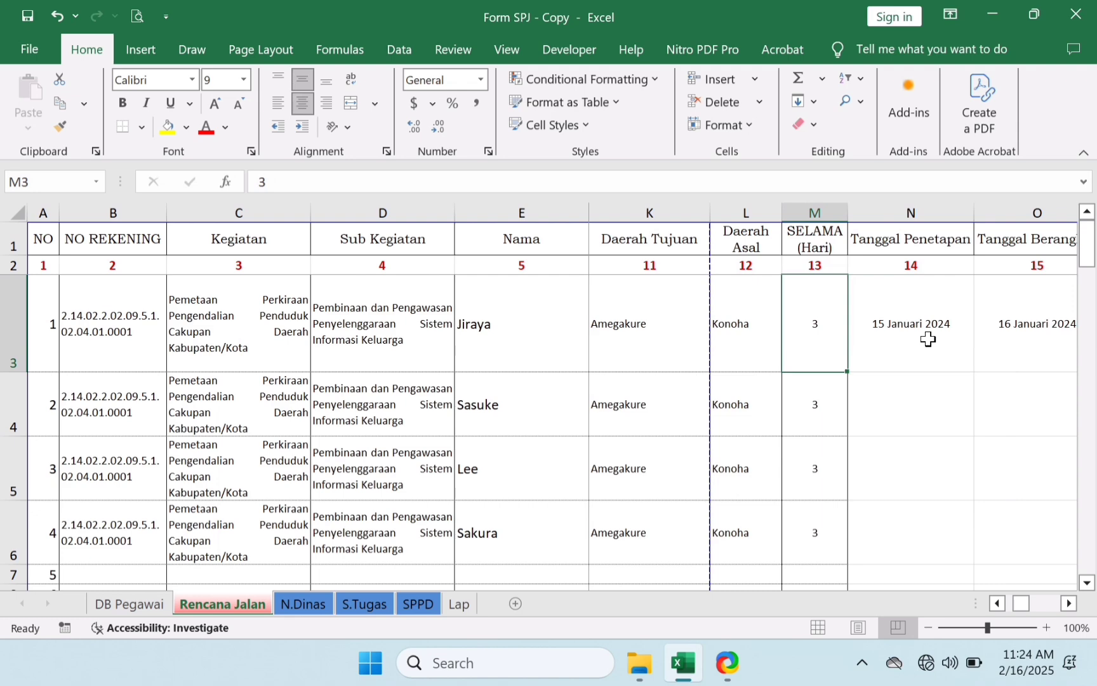
type("1")
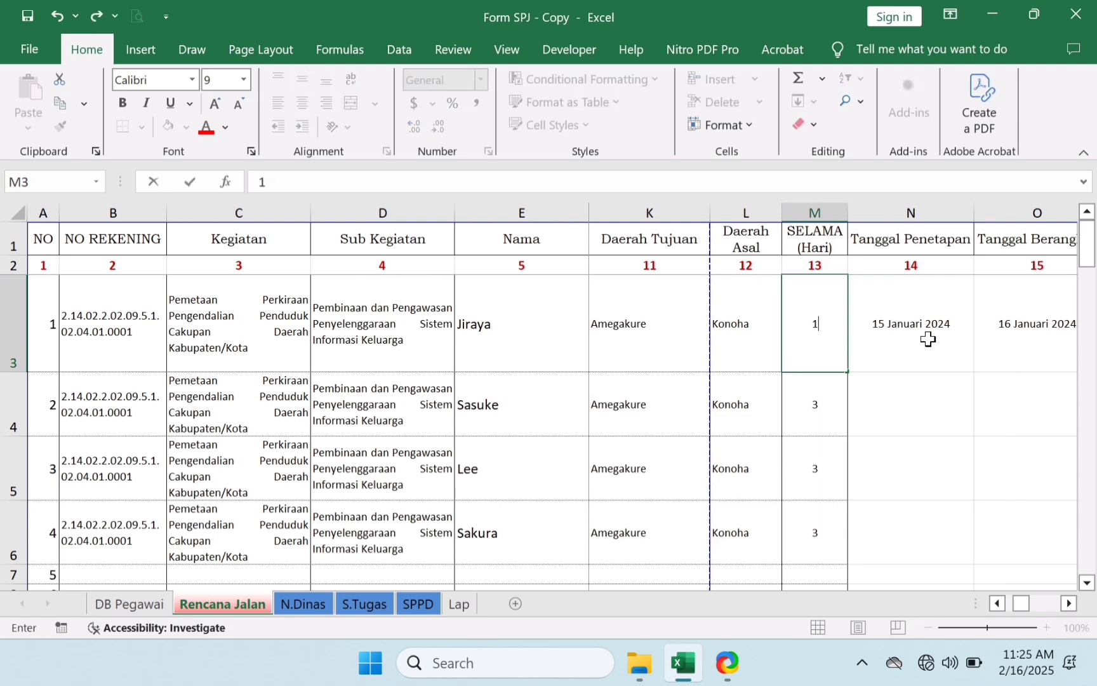
key("Return")
key("Up")
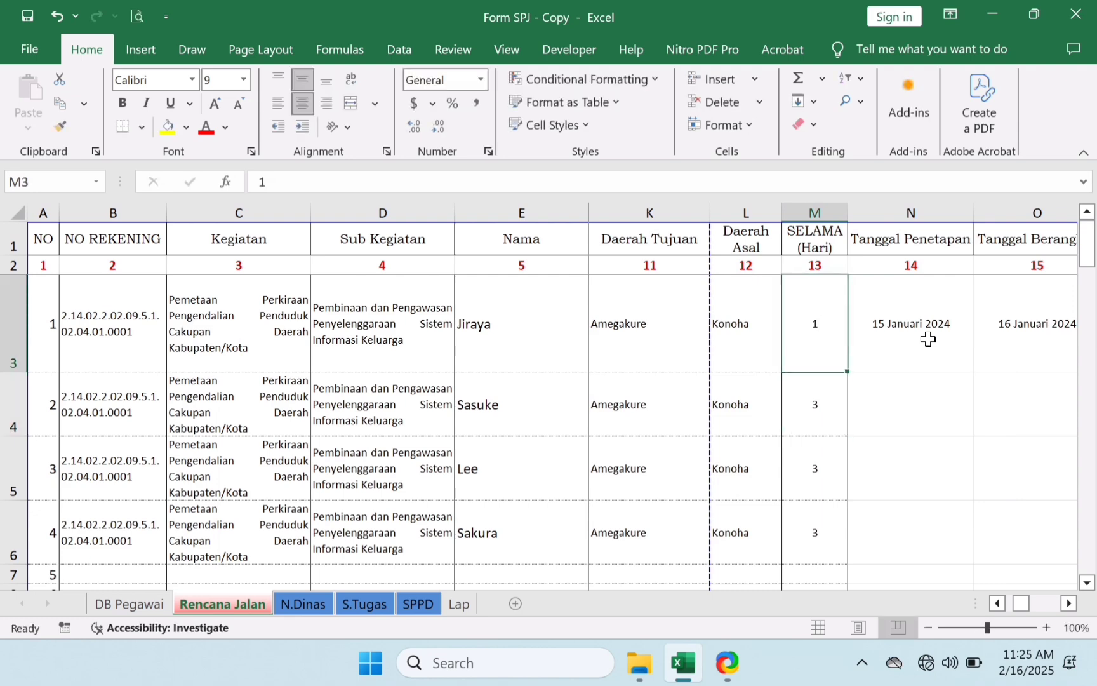
- Set the trip duration SELAMA (Hari) in M3 of the first travel plan entry to 3
type("2")
key("Return")
key("Up")
type("3")
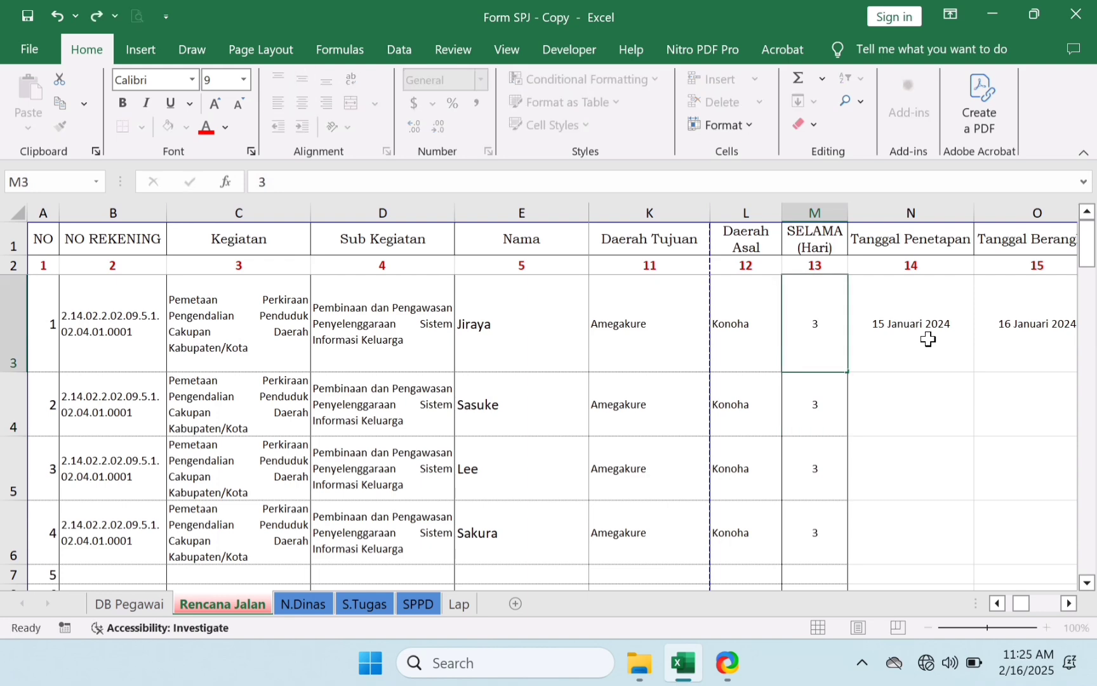
key("Return")
key("Up")
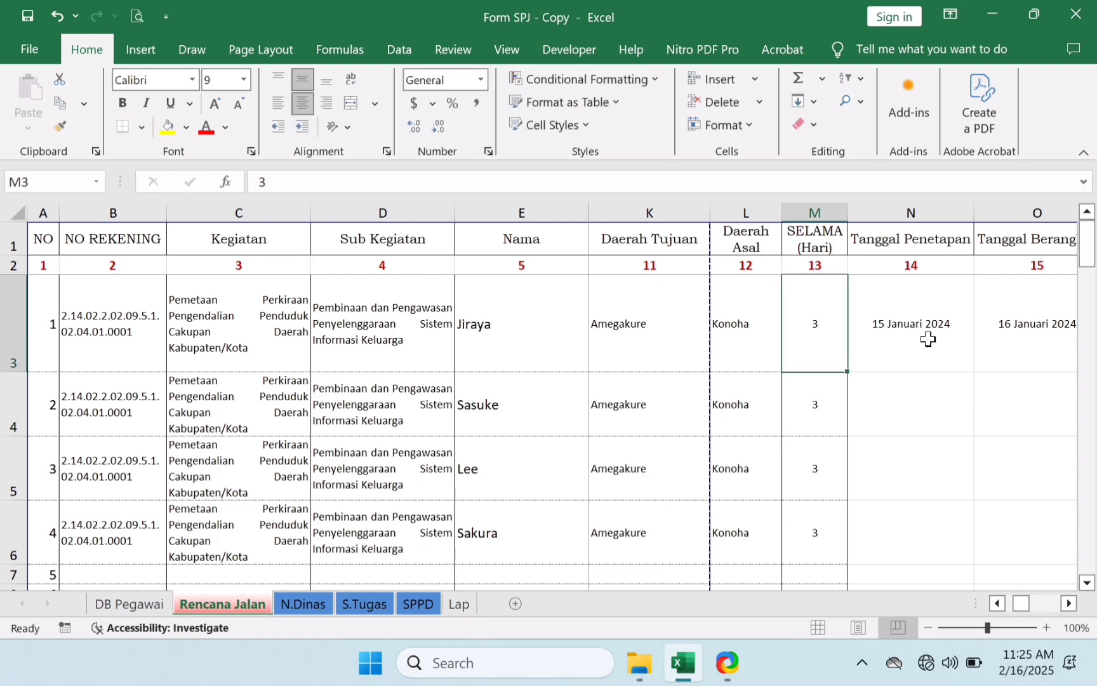
- Examine the first entry's SELAMA (Hari), Tanggal Penetapan, Tanggal Berangkat and Tanggal Kembali cells in row 3
key("Right")
key("Right")
key("Right")
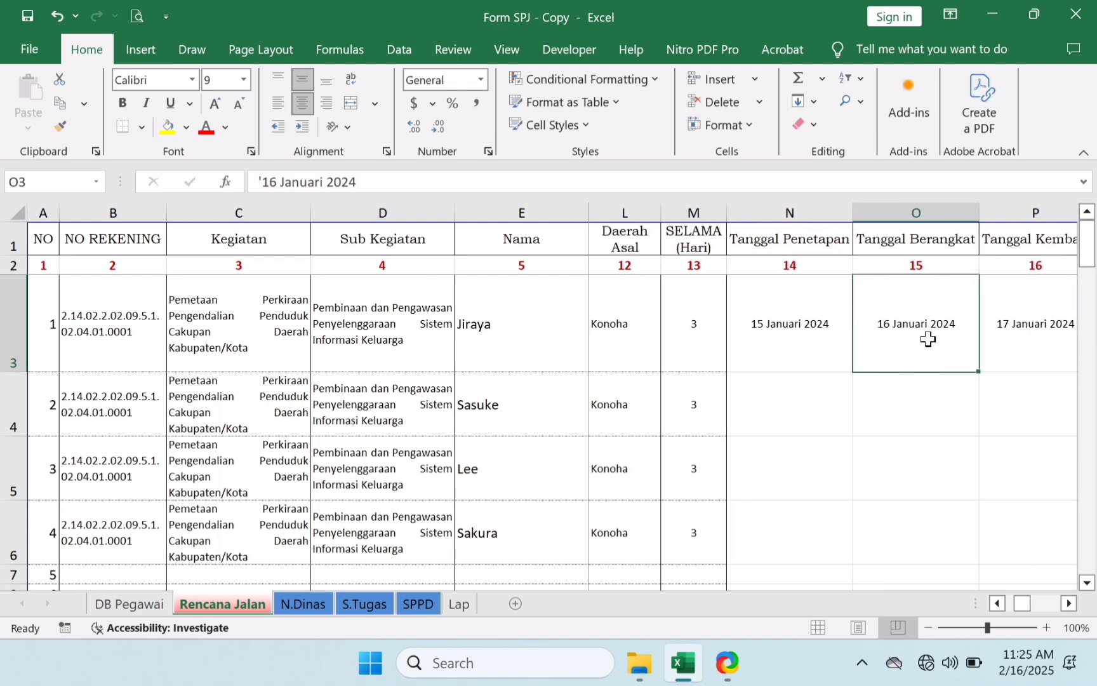
key("Left")
key("Left")
key("Left")
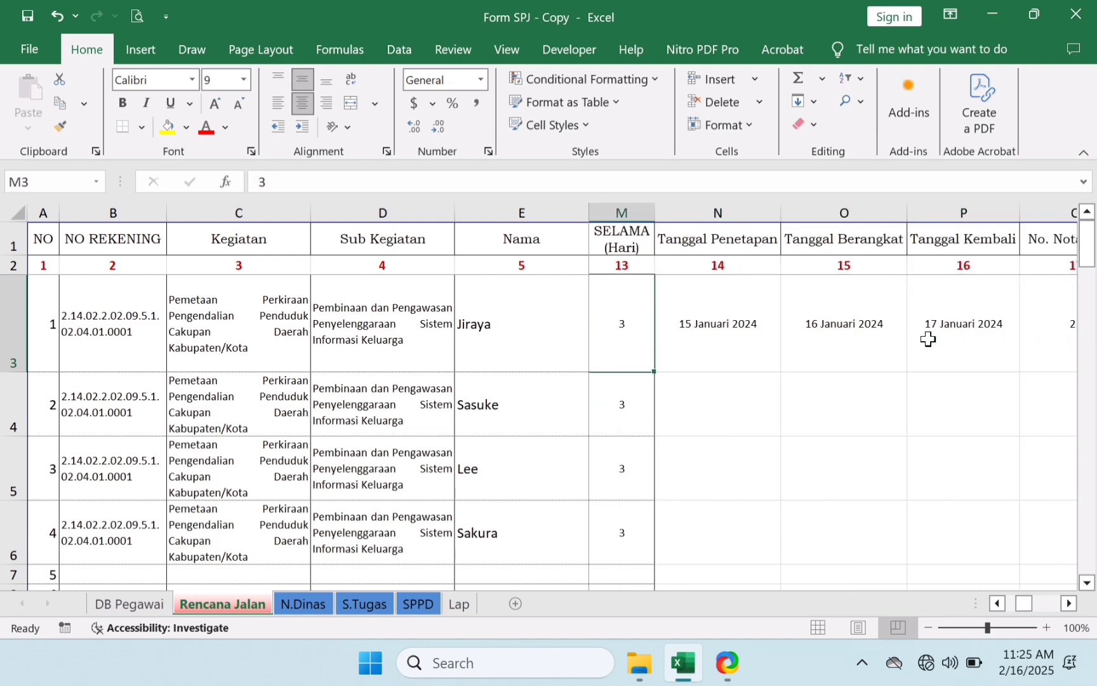
key("Right")
key("Right")
key("Right")
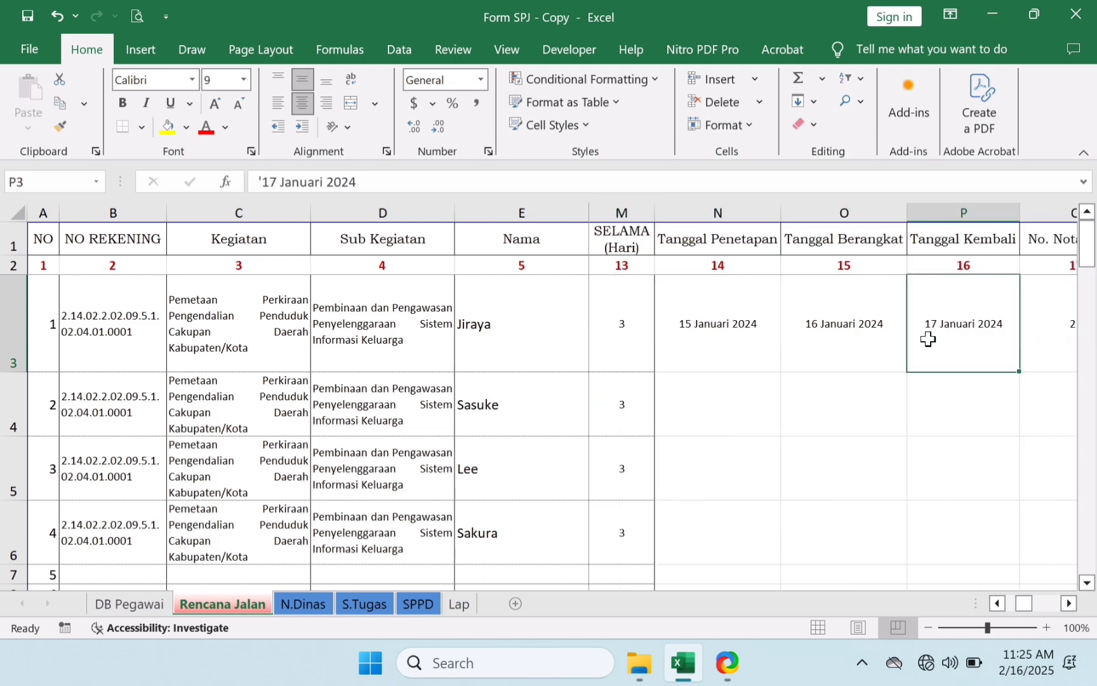
- Copy the Tanggal Penetapan, Tanggal Berangkat and Tanggal Kembali dates from N3:P3 to rows 4 through 6
key("Left")
key("Left")
key("shift+Right")
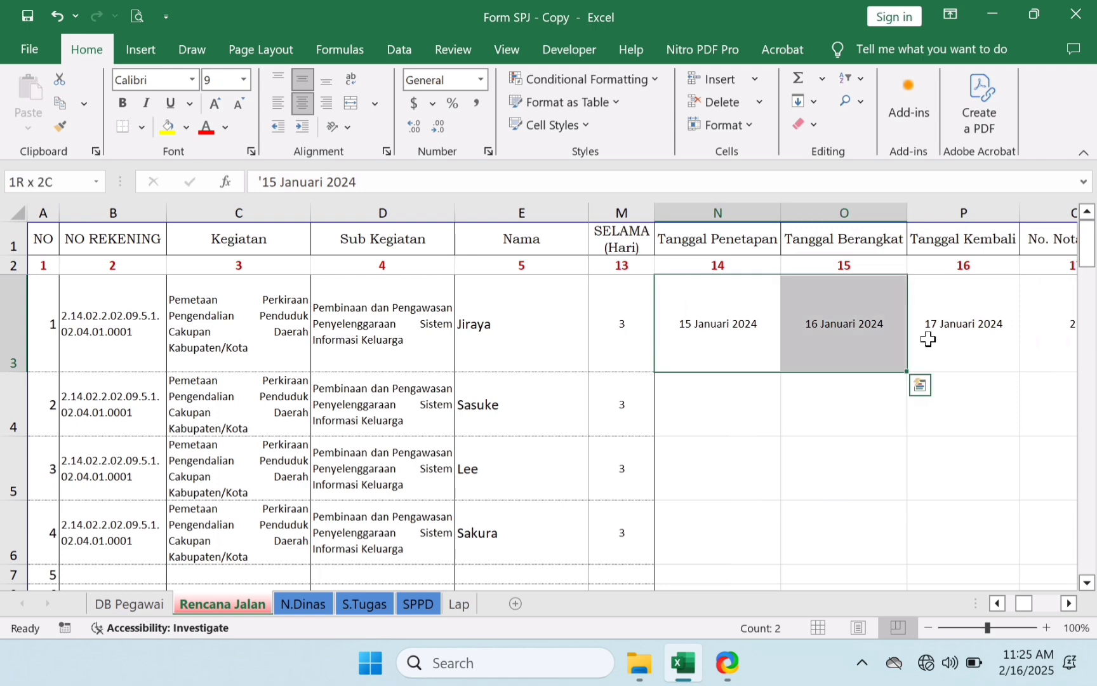
key("shift+Right")
key("shift+Right")
key("shift+Left")
key("shift+Right")
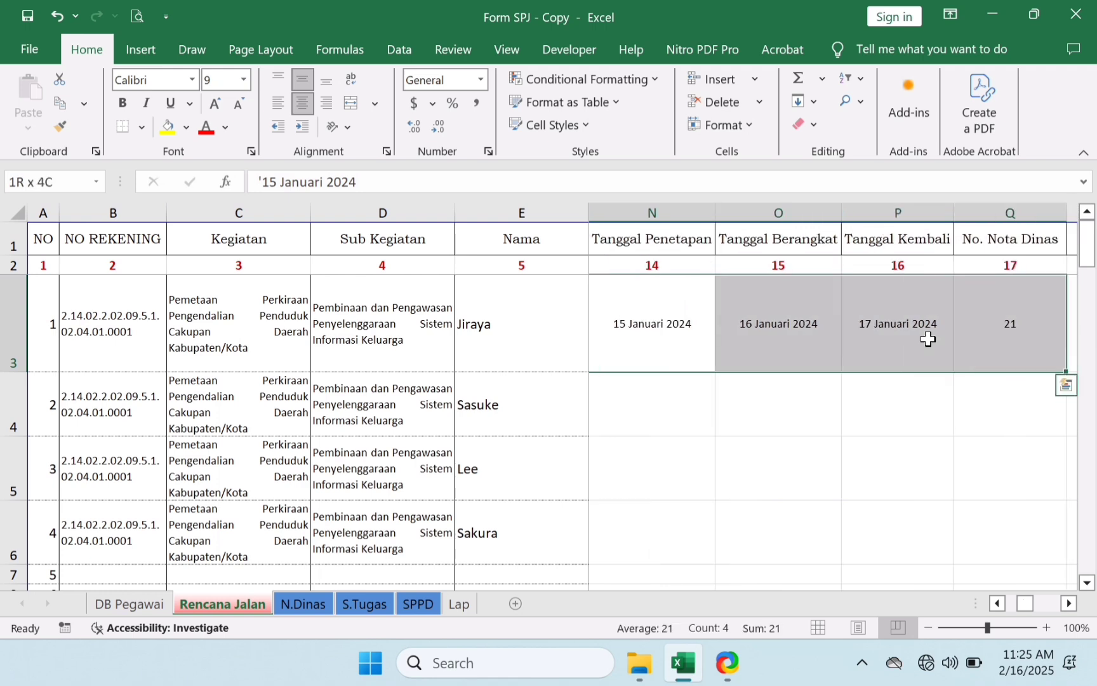
key("shift+Left")
key("Down")
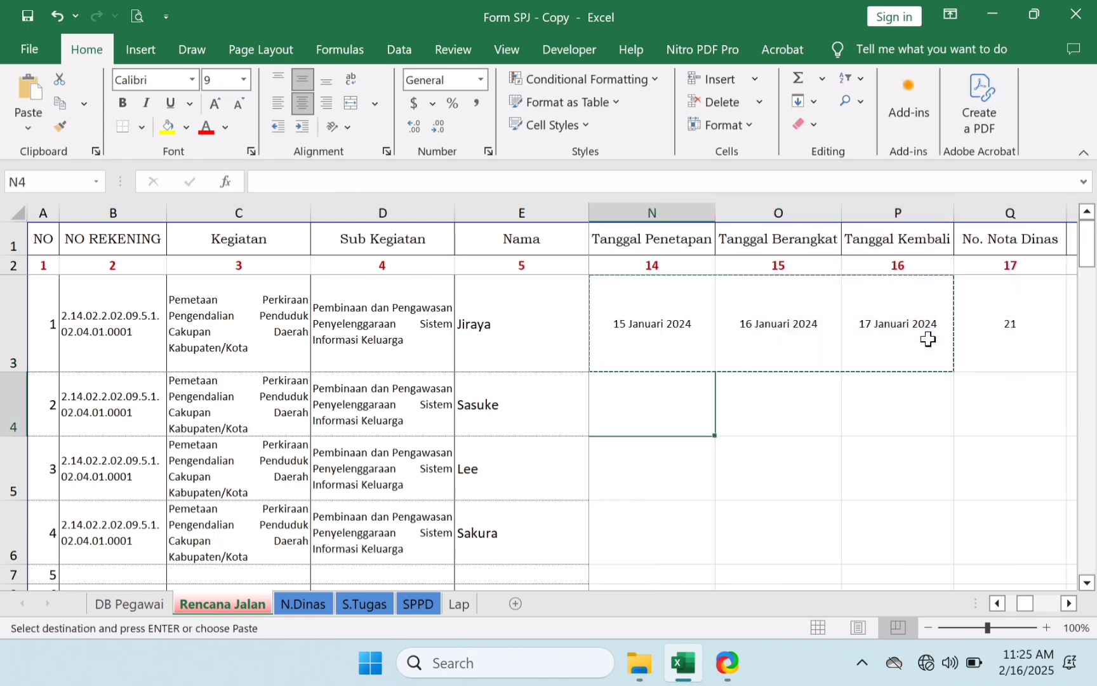
key("shift+Down")
key("shift+Down")
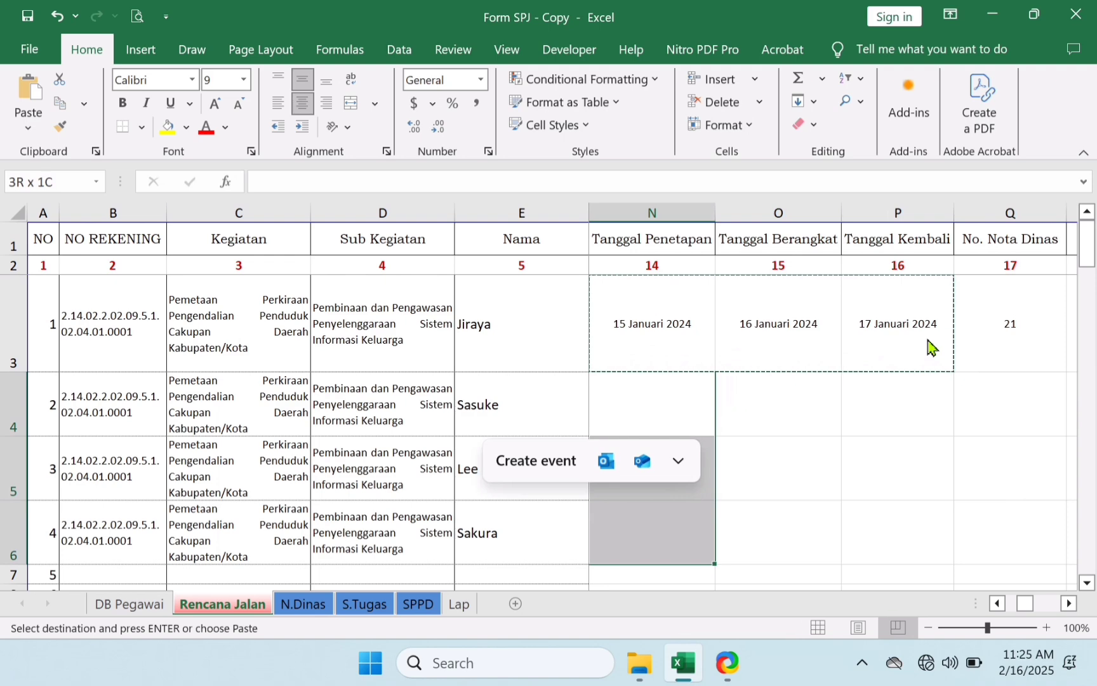
key("Return")
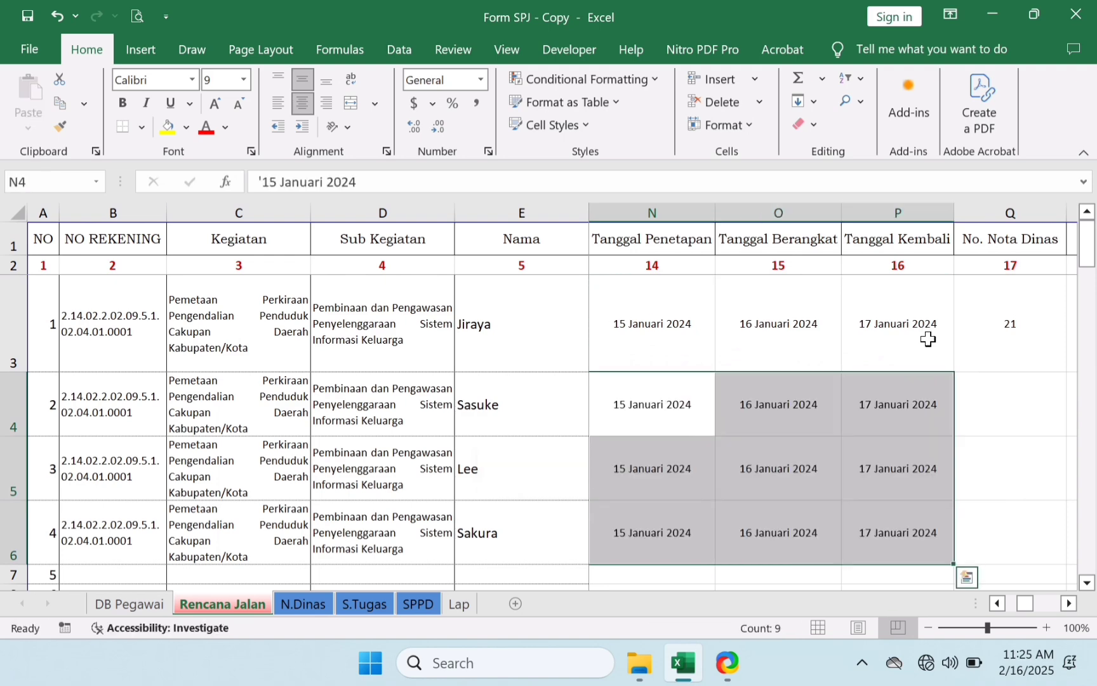
- Examine the No. Nota Dinas and No. ST columns of the travel plan, ending at No. Nota Dinas in Q3
key("Right")
key("Right")
key("Right")
key("Right")
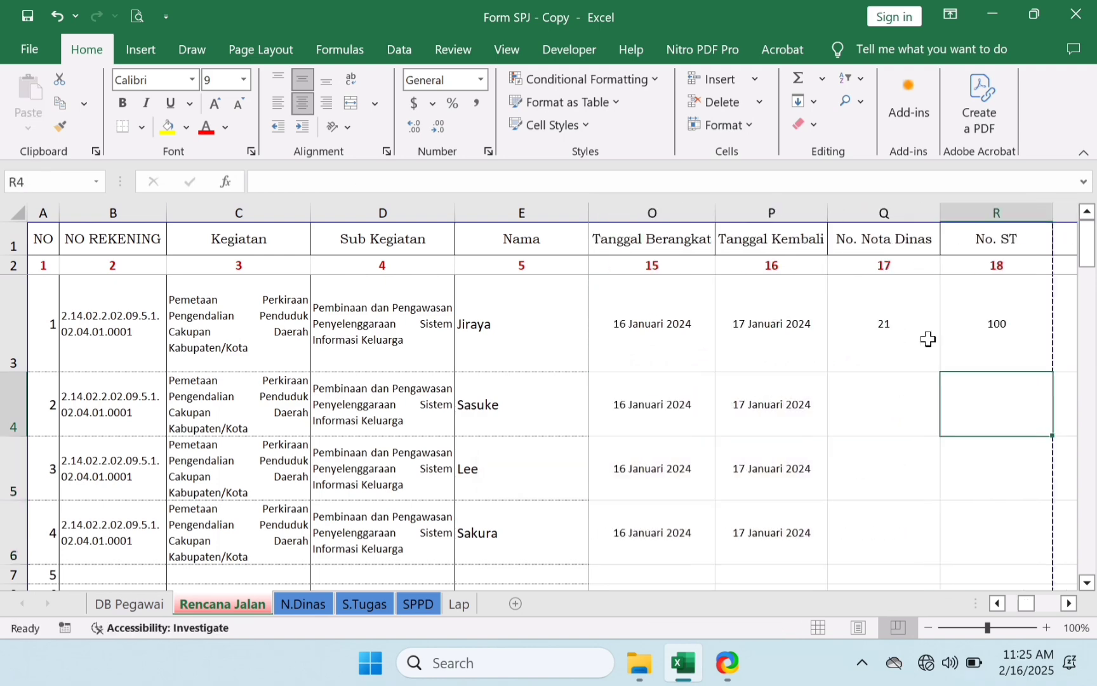
key("Left")
key("Right")
key("Left")
key("Up")
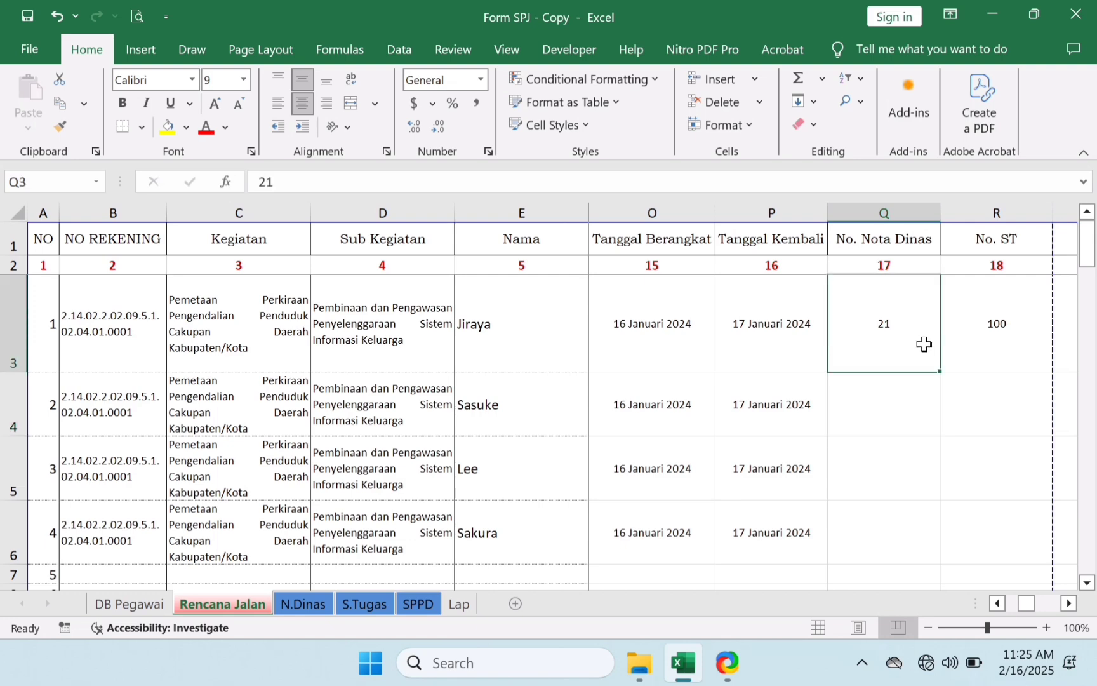
- Review the Nota Dinas memo on the N.Dinas sheet, from its header down to the names, Tujuan, Untuk and Tanggal lines
left_click(301, 607)
scroll(374, 475, "up", 4)
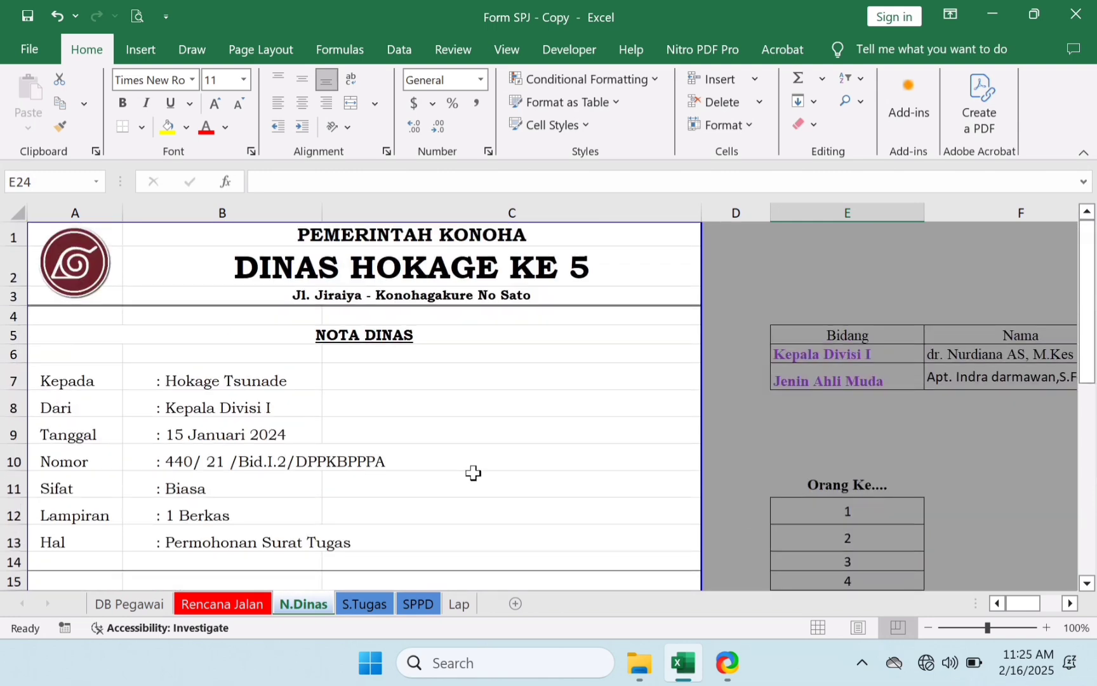
key("Down")
key("Down")
key("Down")
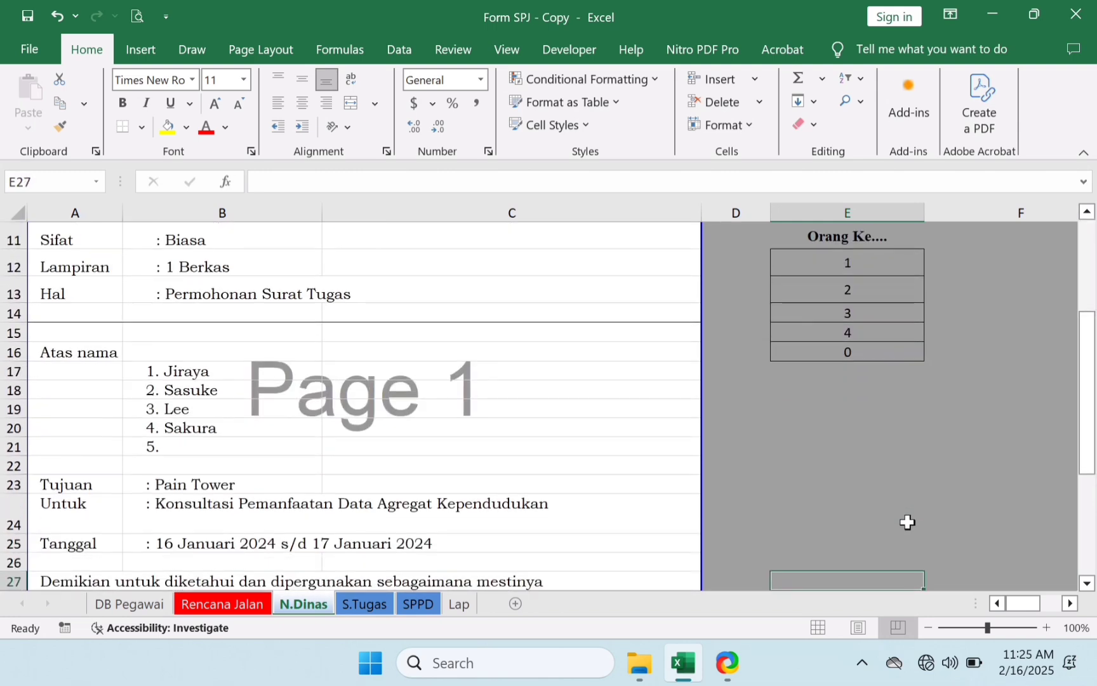
- Clear the first four numbers in the Orang Ke.... table (E12:E15) on the N.Dinas sheet
left_click(876, 266)
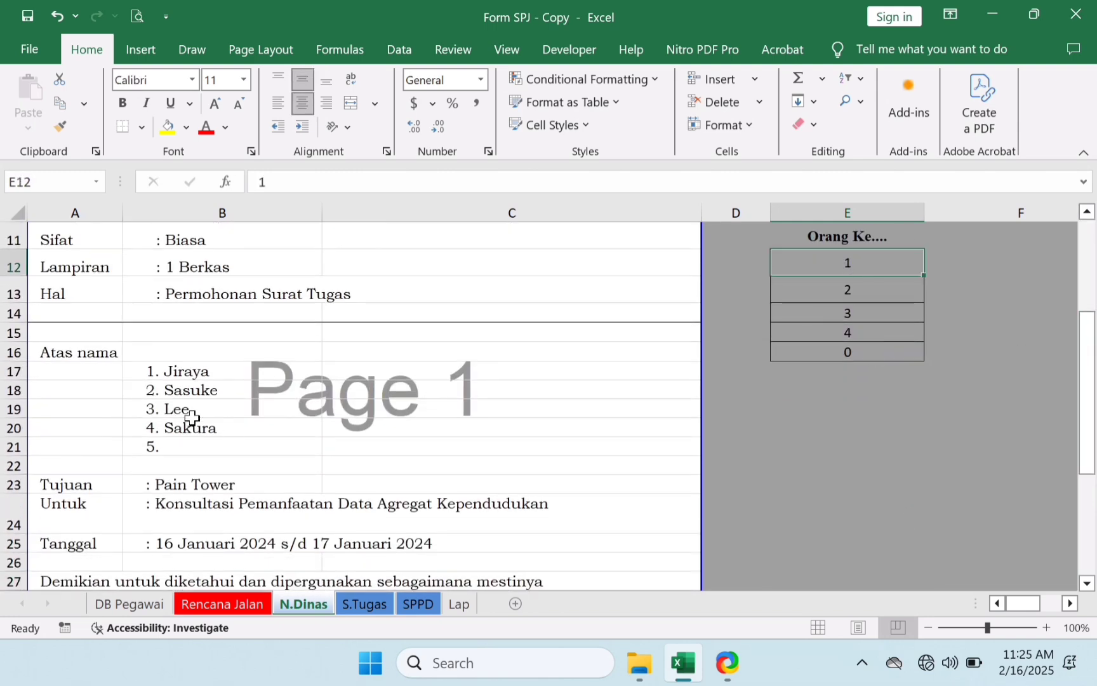
key("Delete")
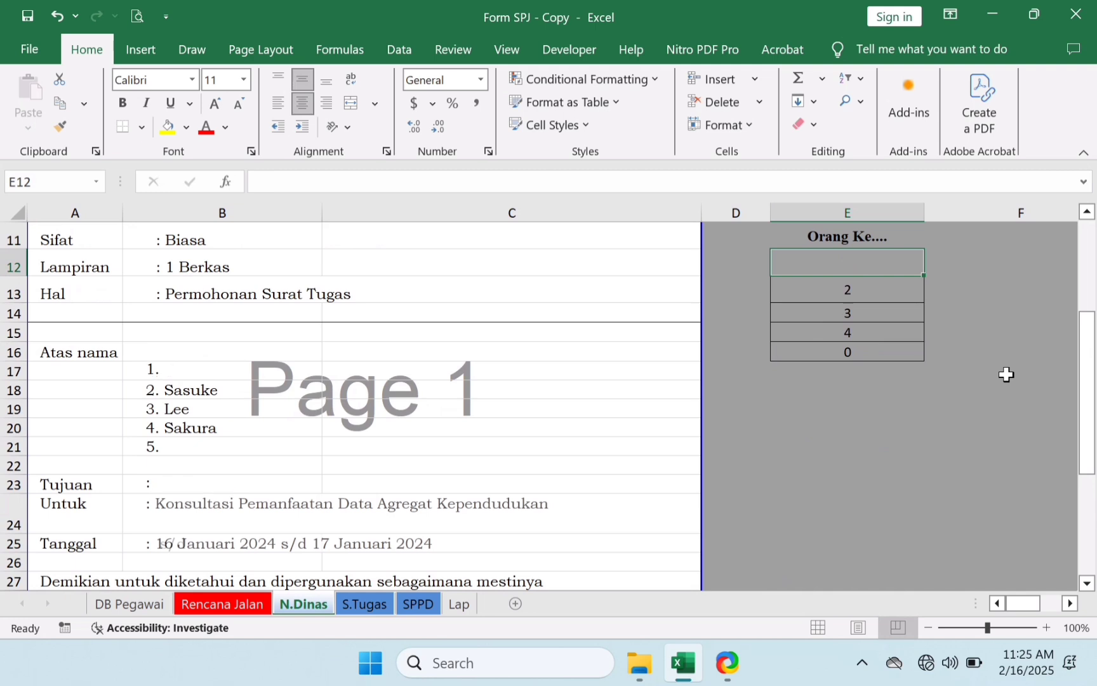
key("Down")
key("Delete")
key("Down")
key("Delete")
key("Down")
key("Delete")
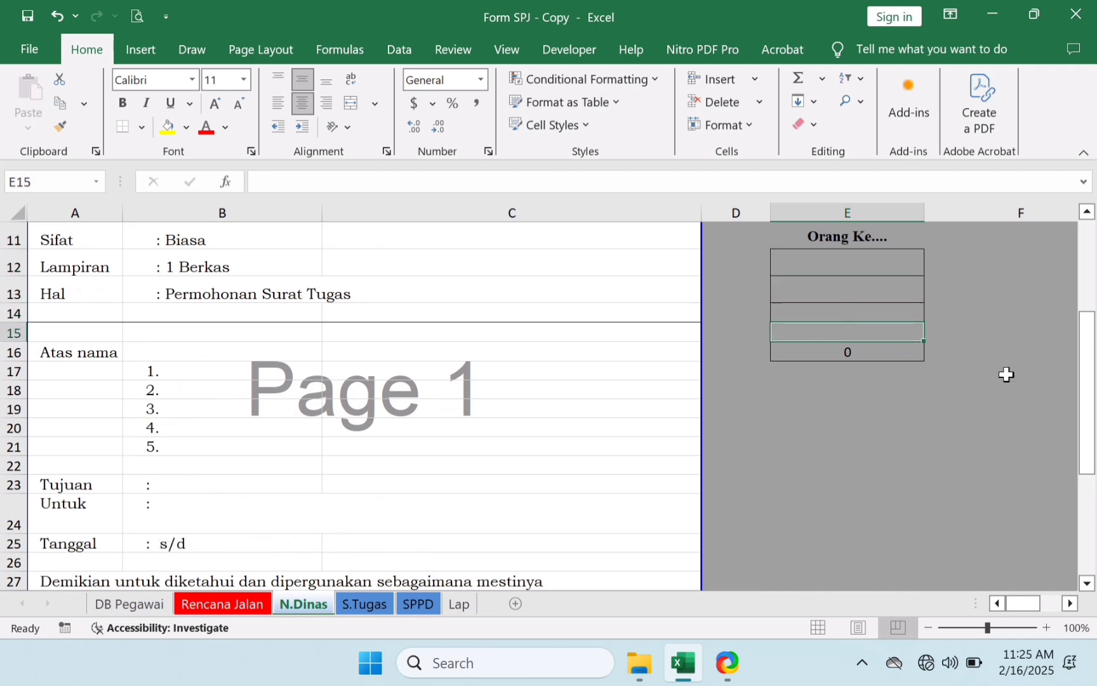
key("Down")
key("Up")
key("Up")
key("Up")
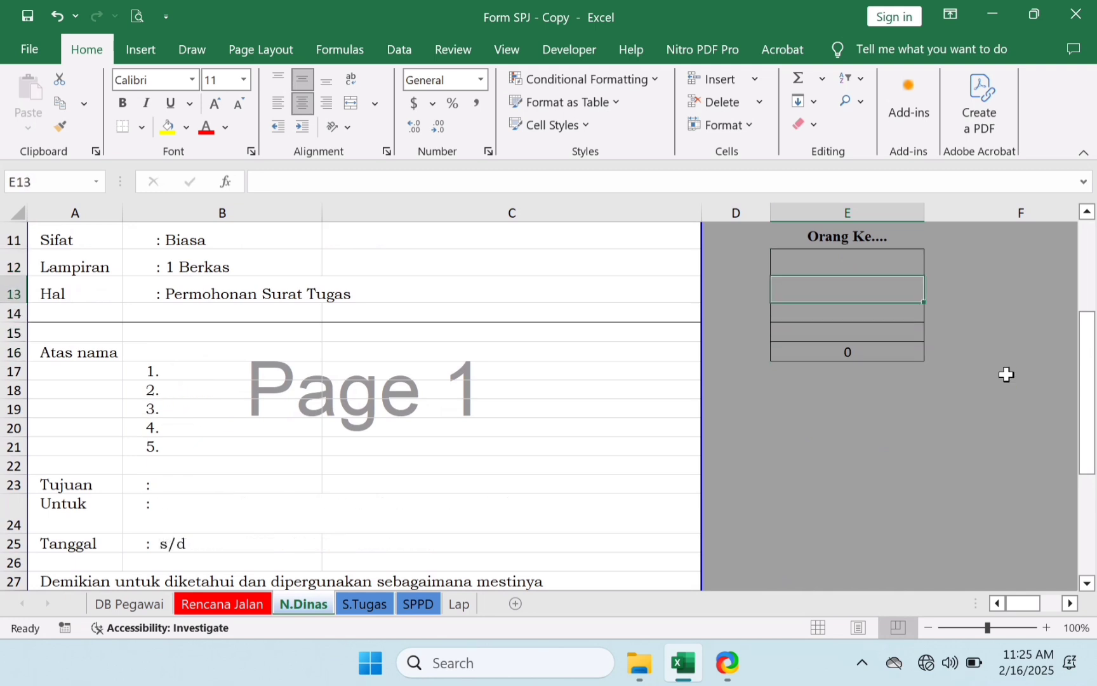
key("Up")
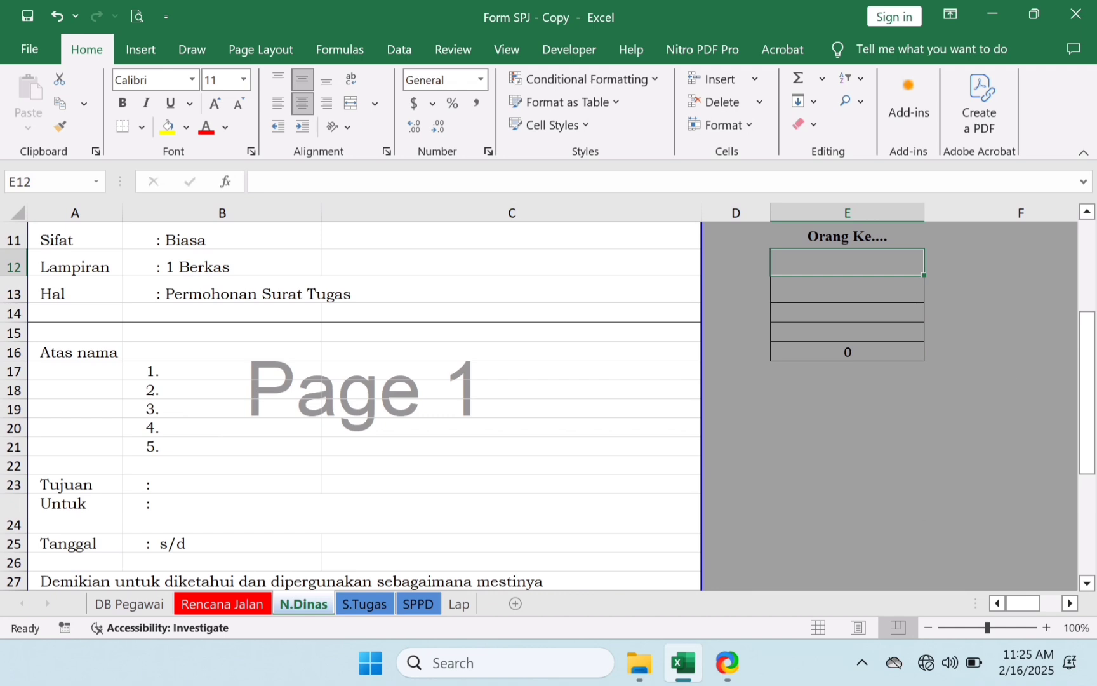
- Check the NO values of the four employees in A3:A6 of the Rencana Jalan sheet
left_click(221, 607)
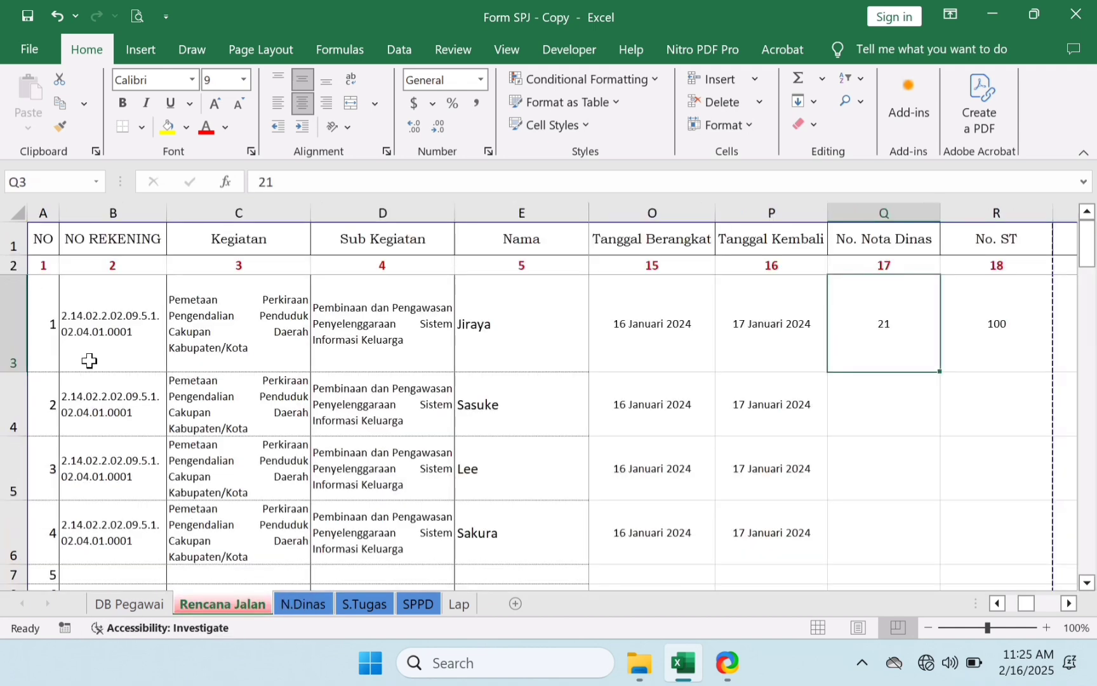
left_click(51, 332)
left_click(52, 418)
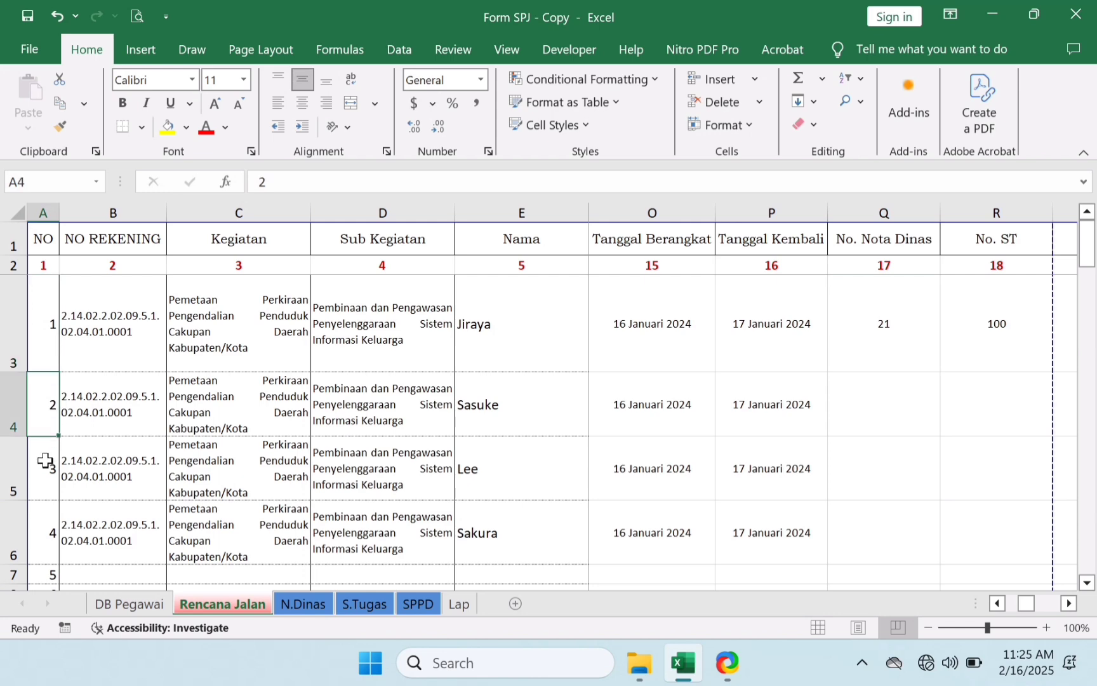
left_click(45, 459)
left_click(46, 533)
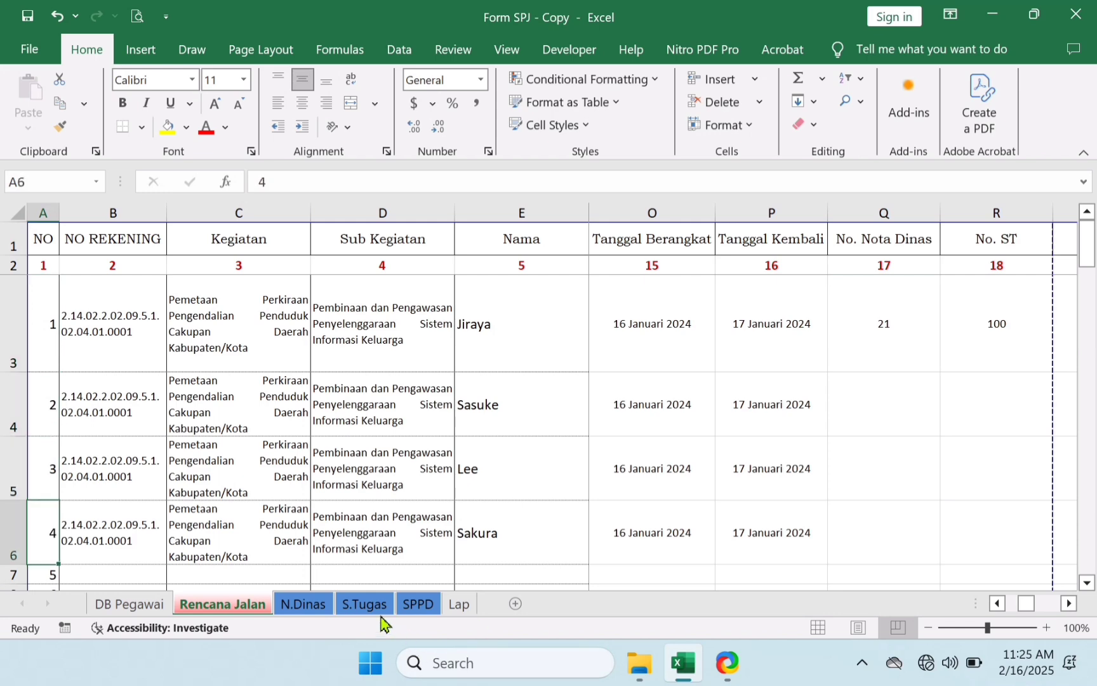
- Enter 1, 2, 3 and 4 in E12:E15 of the Orang Ke.... table on the N.Dinas sheet
left_click(313, 606)
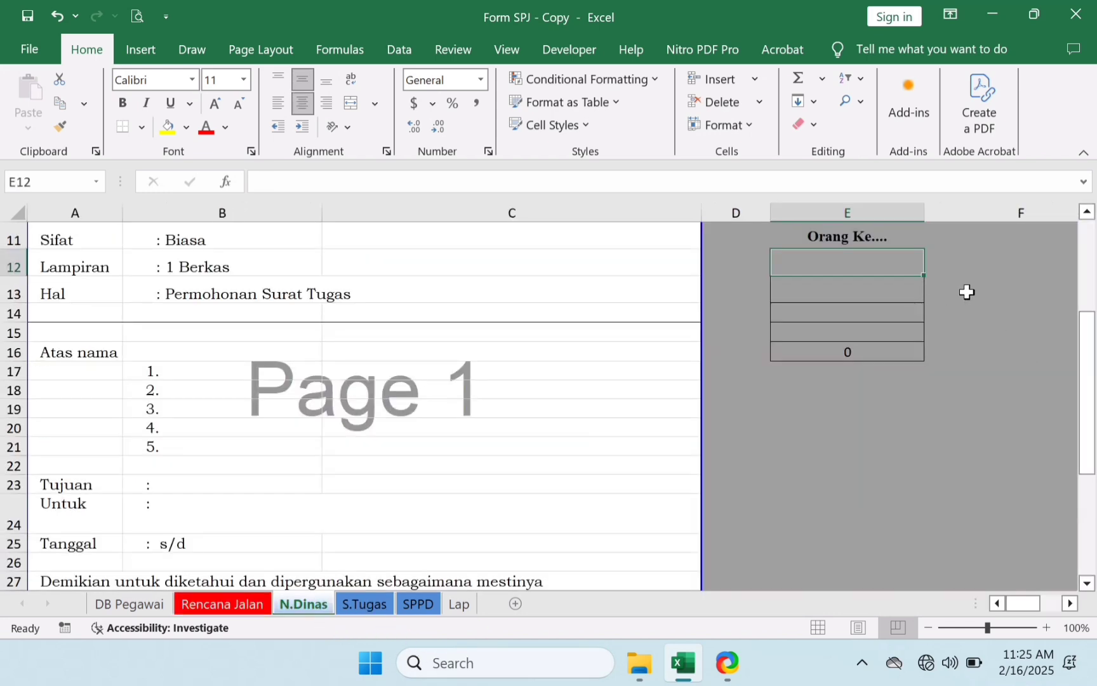
key("BackSpace")
type("1")
key("Return")
type("2")
key("Return")
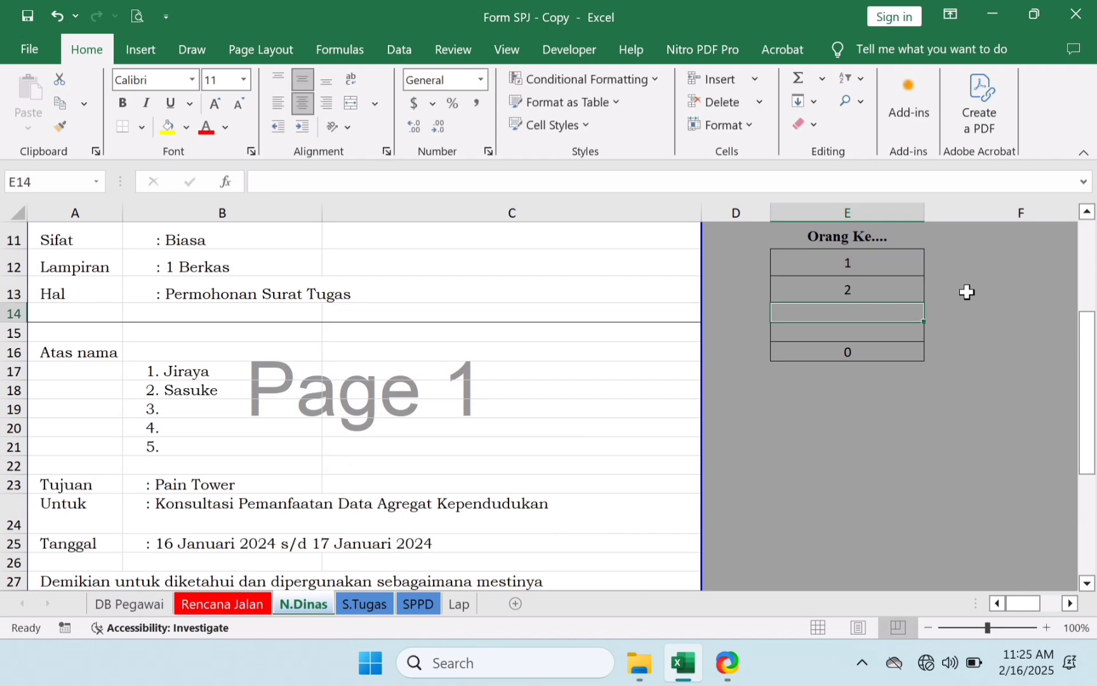
type("3")
key("Return")
type("4")
key("Return")
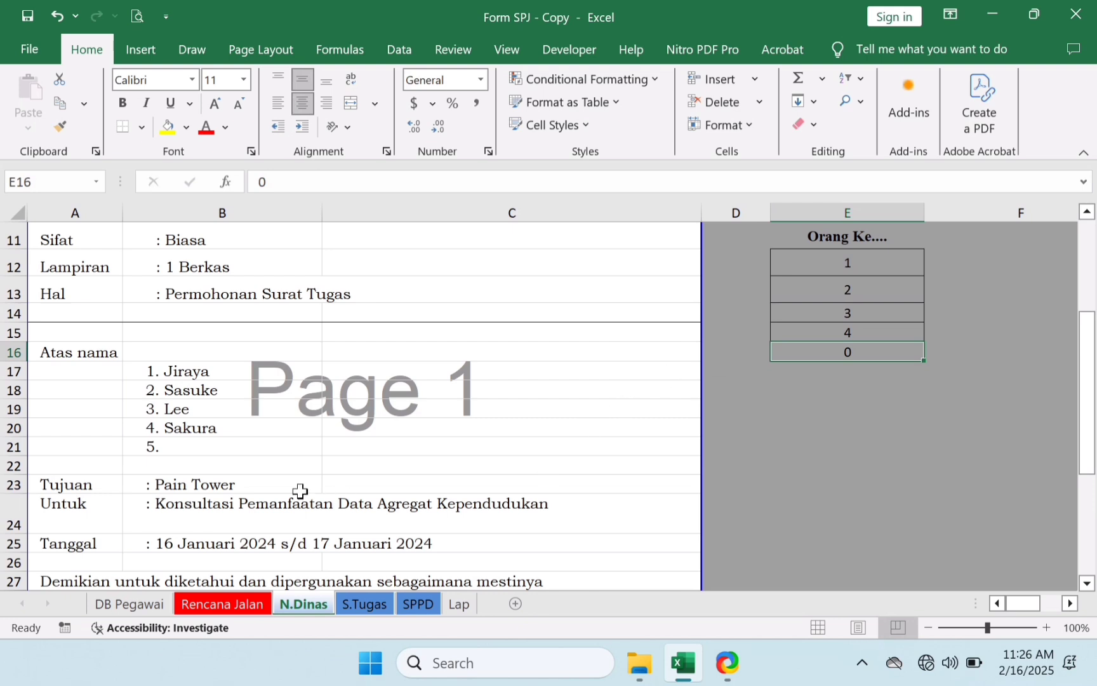
- Examine the memo's lookup formulas in column B, from Tujuan up through Atas nama to Tanggal and Nomor
left_click(246, 484)
key("Up")
key("Up")
key("Up")
key("Up")
key("Up")
key("Up")
key("Up")
key("Up")
key("Up")
key("Up")
key("Up")
key("Up")
key("Up")
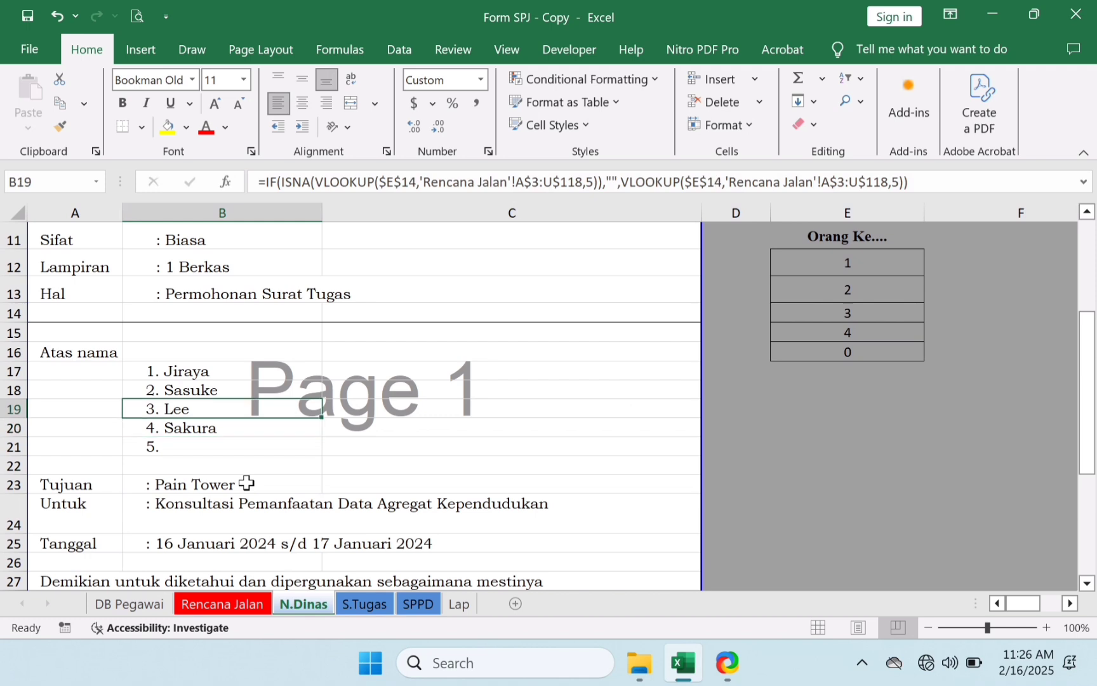
key("Up")
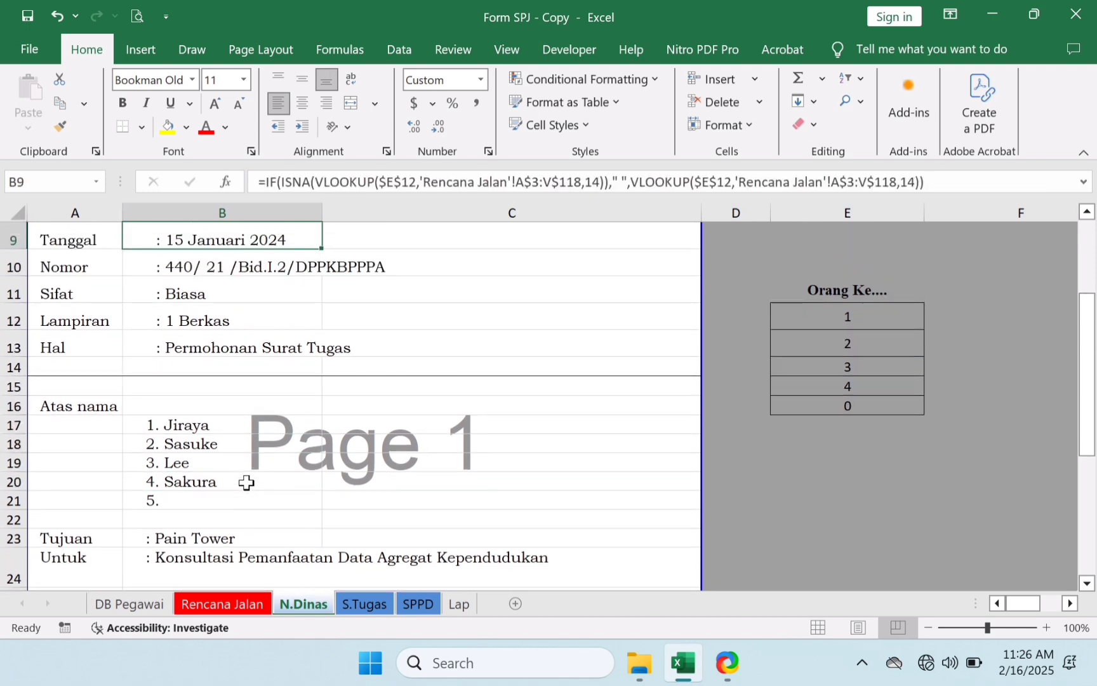
left_click(228, 277)
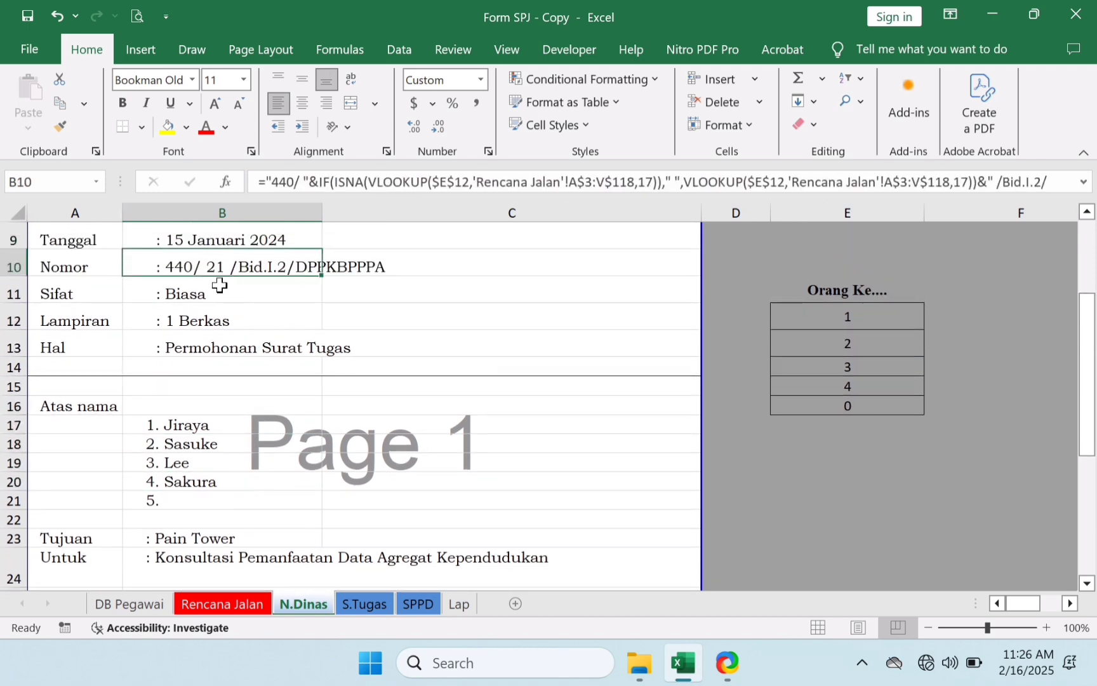
- Compare No. Nota Dinas in Q3 of Rencana Jalan with the Nomor line of the N.Dinas memo
left_click(243, 608)
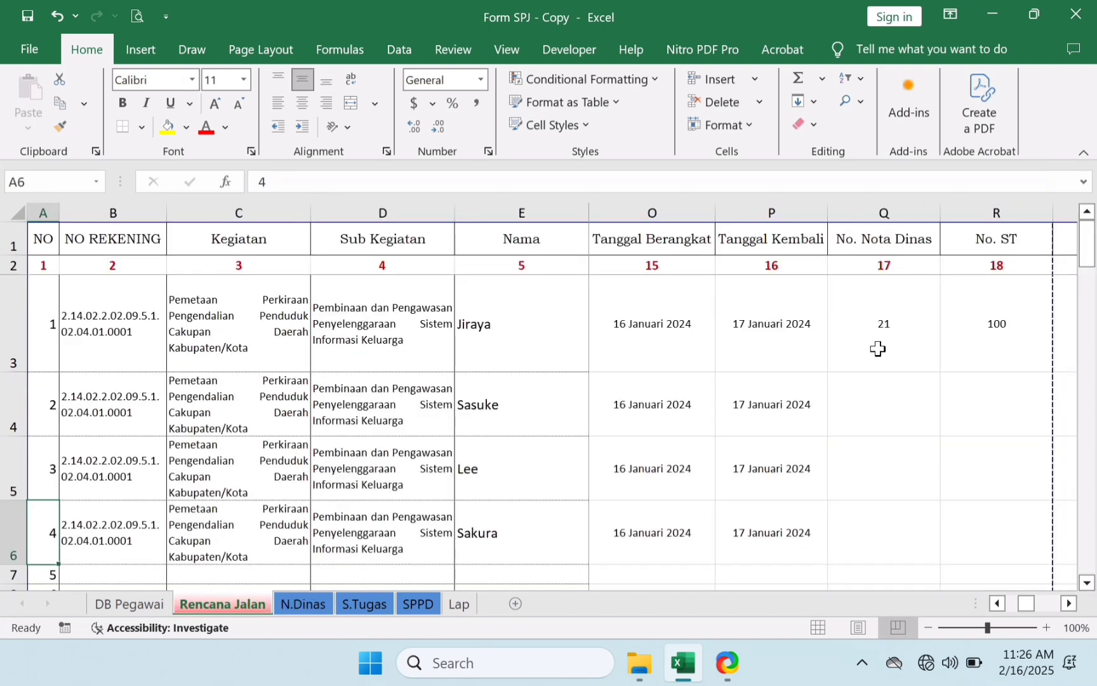
left_click(878, 348)
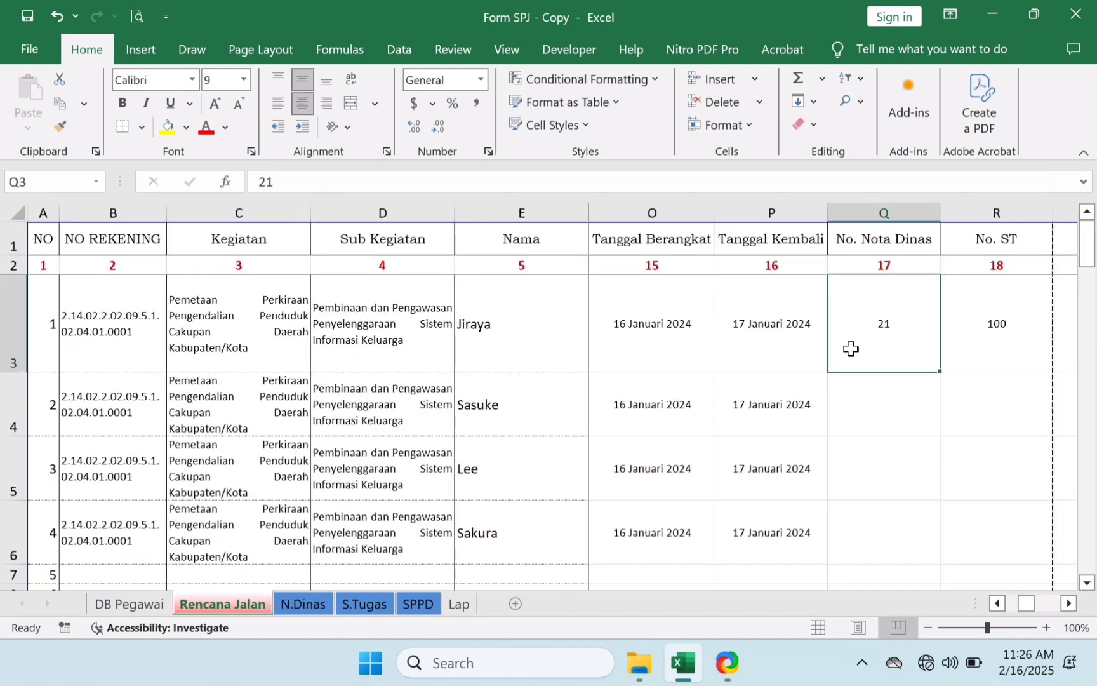
left_click(299, 605)
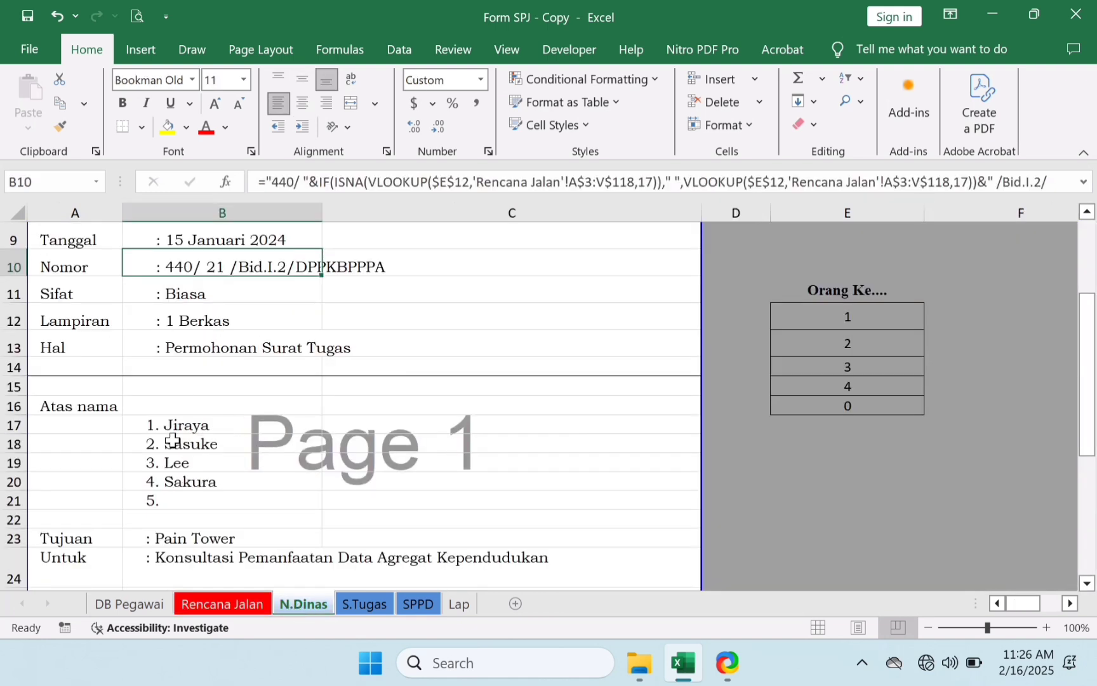
- Copy the No. Nota Dinas value from Q3 of Rencana Jalan to Q4:Q6 and return to the N.Dinas sheet
left_click(266, 606)
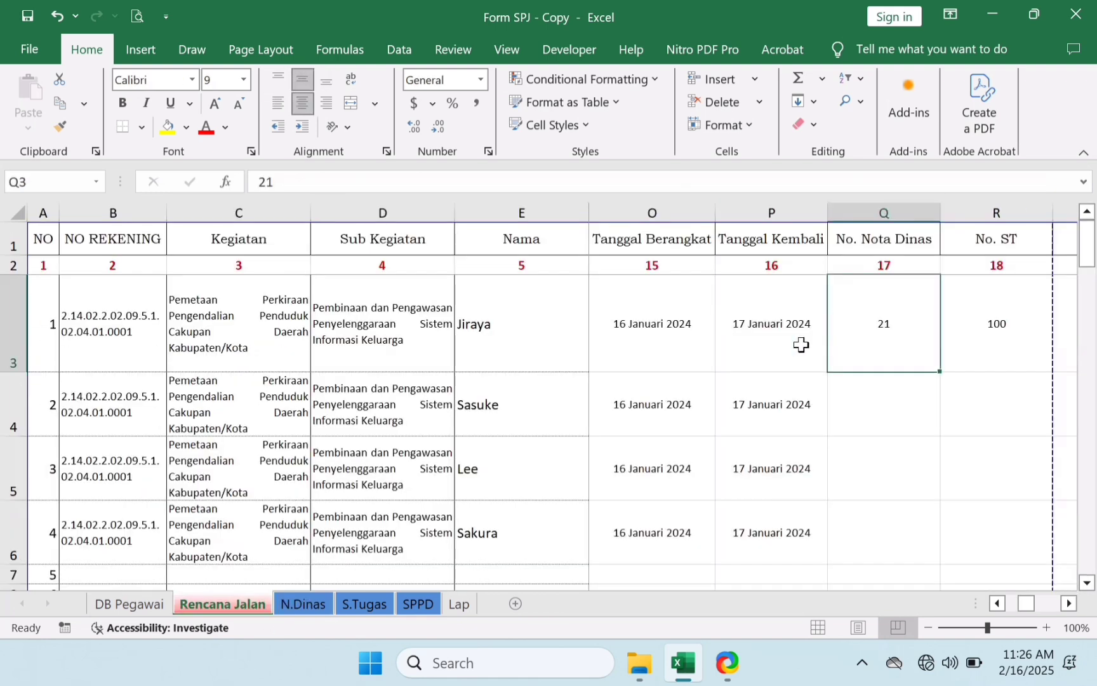
key("ctrl+c")
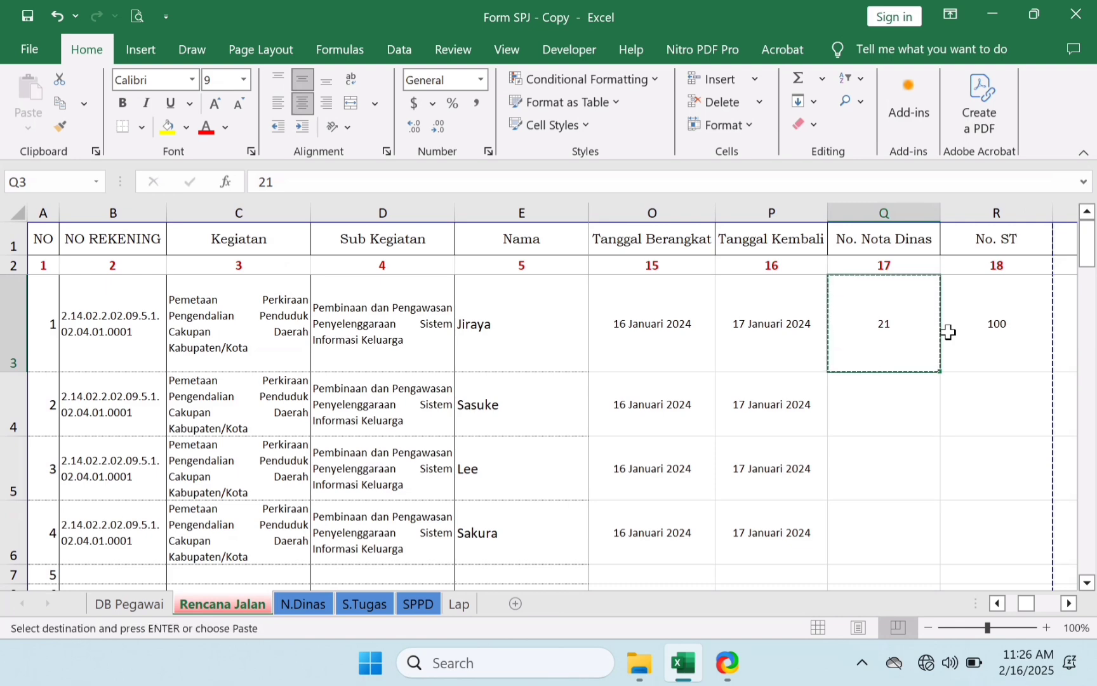
key("Down")
key("shift+Down")
key("shift+Down")
key("Return")
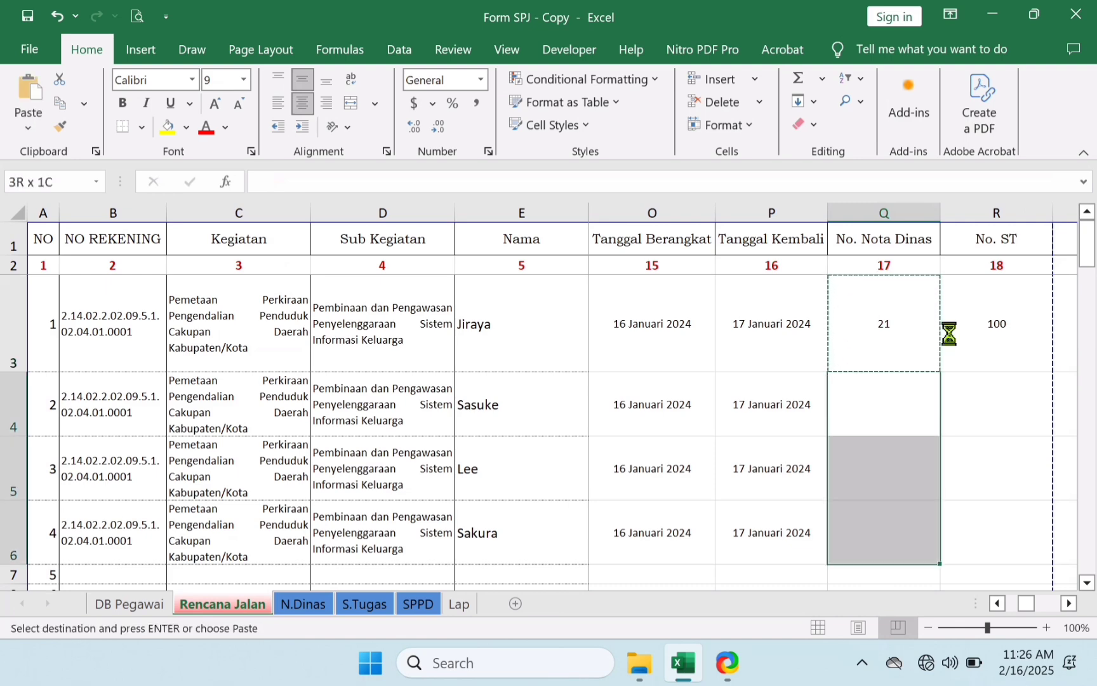
left_click(304, 606)
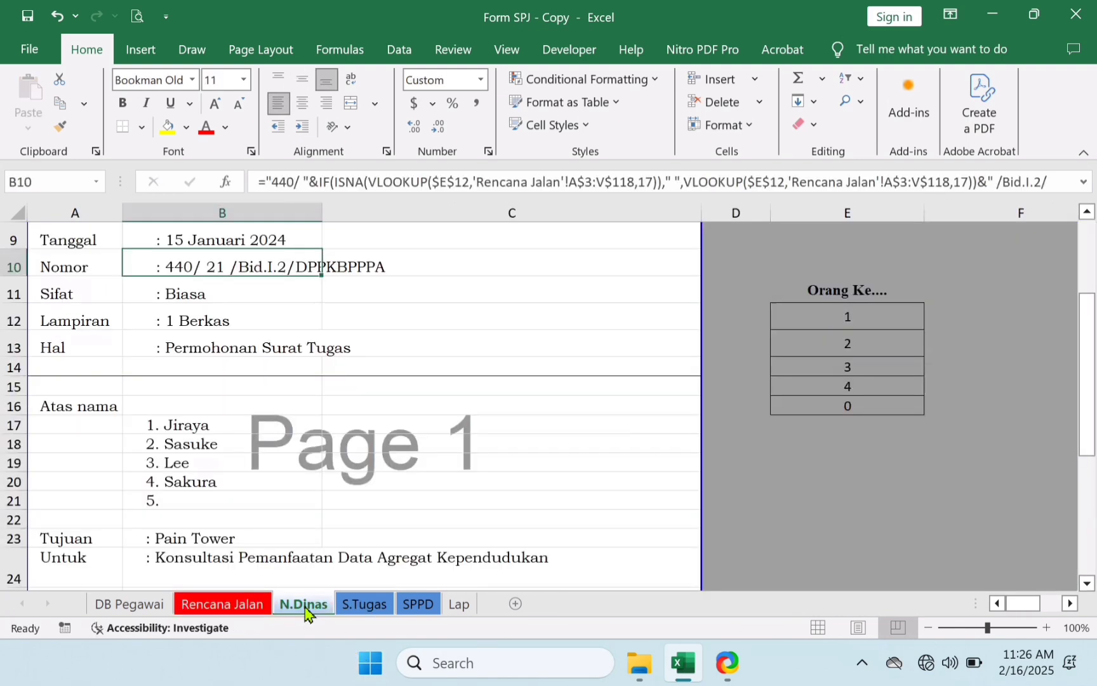
- Check the letter number formula on the S.Tugas sheet and copy No. ST 100 from R3 of Rencana Jalan to R4:R6
left_click(359, 605)
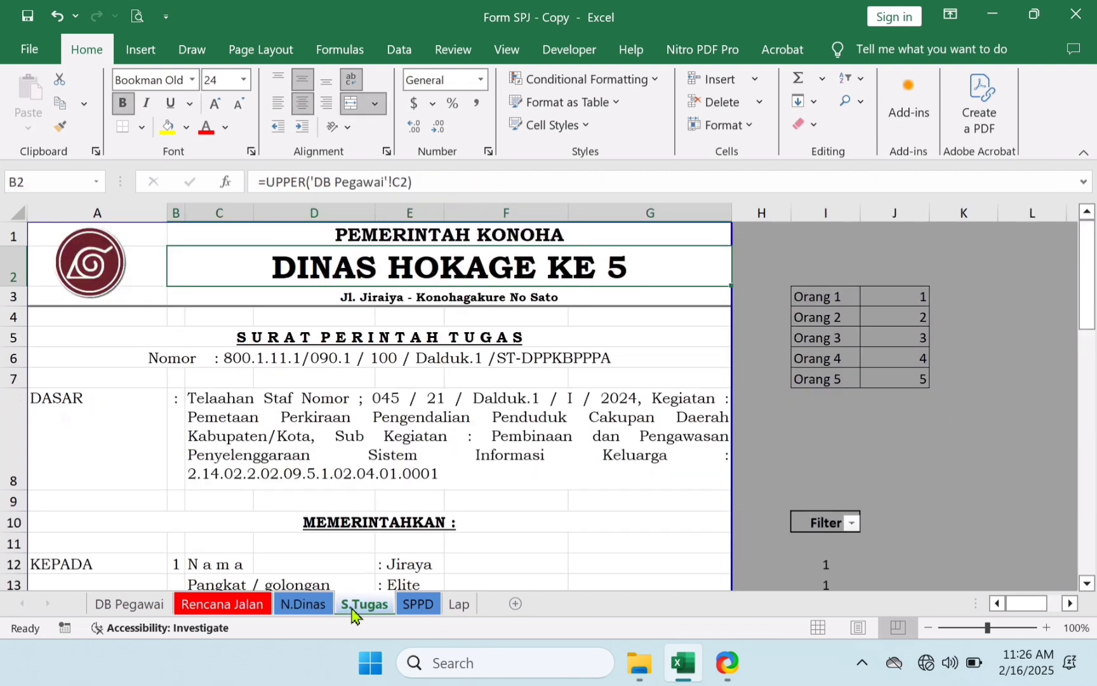
left_click(383, 359)
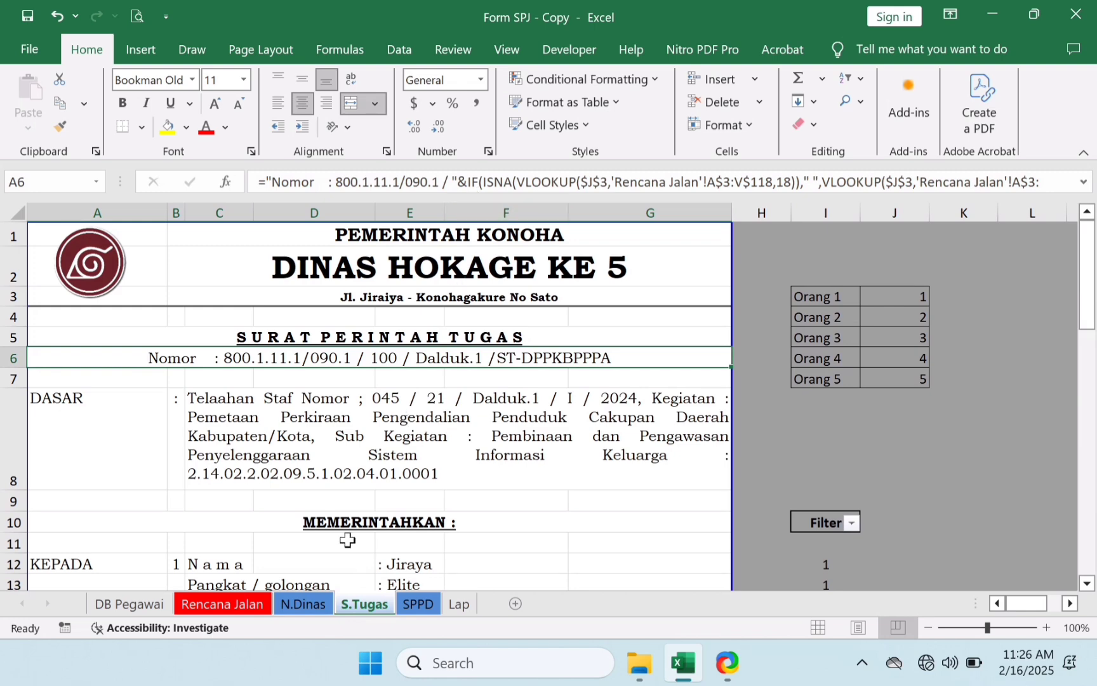
left_click(239, 605)
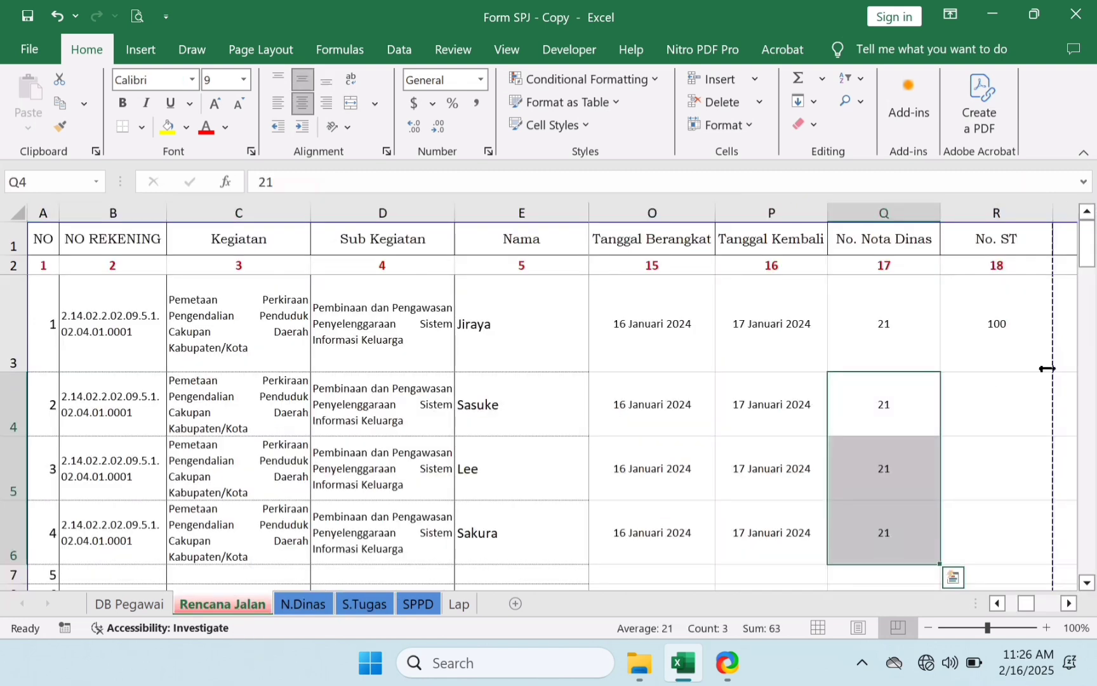
left_click(982, 352)
key("Right")
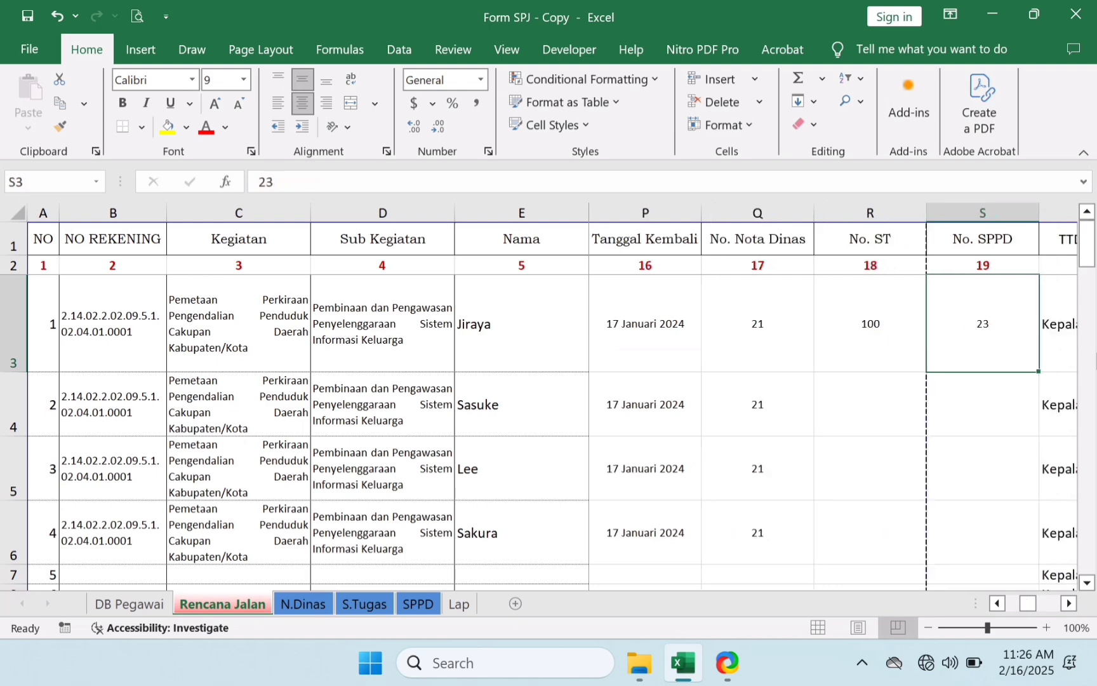
key("Left")
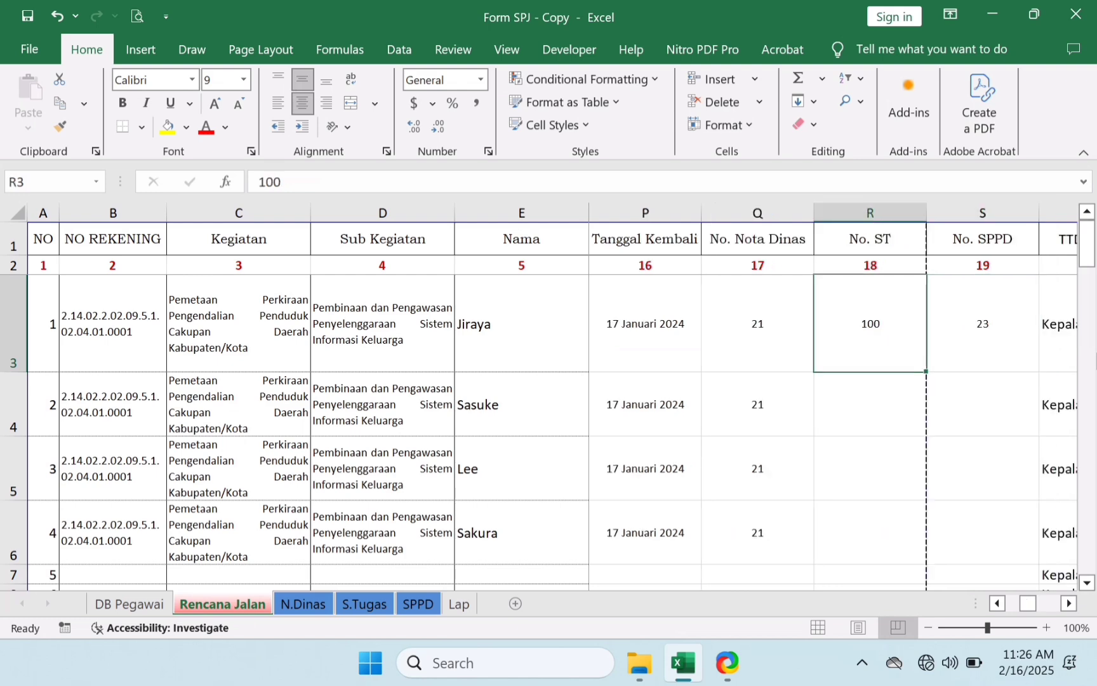
key("ctrl+c")
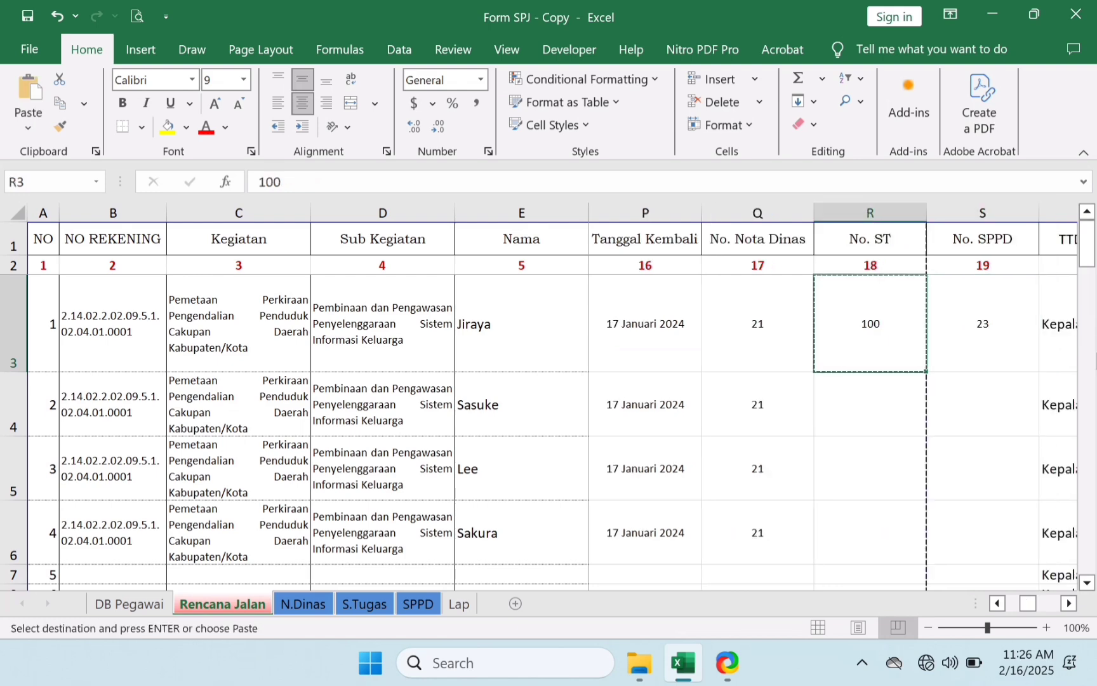
key("Down")
key("shift+Down")
key("shift+Down")
key("Return")
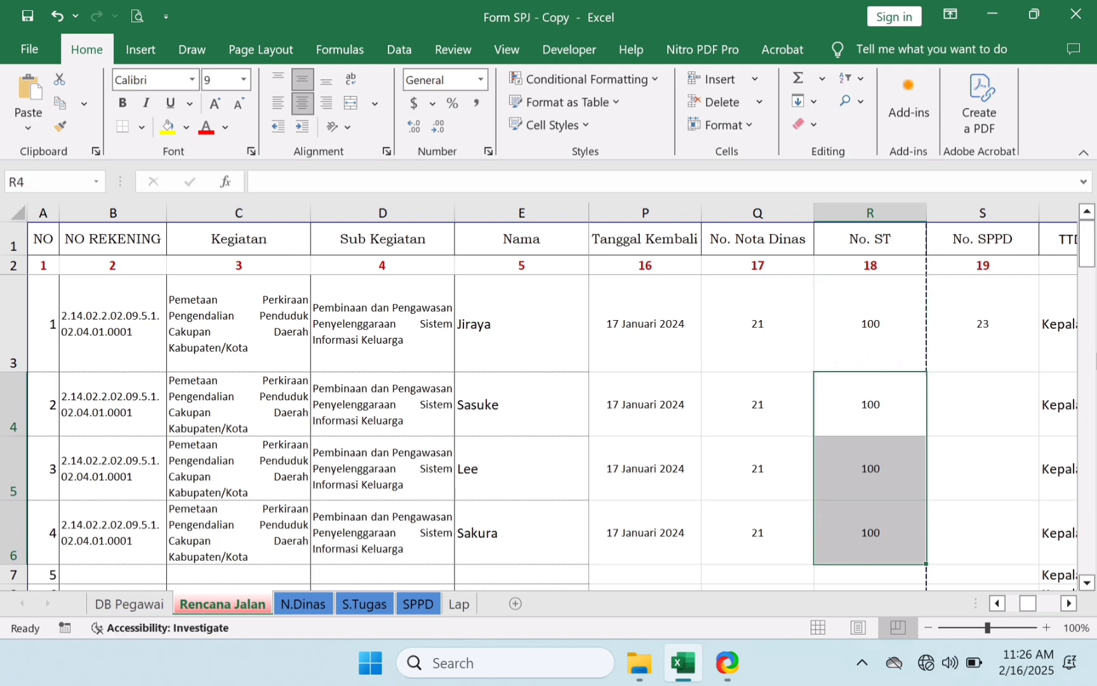
key("Up")
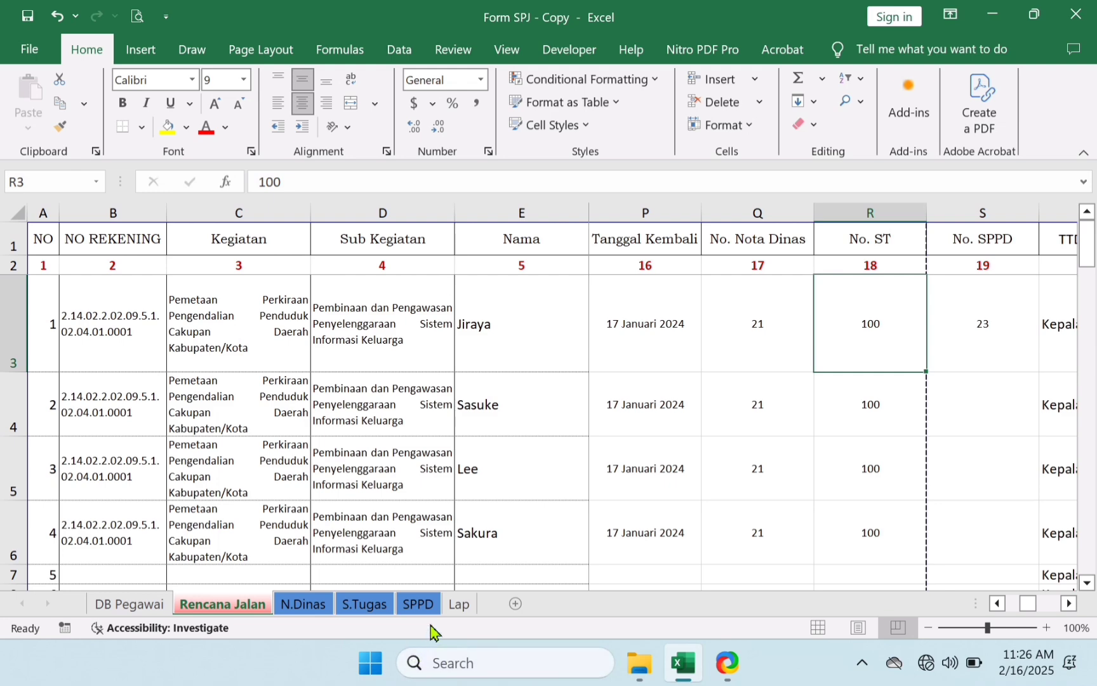
- Examine the SPPD form from the employee details to Tempat Tujuan, including the Tingkat lookup formula in C16
left_click(422, 607)
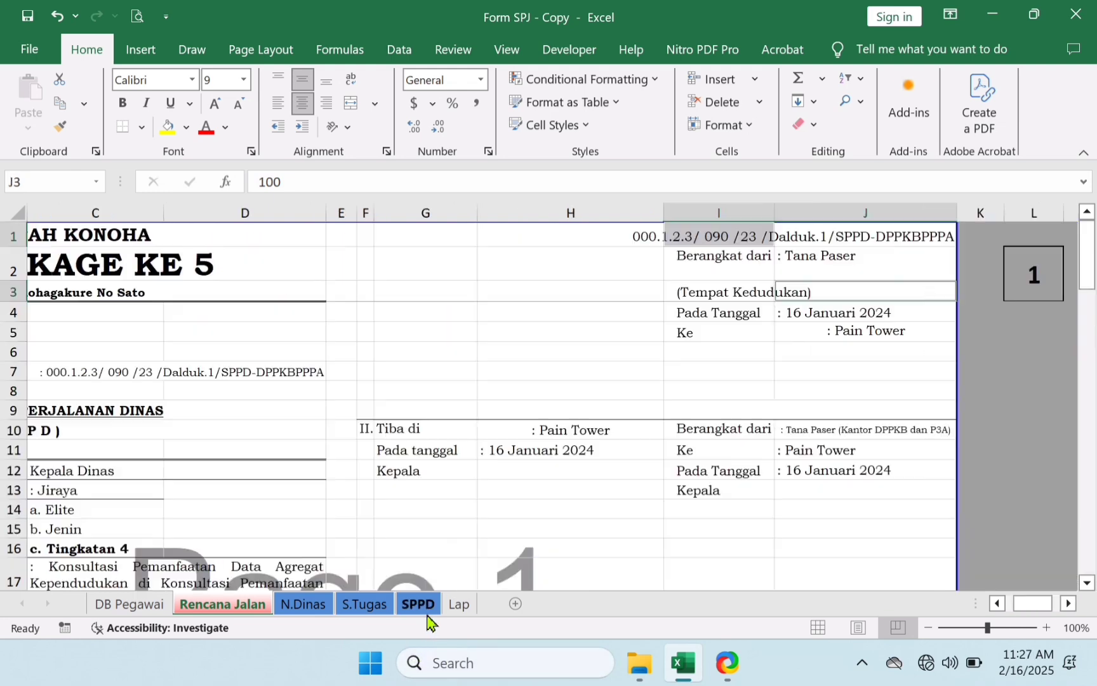
left_click(363, 522)
key("Left")
key("Left")
key("Left")
key("Left")
key("Left")
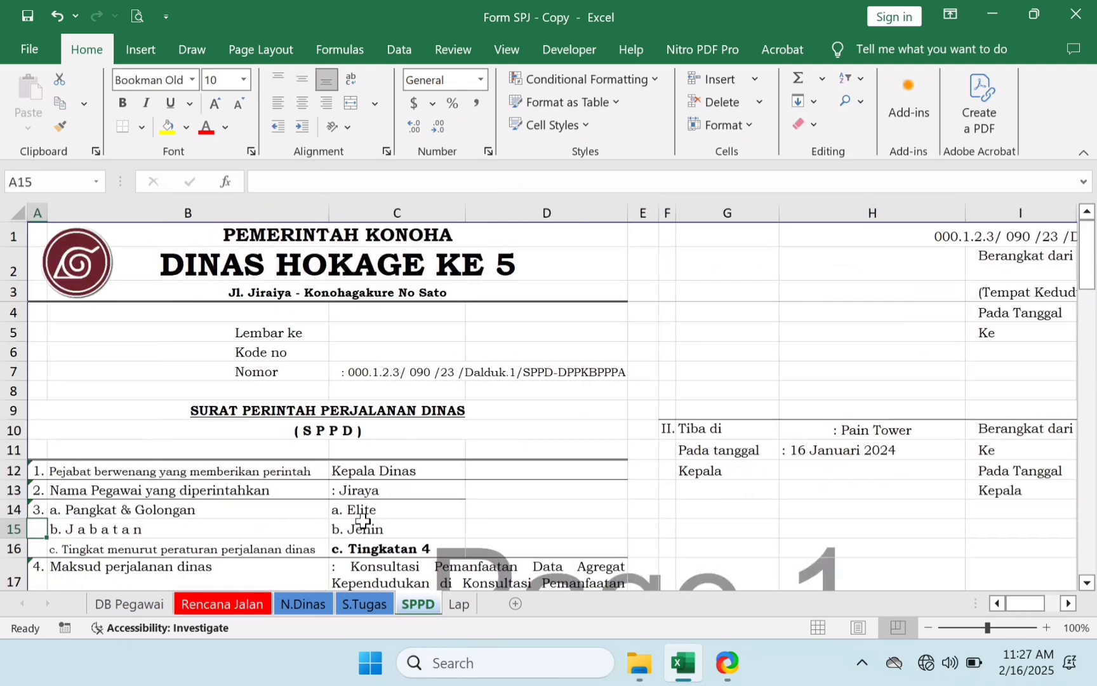
key("Right")
key("Down")
key("Down")
key("Down")
key("Down")
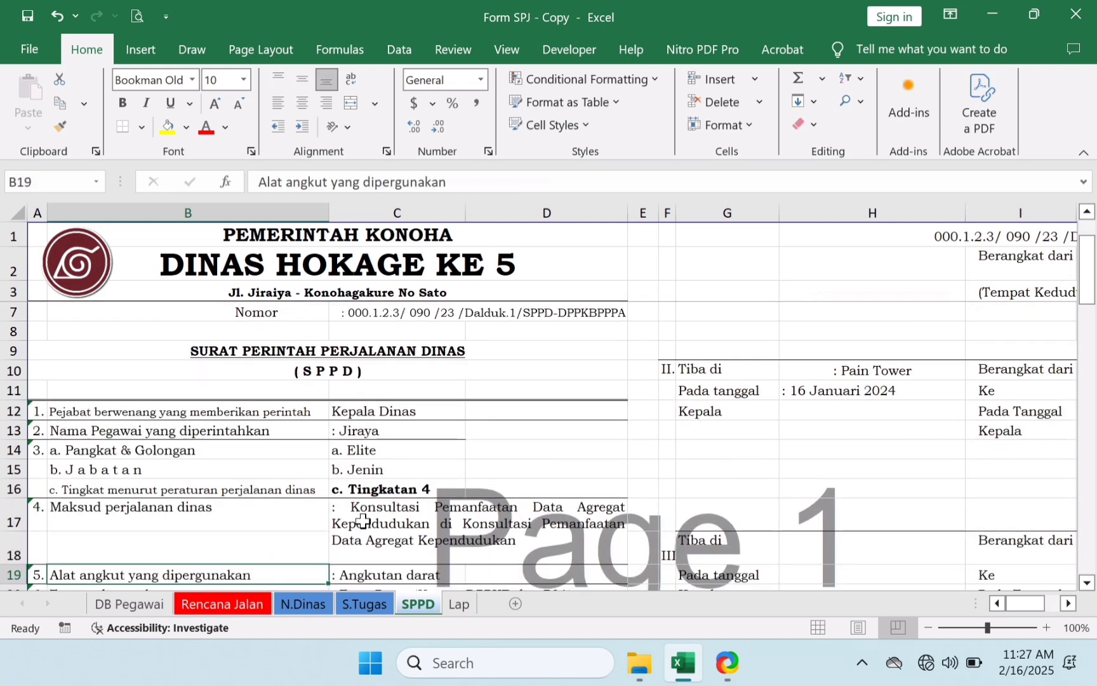
key("Down")
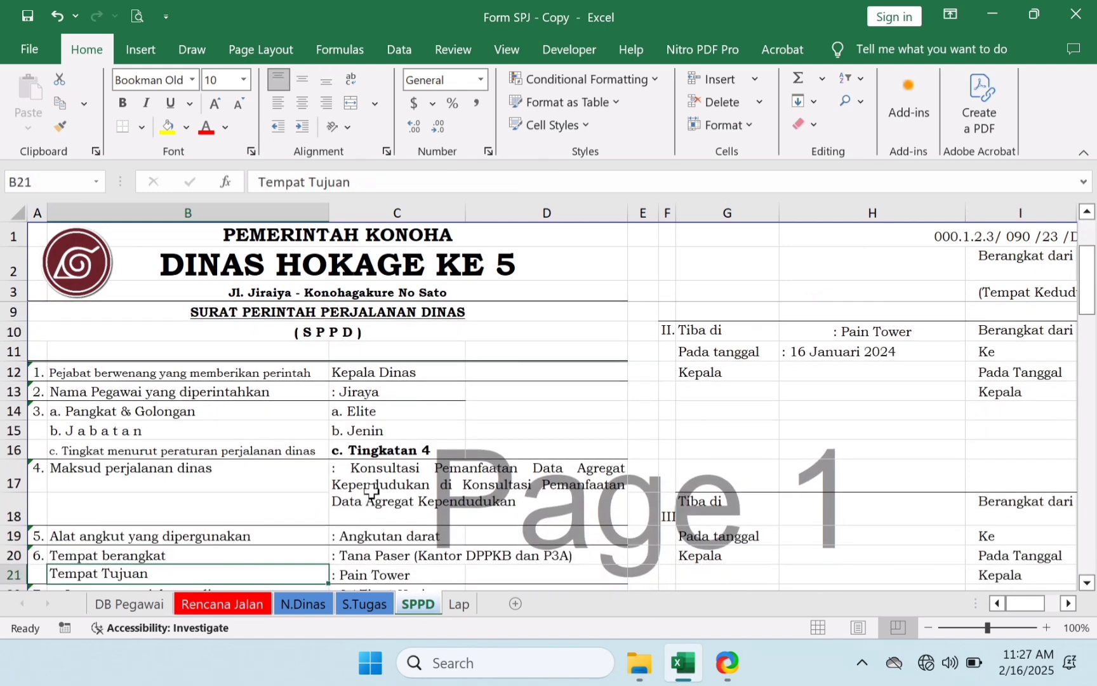
left_click(349, 453)
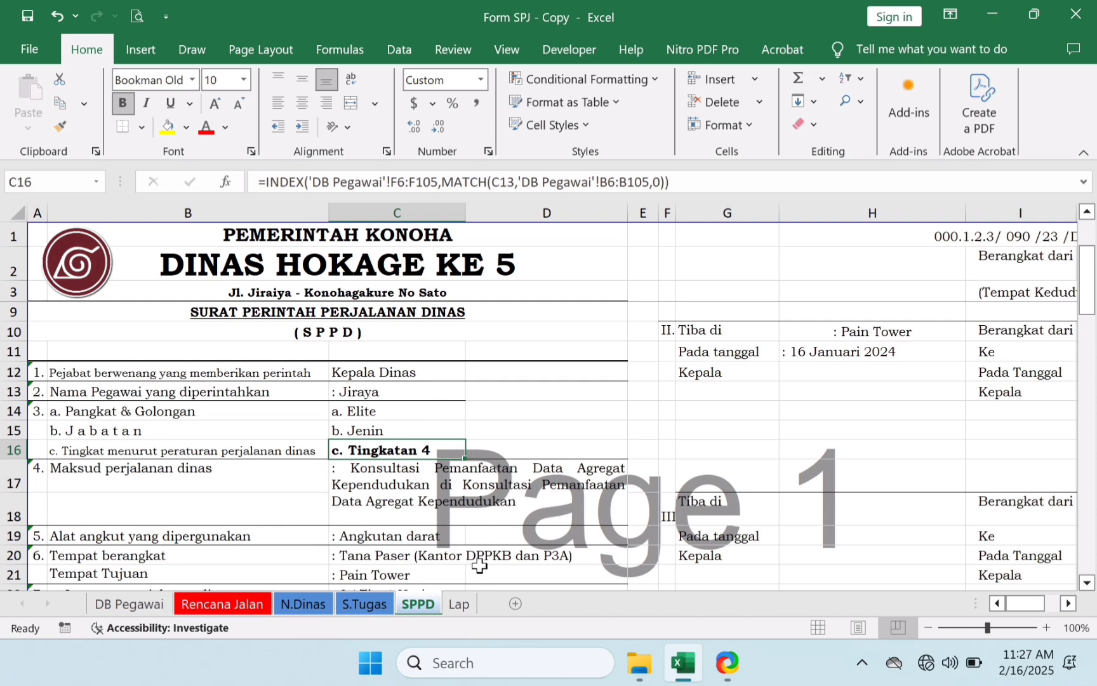
- Clear the Tingkat u/ OH value of the first employee in F6 of the DB Pegawai sheet
left_click(130, 604)
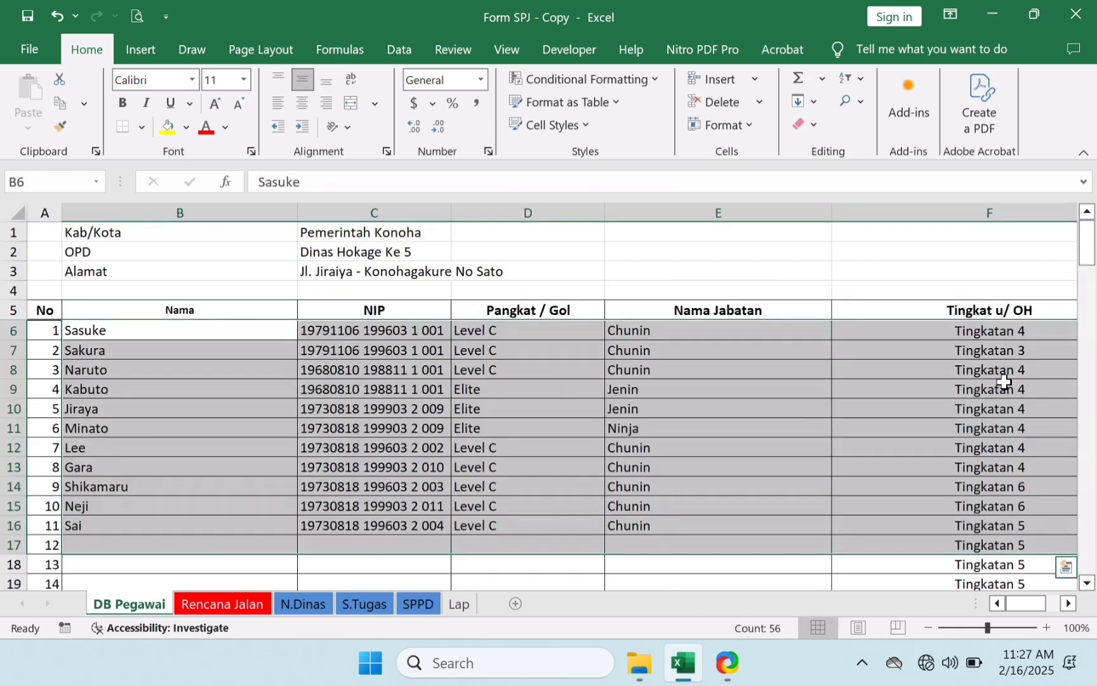
left_click(1018, 312)
key("Down")
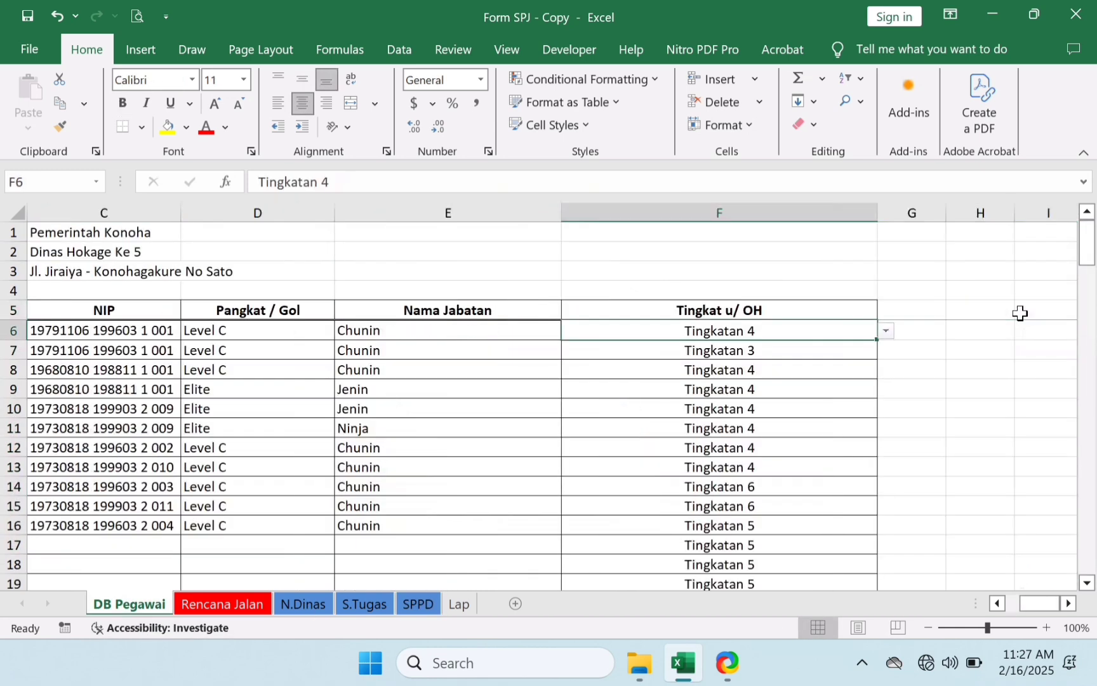
key("Down")
key("Up")
key("Delete")
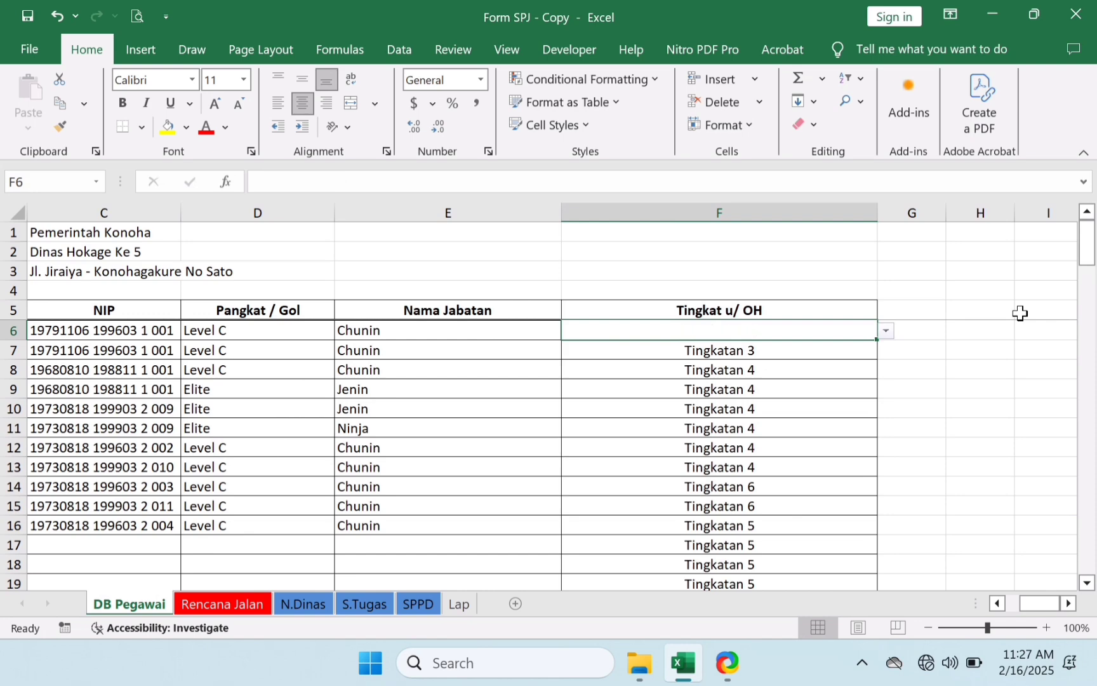
- Check line 3c on the SPPD sheet and try the record spinner beside L2, returning it to 1
left_click(420, 608)
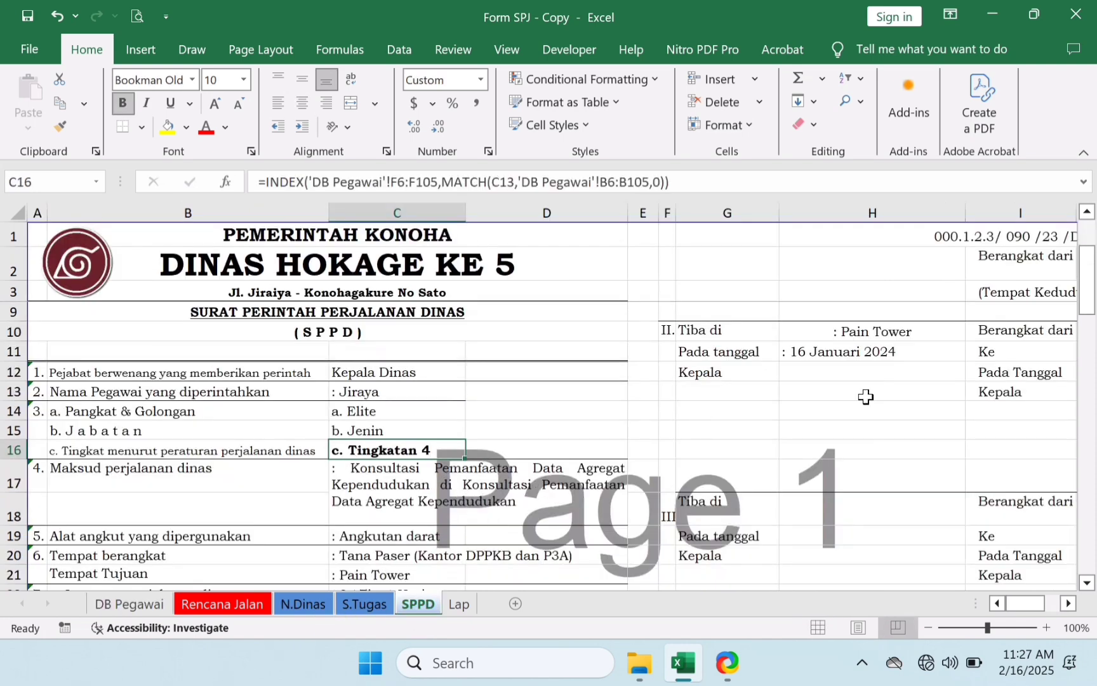
scroll(950, 392, "up", 2)
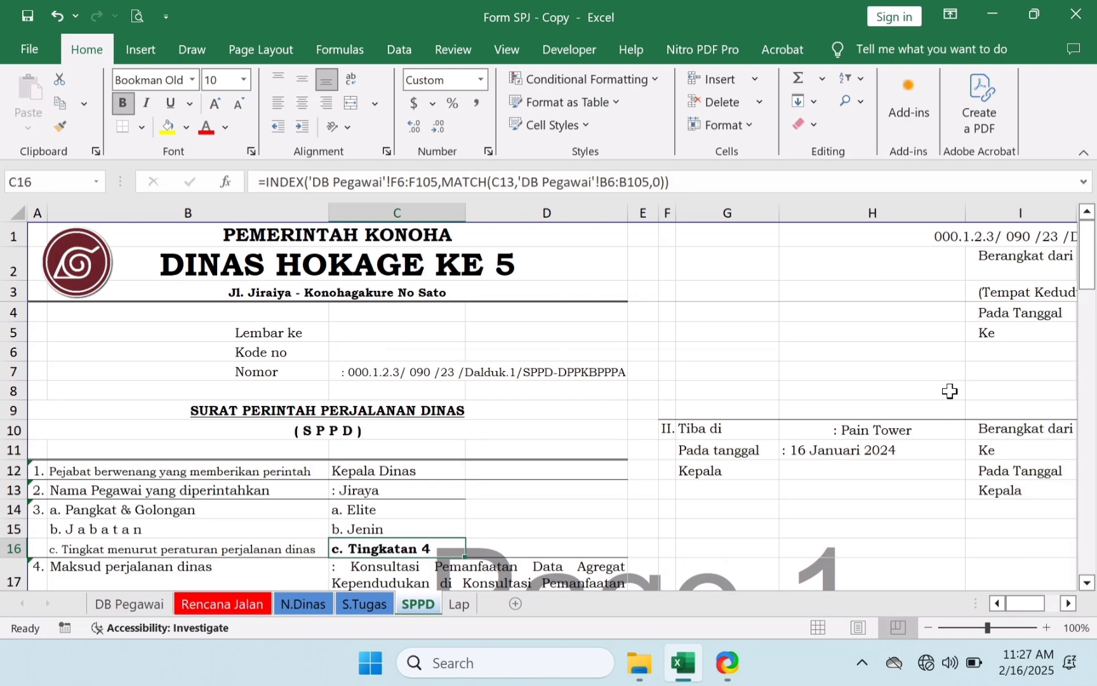
key("Right")
key("Right")
key("Right")
key("Right")
key("Right")
key("Right")
key("Right")
key("Right")
key("Right")
key("Right")
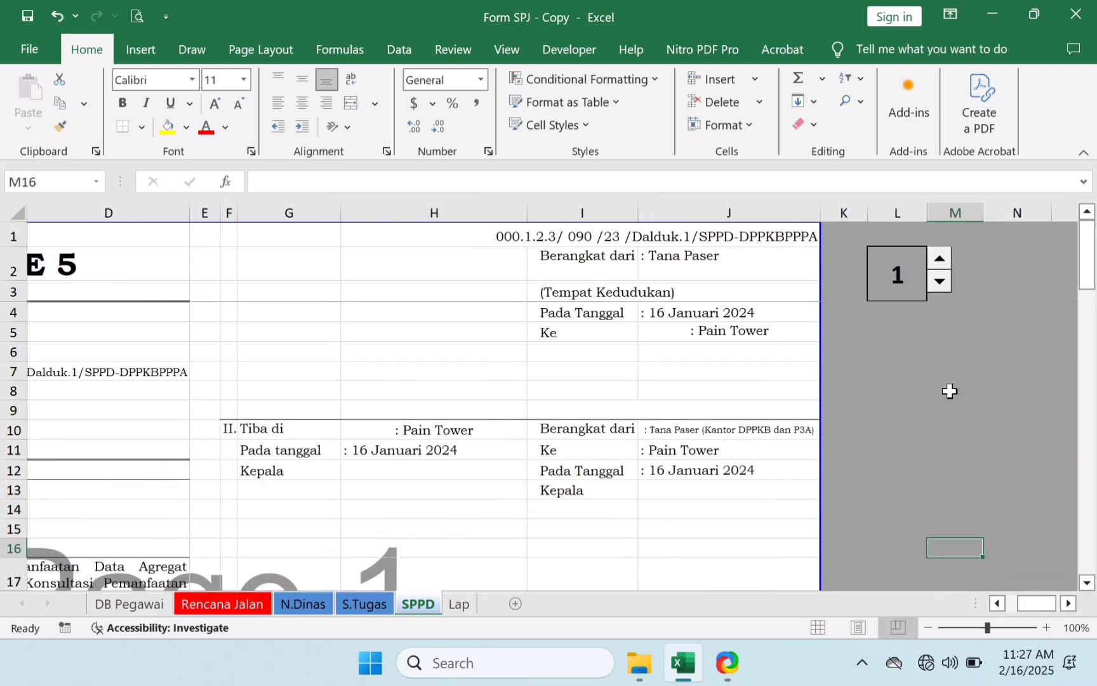
left_click(940, 260)
left_click(940, 280)
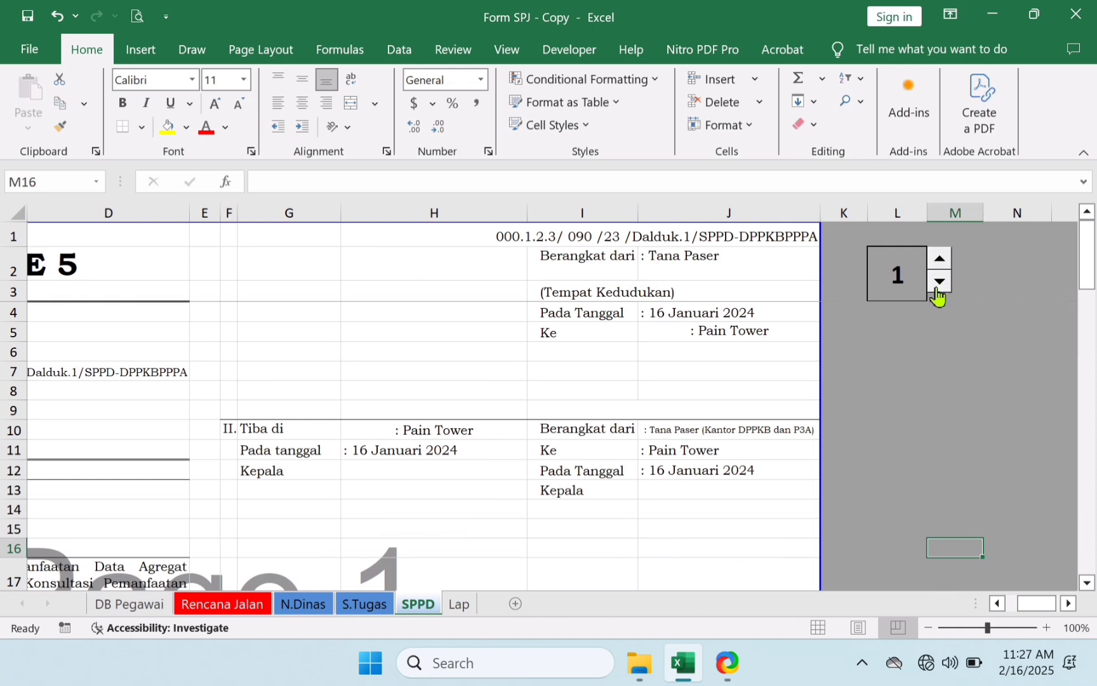
- Examine the Tingkat and Jabatan formulas in C16 and C15 of the SPPD form
key("Left")
key("Left")
key("Left")
key("Left")
key("Left")
key("Left")
key("Left")
key("Left")
key("Left")
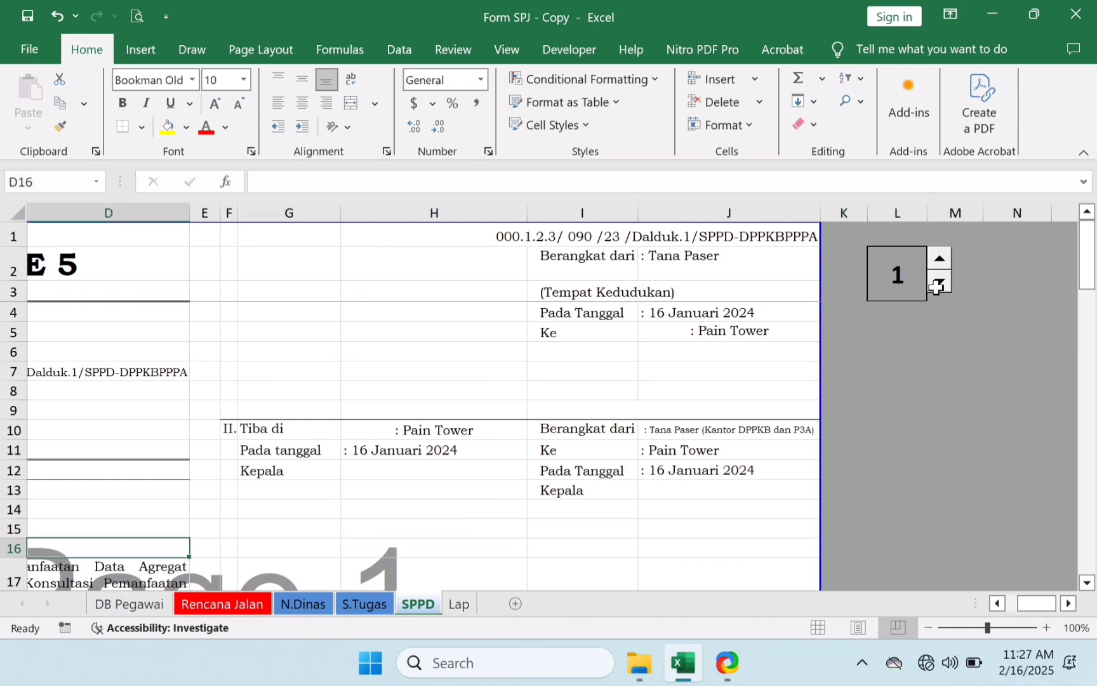
key("Left")
key("Left")
key("Left")
key("Right")
key("Right")
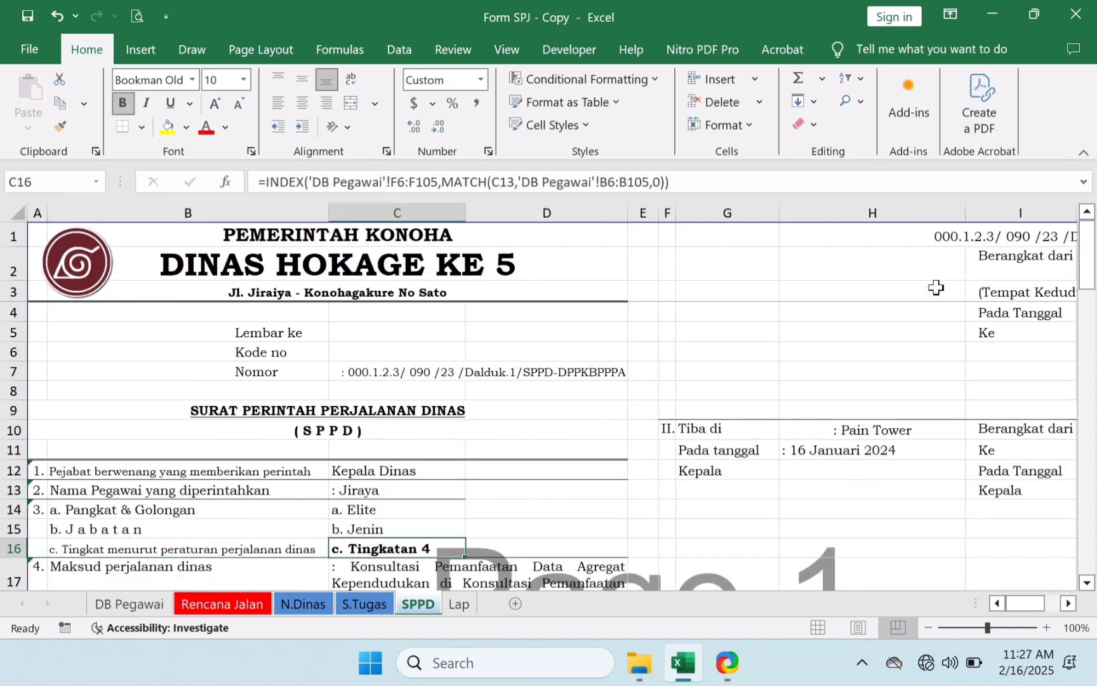
key("Up")
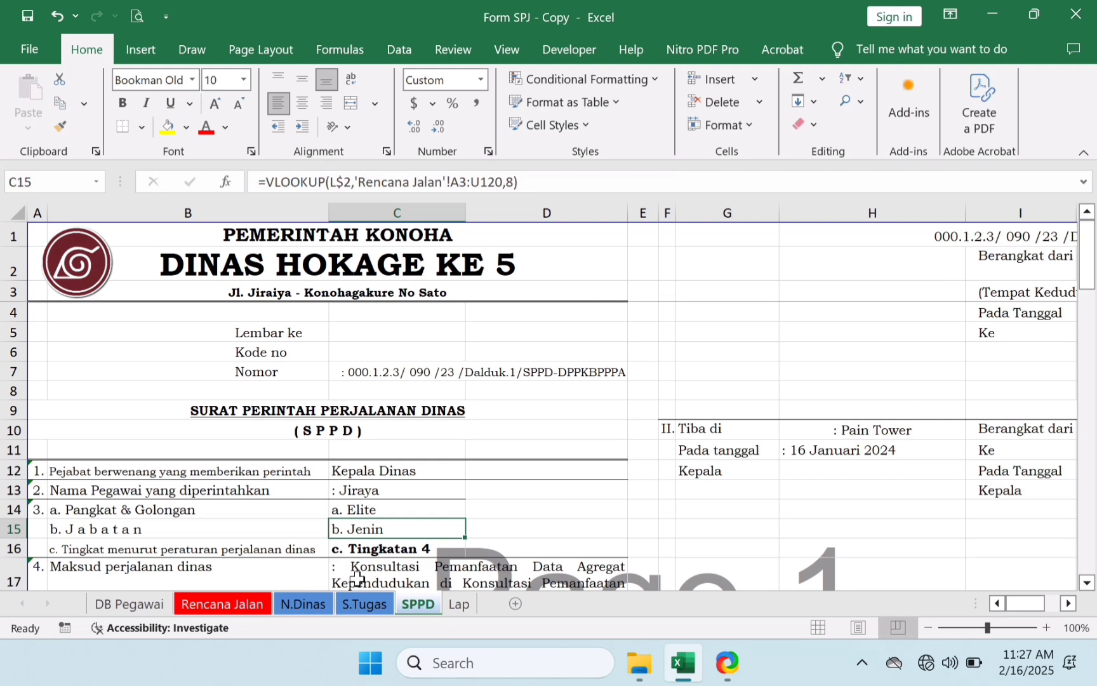
- Look through the Nama column of DB Pegawai for the employee named on the SPPD form
left_click(119, 609)
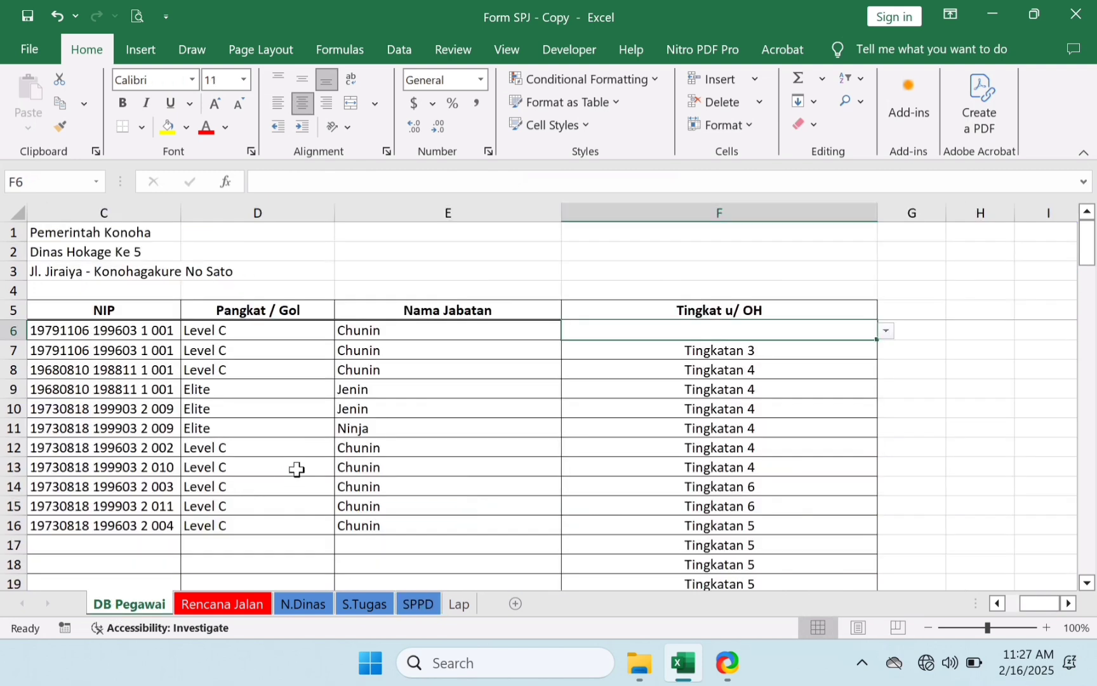
key("Left")
key("Left")
key("Left")
key("Left")
key("Left")
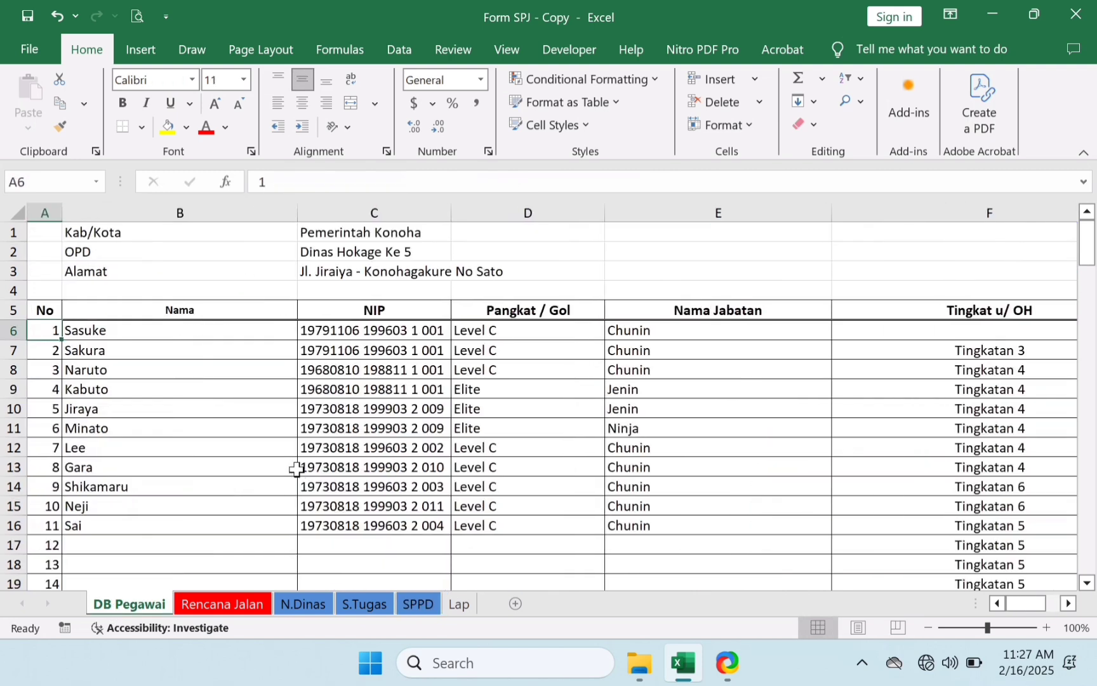
key("Right")
key("Down")
key("Down")
key("Down")
key("Down")
key("Down")
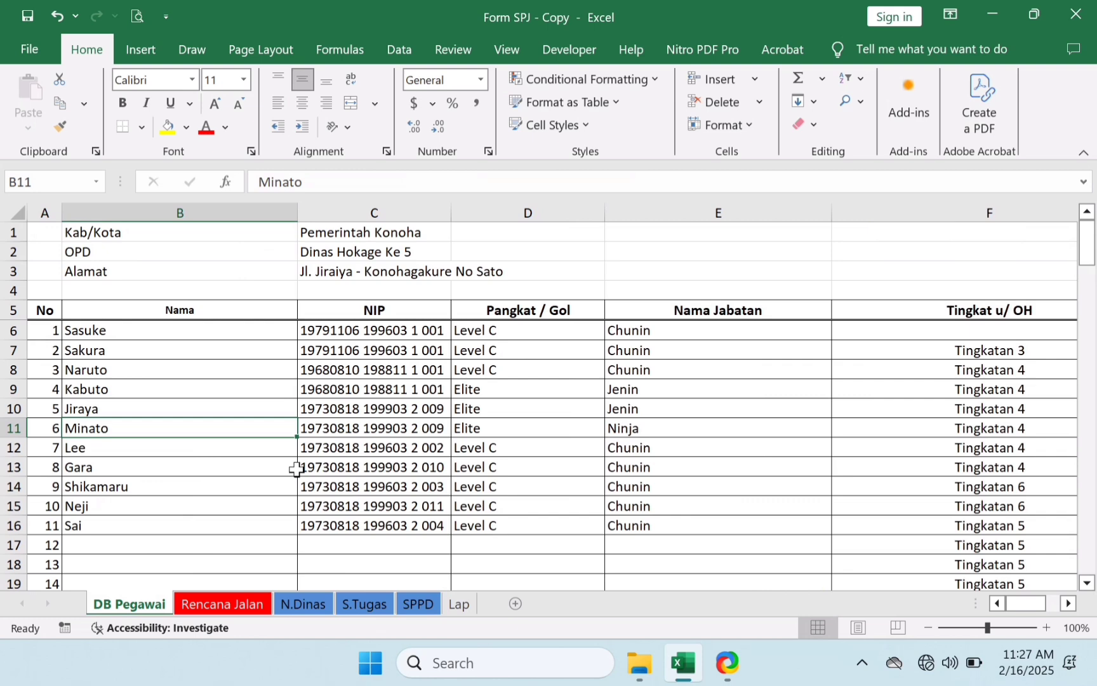
key("Up")
key("Up")
key("Up")
key("Up")
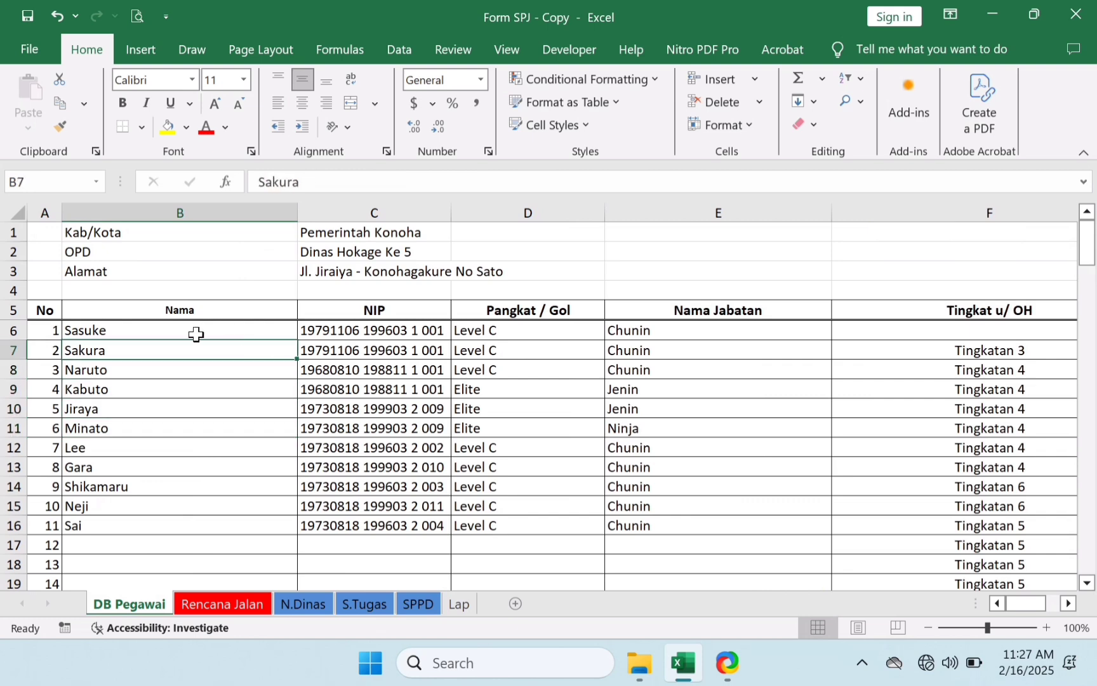
left_click(196, 334)
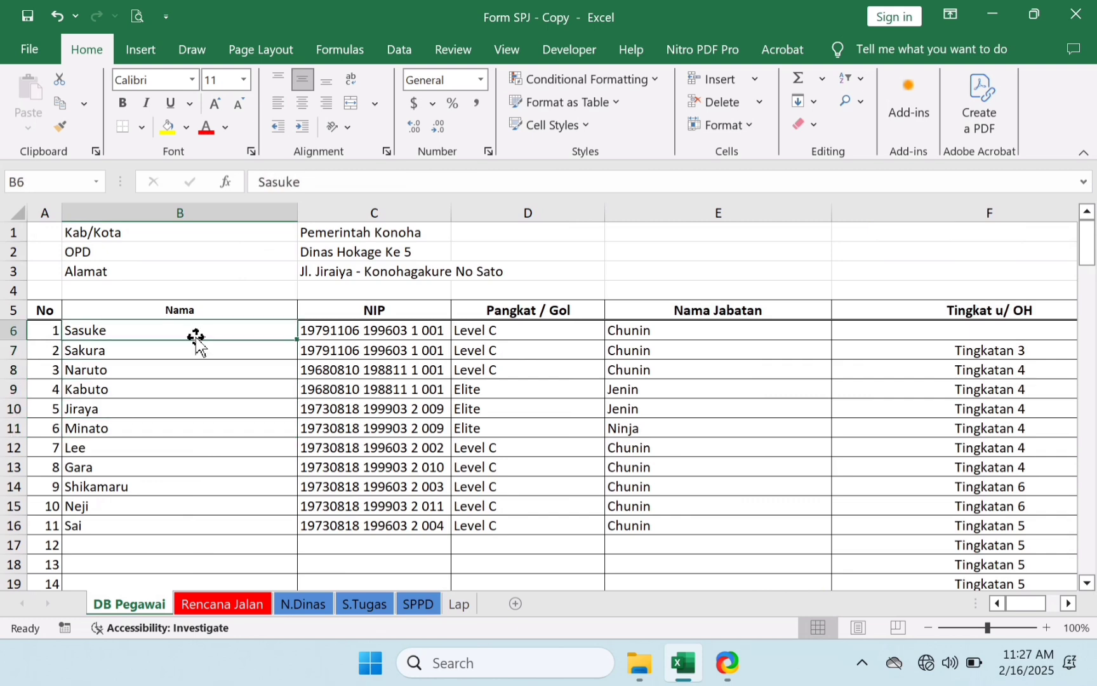
- Clear the Tingkat u/ OH value of employee No 5 in F10 of DB Pegawai
left_click(79, 414)
key("Right")
key("Right")
key("Right")
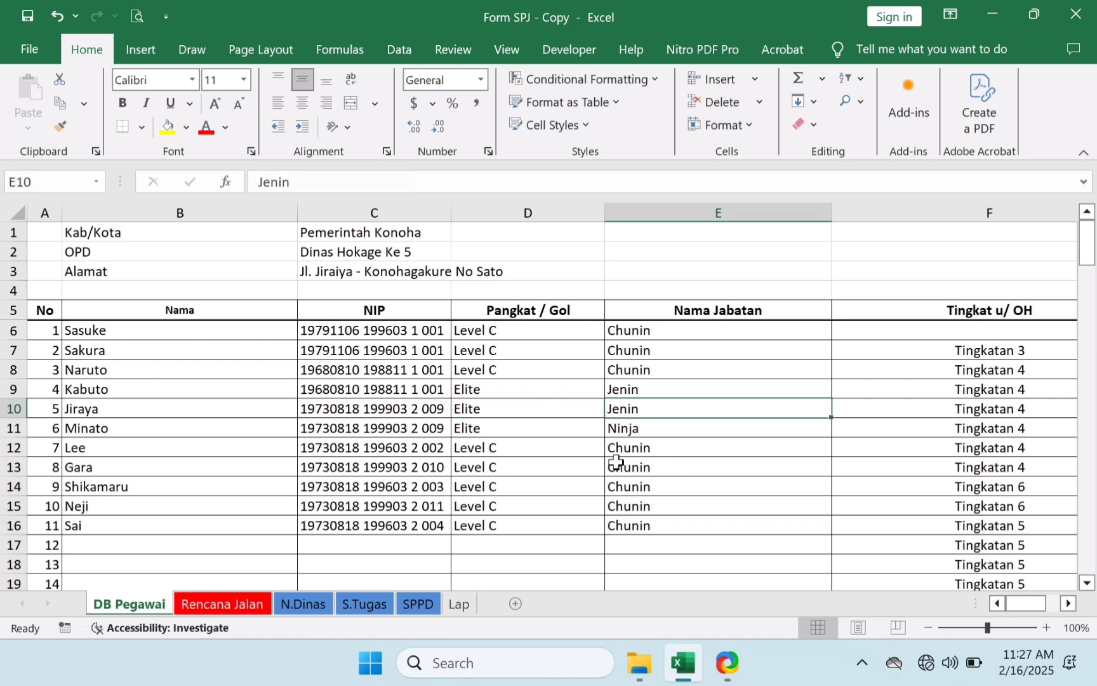
key("Right")
key("Delete")
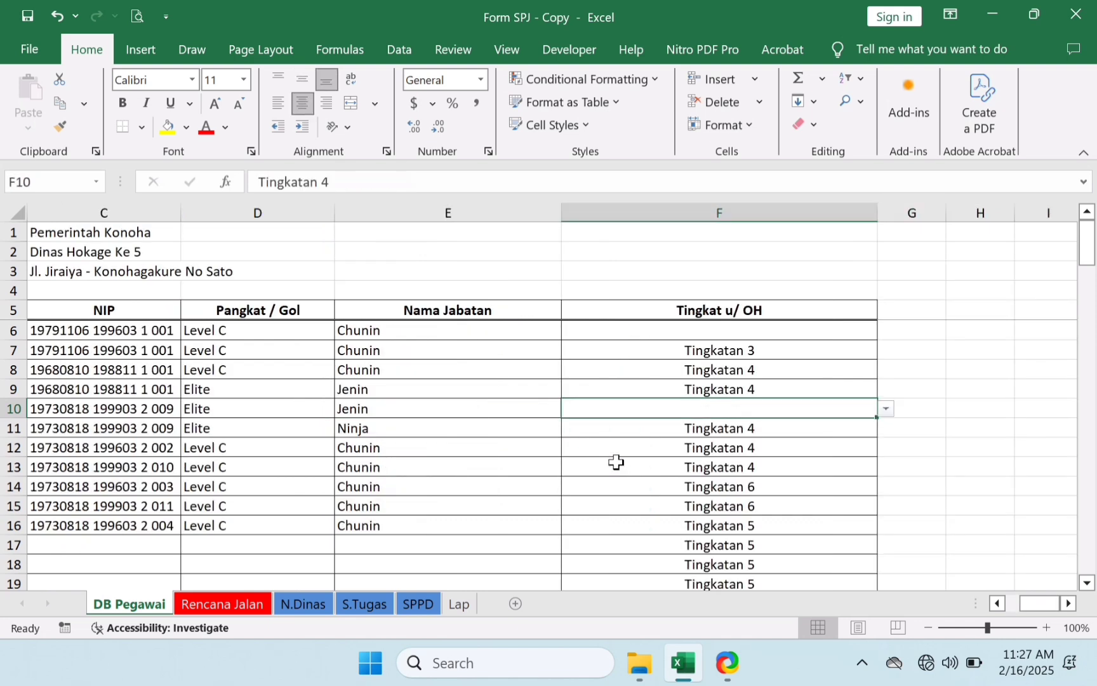
- Check the employee's travel level in C16 of the SPPD sheet and return to DB Pegawai
key("Left")
key("Left")
key("Left")
key("Left")
key("Left")
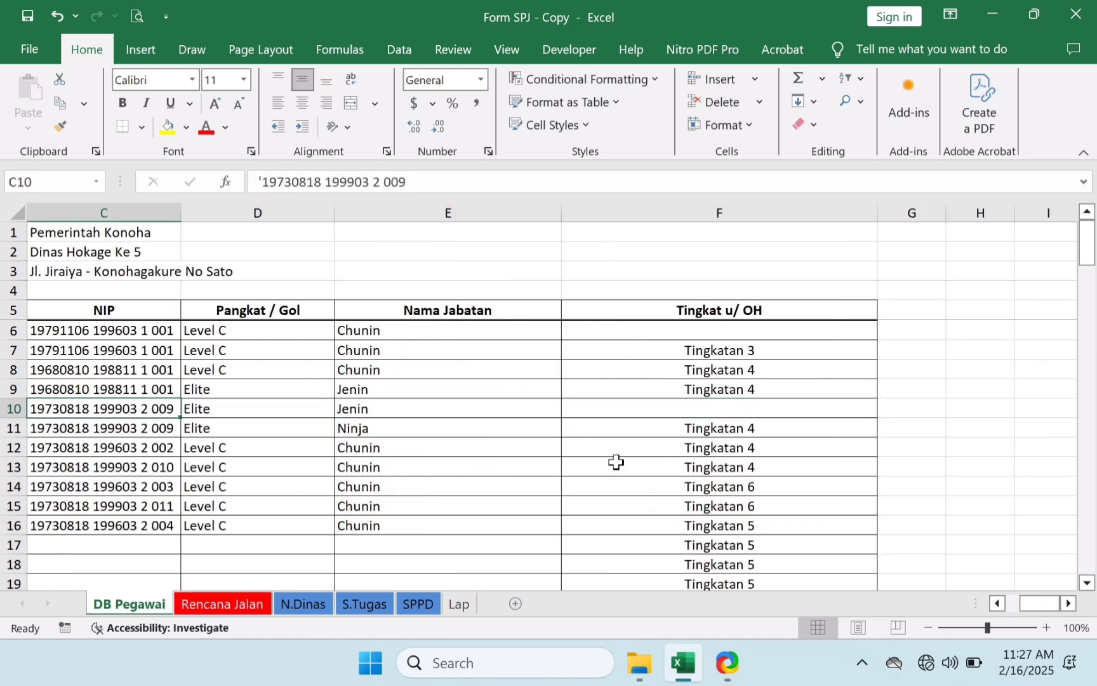
key("Right")
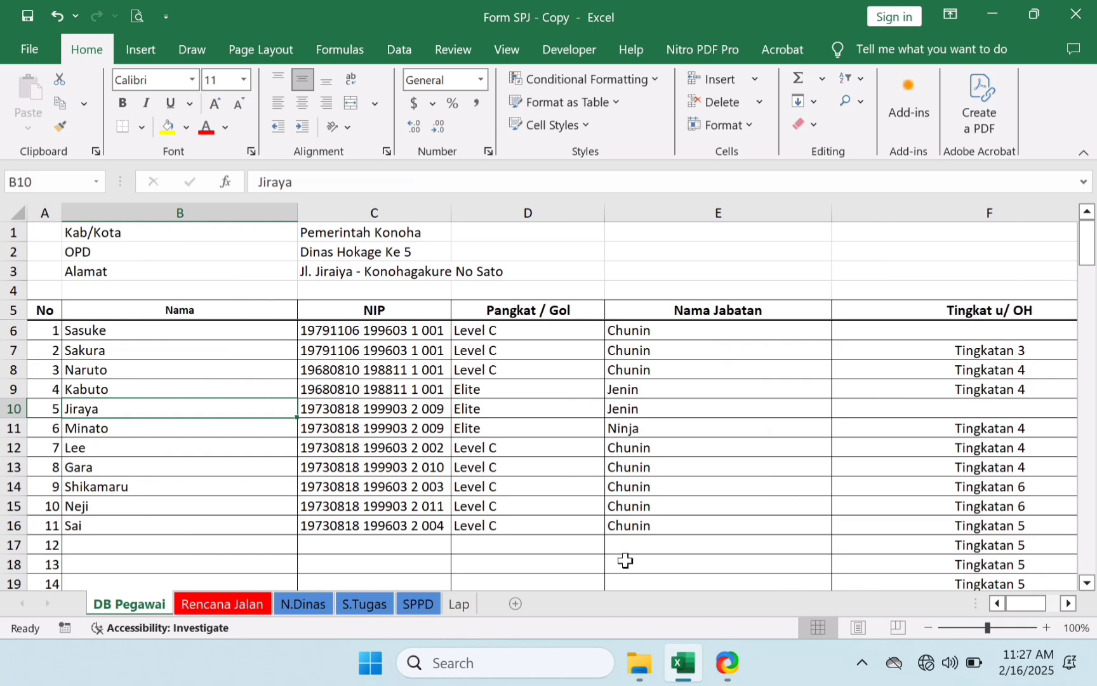
left_click(429, 611)
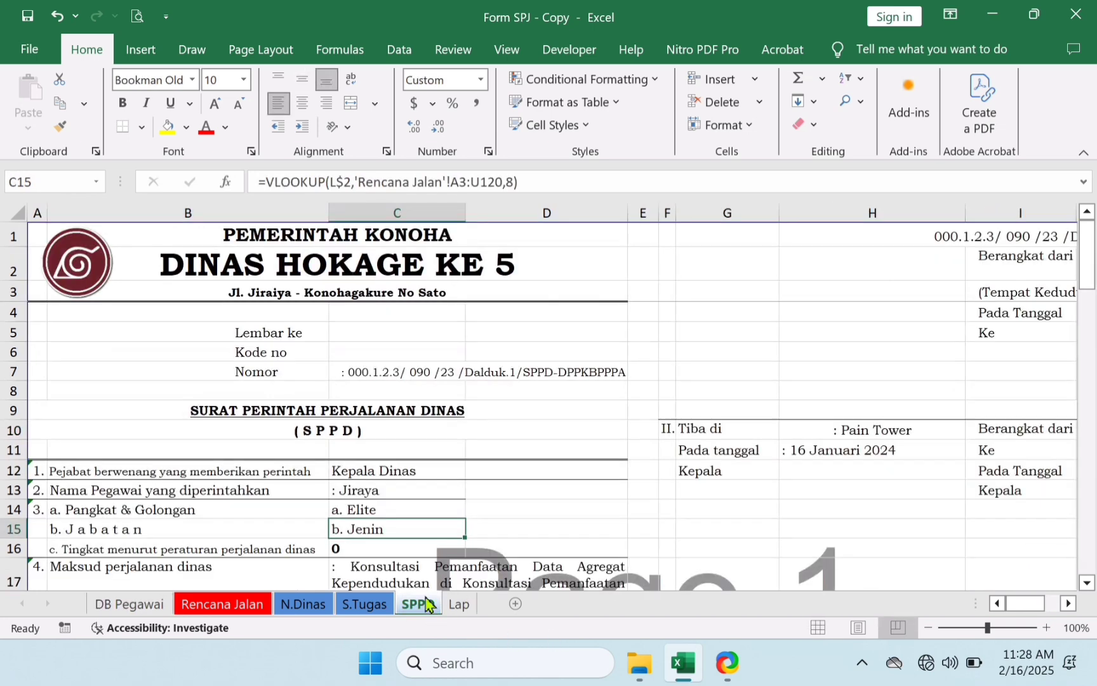
left_click(378, 554)
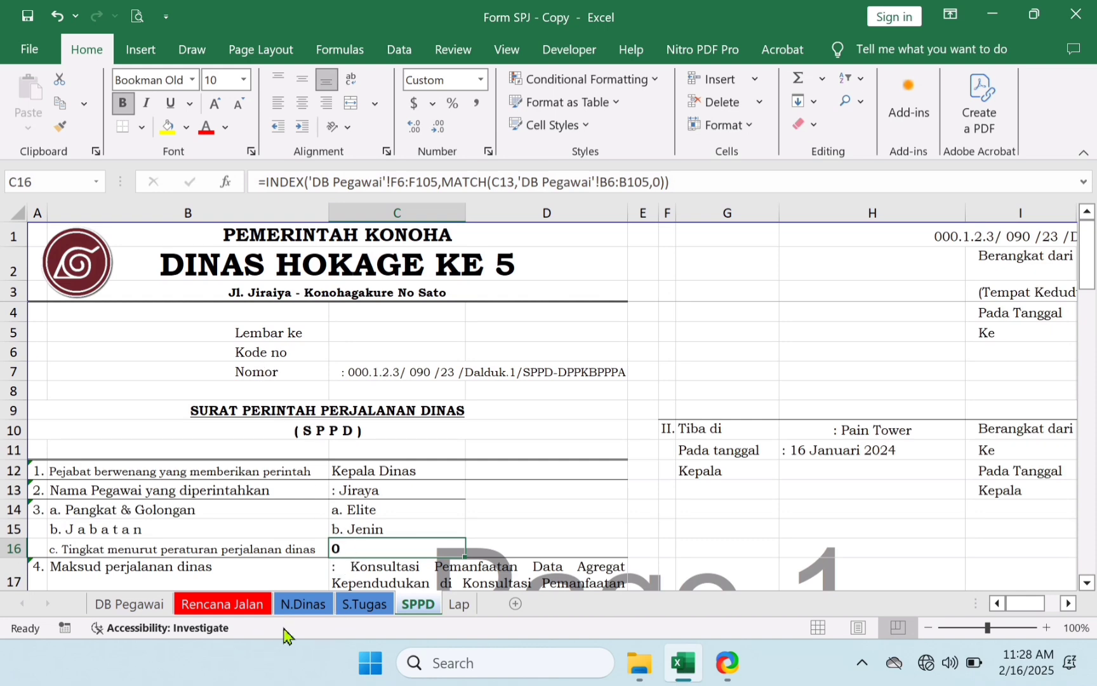
left_click(146, 604)
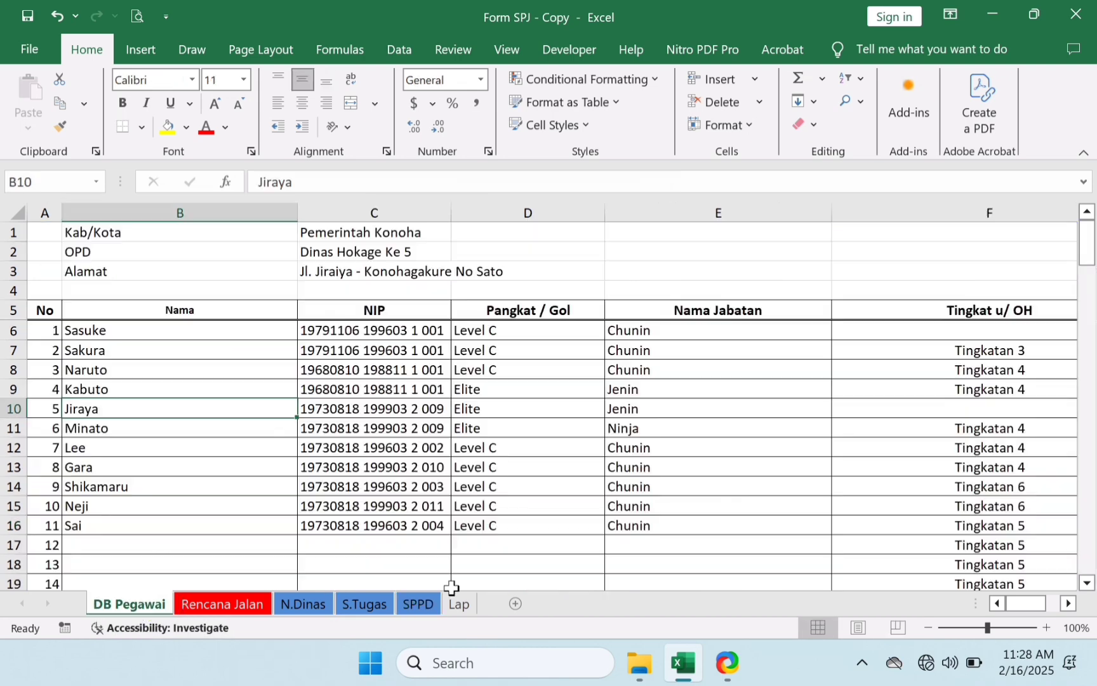
- Check the travel level in F10 of DB Pegawai against the employee name in C13 of the SPPD form
left_click(969, 408)
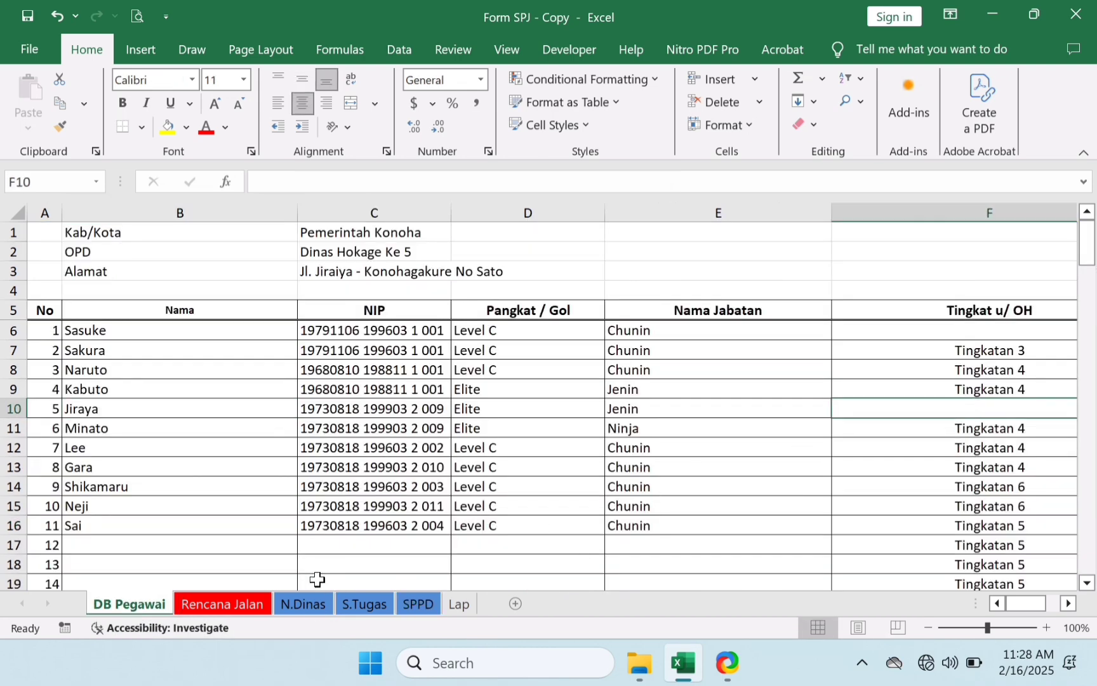
left_click(415, 605)
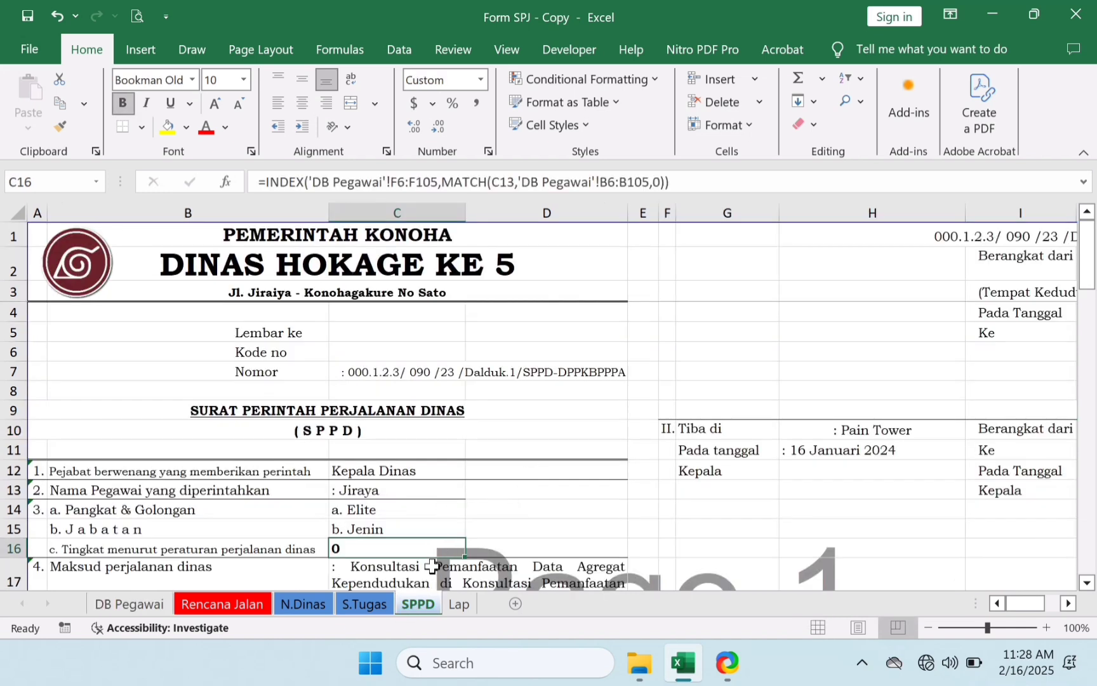
left_click(335, 489)
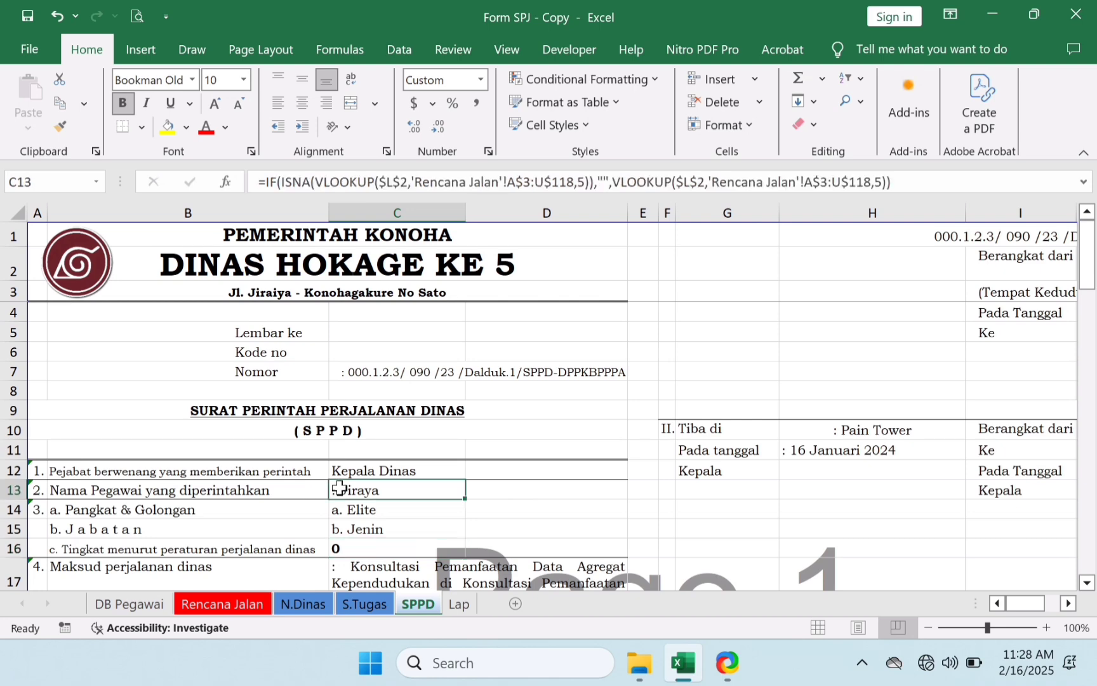
- Review the SPPD form's column C entries from Pangkat & Golongan in C14 down to Keterangan lain-lain in C29
key("Down")
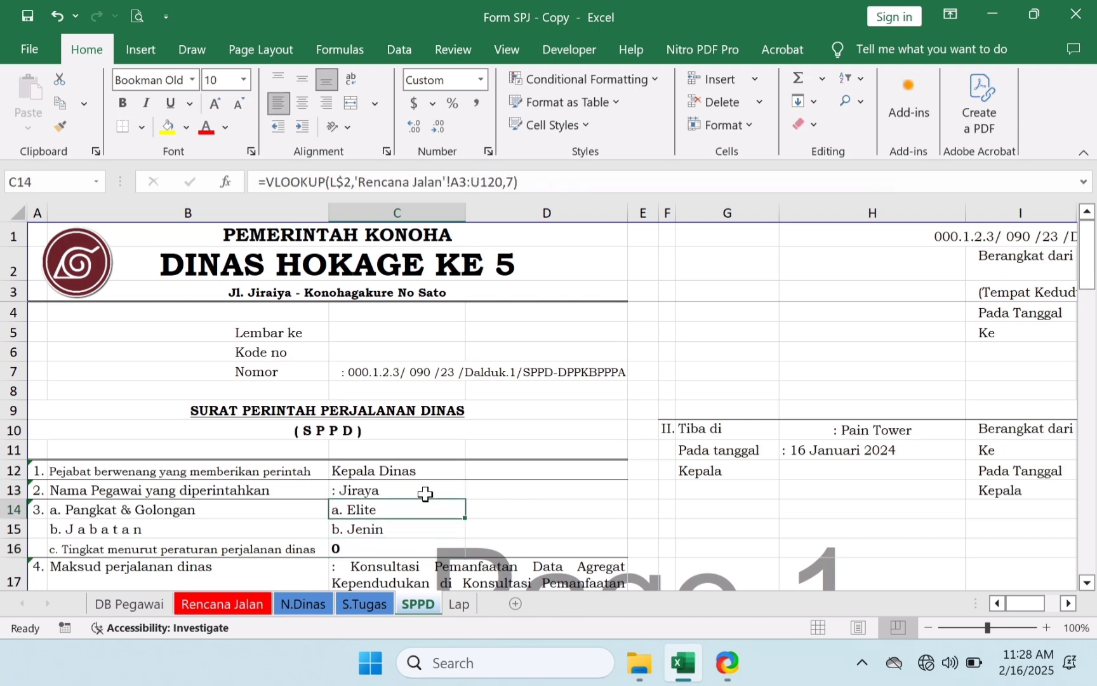
key("Down")
key("Down")
key("Down")
key("Down")
key("Down")
key("Down")
key("Down")
key("Down")
key("Down")
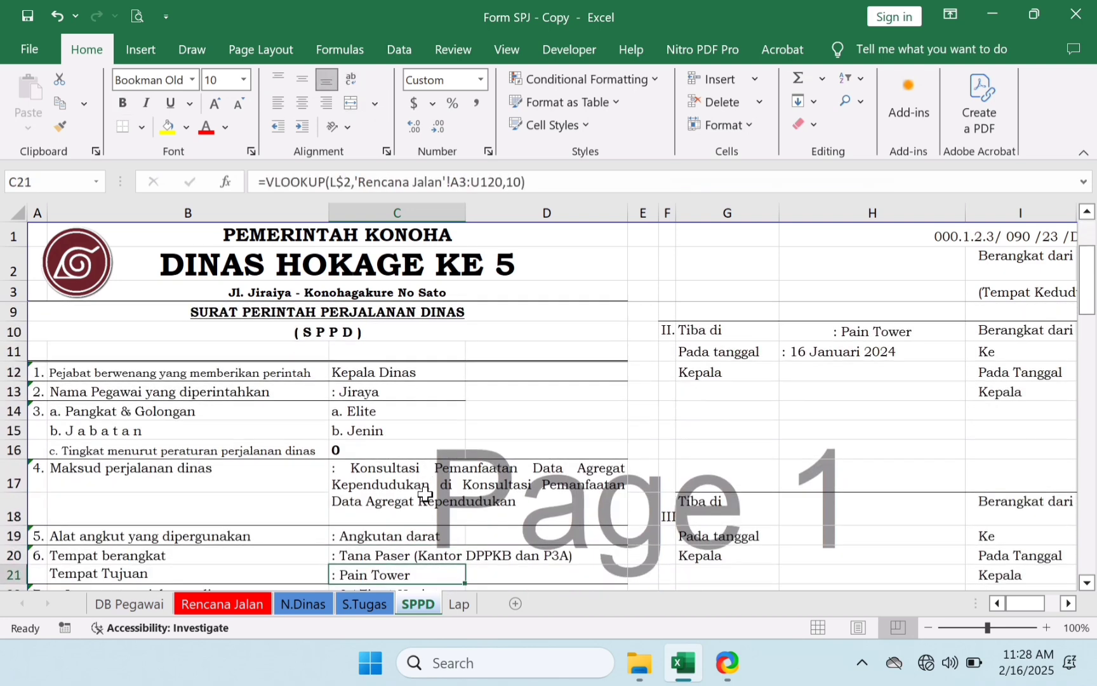
key("Down")
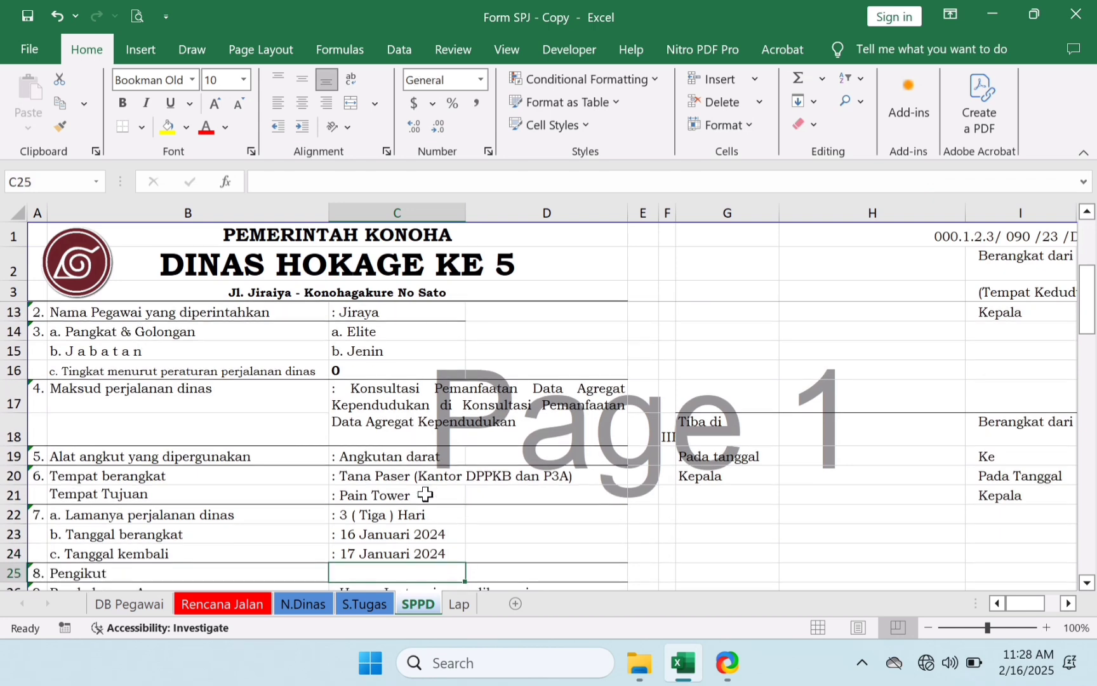
key("Down")
key("Down")
key("Down")
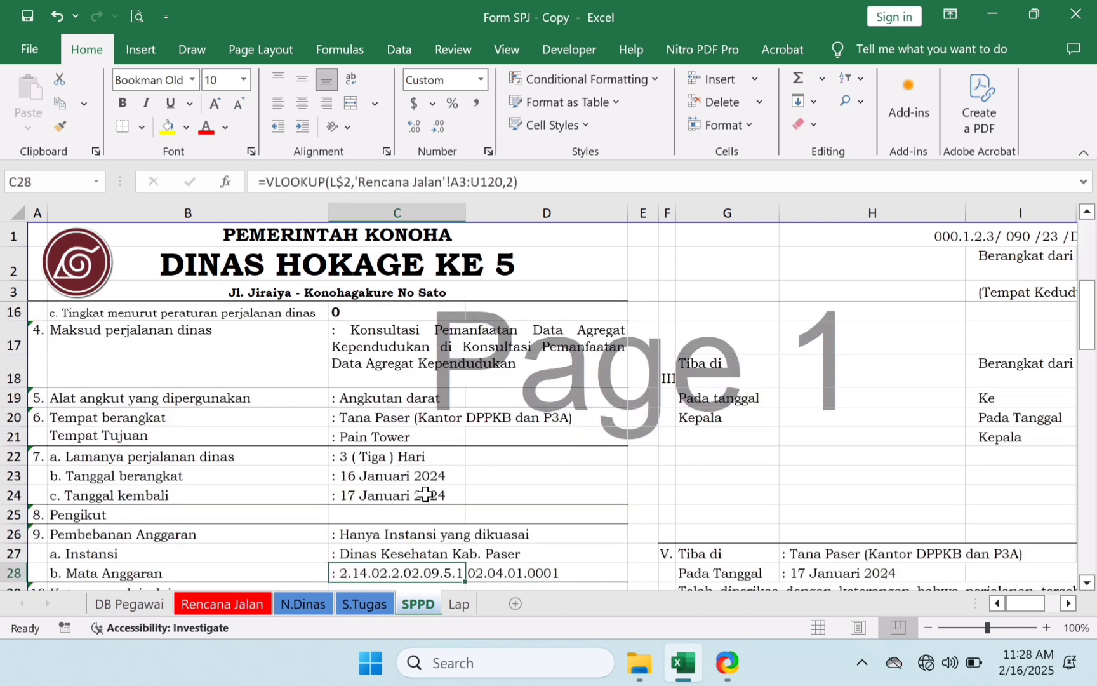
key("Down")
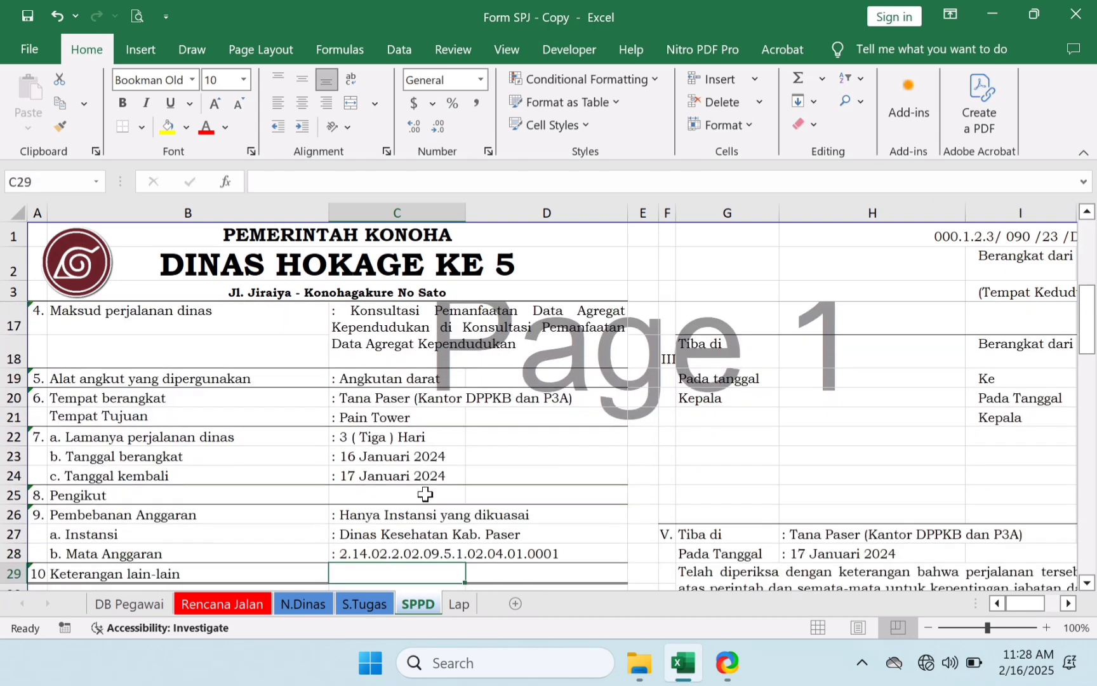
- Examine the return date and place formulas in H28 and H27 of the SPPD form, tracing the place to its source cell
left_click(813, 556)
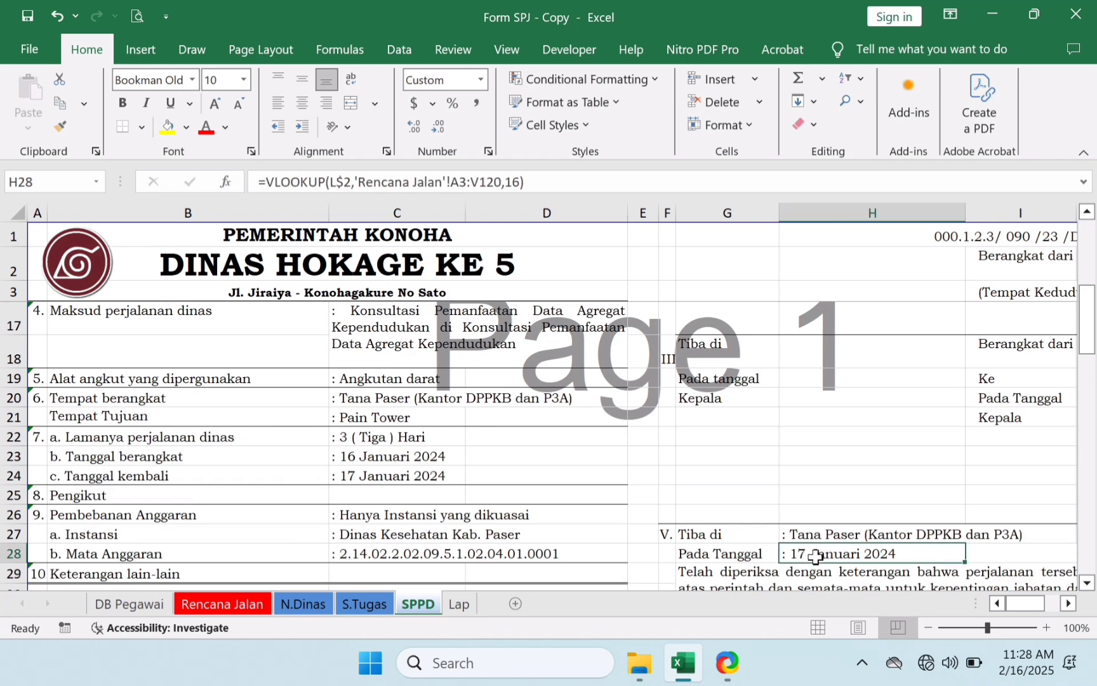
double_click(828, 541)
key("Down")
key("Down")
key("Left")
key("Left")
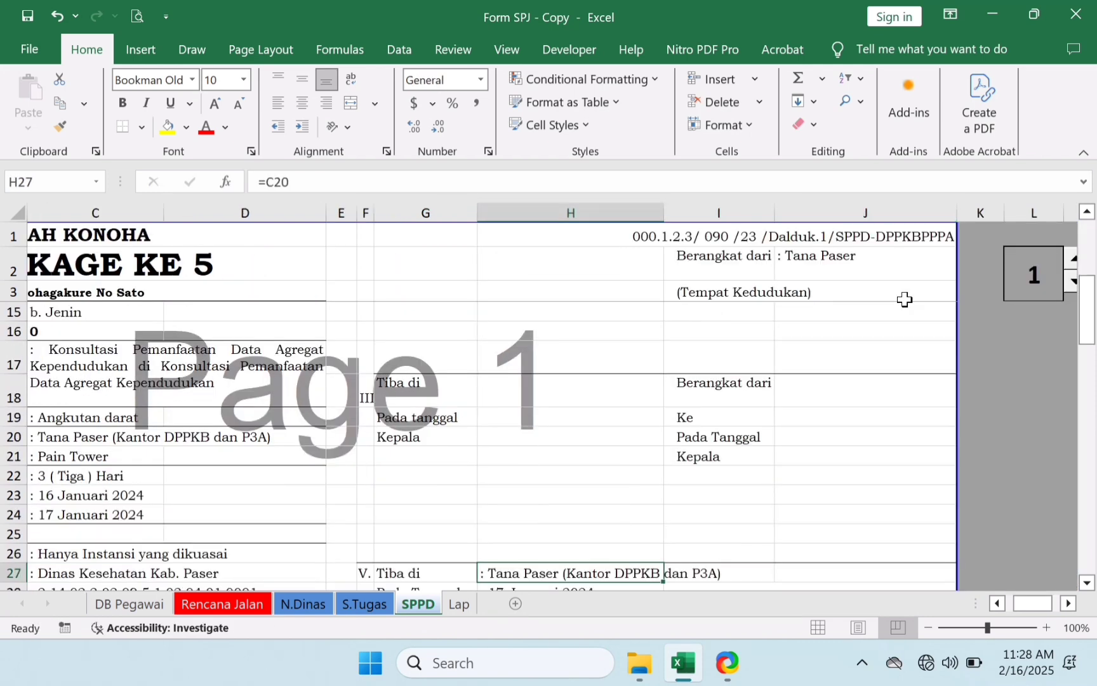
key("Left")
key("Left")
key("Right")
key("Right")
key("ctrl+bracketleft")
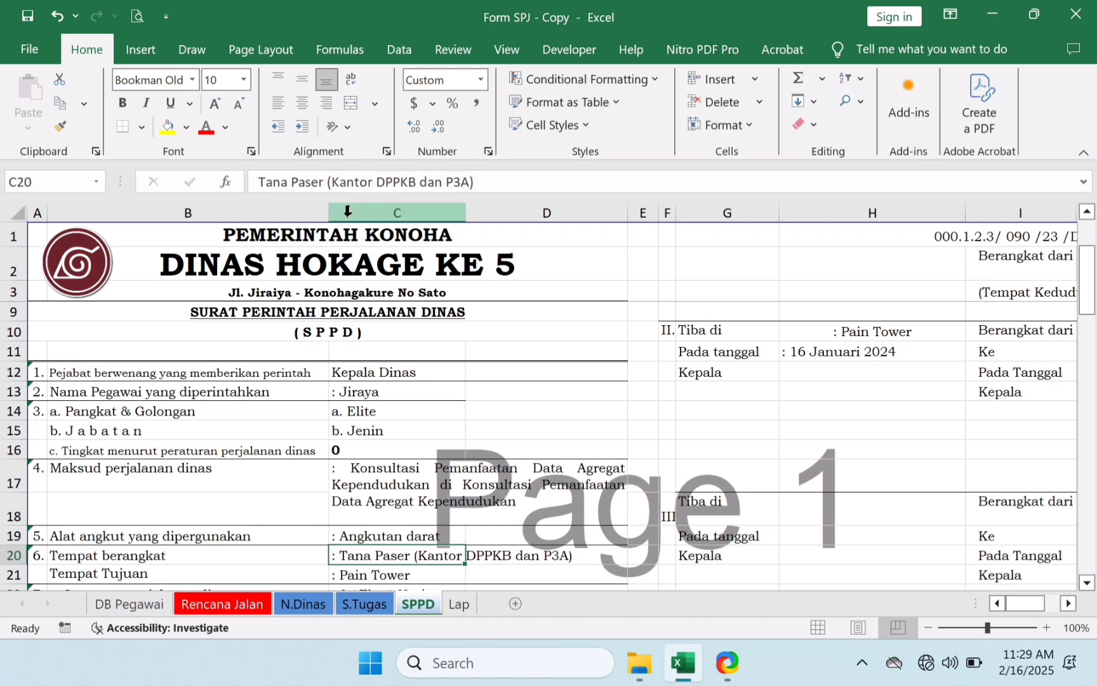
- Examine the Tempat berangkat entry in row 20 of the SPPD form
left_click(11, 555)
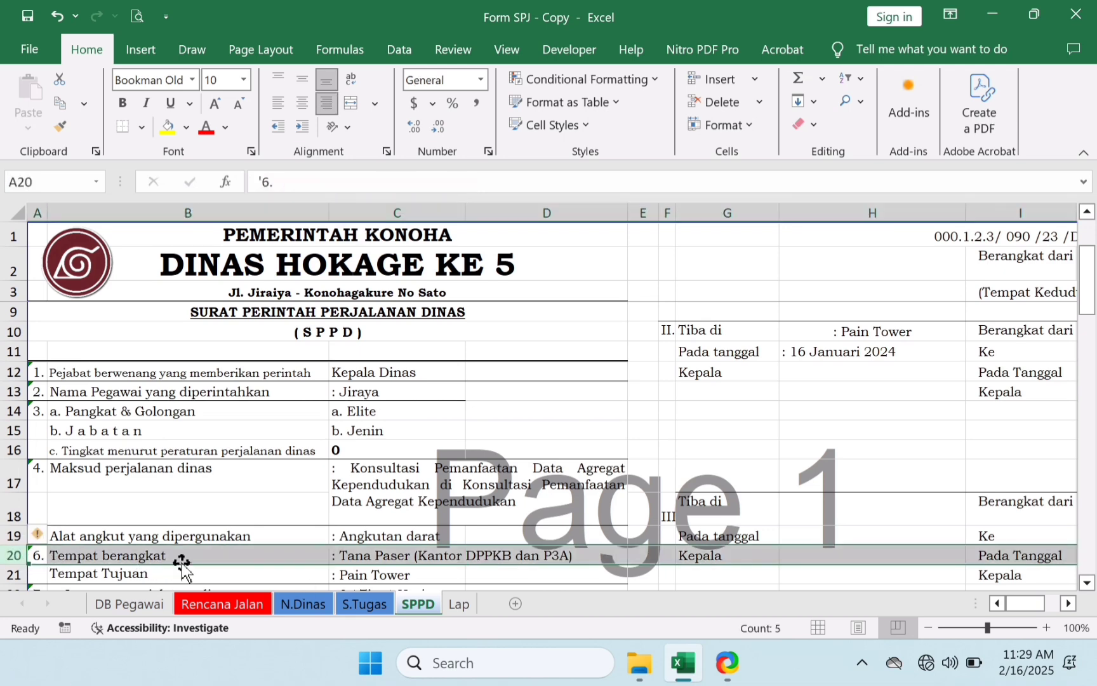
left_click(350, 555)
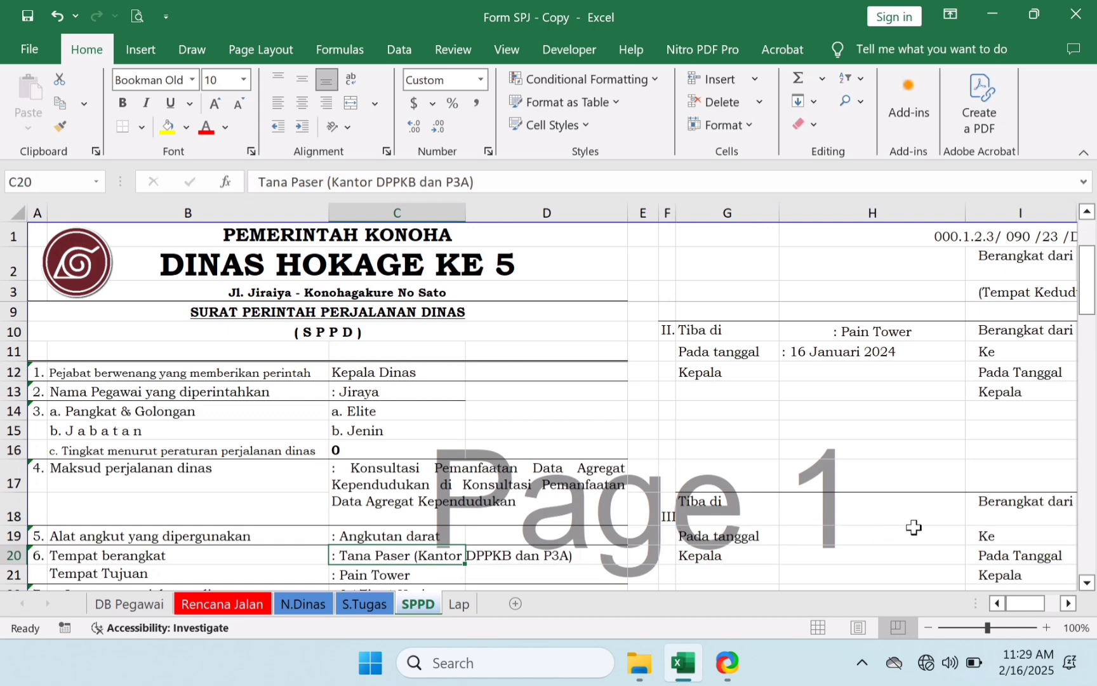
key("Right")
key("Right")
key("Right")
key("Right")
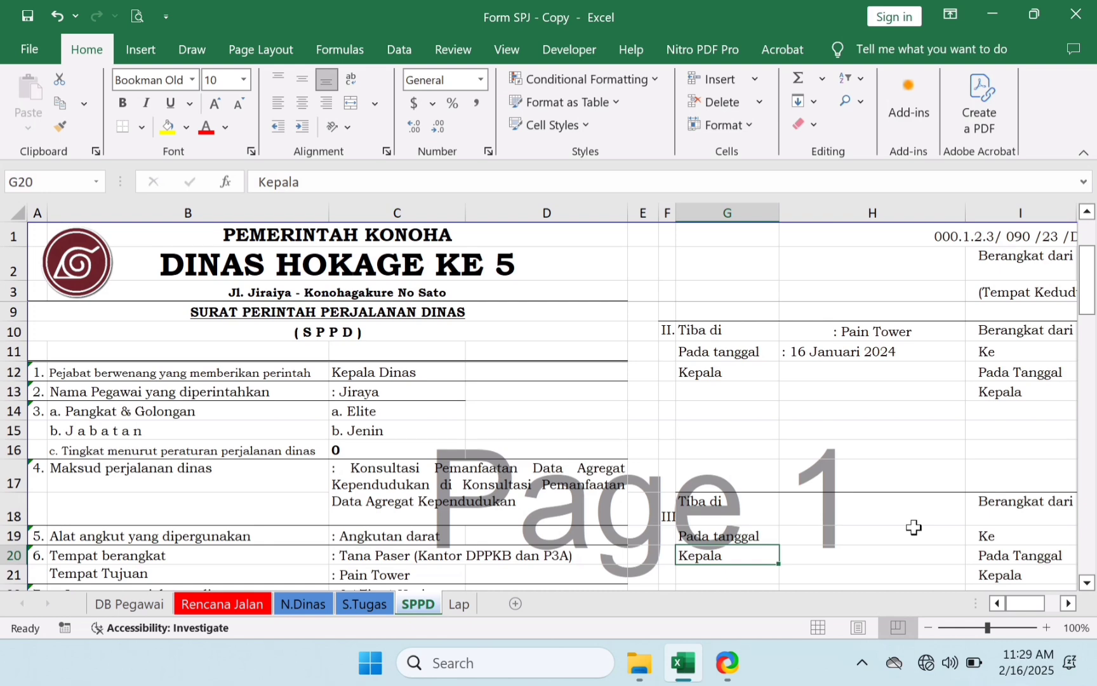
- Enter No. SPPD 25, 26 and 28 for travellers 2 to 4 in S4:S6 of the Rencana Jalan sheet
left_click(357, 394)
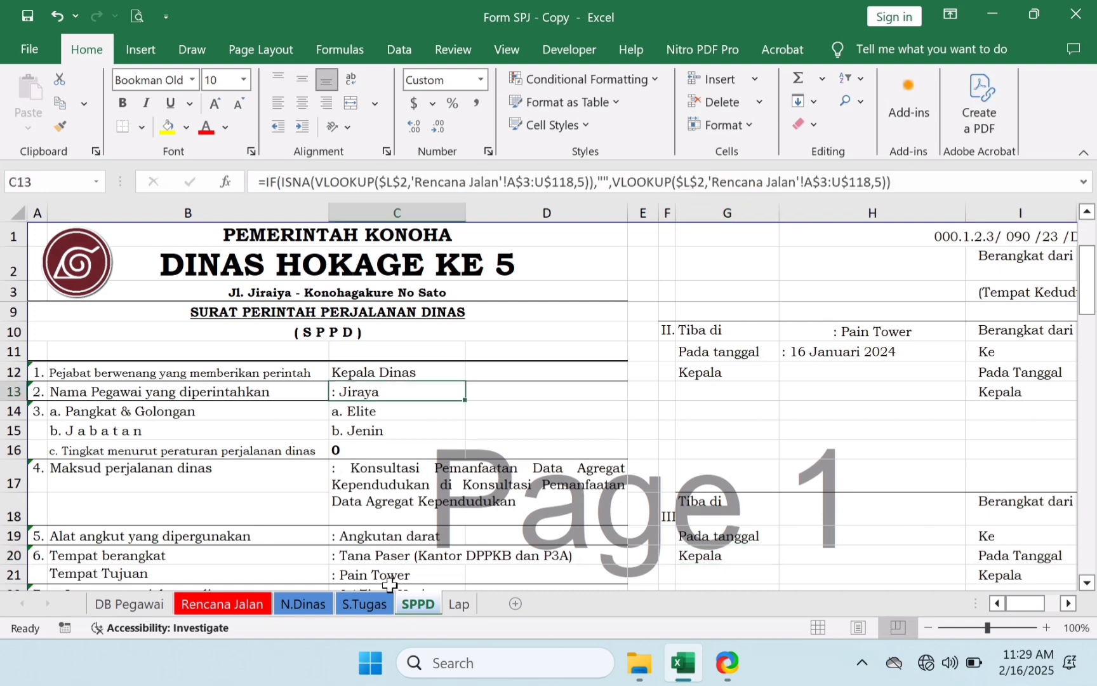
left_click(240, 604)
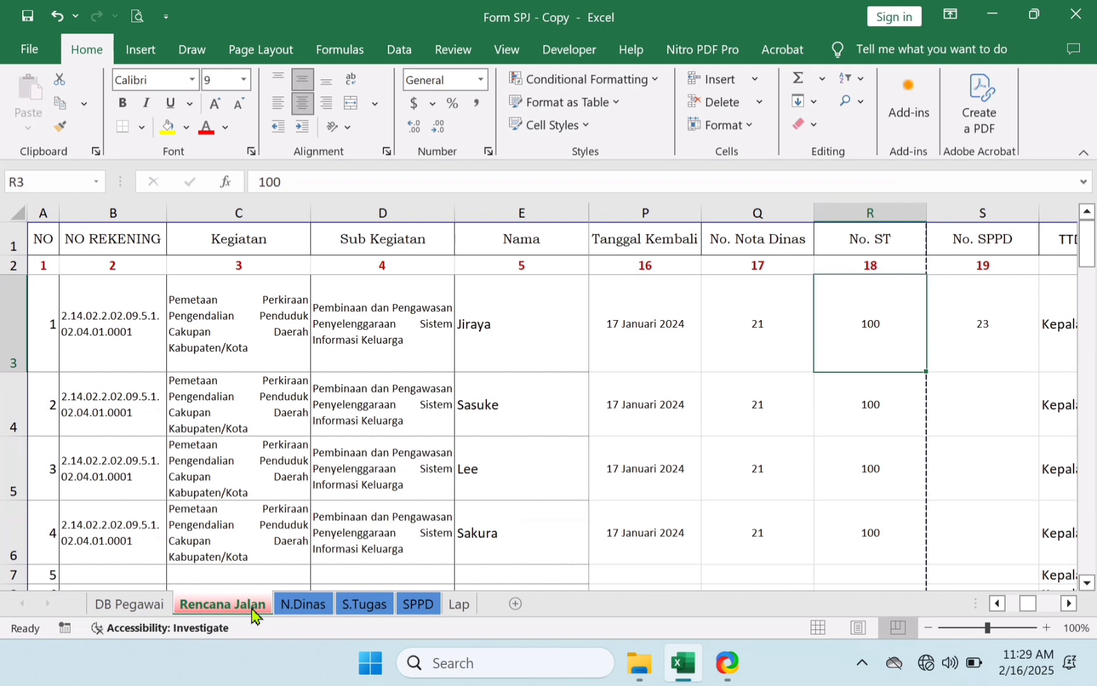
left_click(984, 331)
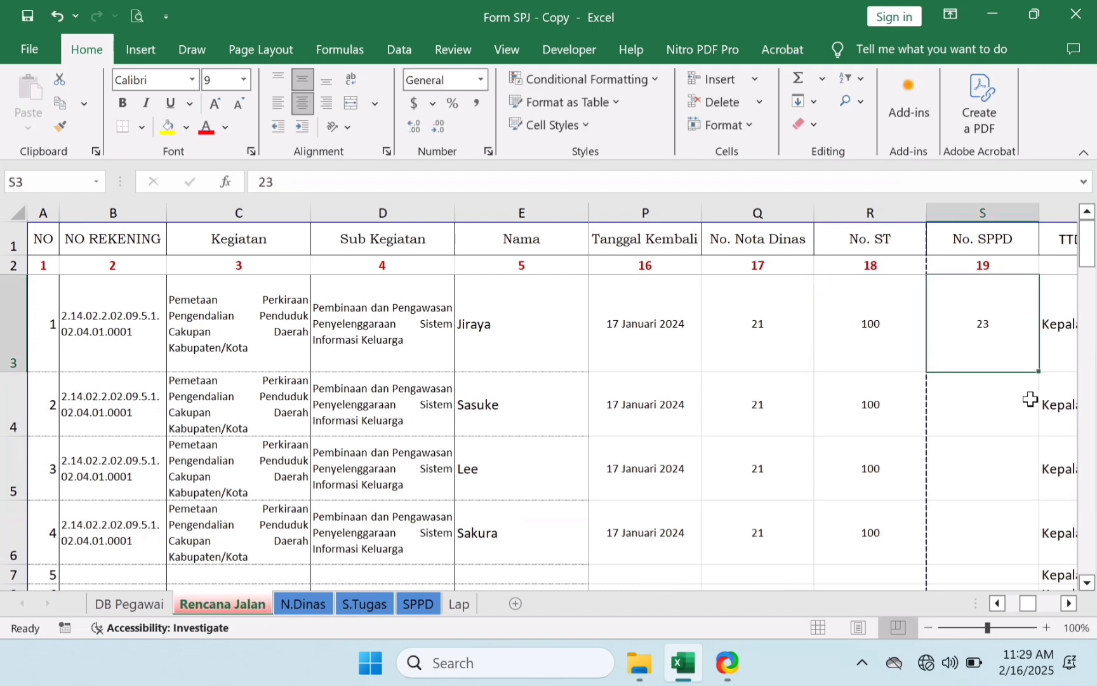
left_click(1030, 399)
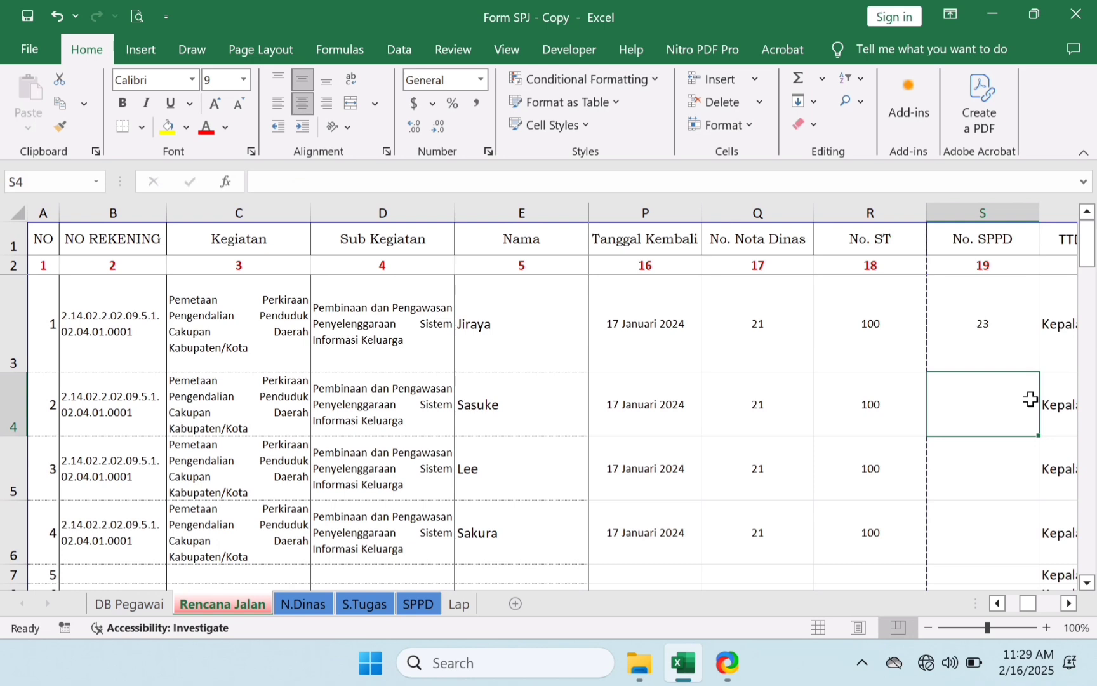
key("Up")
key("Down")
type("25")
key("Return")
type("2")
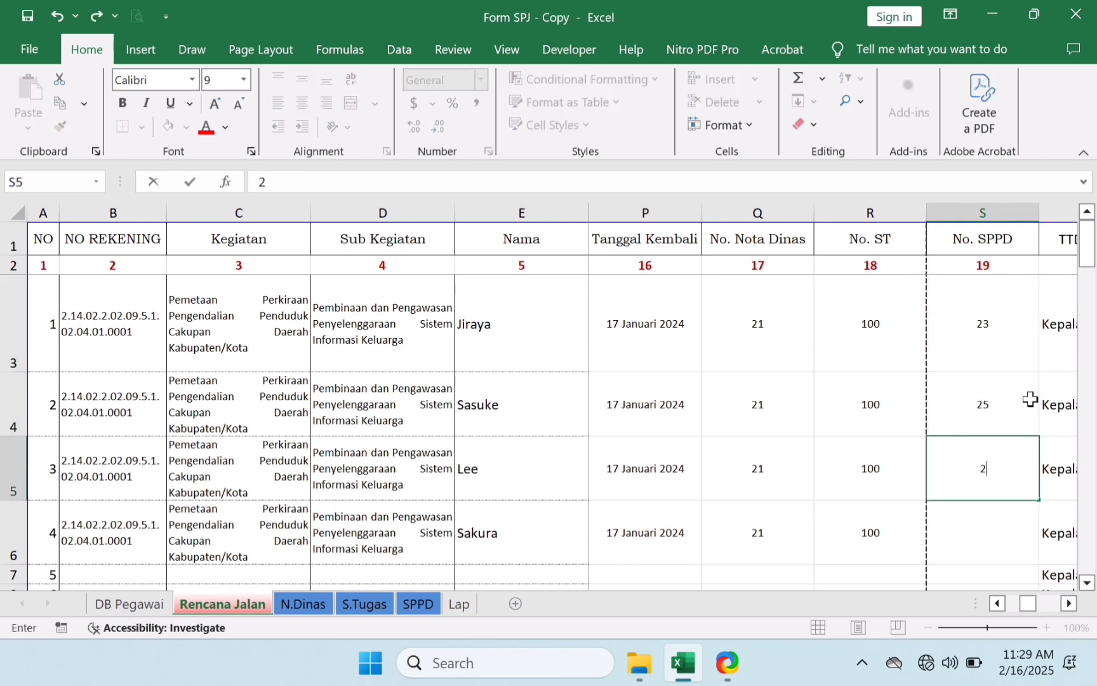
type("6")
key("Return")
type("28")
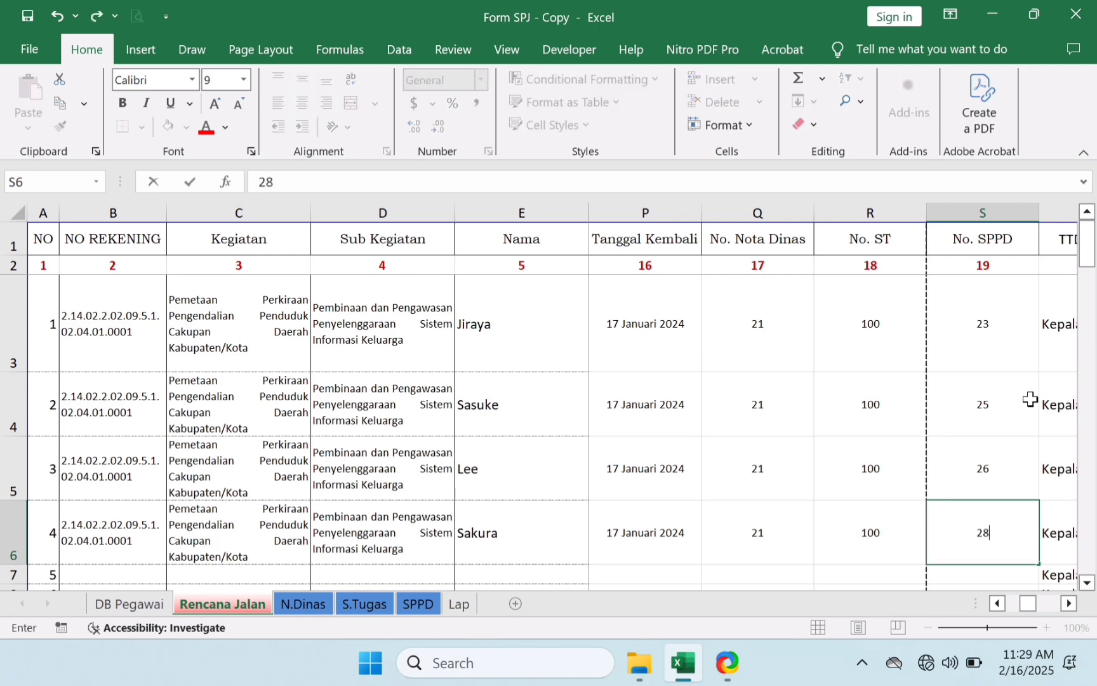
key("Return")
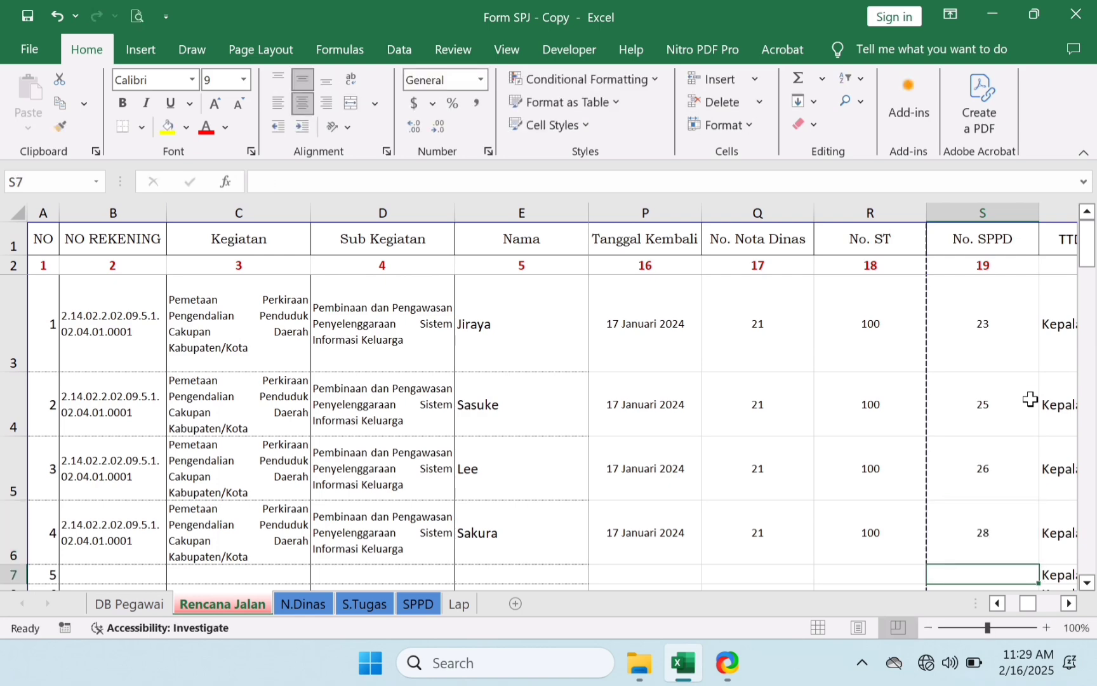
- Review the No. SPPD entries in column S against the four traveller names in column E of Rencana Jalan
scroll(1030, 399, "down", 1)
key("Up")
key("Up")
key("Up")
key("Up")
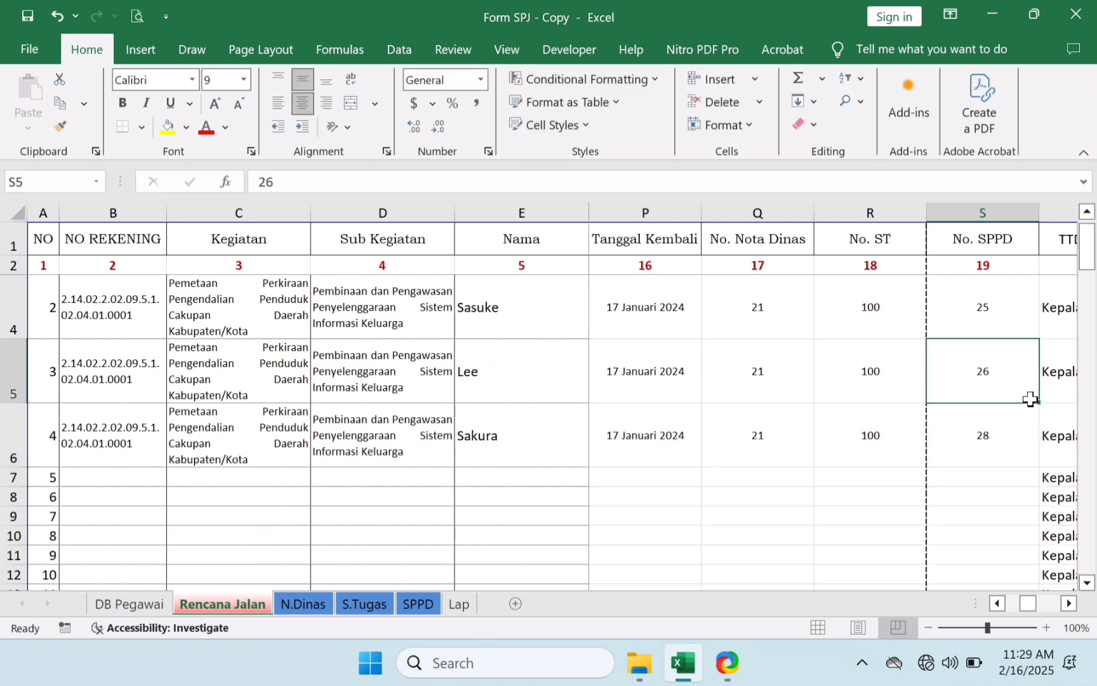
key("Down")
key("Down")
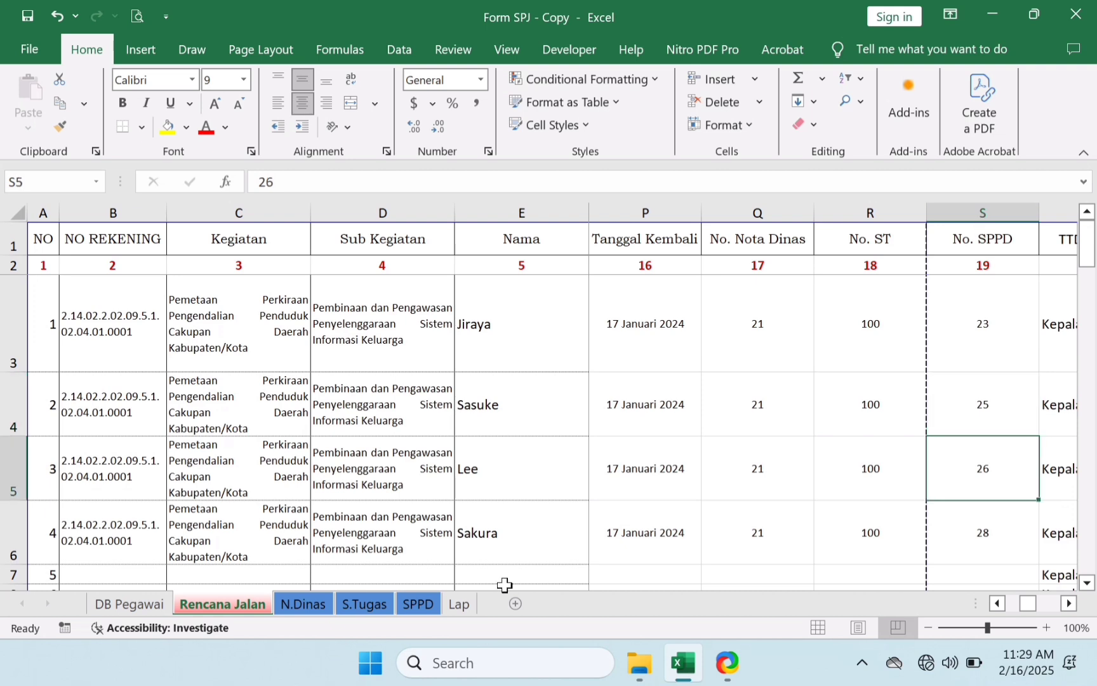
left_click(495, 552)
left_click(493, 493)
left_click(506, 395)
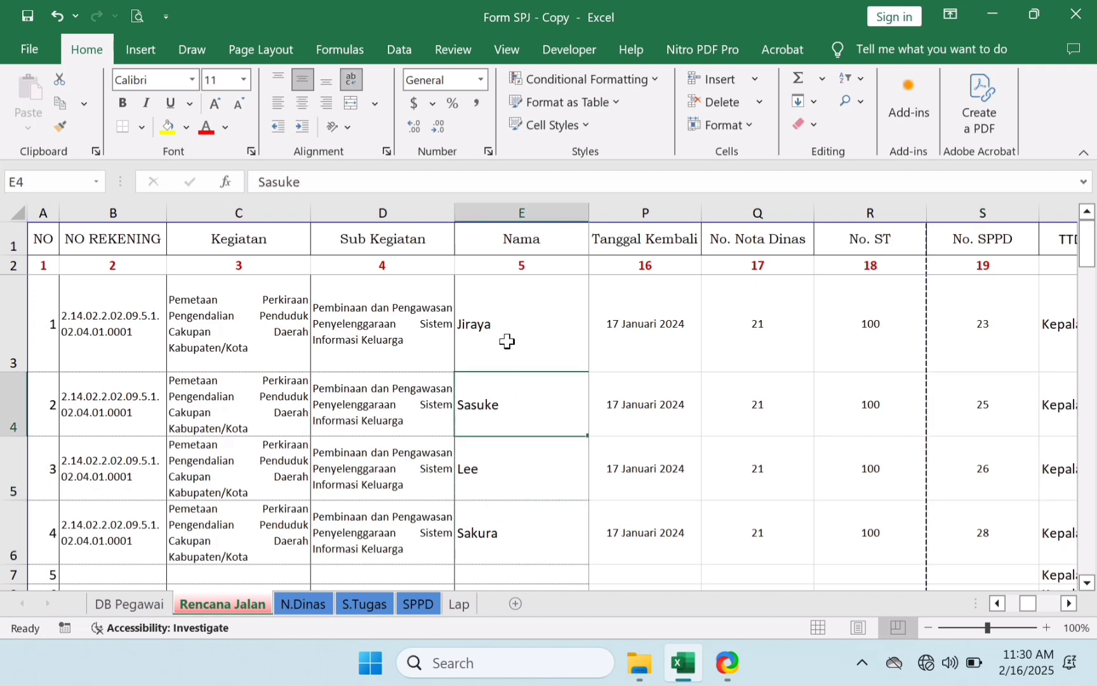
left_click(506, 341)
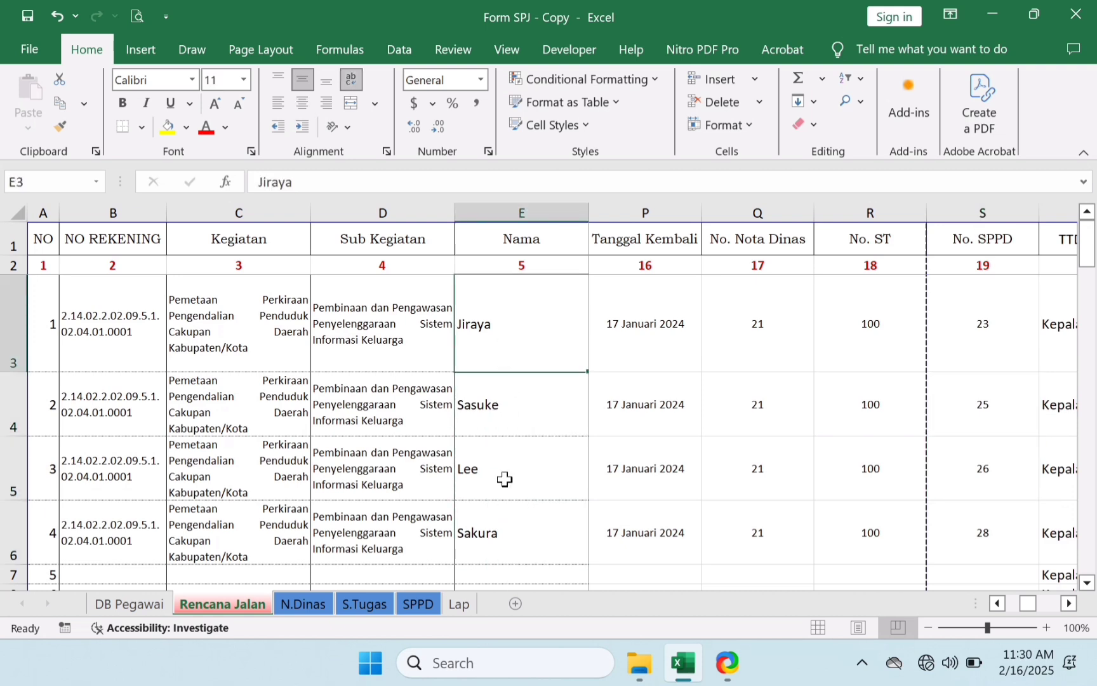
- Switch the SPPD form to record 2 with the record selector beside L2
left_click(428, 609)
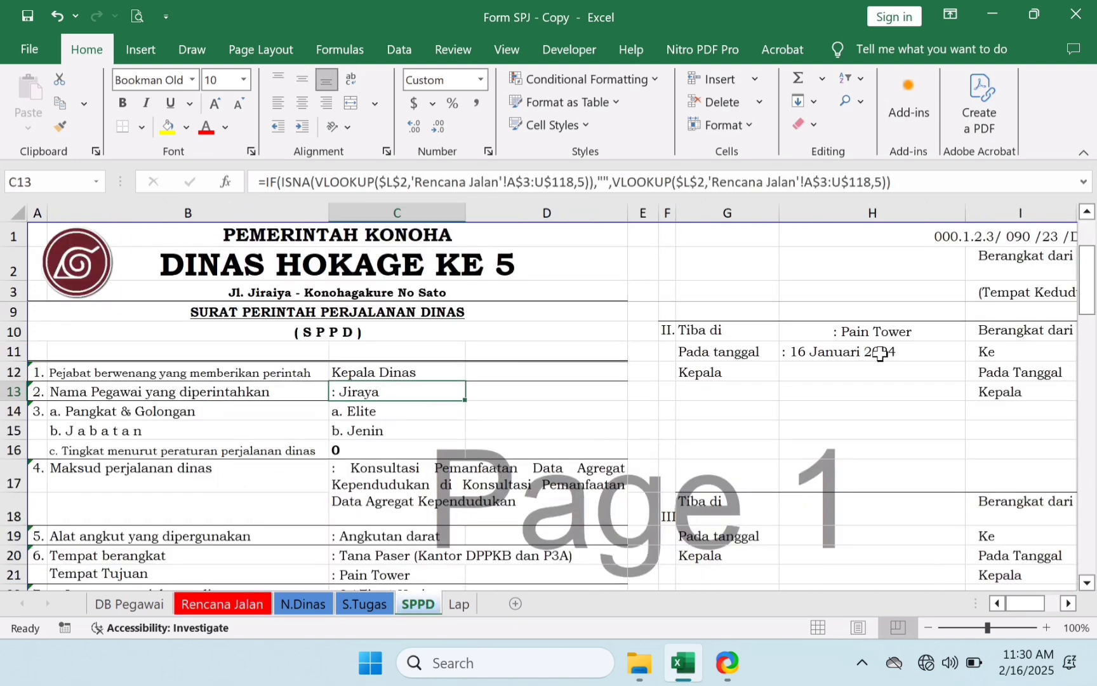
key("Right")
key("Right")
key("Right")
key("Right")
key("Right")
key("Right")
key("Right")
key("Right")
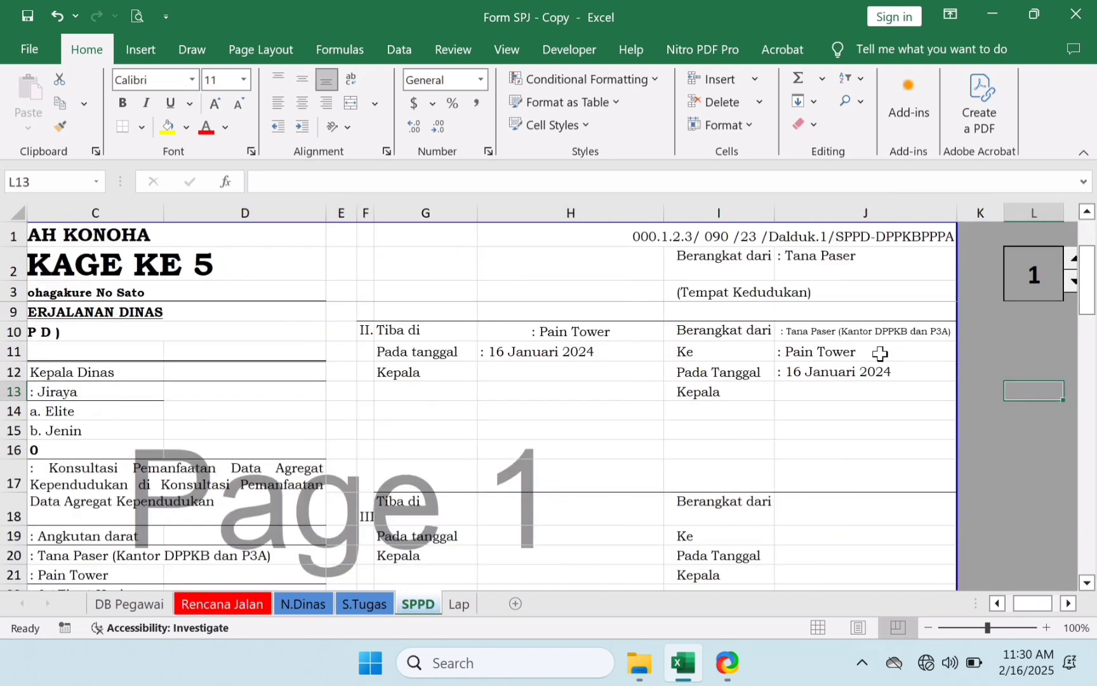
key("Right")
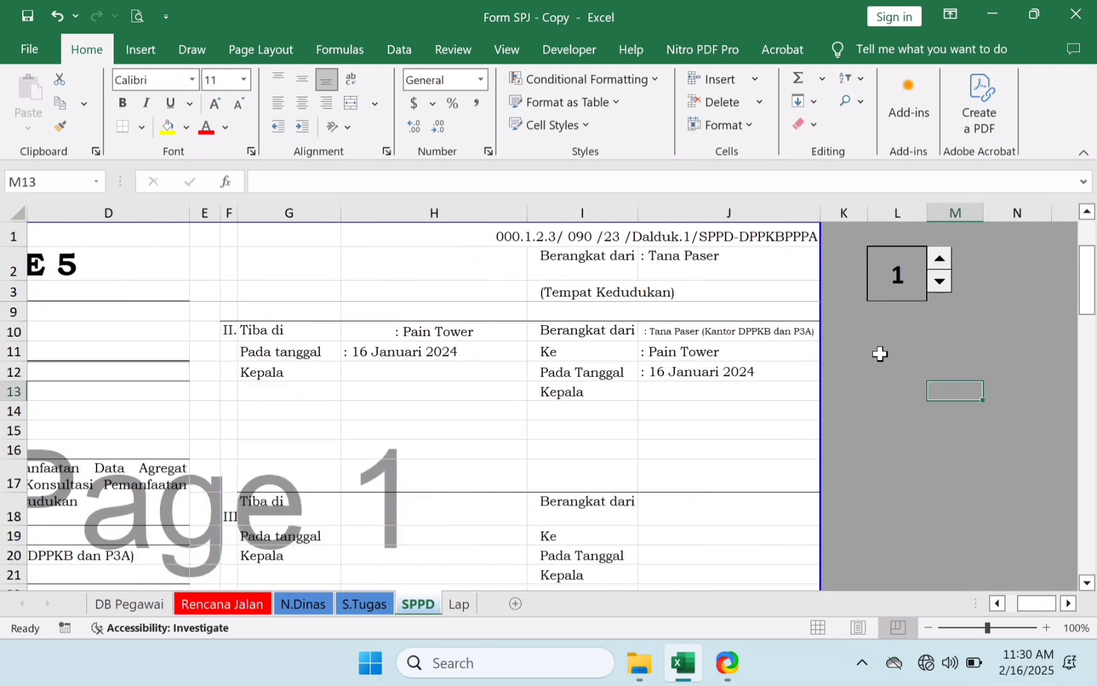
left_click(941, 264)
left_click(899, 277)
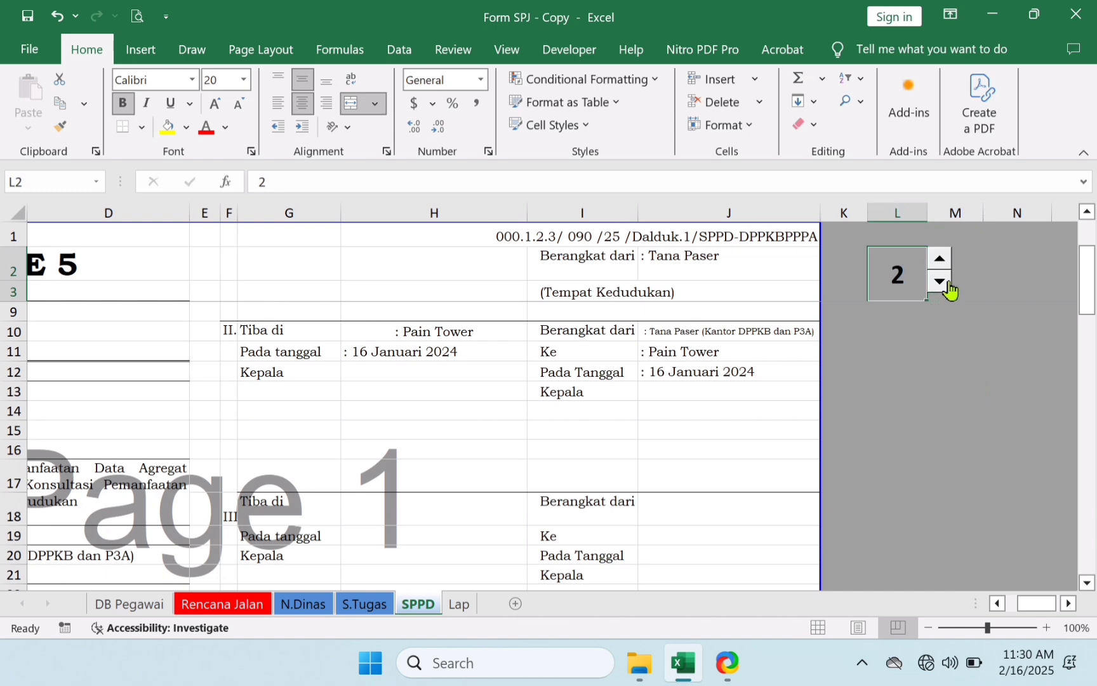
left_click(946, 284)
left_click(946, 264)
- Check the employee name in C13 and the departure place in C20 of the SPPD form for record 2
left_click(392, 450)
key("Left")
key("Left")
key("Left")
key("Left")
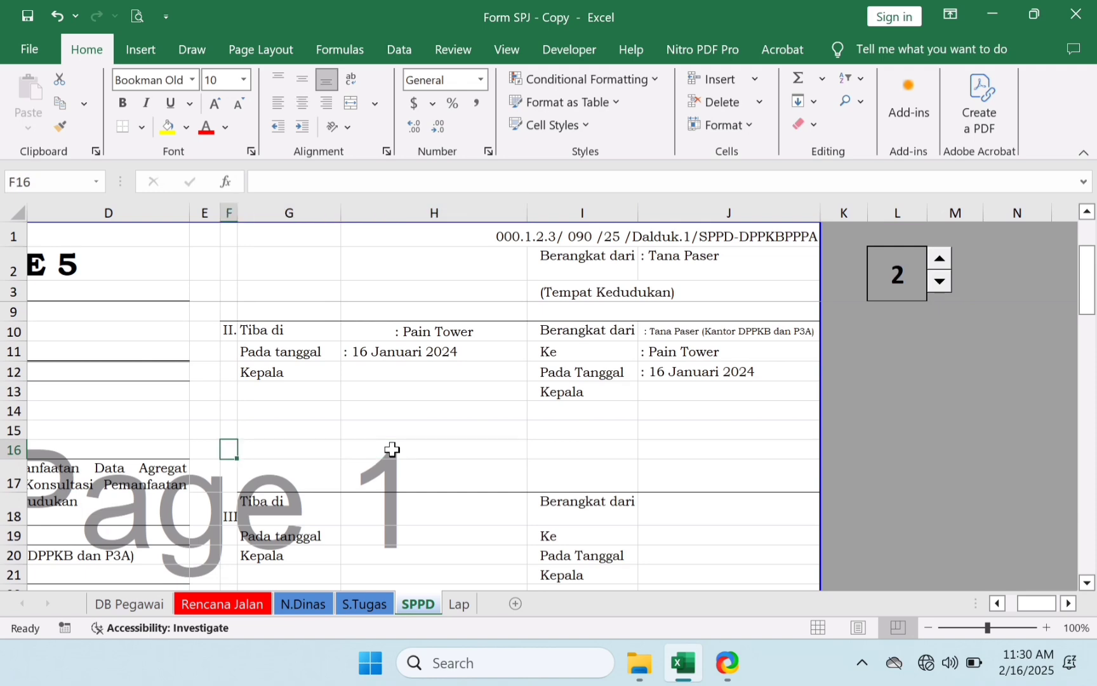
key("Left")
key("Left")
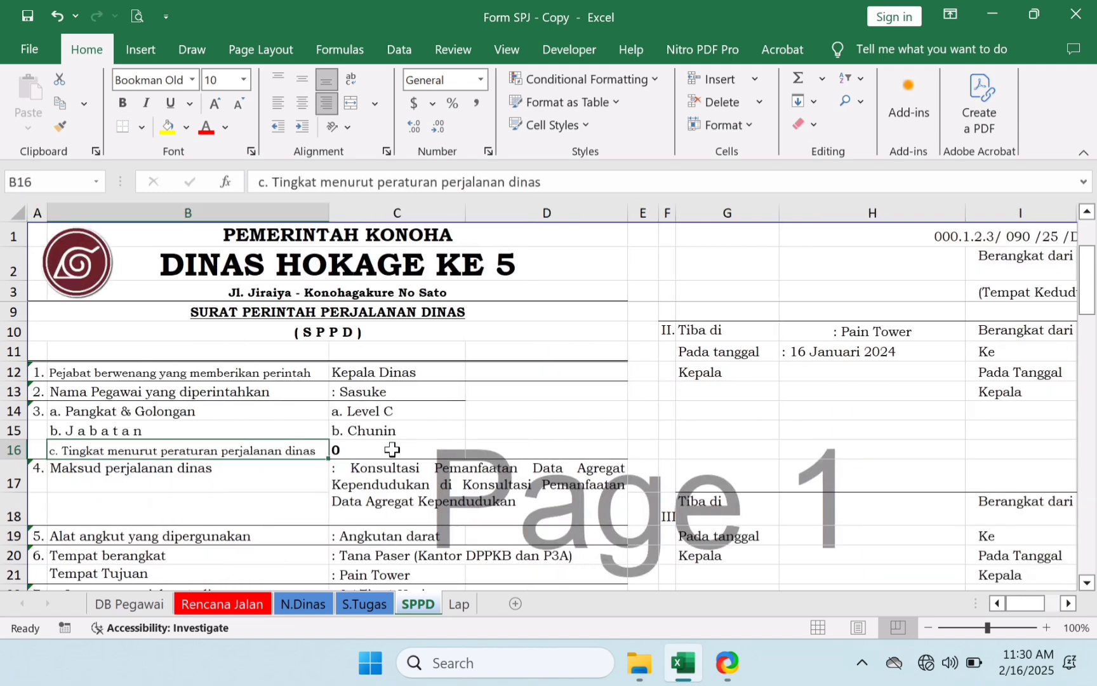
left_click(381, 396)
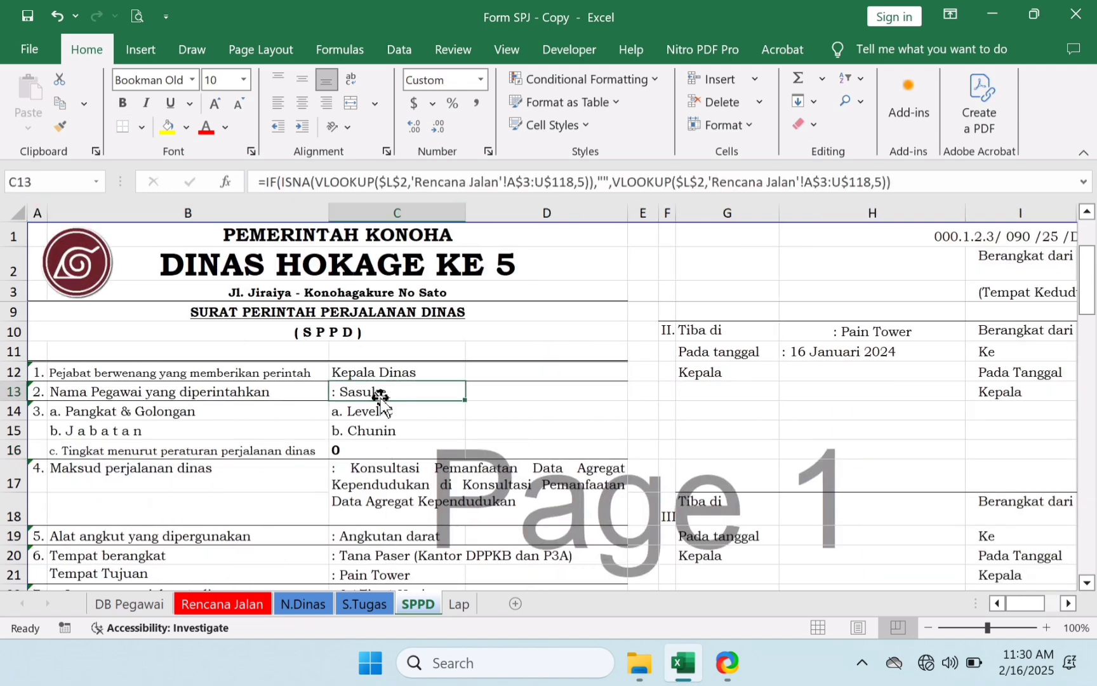
left_click(380, 555)
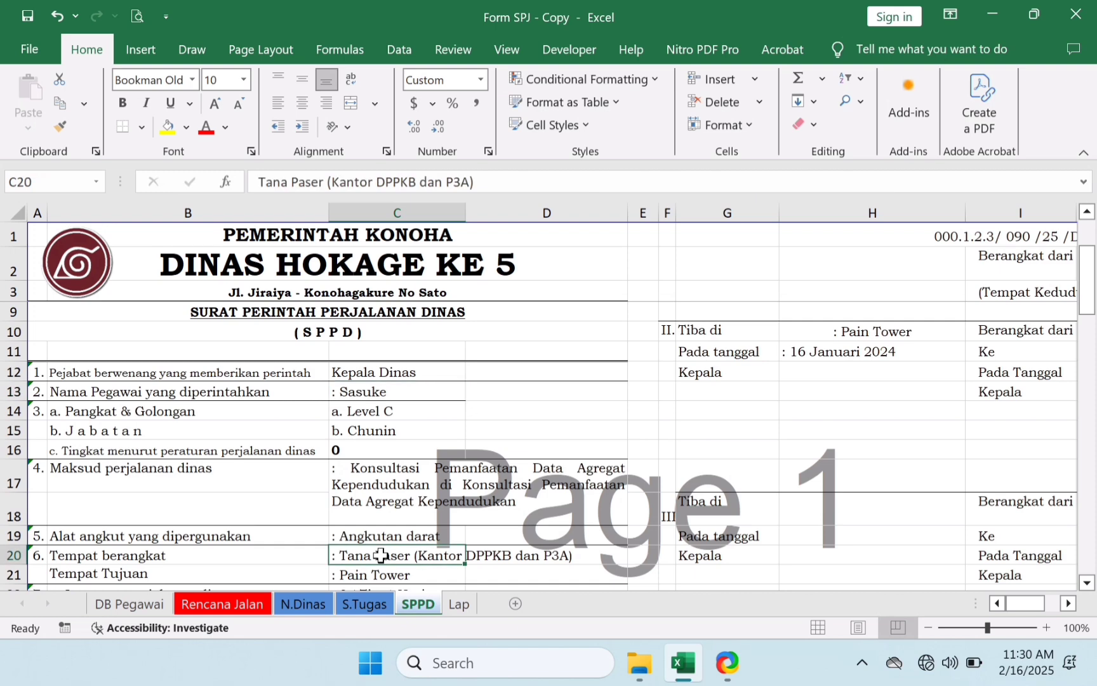
- Check the SPPD number shown in J1 of the form for the selected record
left_click(1045, 235)
key("Right")
key("Right")
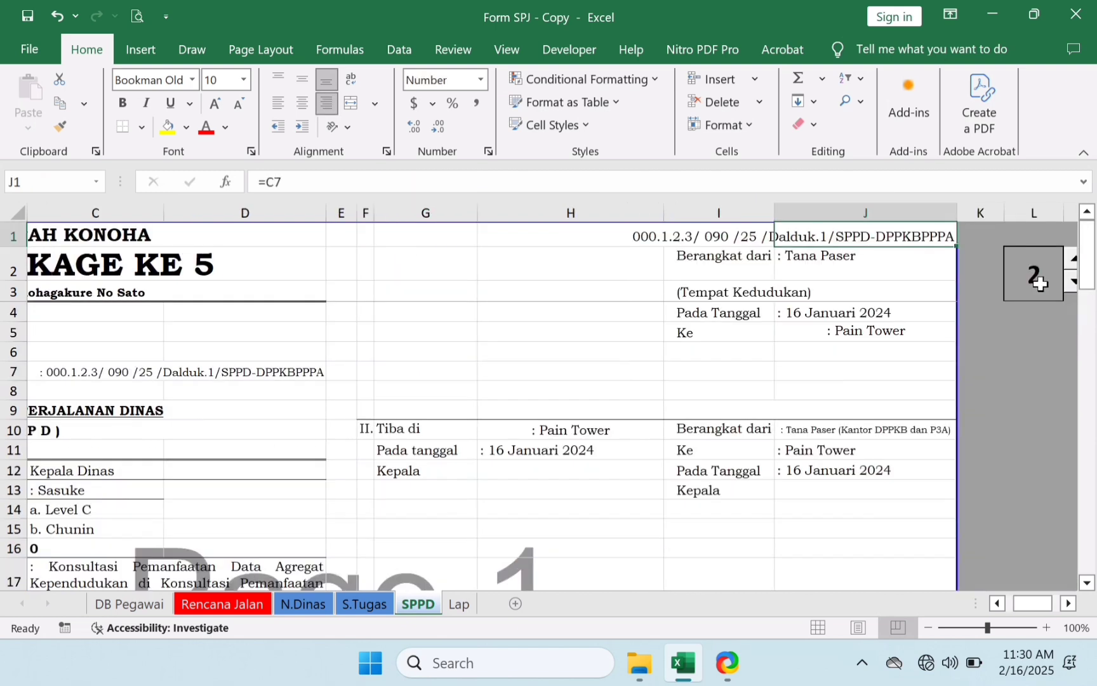
key("Left")
left_click(752, 241)
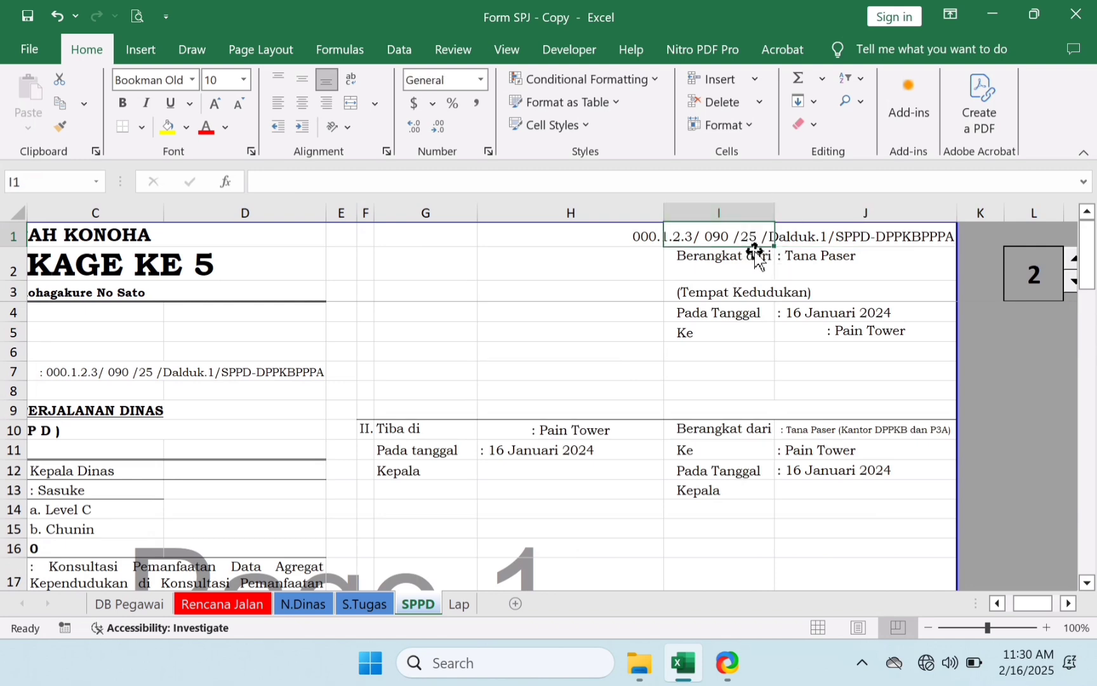
- Compare the second traveller's name in E4 and No. SPPD in S4 of Rencana Jalan with the SPPD form for record 2
left_click(221, 605)
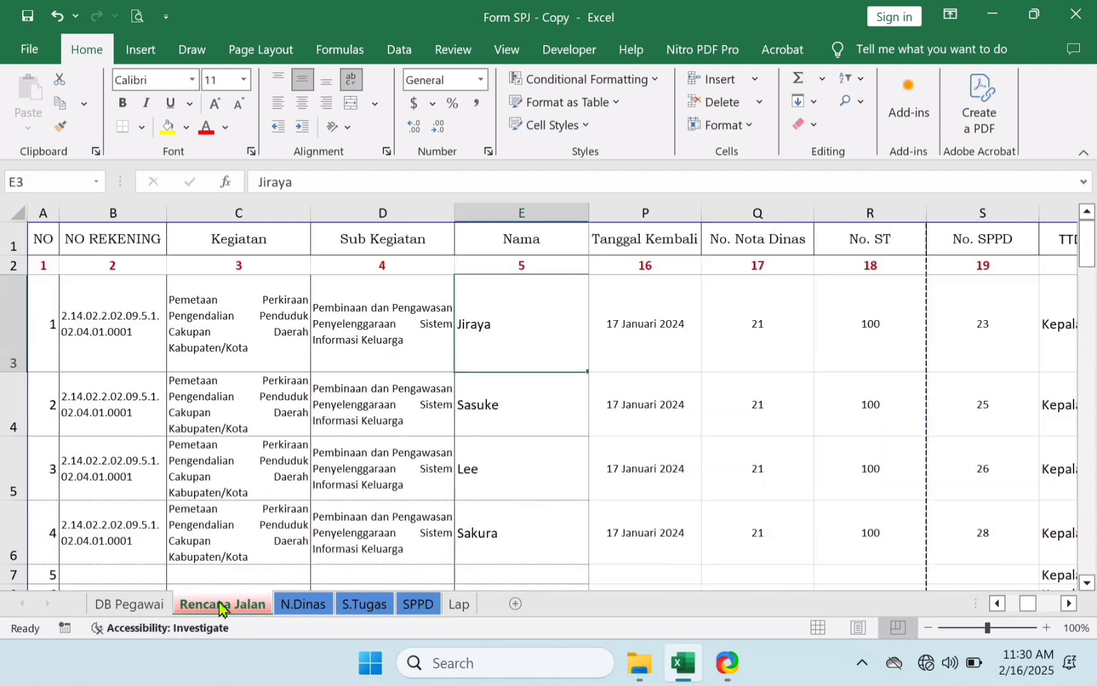
left_click(991, 402)
left_click(519, 420)
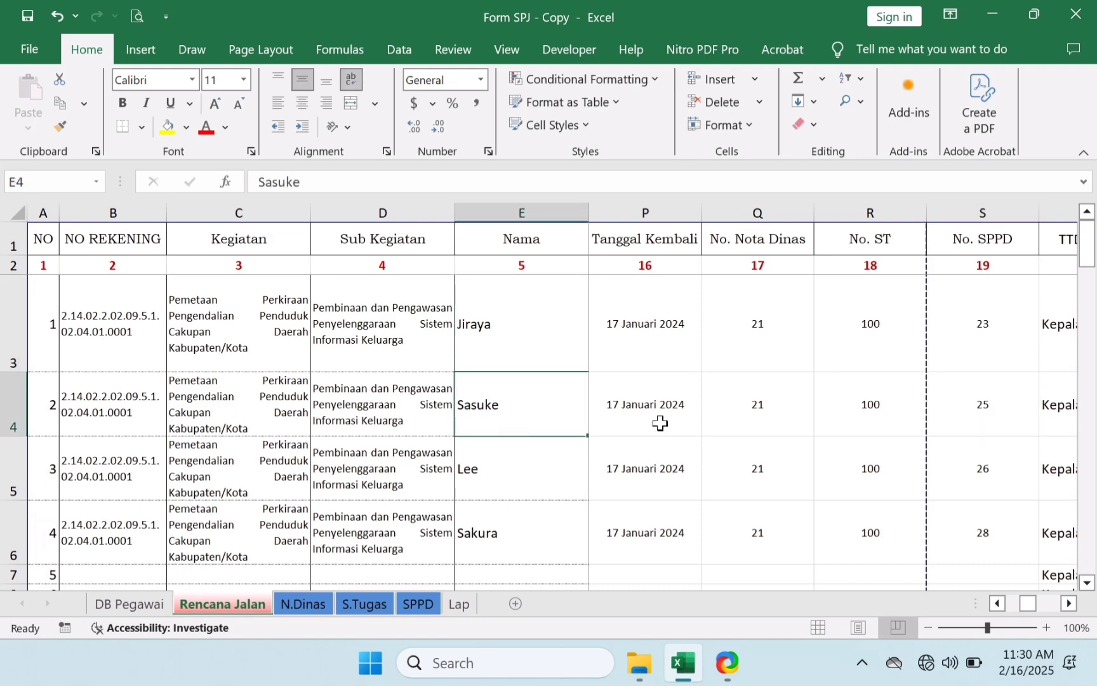
left_click(977, 422)
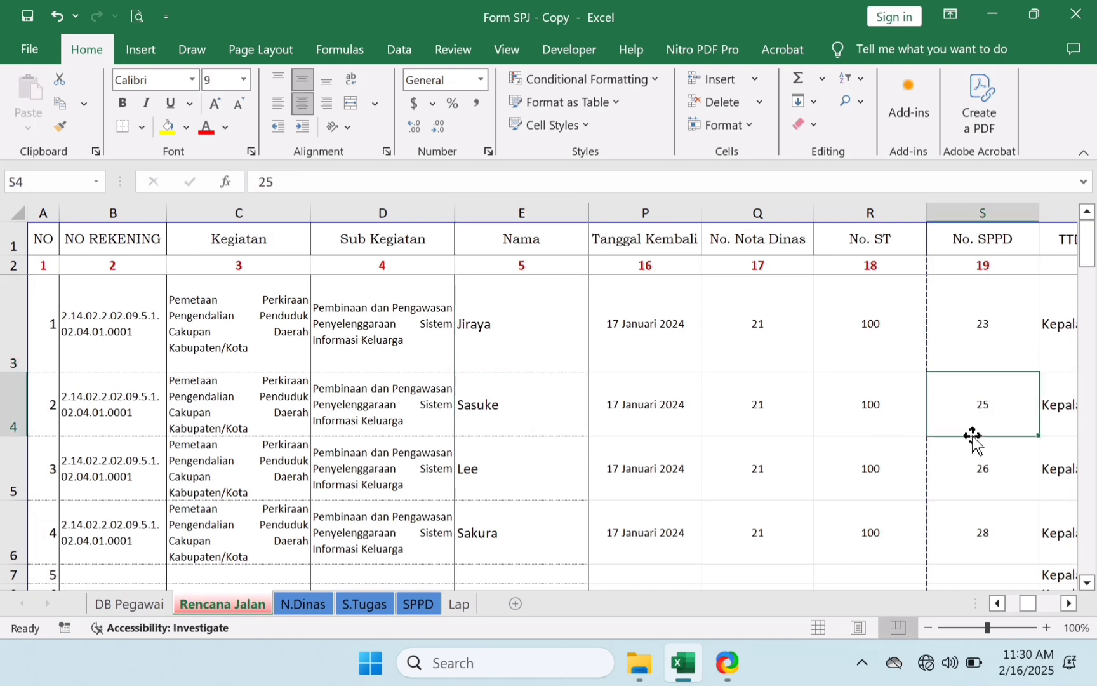
left_click(426, 611)
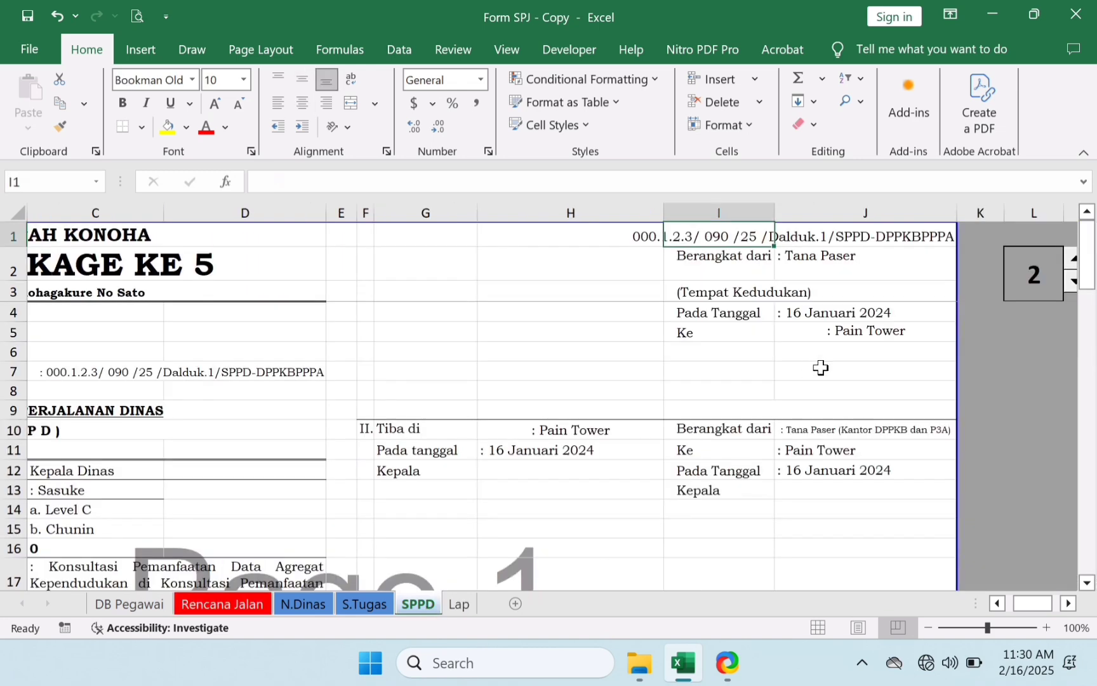
key("Right")
key("Right")
key("Right")
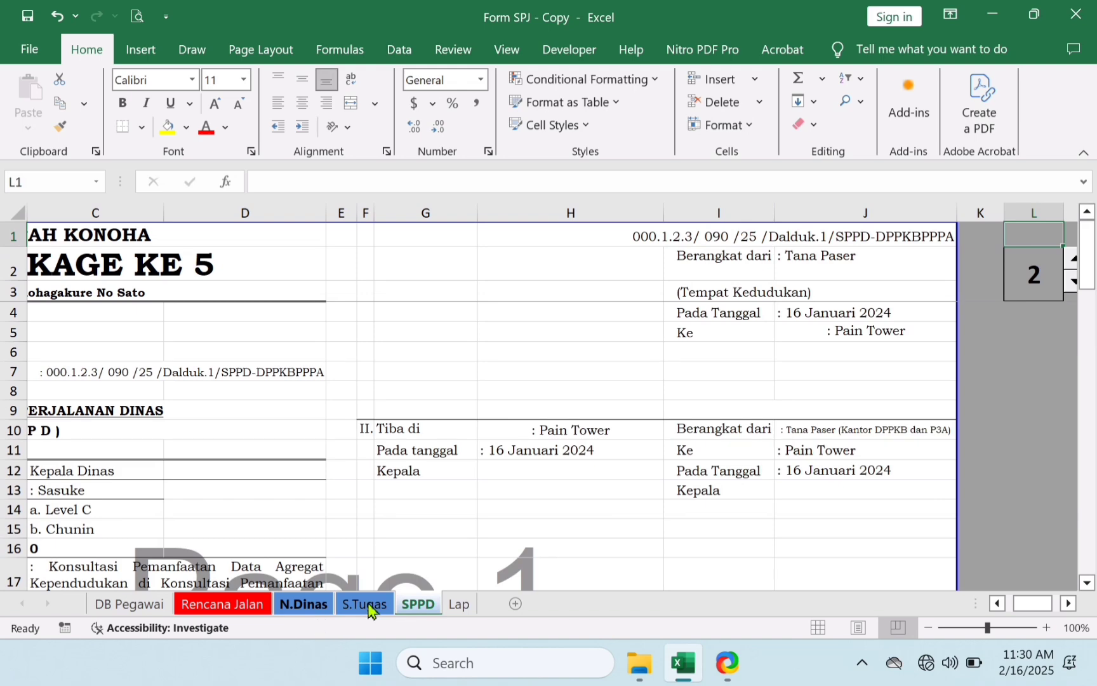
- Look over the N.Dinas, S.Tugas and SPPD sheets in turn
left_click(306, 606)
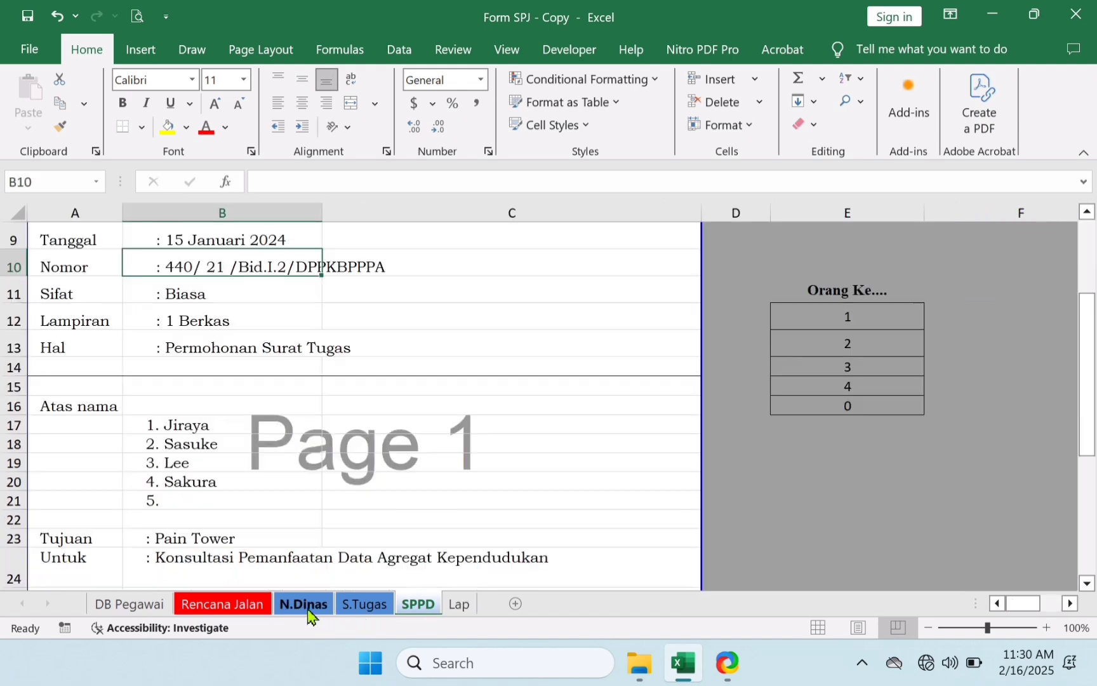
left_click(353, 606)
left_click(420, 604)
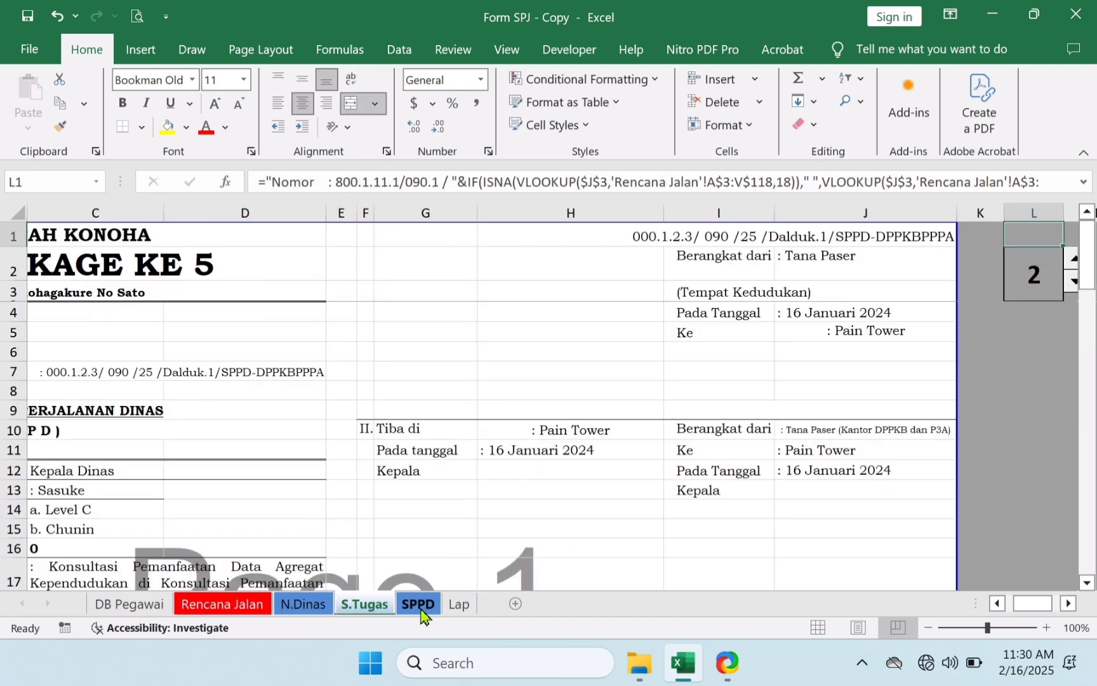
- Review the Laporan Perjalanan Dinas on the Lap sheet from its opening sections through the HASIL PERJALANAN rows
left_click(459, 607)
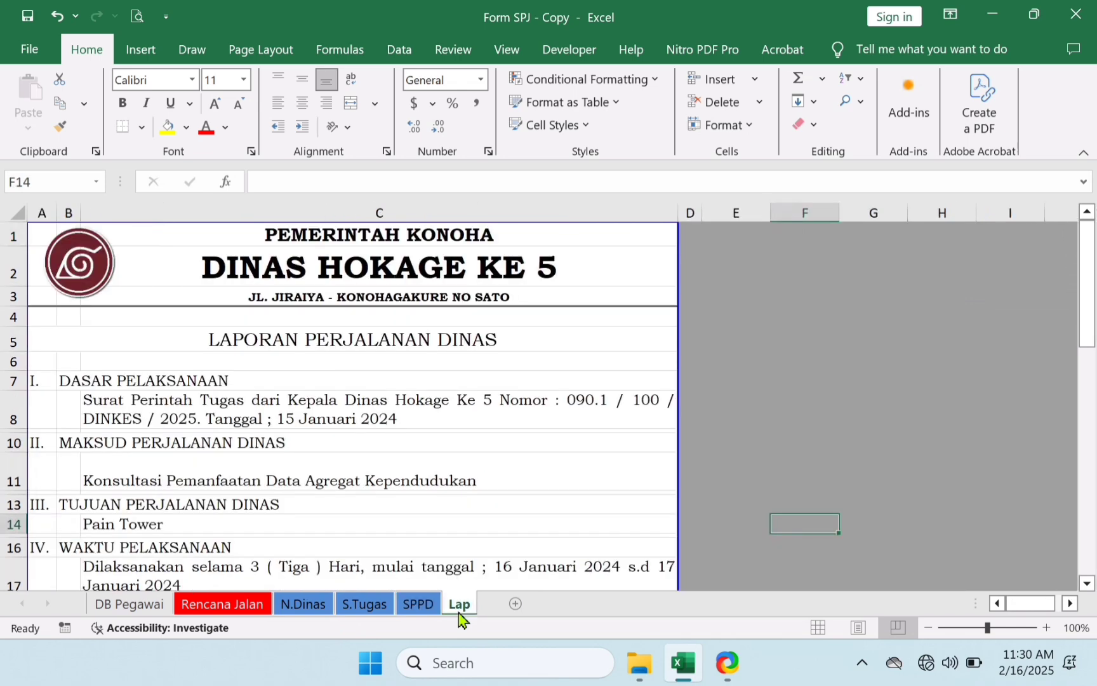
left_click(495, 553)
key("Down")
key("Down")
key("Down")
key("Down")
key("Down")
key("Down")
key("Down")
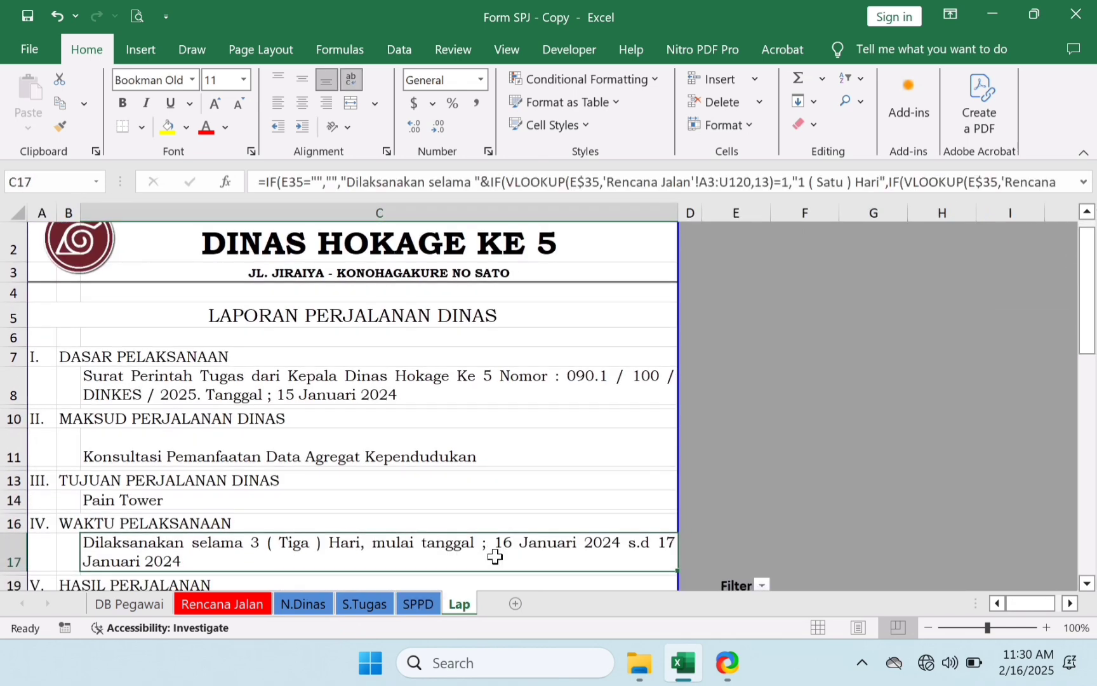
key("Down")
key("Down")
key("Down")
key("Down")
key("Down")
key("Down")
key("Down")
key("Down")
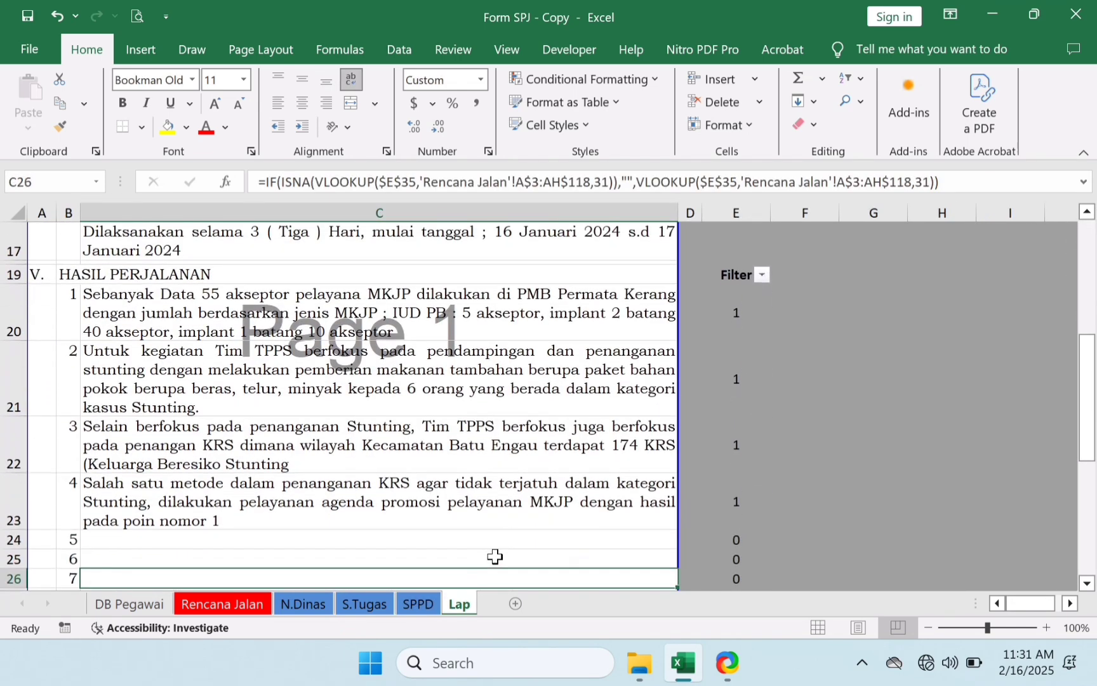
- Review the PENUTUP section and Pelaksana signature list of the report, including the Pelaksana record number in E35
key("Down")
key("Down")
key("Down")
key("Down")
key("Down")
key("Down")
key("Down")
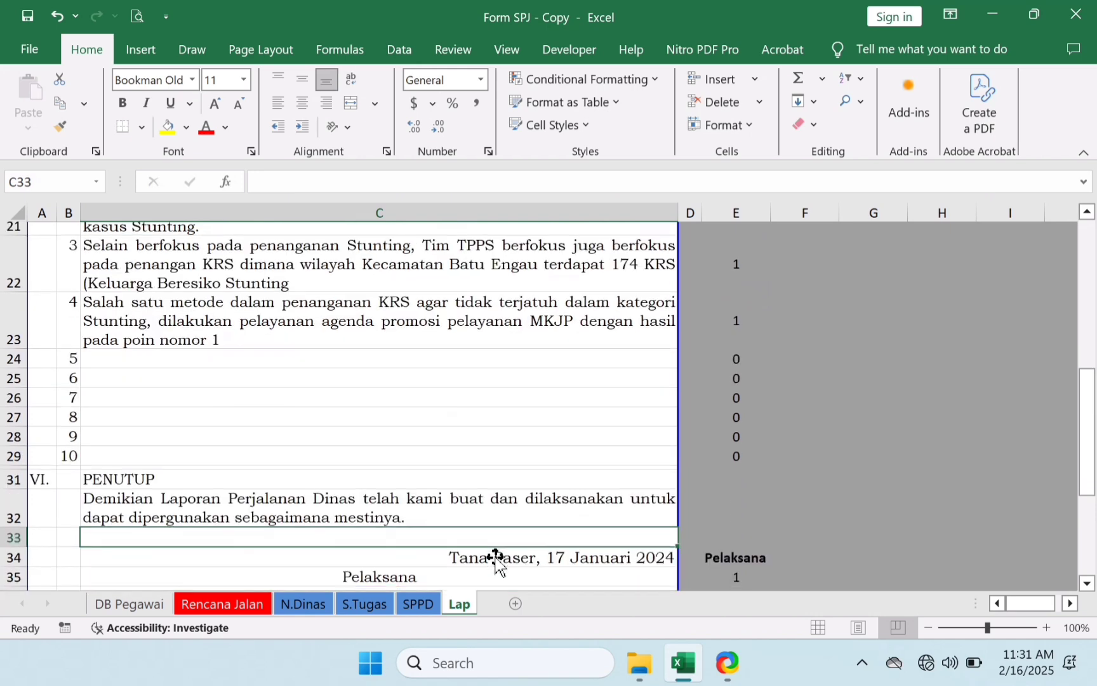
key("Down")
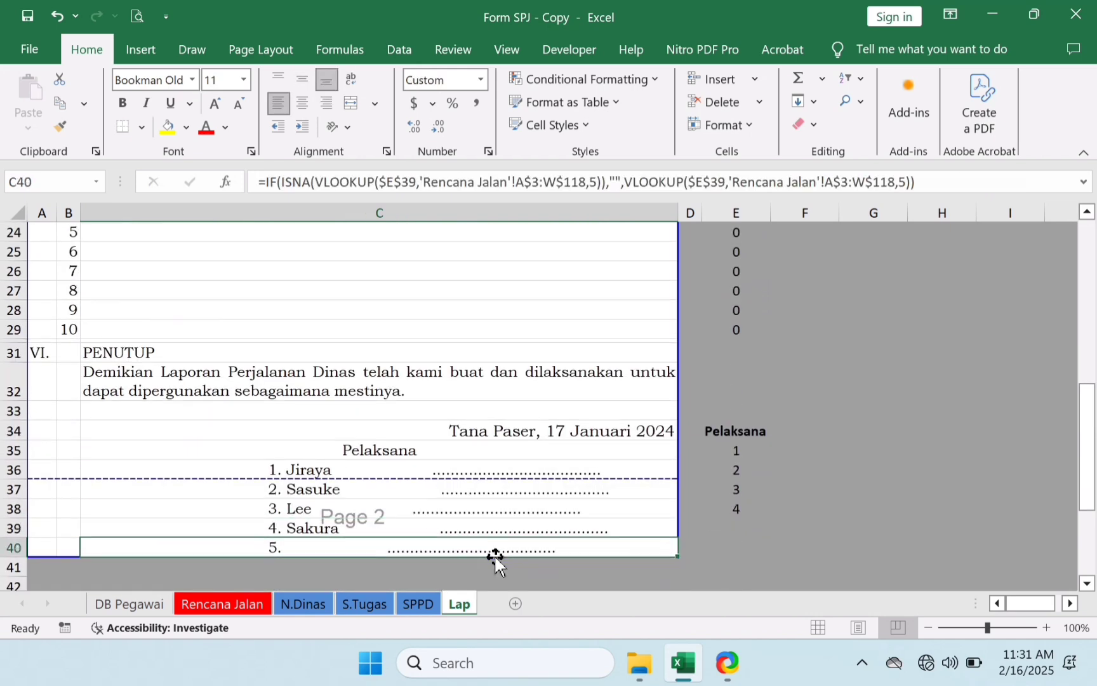
left_click(740, 451)
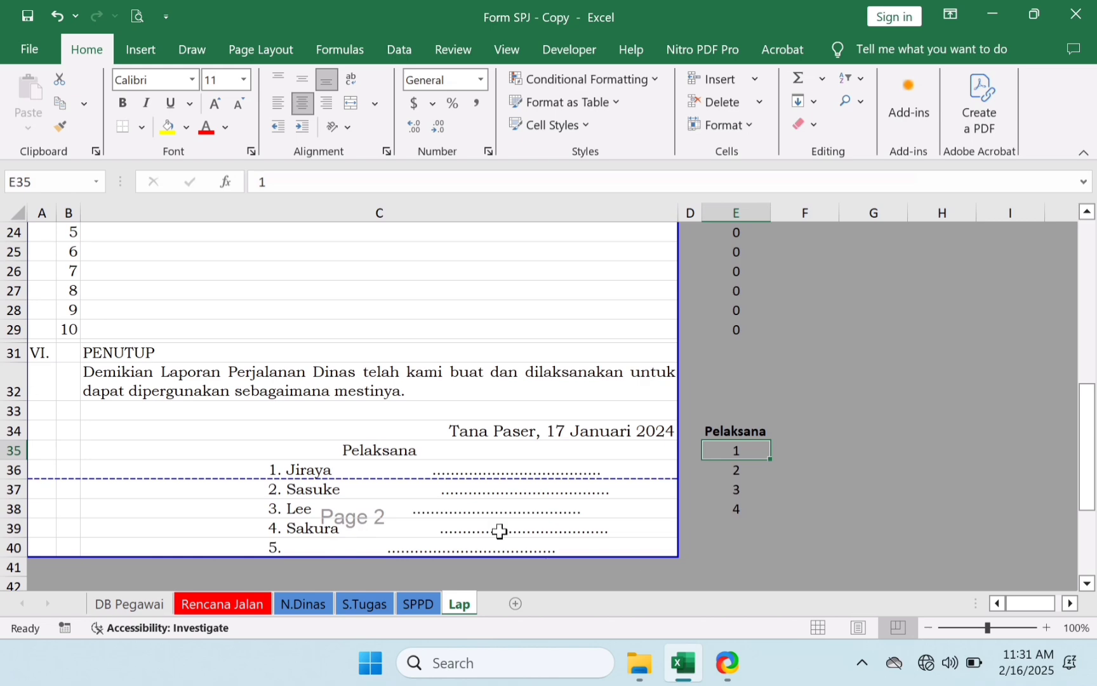
- Check the blank HASIL PERJALANAN rows 5 to 10 in C24:C29 of the report
mouse_move(1091, 520)
left_mouse_down()
mouse_move(1090, 434)
mouse_move(1089, 505)
left_mouse_up()
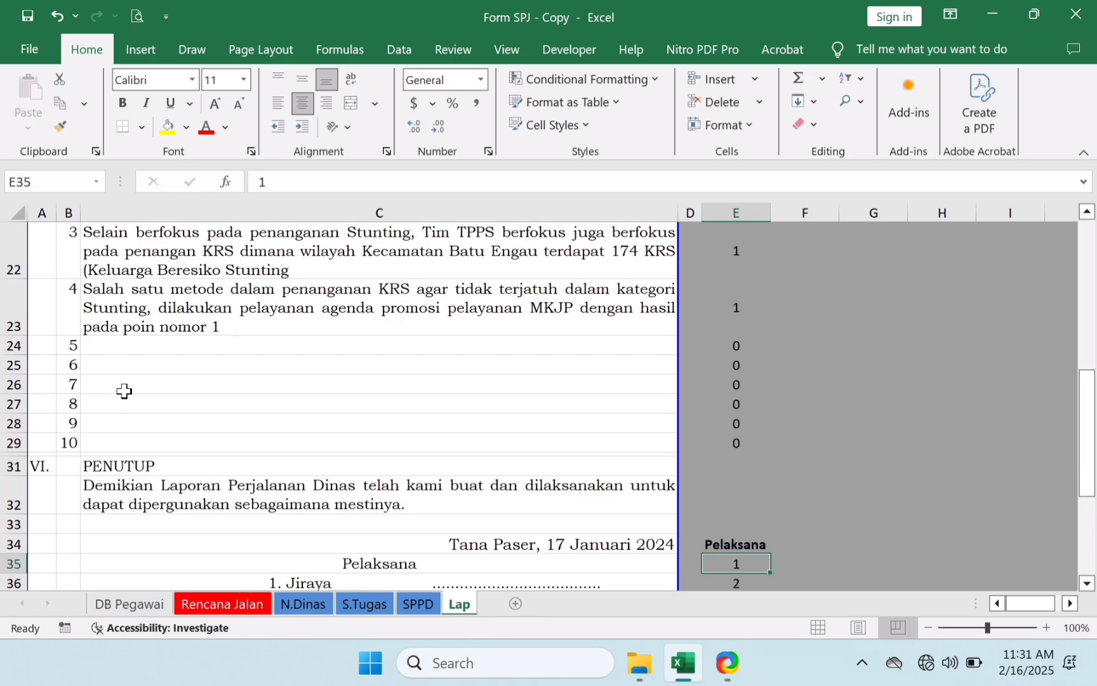
left_click(141, 344)
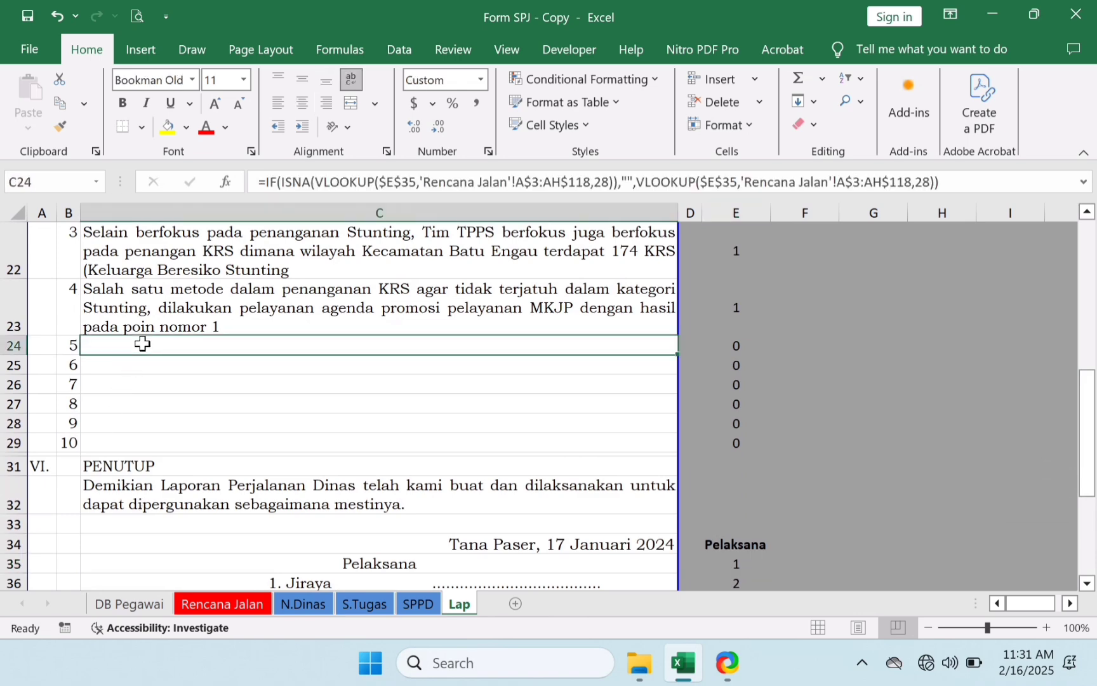
key("Down")
key("Down")
key("Down")
key("Down")
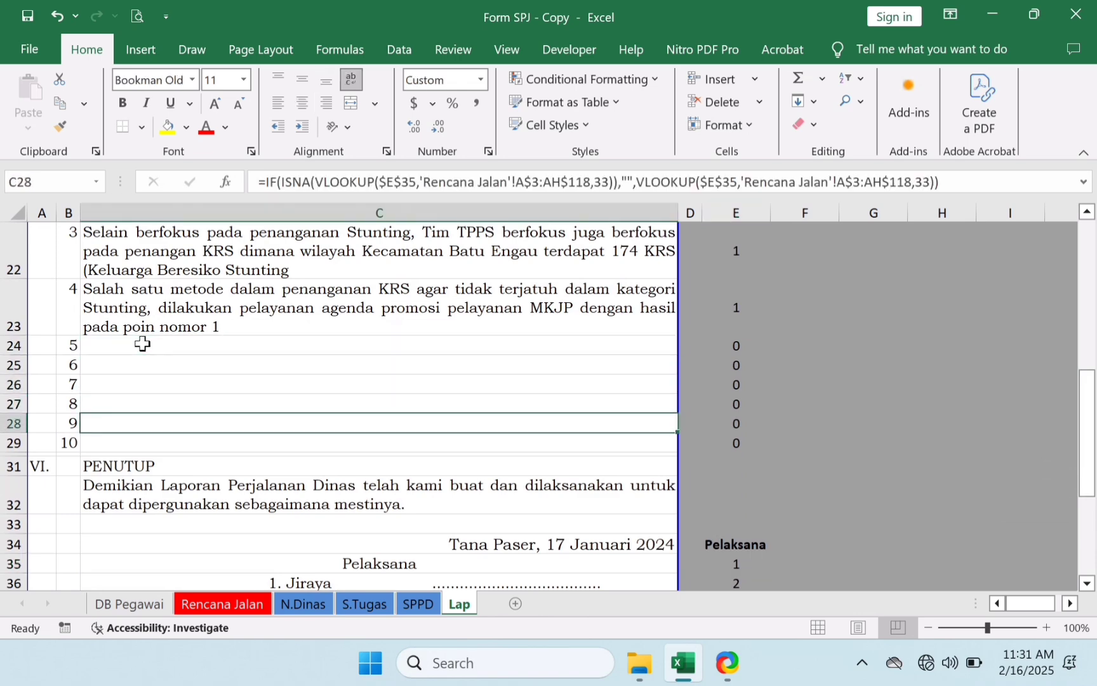
key("Down")
- Examine the filled HASIL PERJALANAN points 1 to 4 in C20:C23 and their lookup formulas
key("Up")
key("Up")
key("Up")
key("Up")
key("Up")
key("Up")
key("Up")
key("Up")
key("Up")
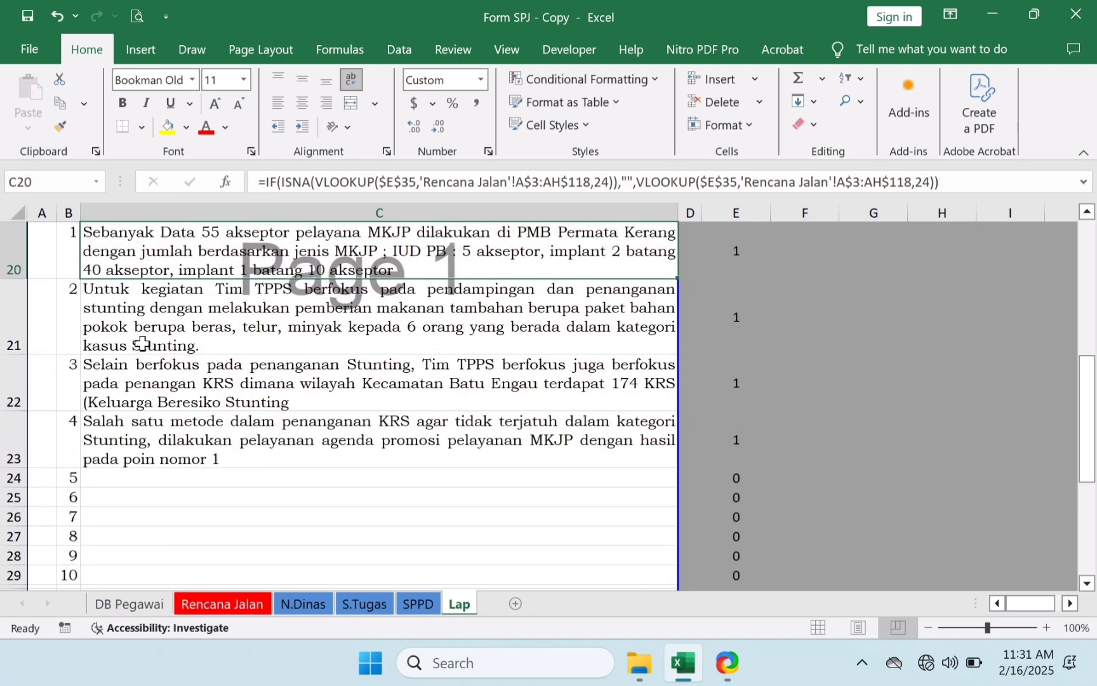
key("Up")
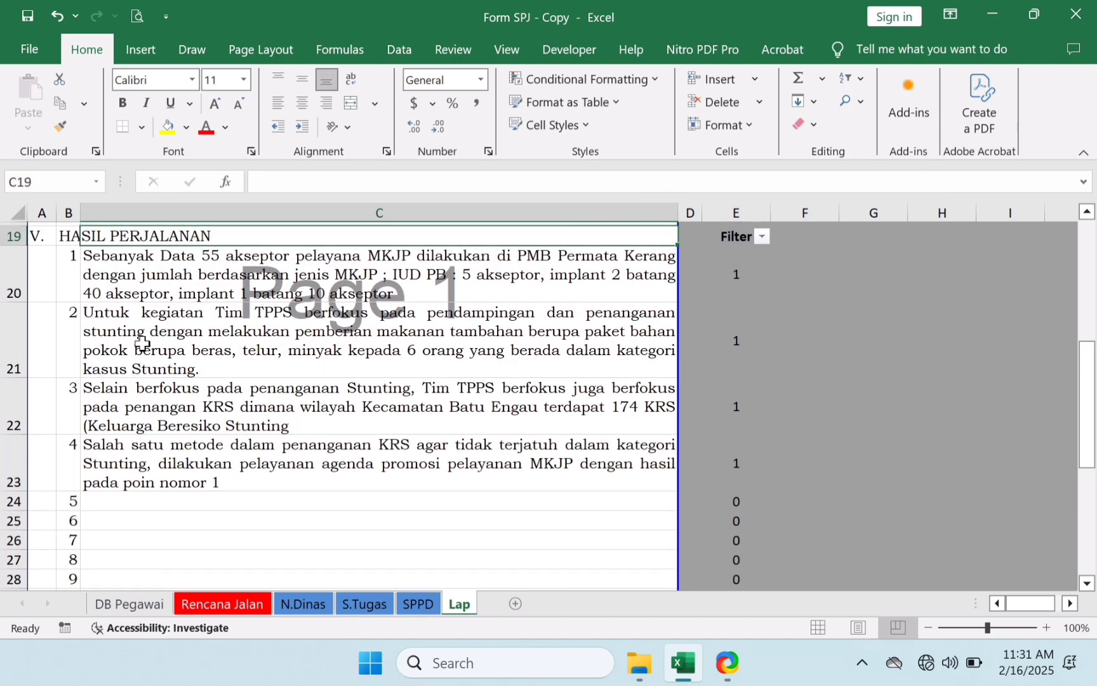
key("Down")
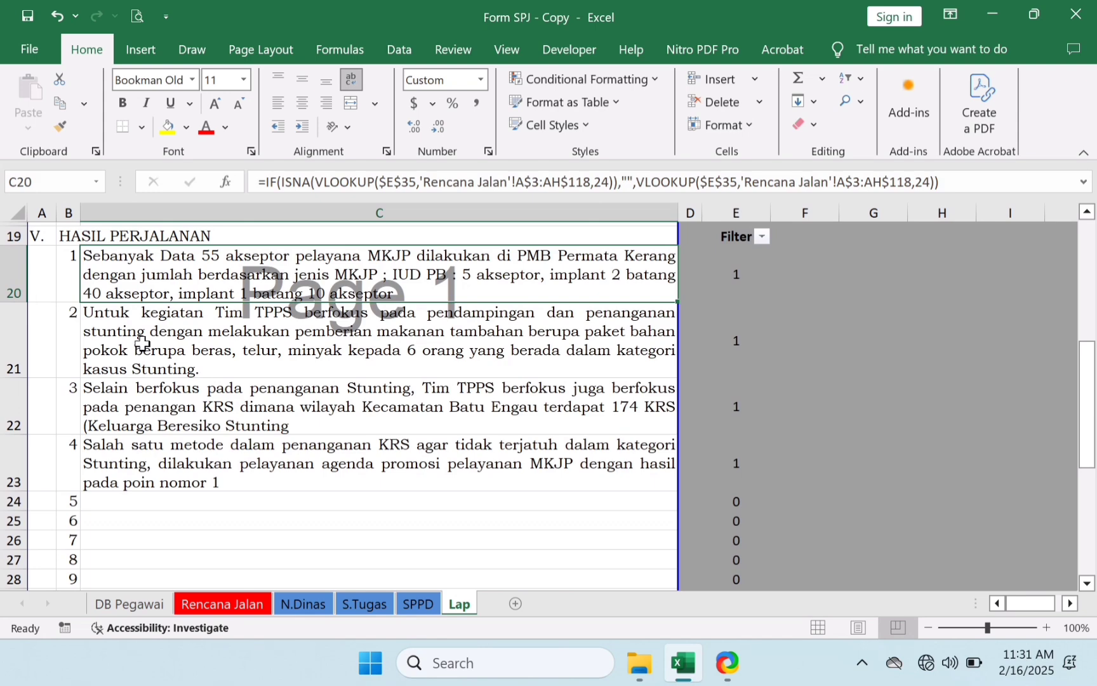
key("Down")
key("Down")
key("Down")
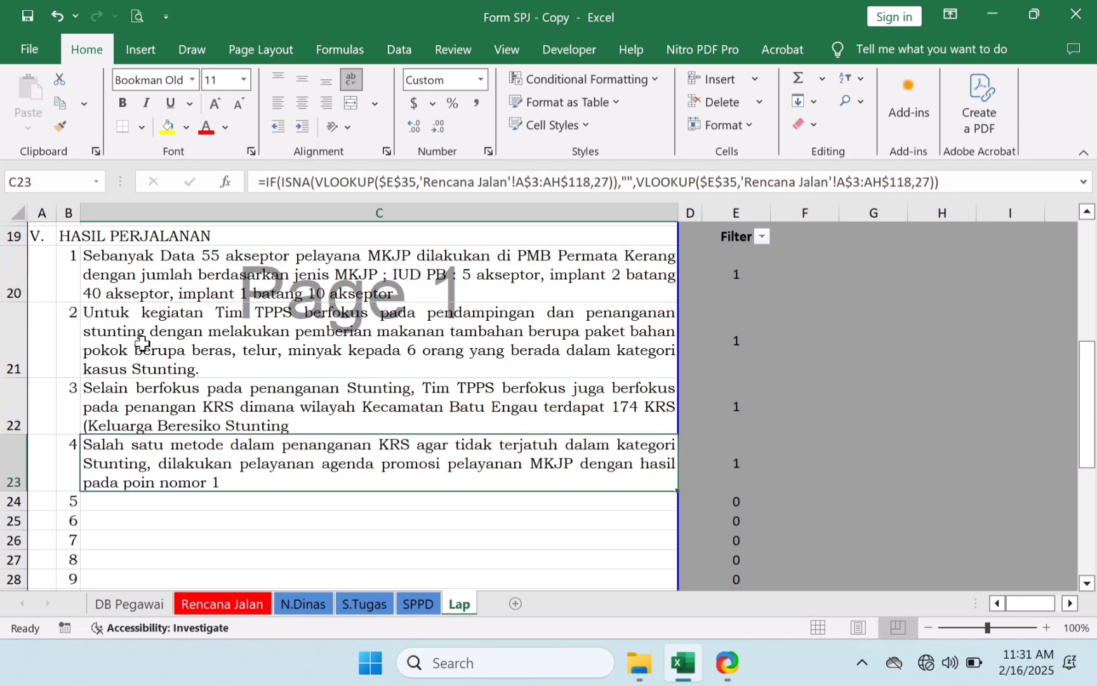
- Filter the report's Filter column to show only rows with value 1, excluding 0
left_click(761, 236)
left_click(535, 358)
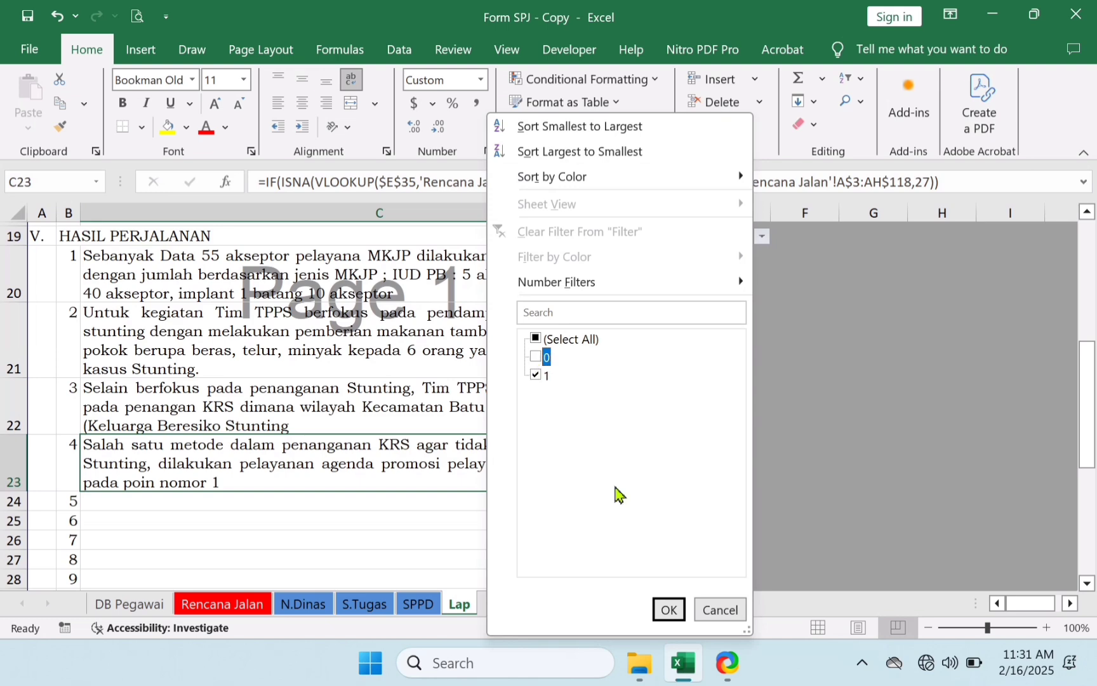
left_click(669, 609)
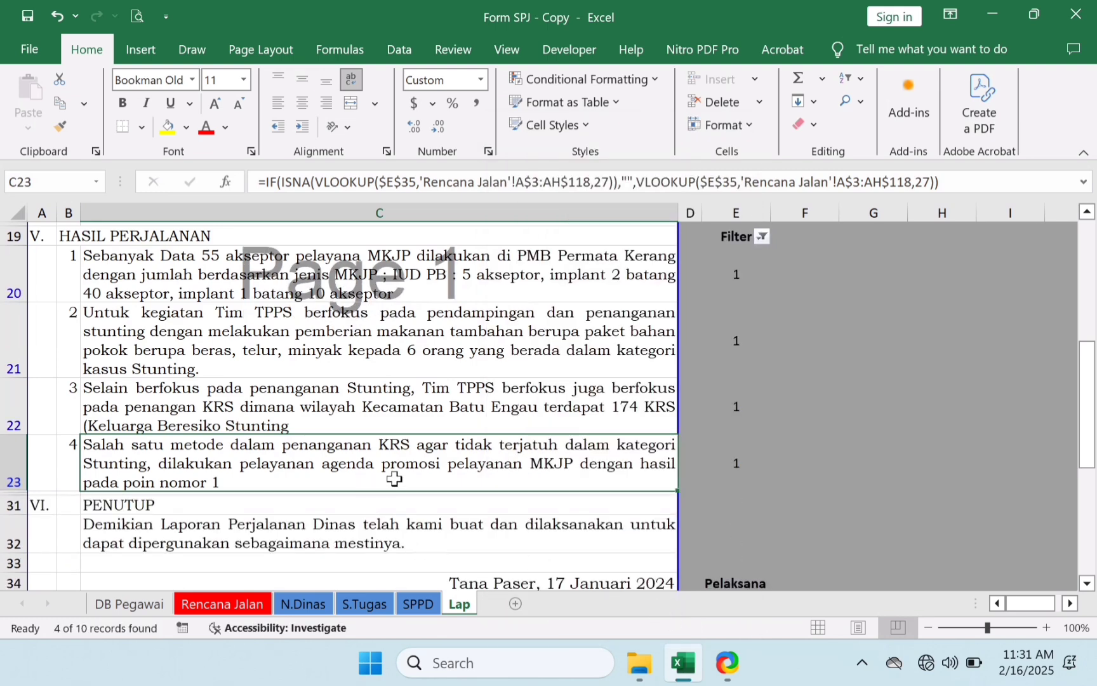
- Preview the filtered Laporan Perjalanan Dinas as it prints, then return to the Lap sheet
key("Down")
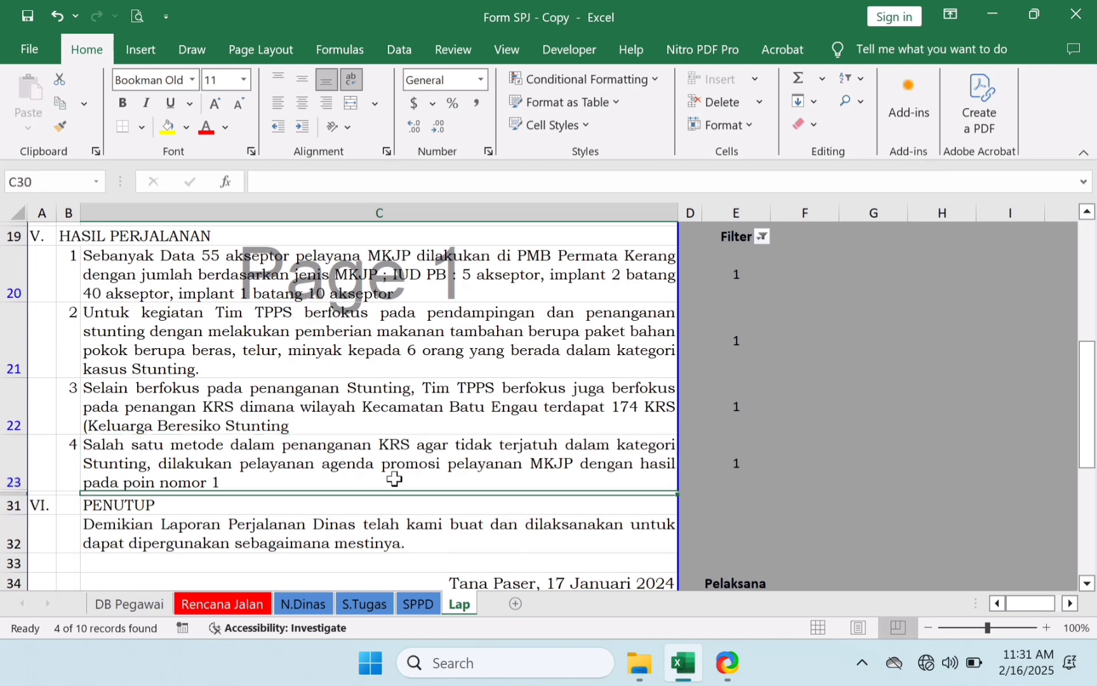
key("Right")
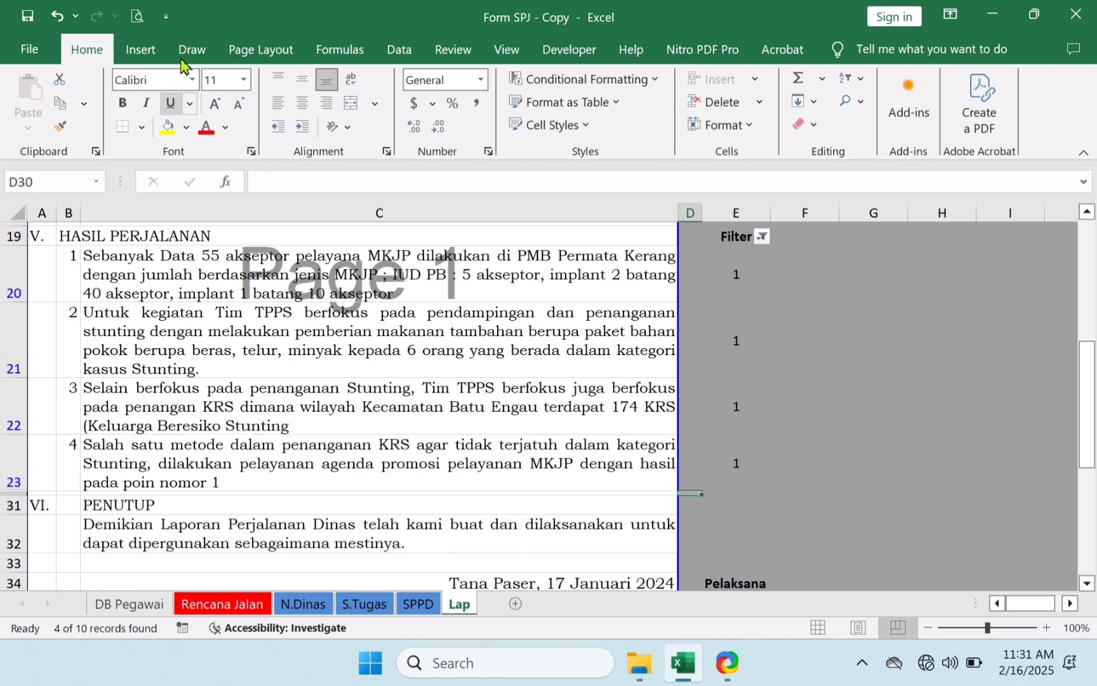
left_click(141, 18)
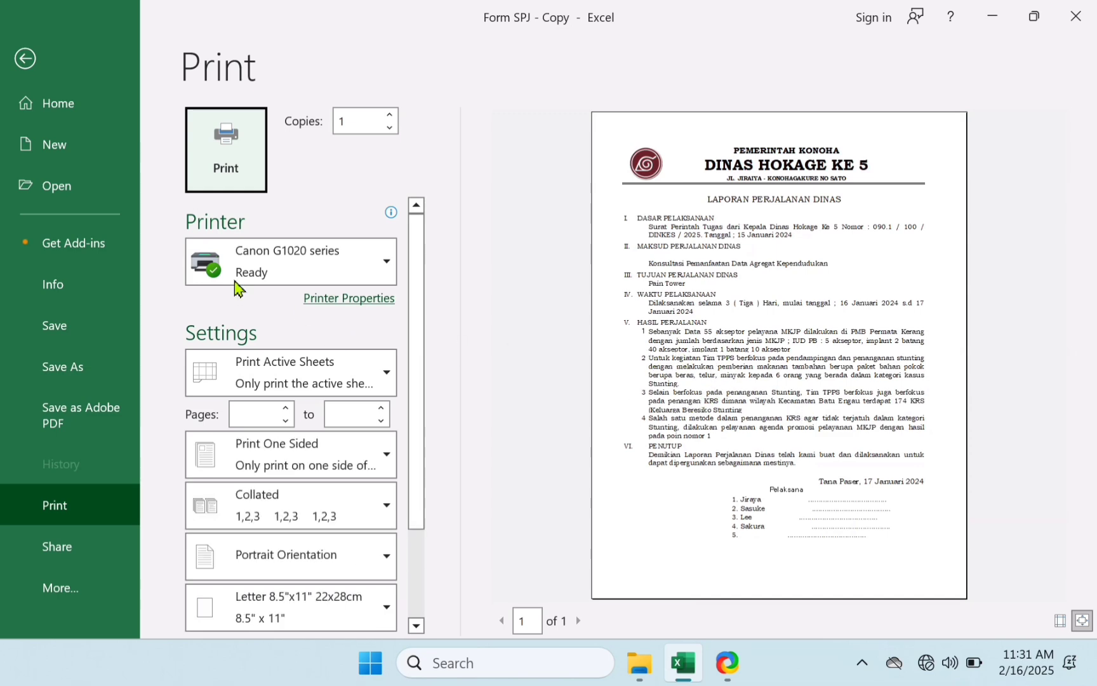
left_click(25, 59)
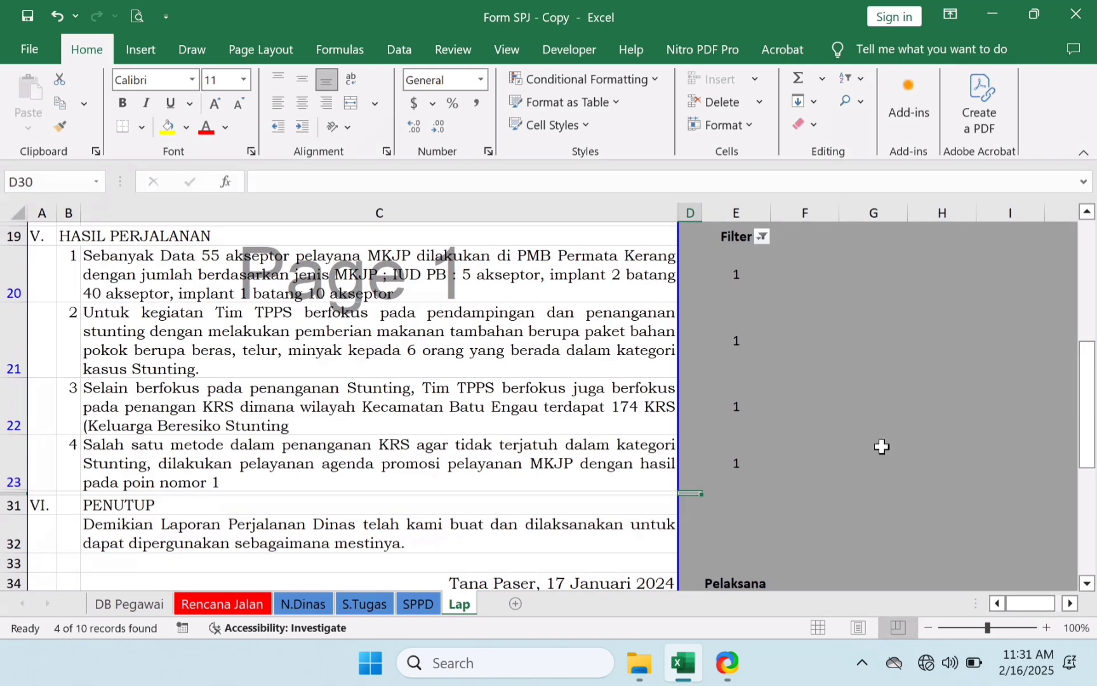
- Review the report upward from the WAKTU PELAKSANAAN entry in C17 to the letterhead in C1
left_click(1093, 452)
scroll(950, 362, "up", 4)
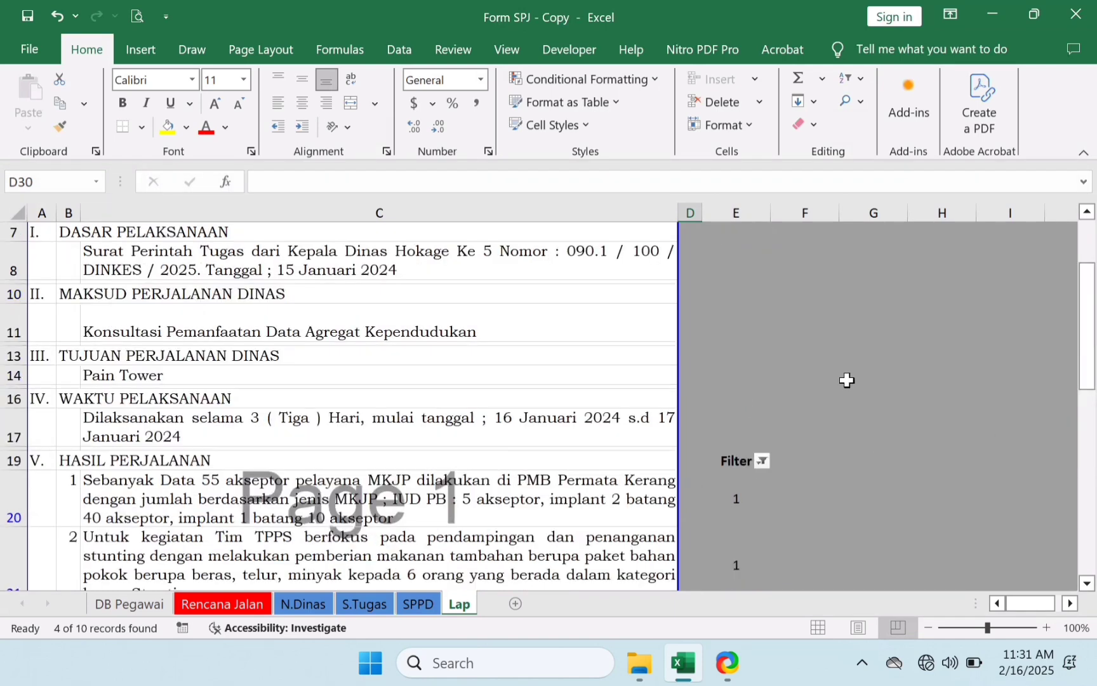
left_click(355, 430)
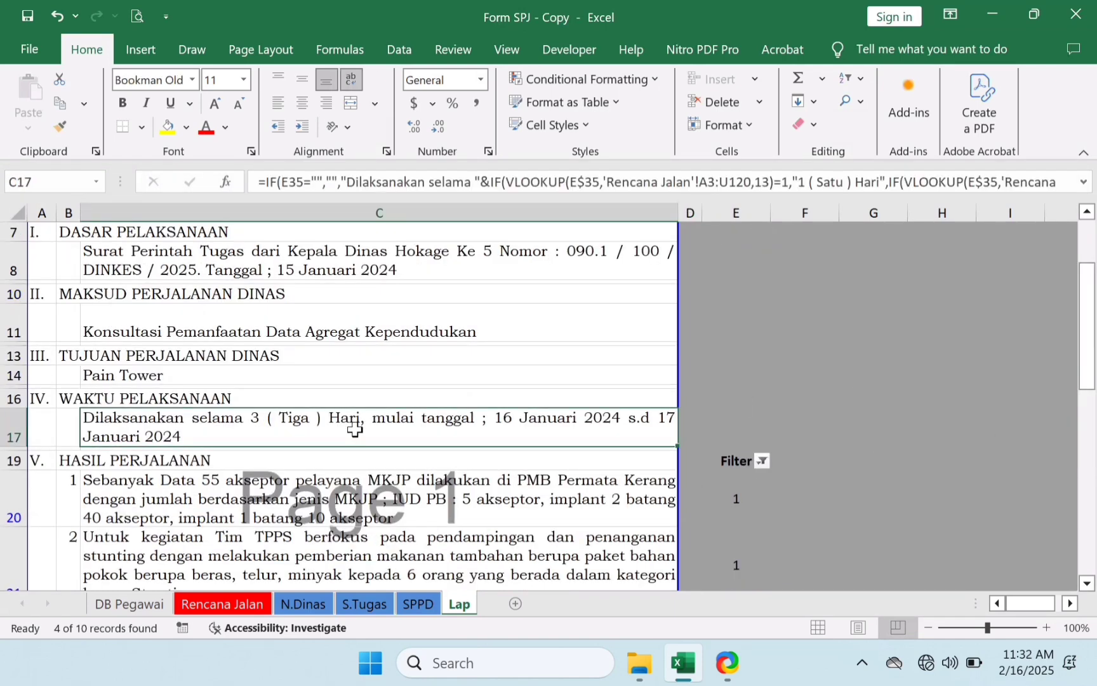
key("Up")
key("Up")
key("Up")
key("Up")
key("Up")
key("Up")
key("Up")
key("Up")
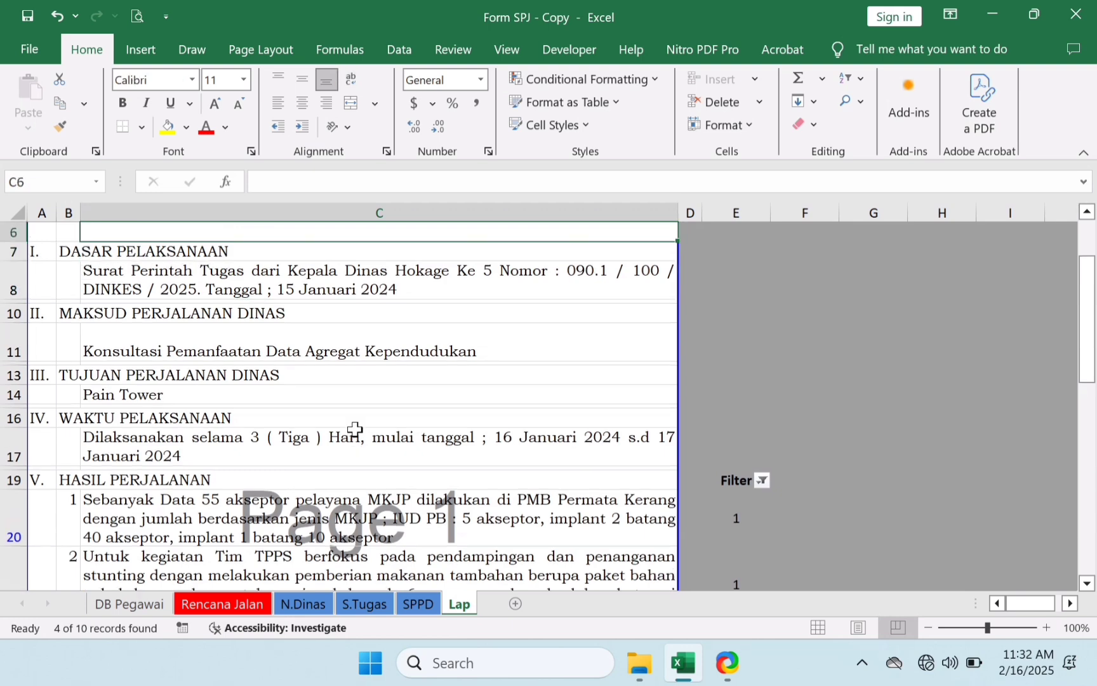
key("Up")
key("Up")
key("Up")
key("Up")
key("Up")
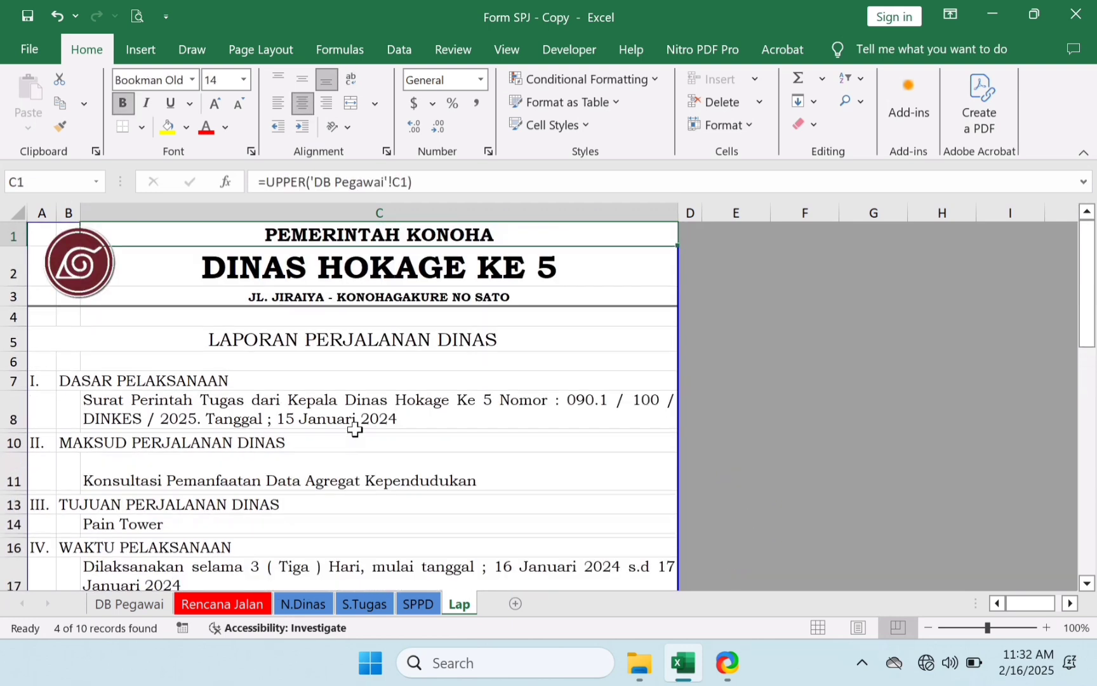
- Examine the report's DASAR PELAKSANAAN section and the MAKSUD PERJALANAN DINAS formula in C11
key("Down")
key("Down")
key("Down")
key("Down")
key("Down")
key("Down")
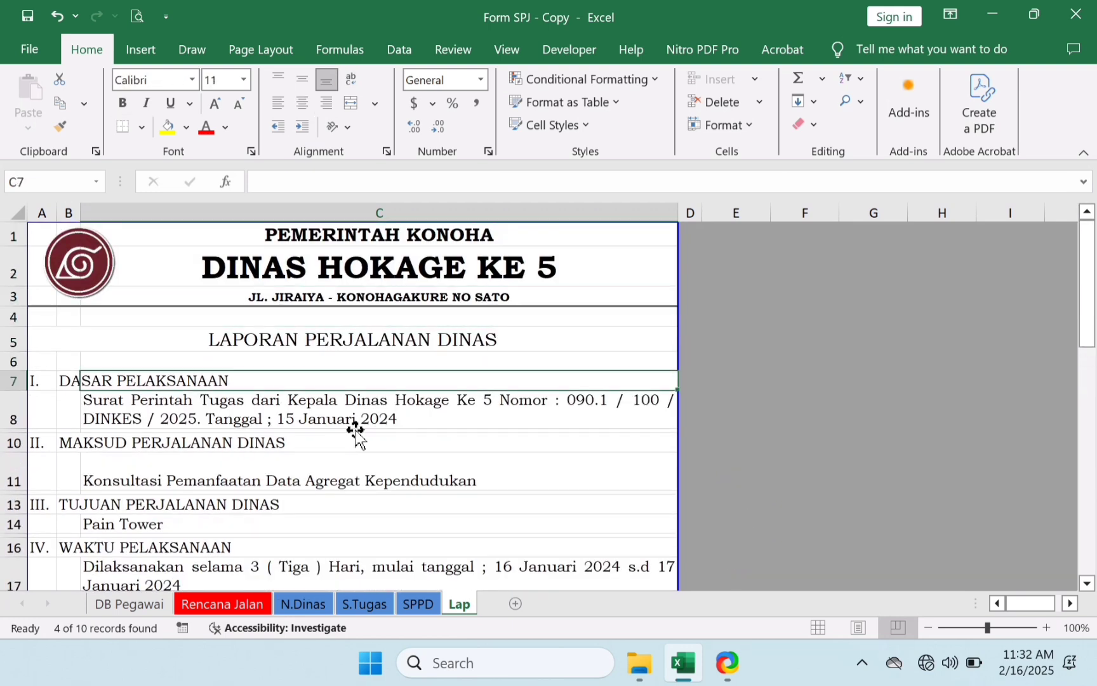
key("Down")
key("Down")
key("Down")
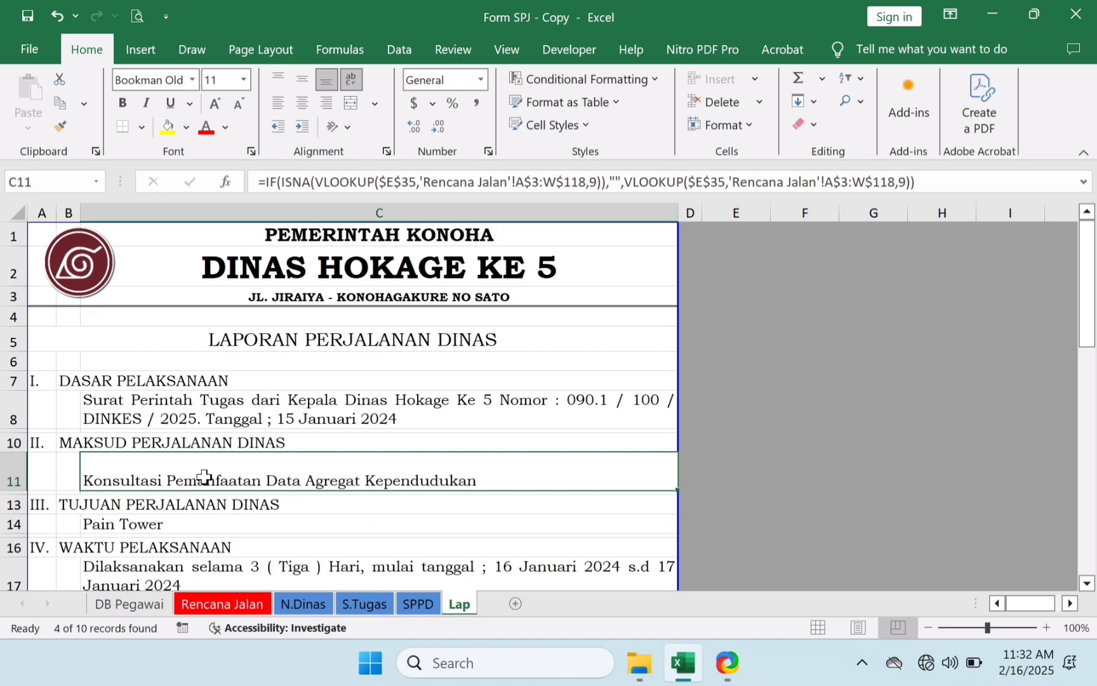
- AutoFit the height of row 11, which holds the travel purpose text in the Lap sheet
left_click(752, 130)
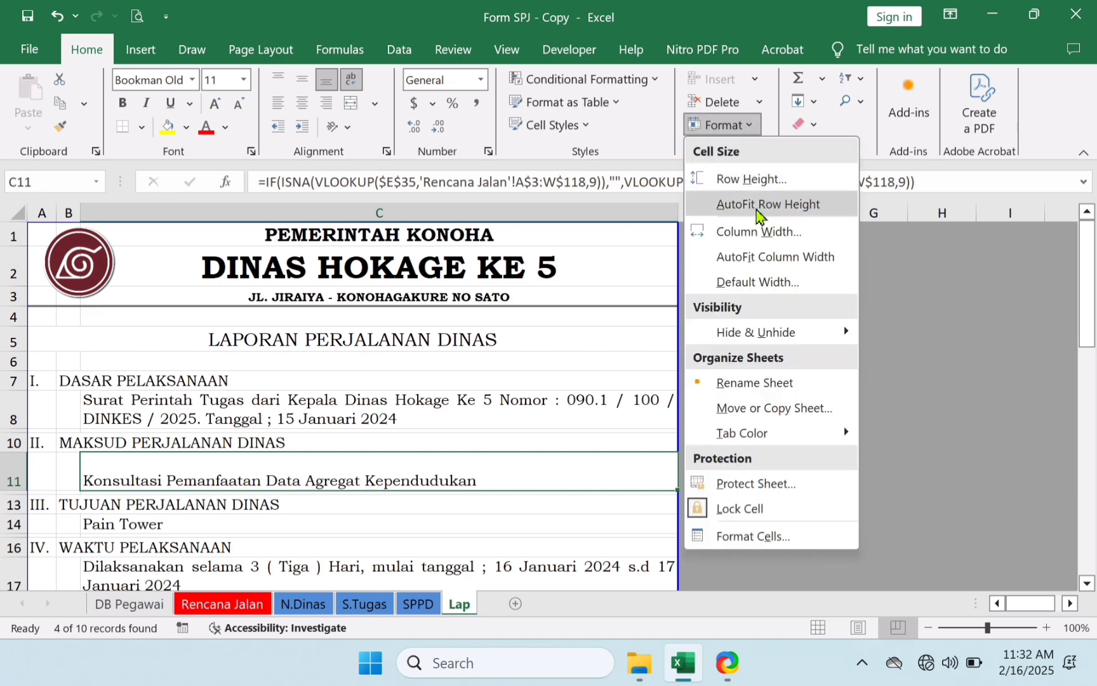
left_click(757, 204)
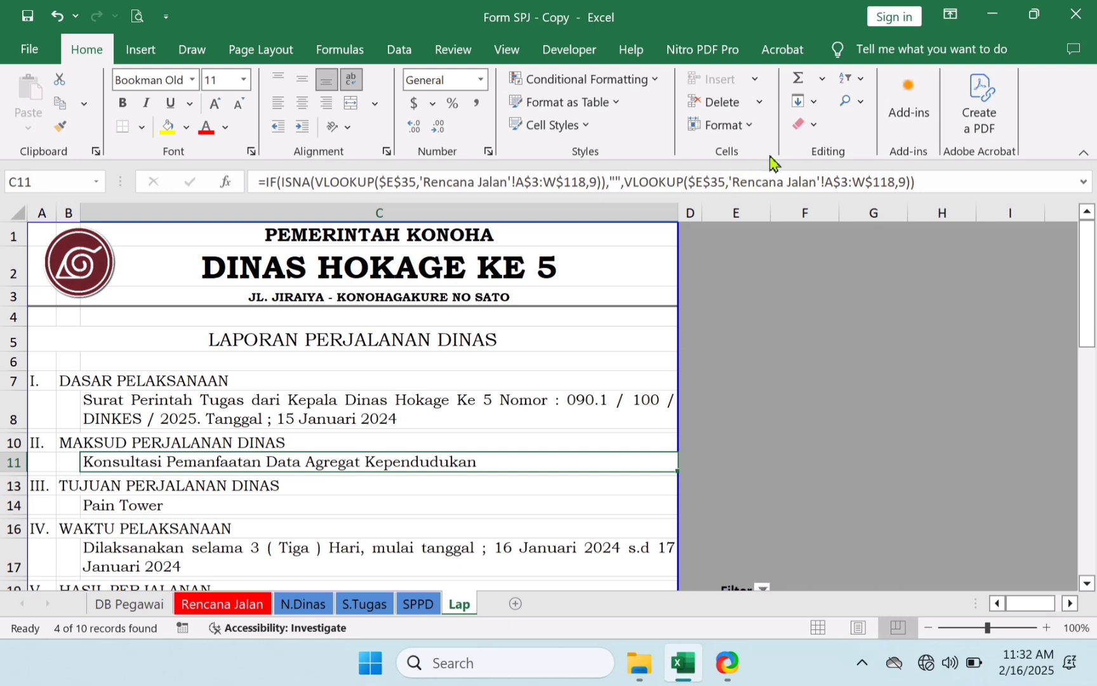
- Try a row height of 28 with top-aligned text for row 11, and undo both changes
left_click(757, 136)
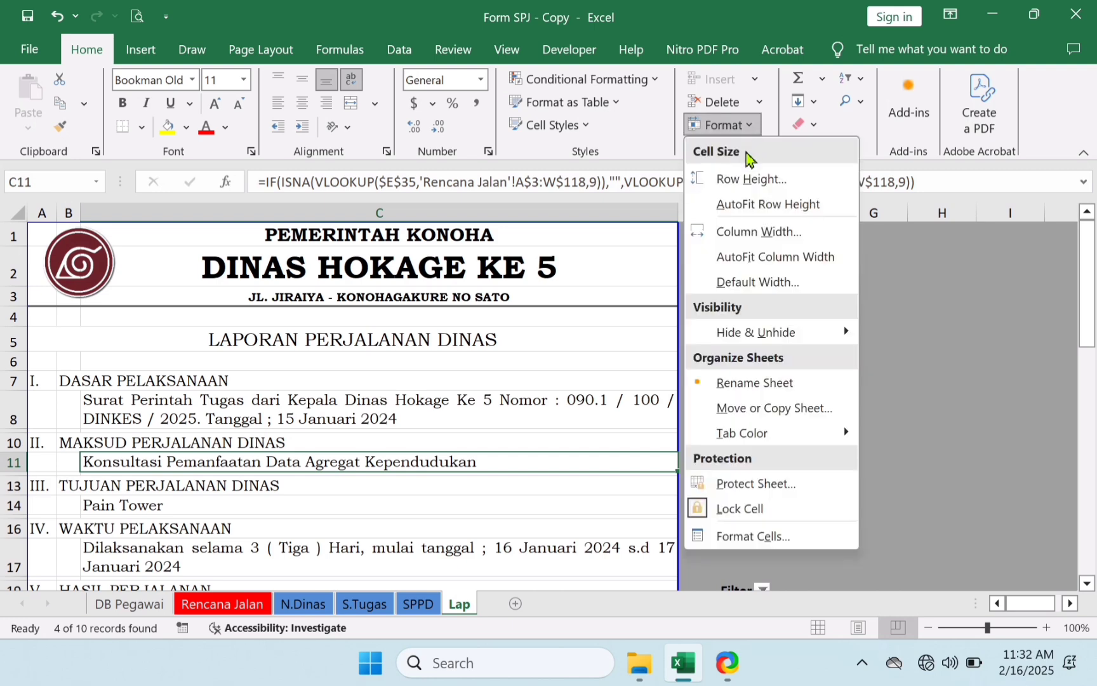
left_click(749, 179)
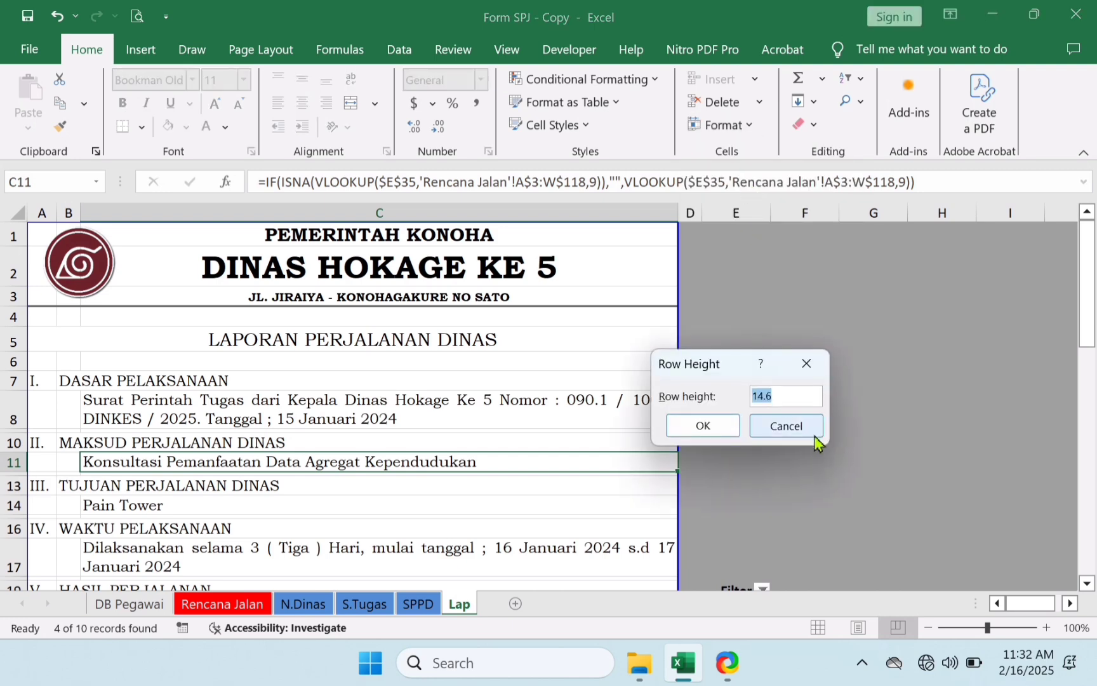
type("28")
key("Return")
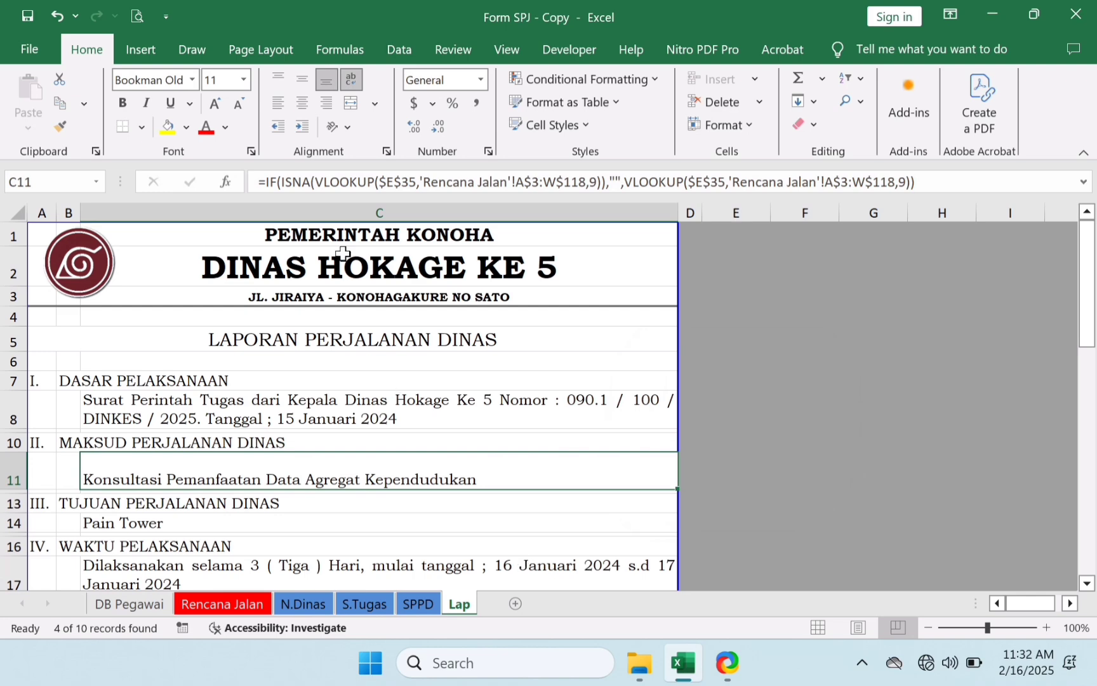
left_click(278, 79)
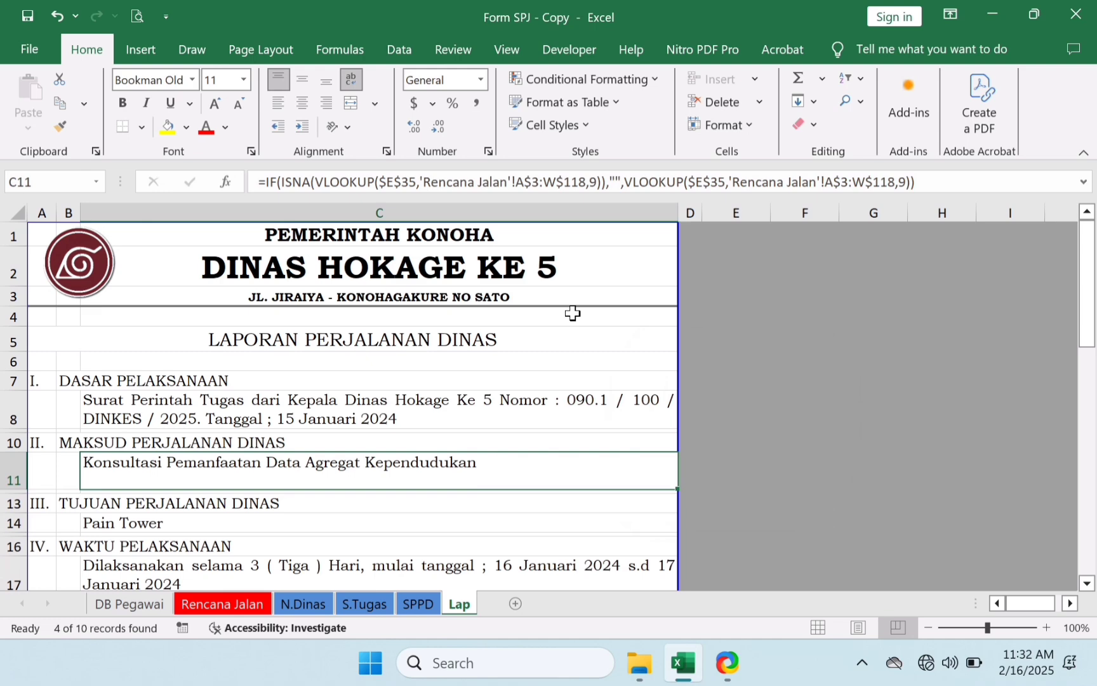
key("ctrl+z")
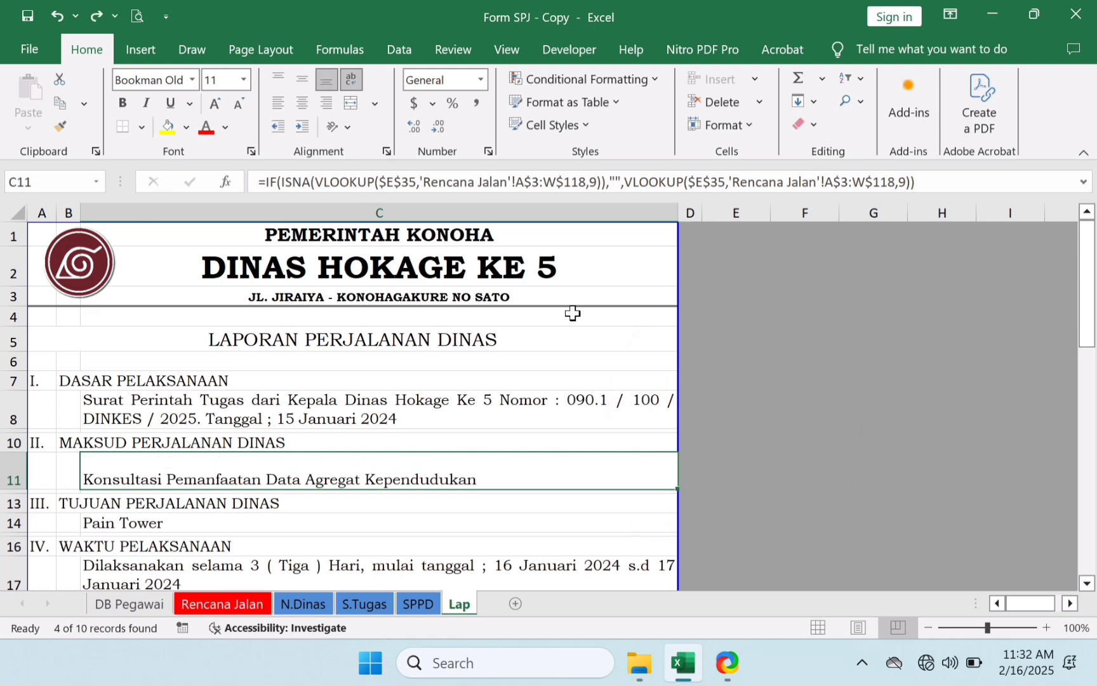
key("ctrl+z")
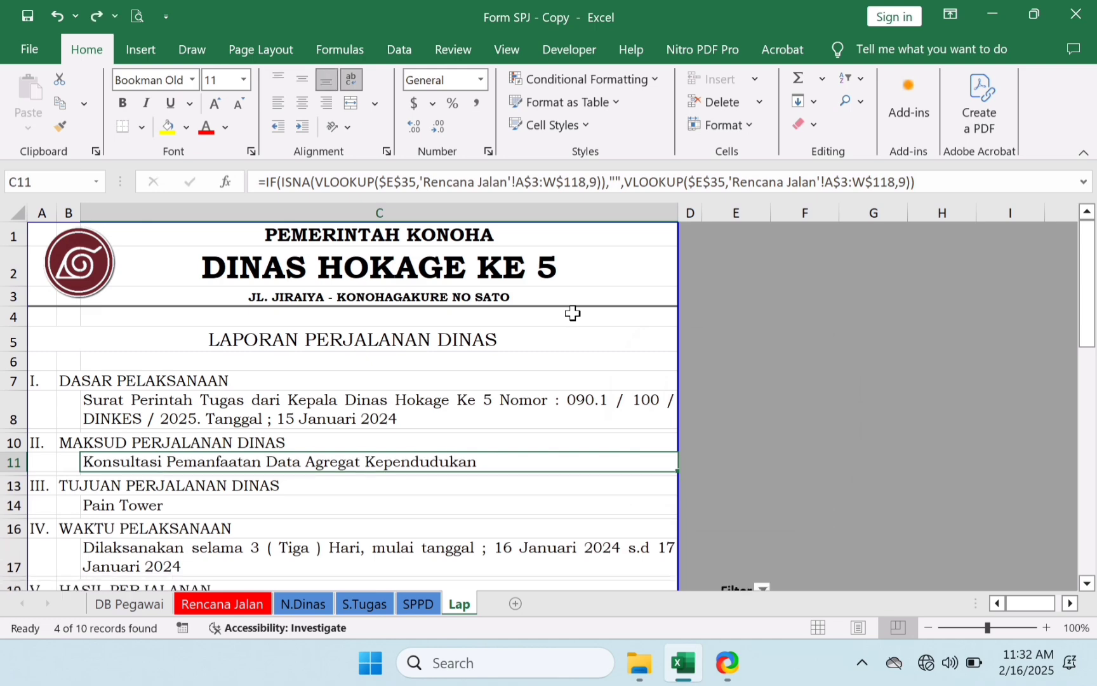
- Examine the rest of the travel report from the purpose section down to the list of signatories
key("Down")
key("Down")
key("Down")
key("Down")
key("Down")
key("Down")
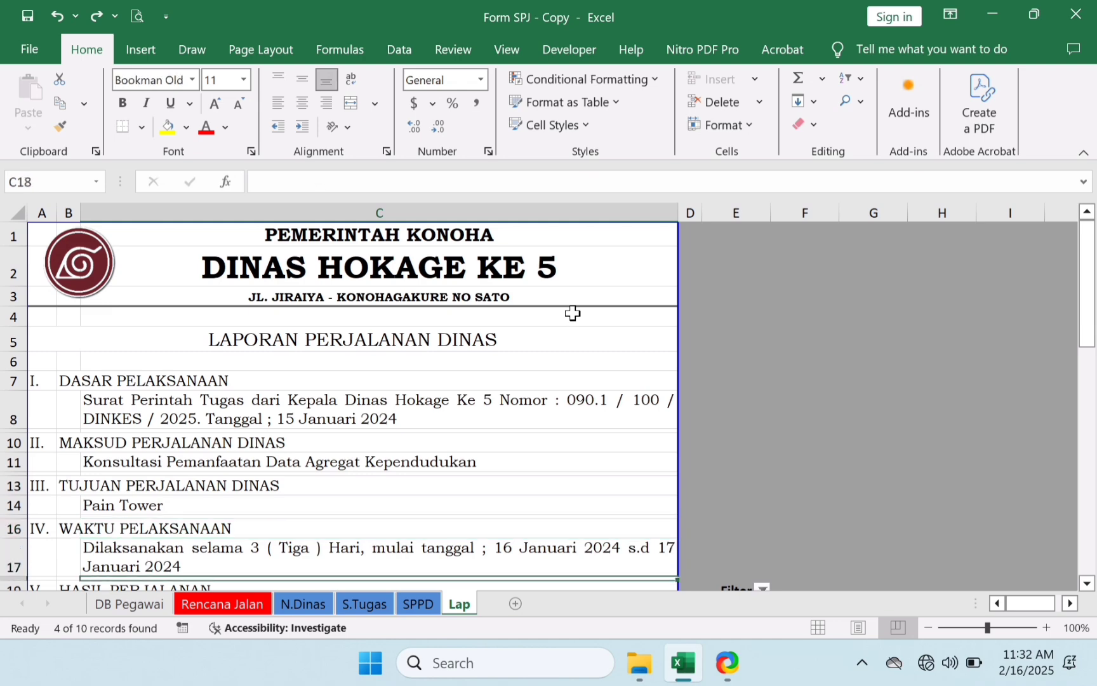
key("Down")
key("Down")
key("Down")
key("Down")
key("Down")
key("Down")
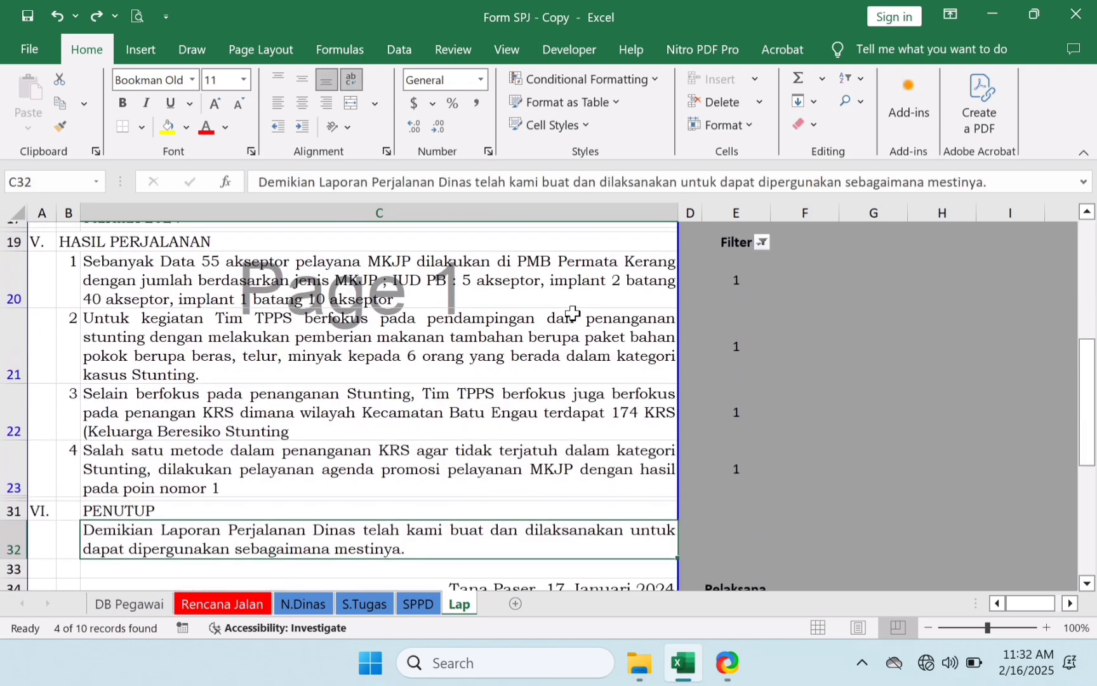
key("Down")
key("Down")
key("Down")
key("Down")
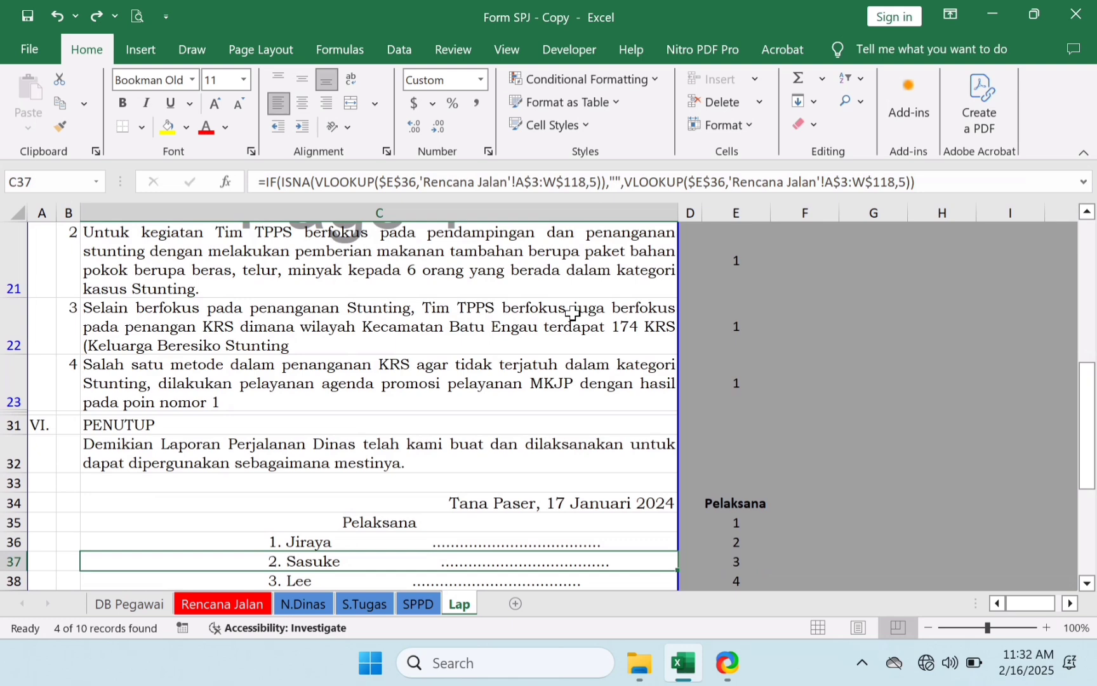
- Examine the lookup formulas behind the four result entries under HASIL PERJALANAN
left_click(222, 390)
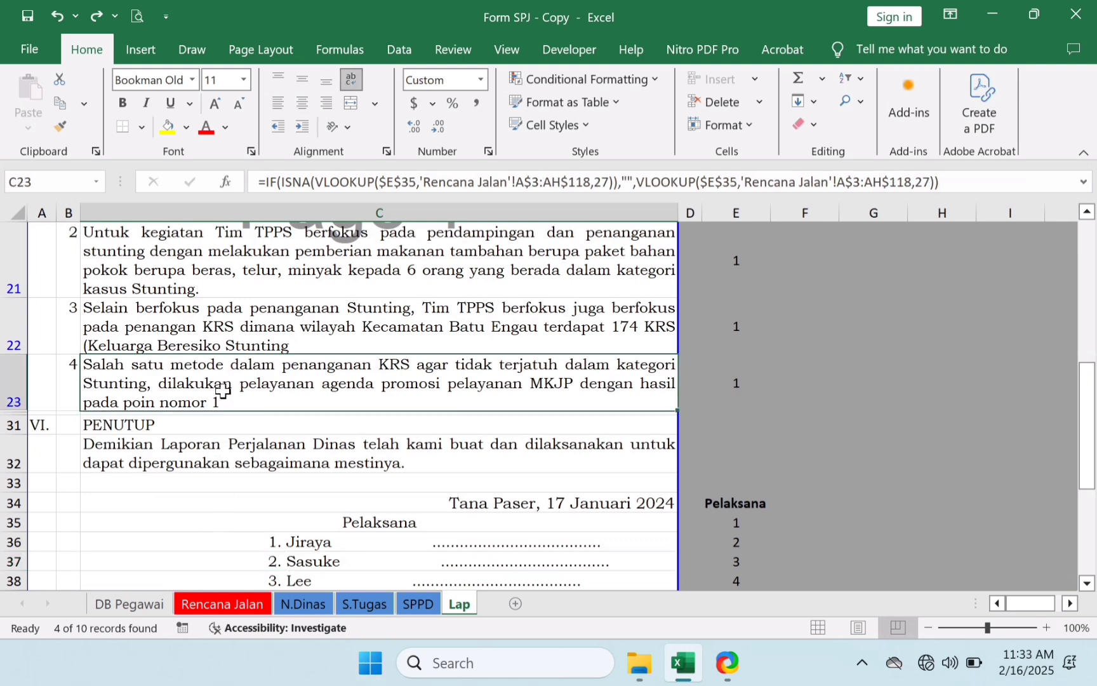
key("Up")
key("Up")
key("Up")
key("Up")
key("Down")
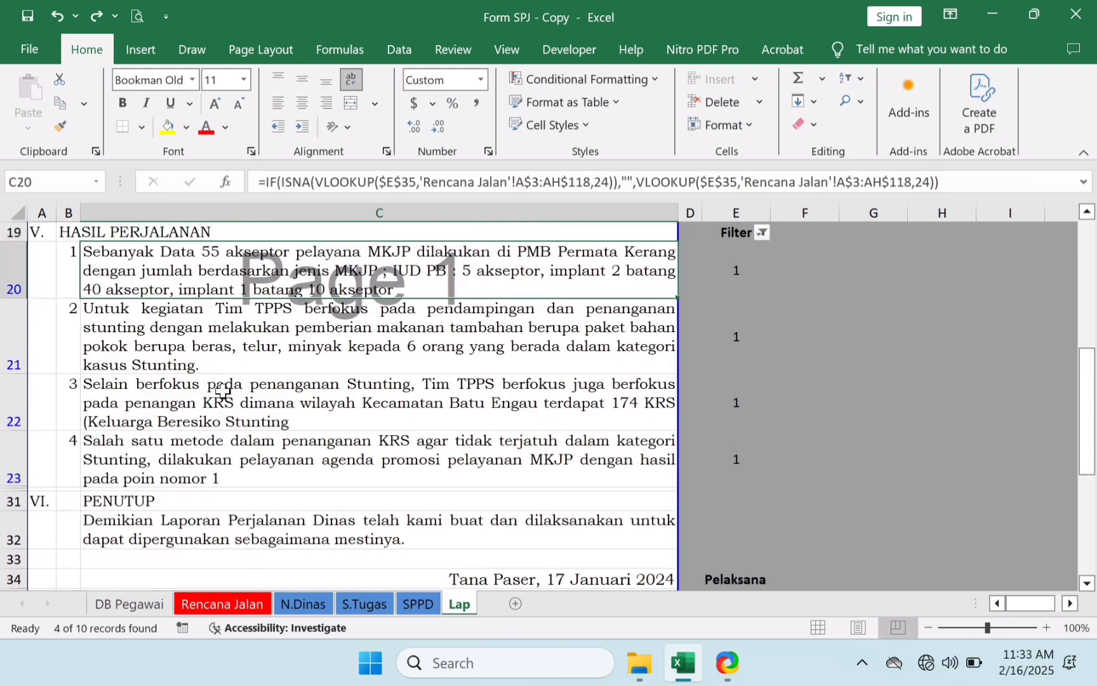
left_click(219, 324)
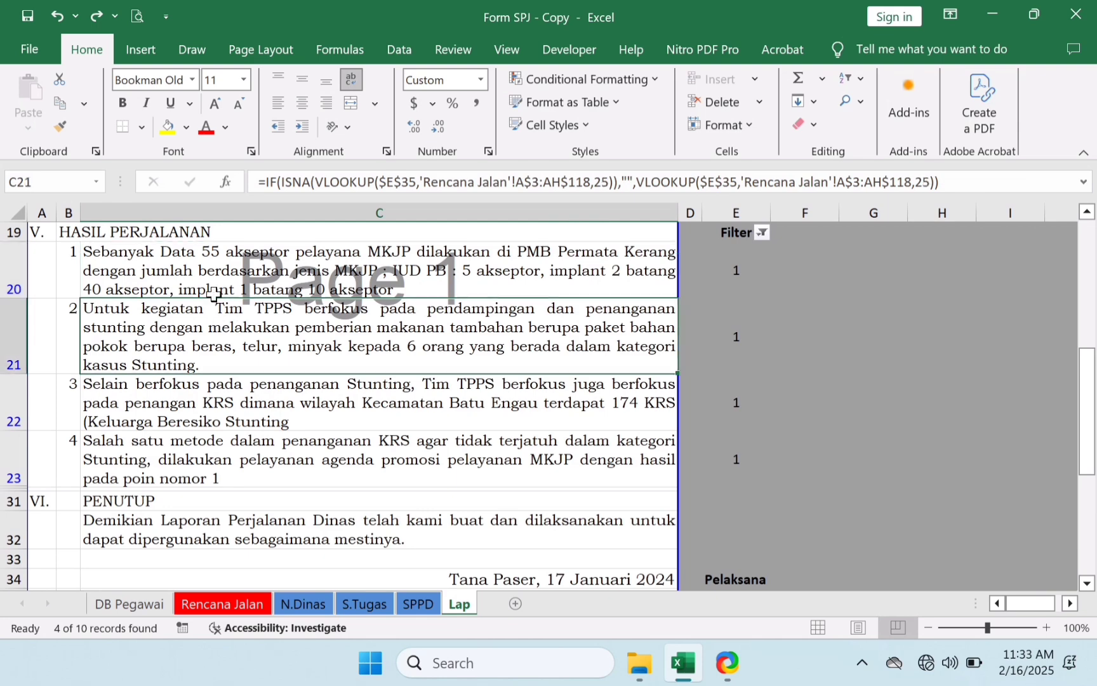
left_click(196, 420)
left_click(174, 461)
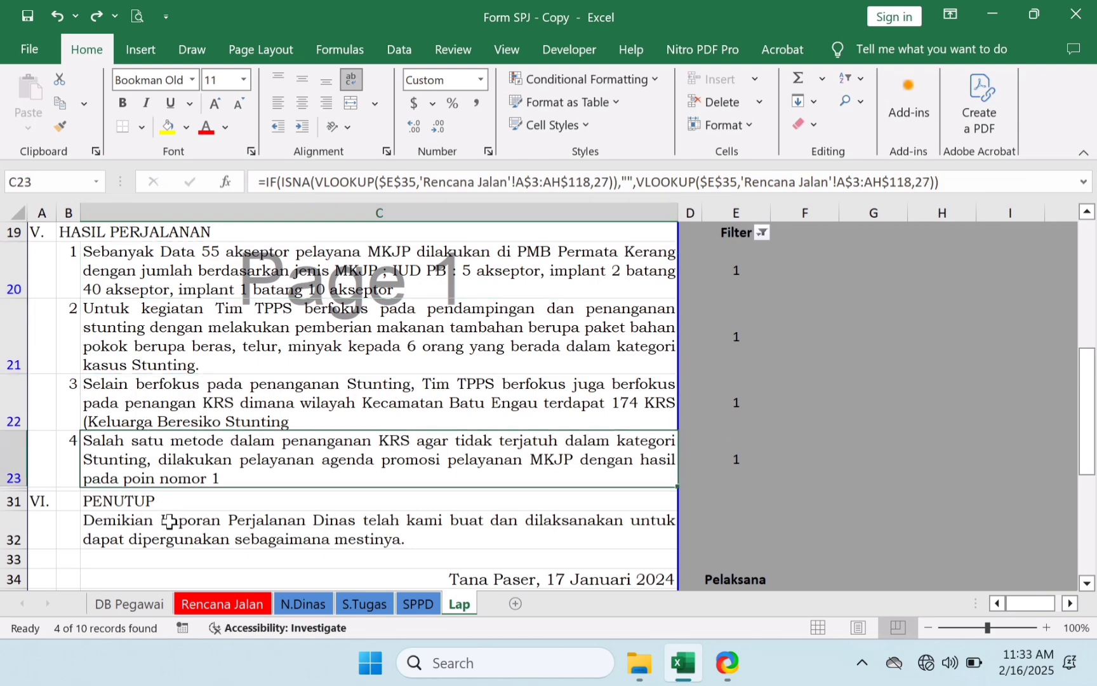
- Open the Rencana Jalan sheet and look through the first record's columns from No. SPPD to Laporan 1
left_click(198, 613)
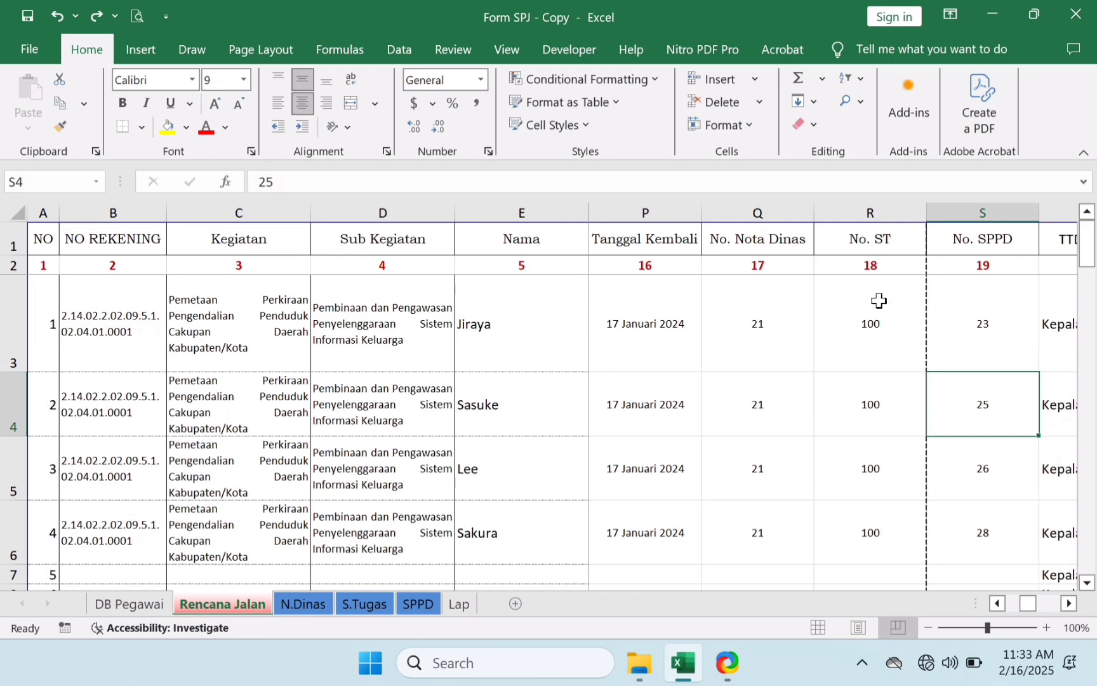
left_click(1004, 302)
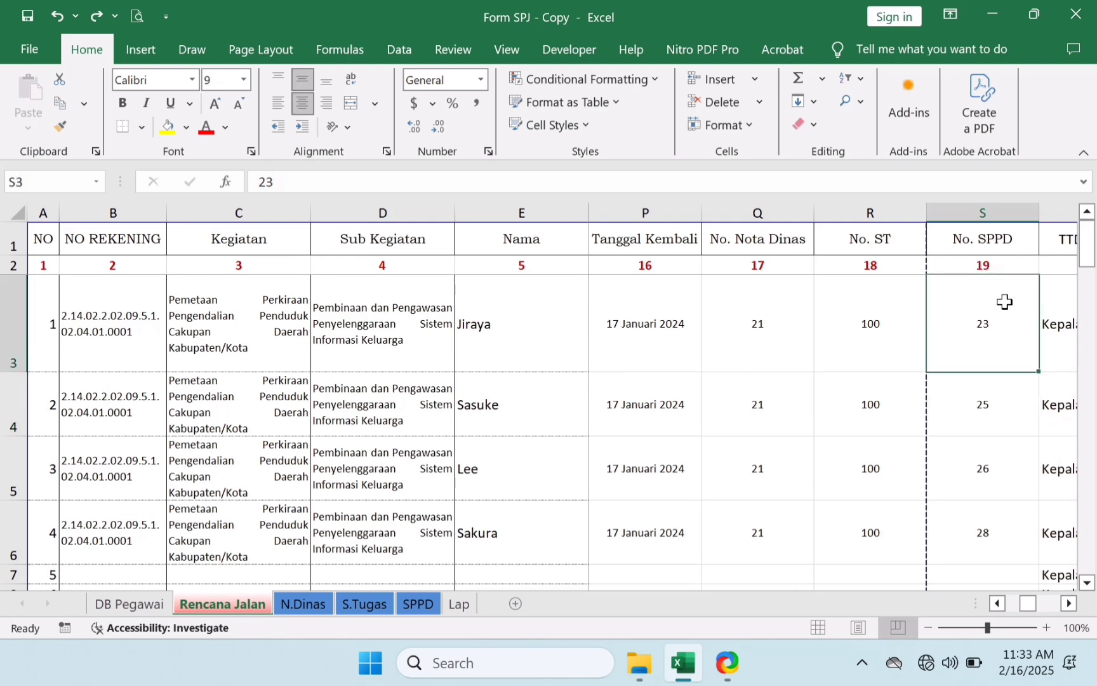
key("Right")
key("Right")
key("Right")
key("Right")
key("Right")
key("Right")
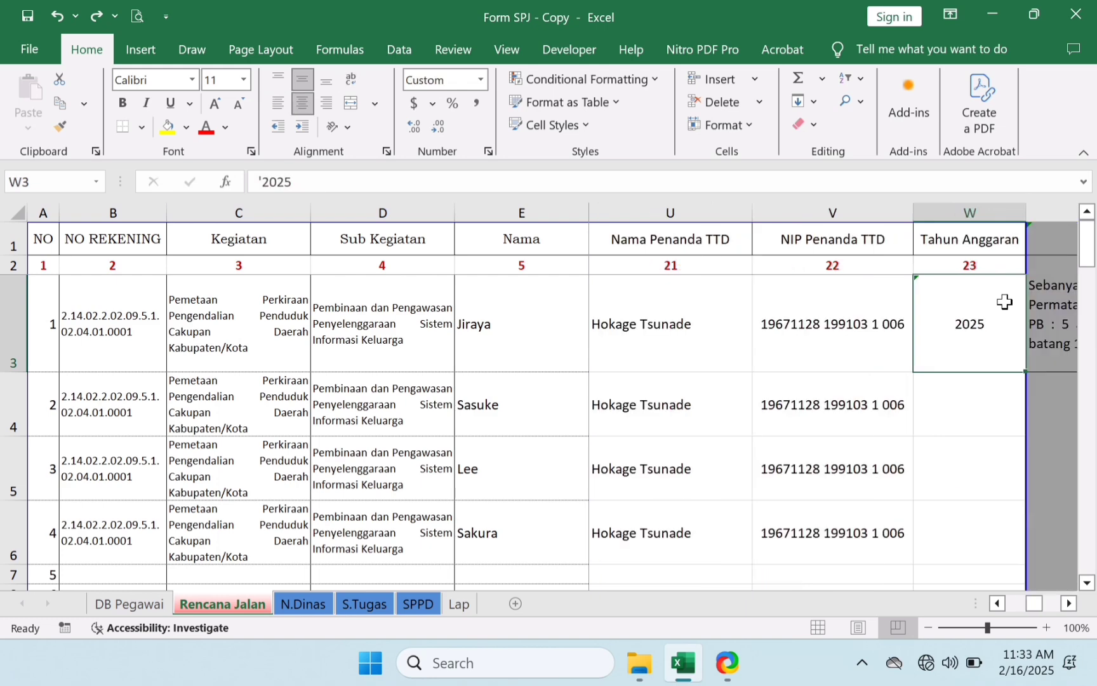
key("Right")
key("Left")
key("Left")
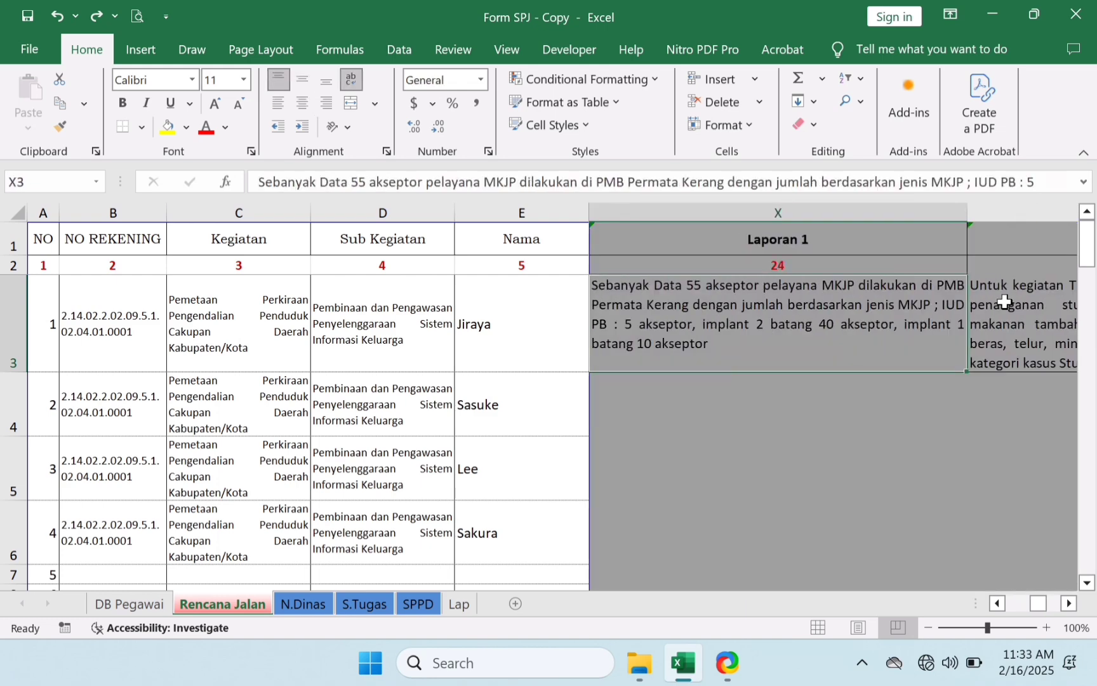
- Examine the Laporan 1 to Laporan 5 columns and their headings one by one
left_click(811, 240)
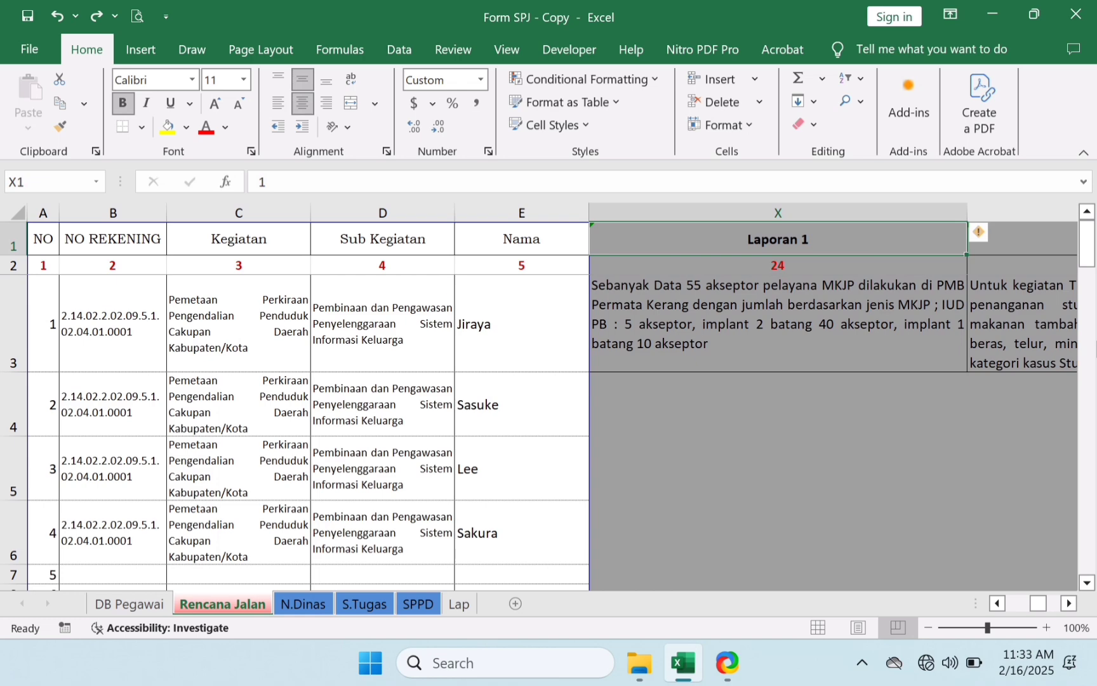
key("Right")
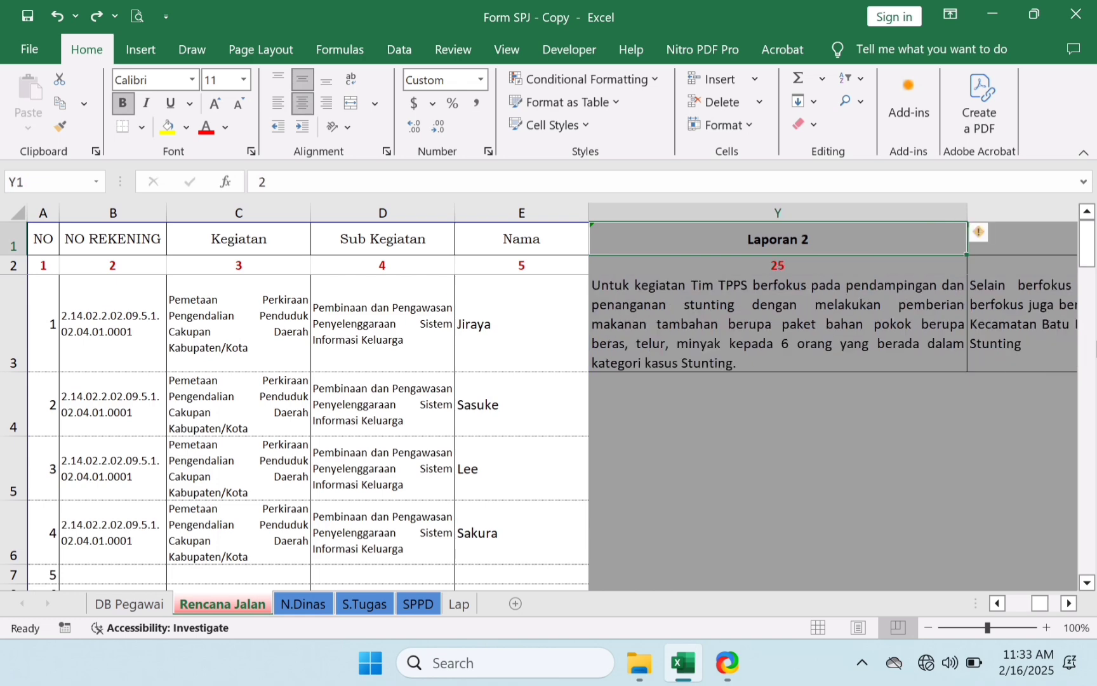
key("Right")
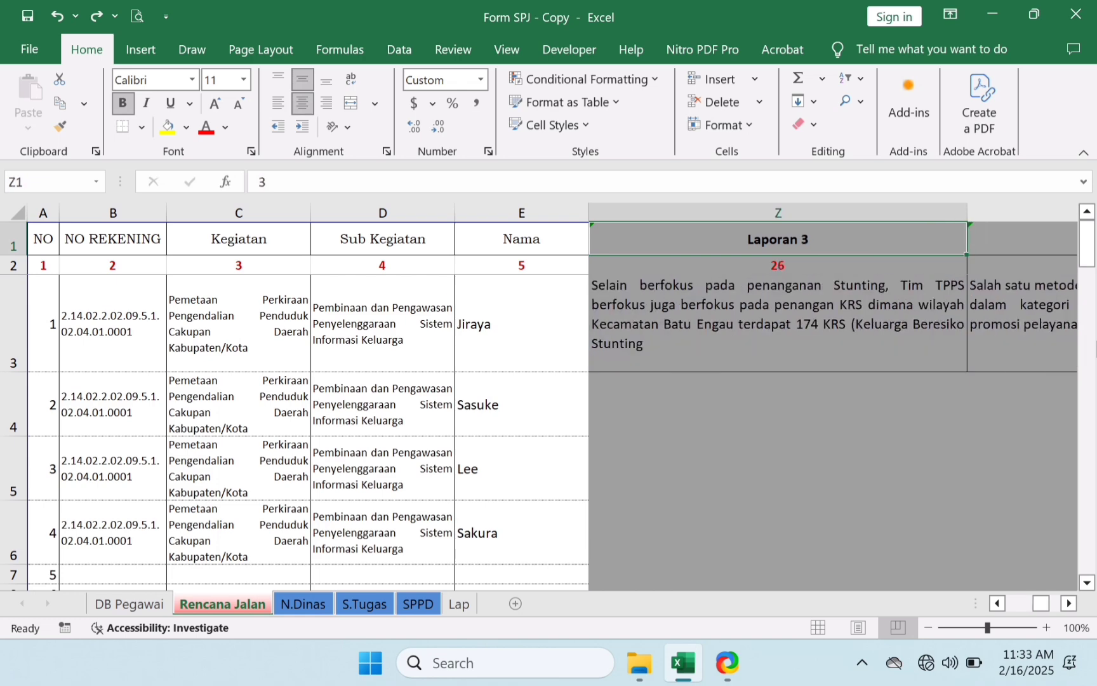
key("Right")
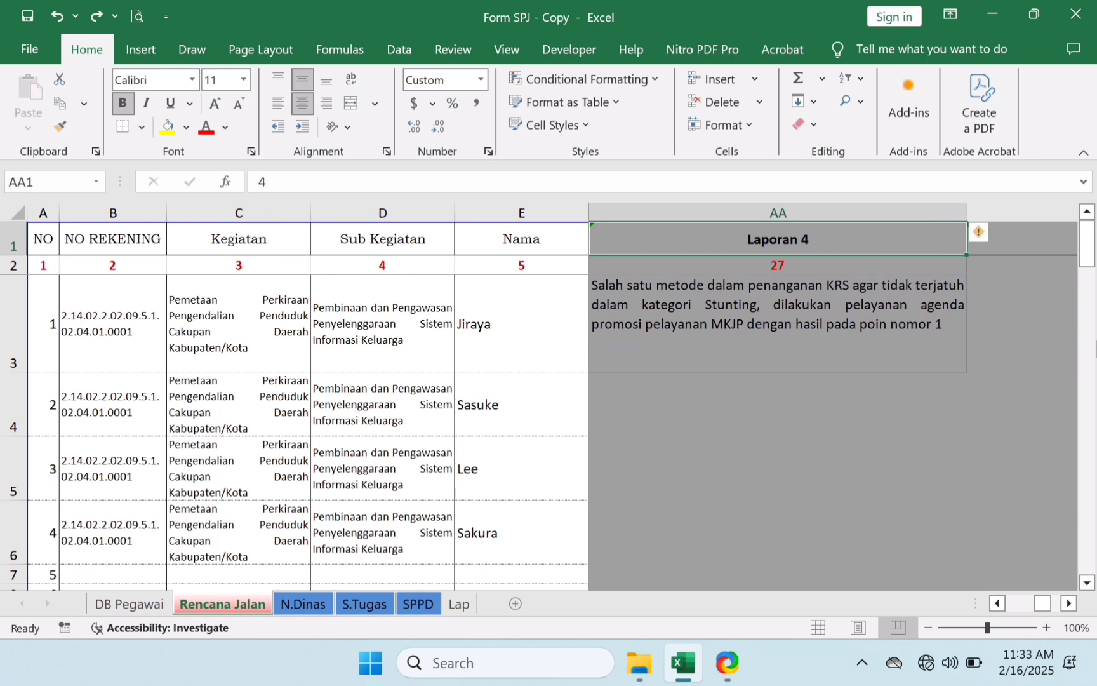
key("Right")
key("Down")
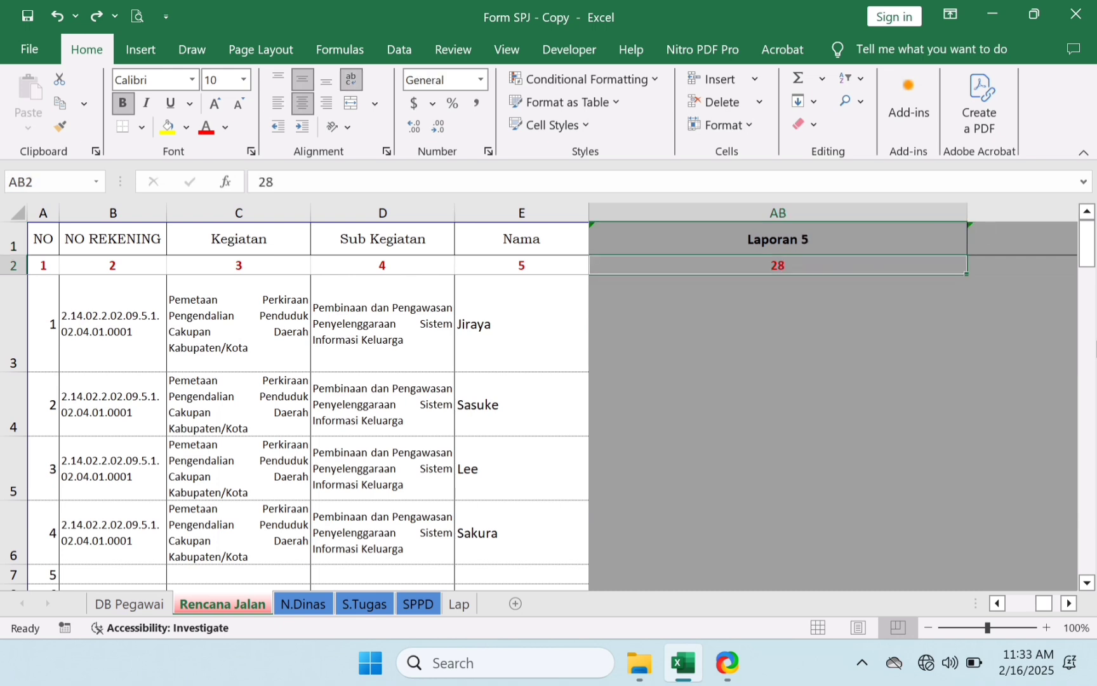
- Look through the report columns beyond Laporan 5 and return to the first record's Laporan 4 entry
key("Right")
key("Right")
key("Right")
key("Right")
key("Right")
key("Left")
key("Left")
key("Left")
key("Left")
key("Down")
key("Down")
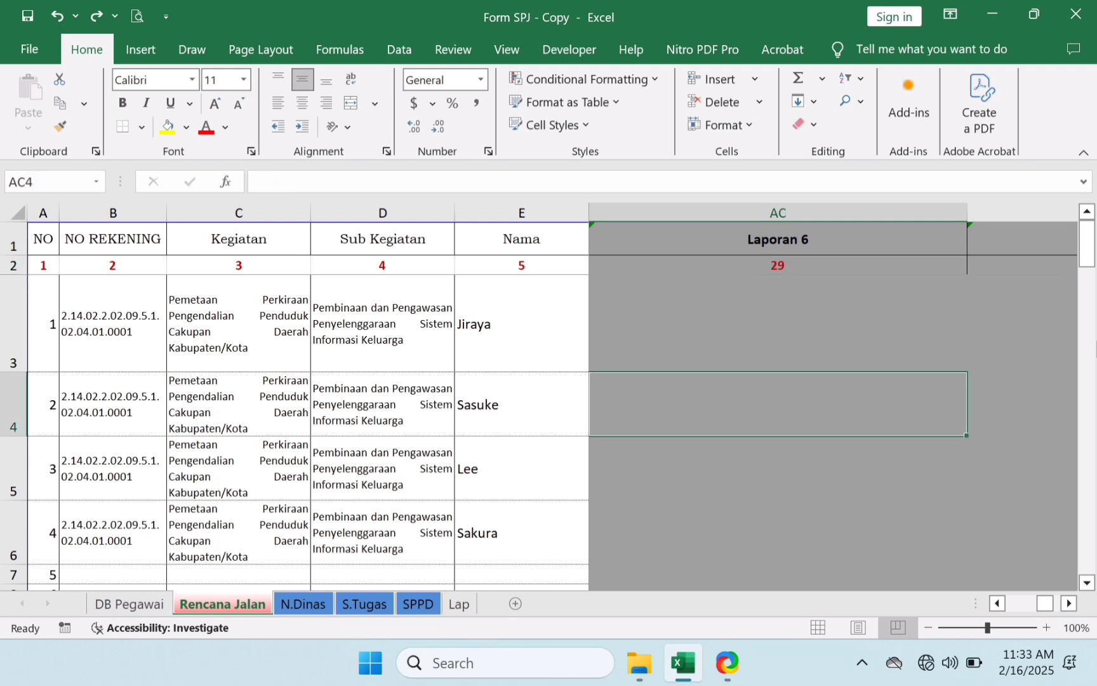
key("Up")
key("Left")
key("Left")
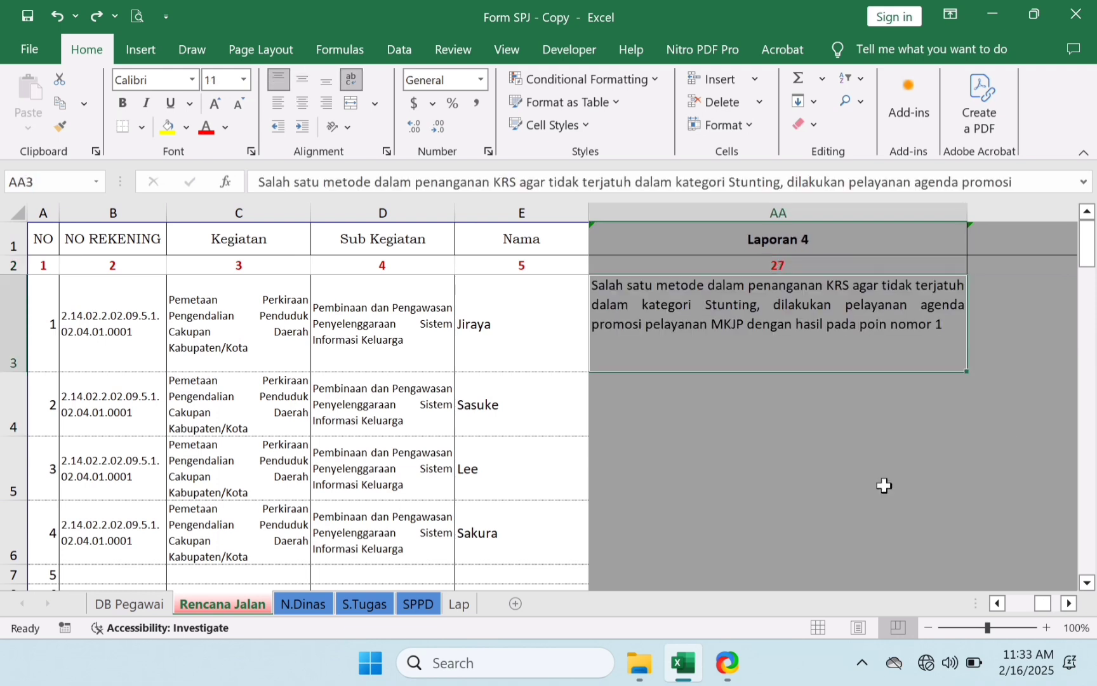
- Follow the first record's row from the Nama column across to its Laporan 3 entry
left_click(509, 348)
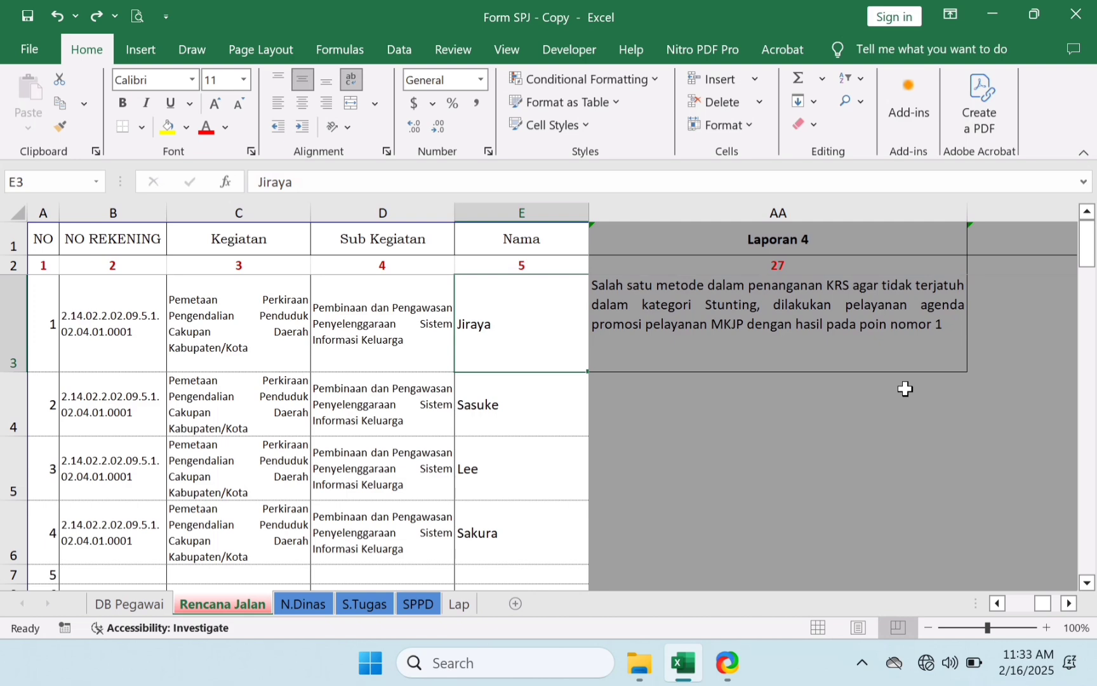
key("Right")
key("Right")
key("Right")
key("Right")
key("Right")
key("Right")
key("Right")
key("Right")
key("Right")
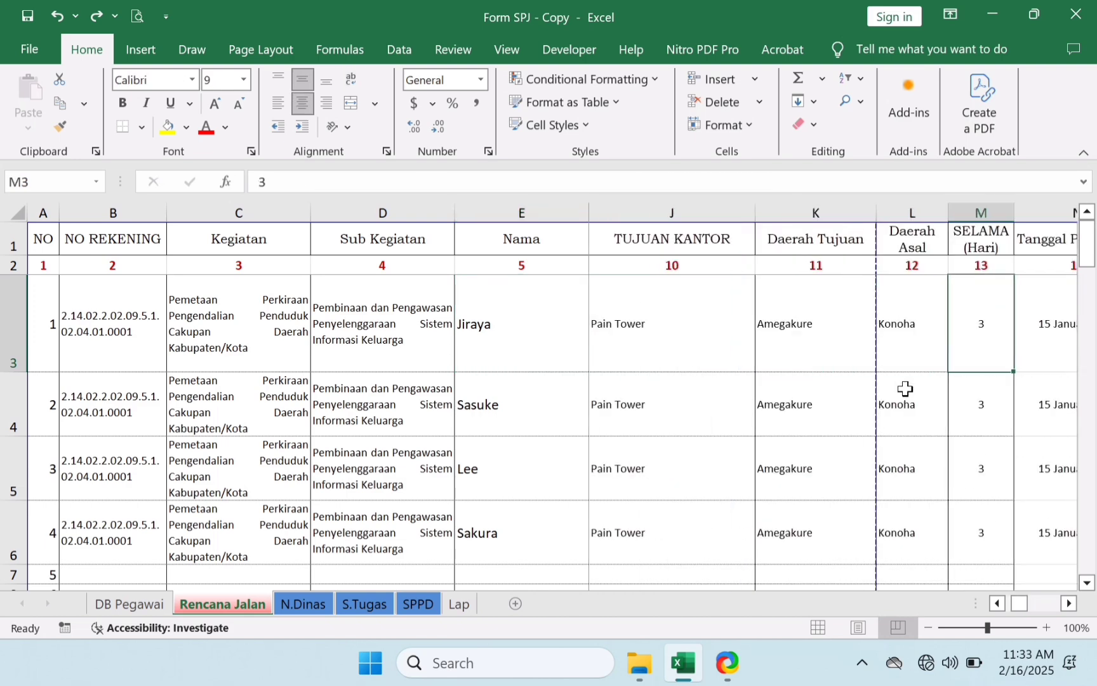
key("Right")
key("Right")
key("Right")
key("Right")
key("Right")
key("Right")
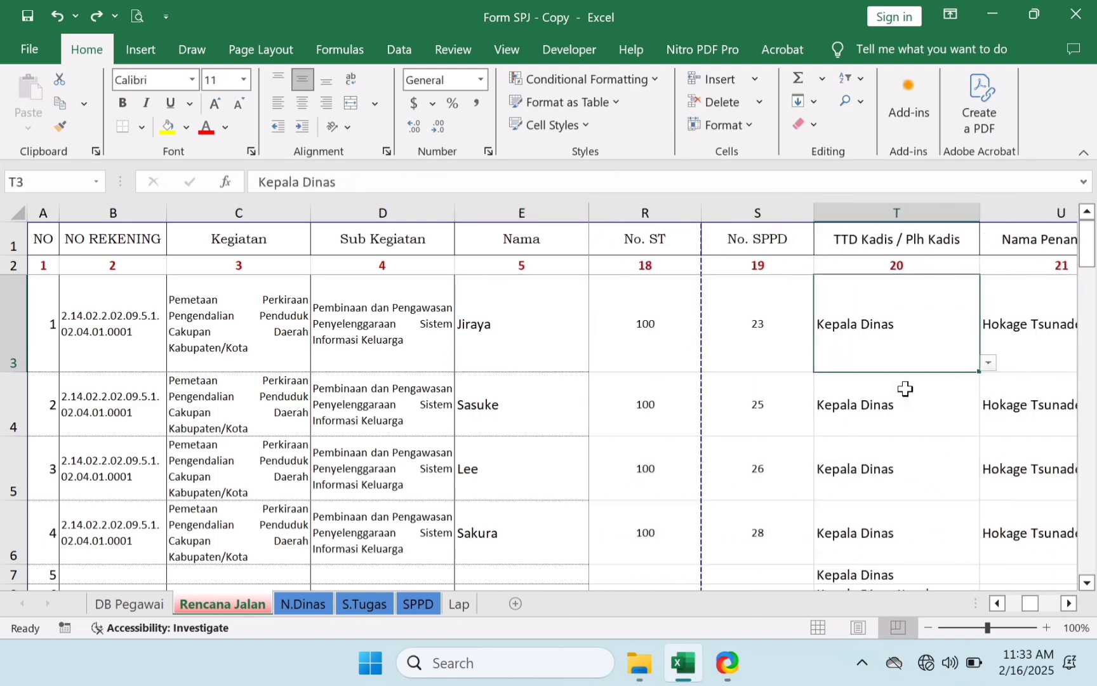
key("Right")
key("Right")
key("Right")
key("Right")
key("Right")
key("Right")
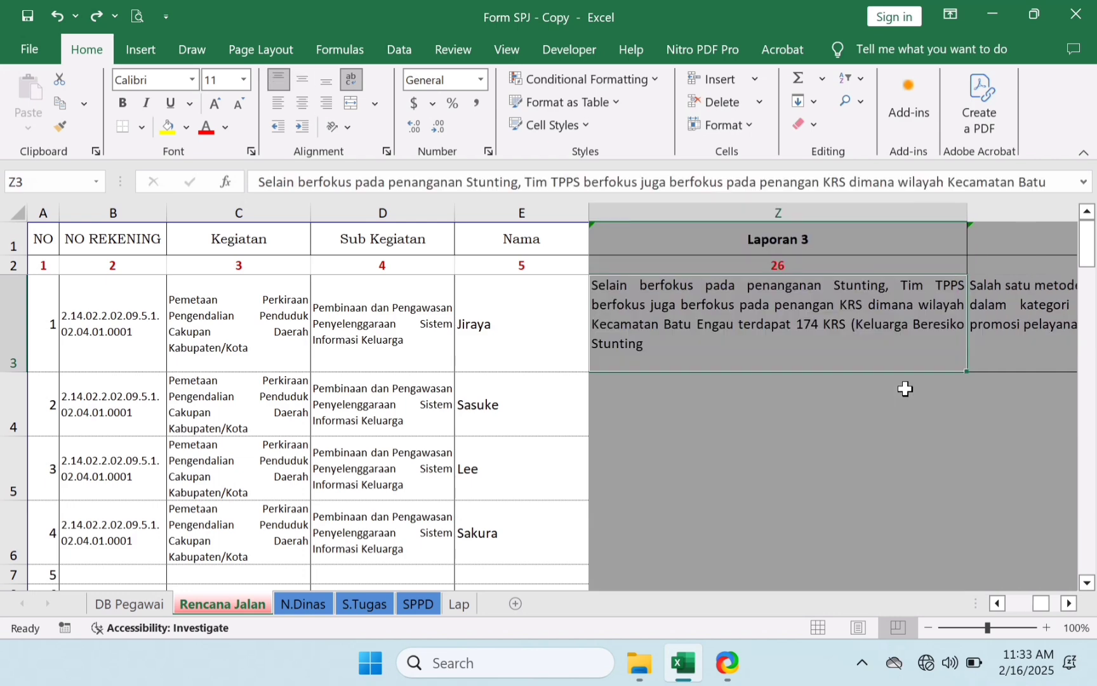
- Enter the text "sda" as the second record's Laporan 3 entry in cell Z4
left_click(486, 385)
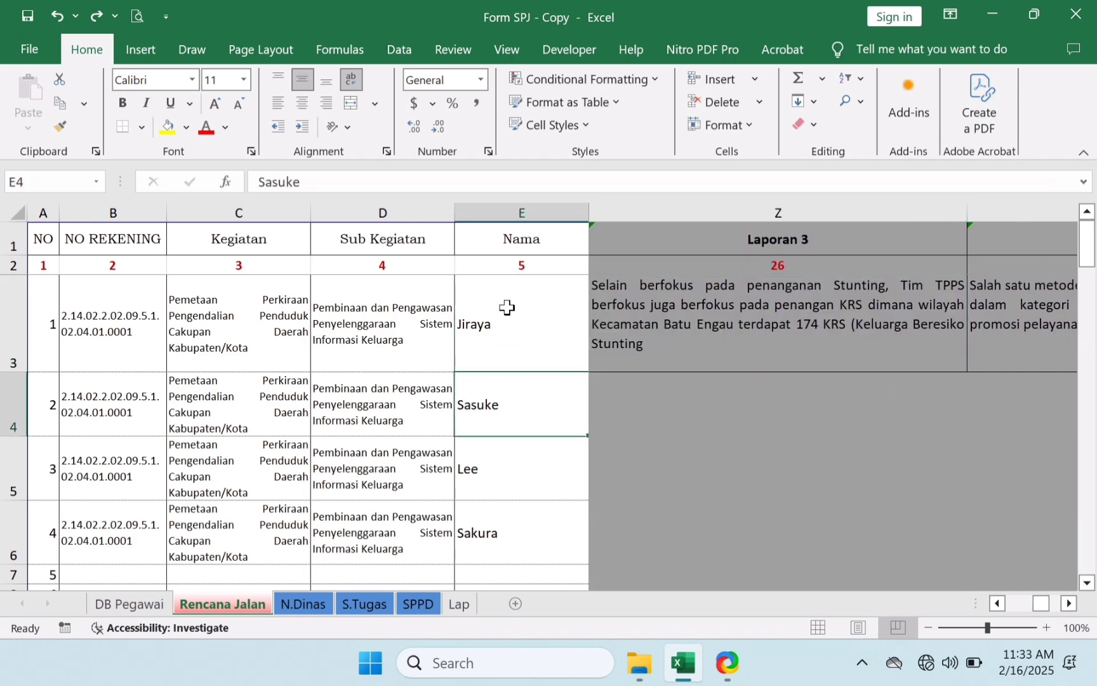
left_click_drag(507, 307, 503, 537)
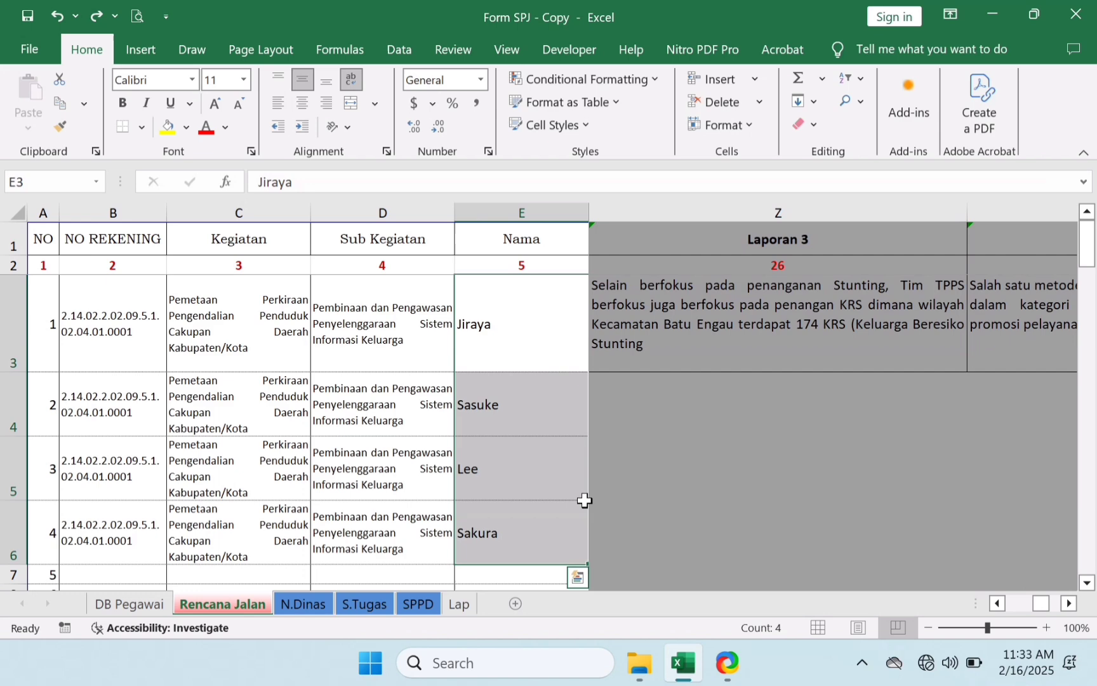
left_click(682, 412)
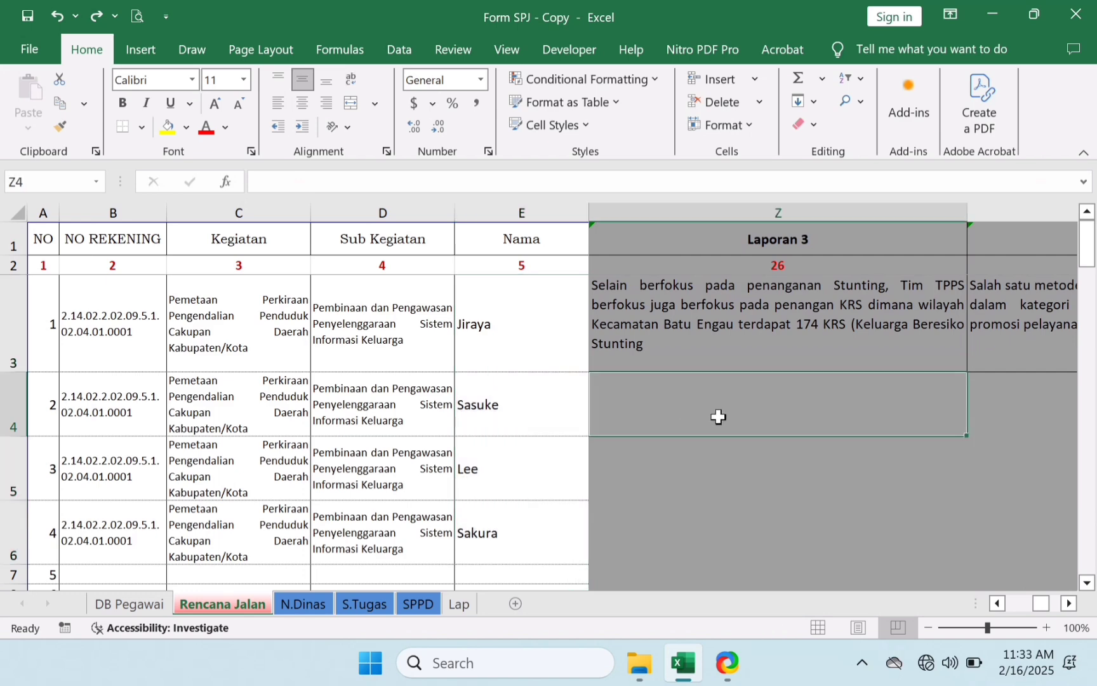
type("sd")
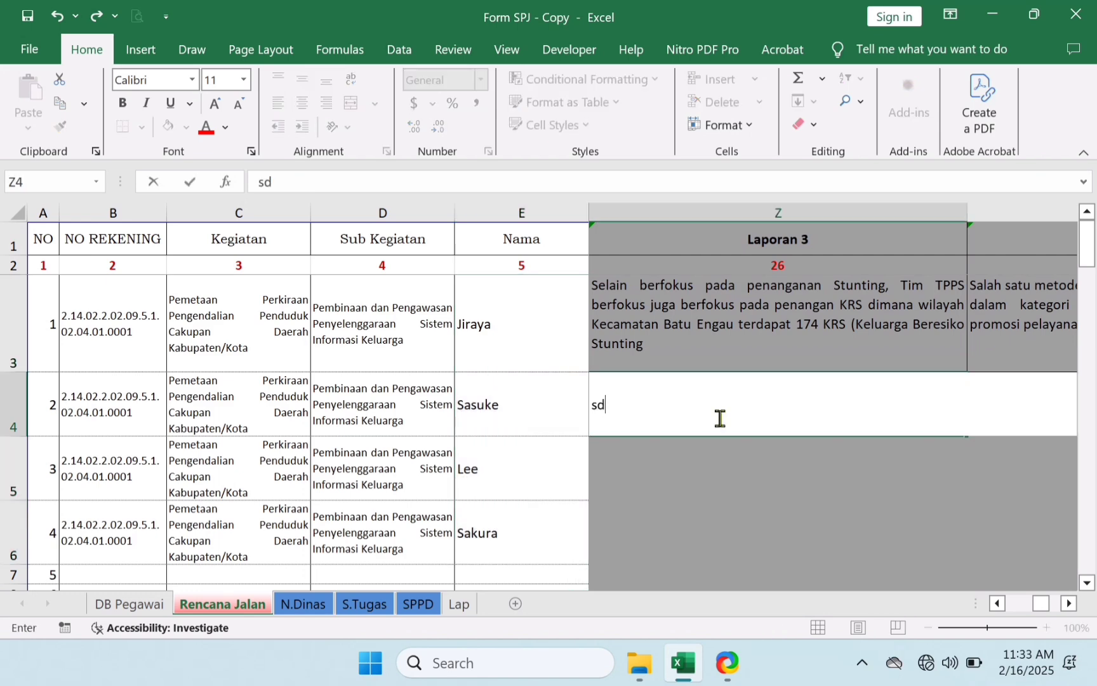
type("a")
key("Return")
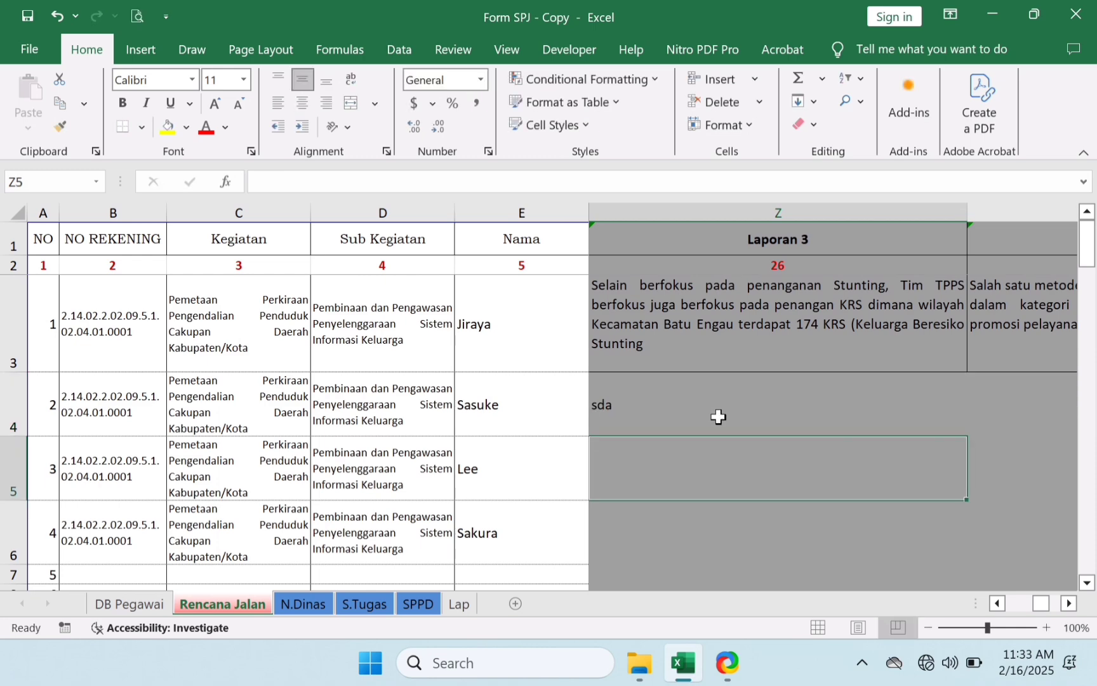
- Copy the second record's Laporan 3 entry "sda" across its Laporan 4 to Laporan 11 cells
left_click(720, 418)
key("ctrl+c")
key("Right")
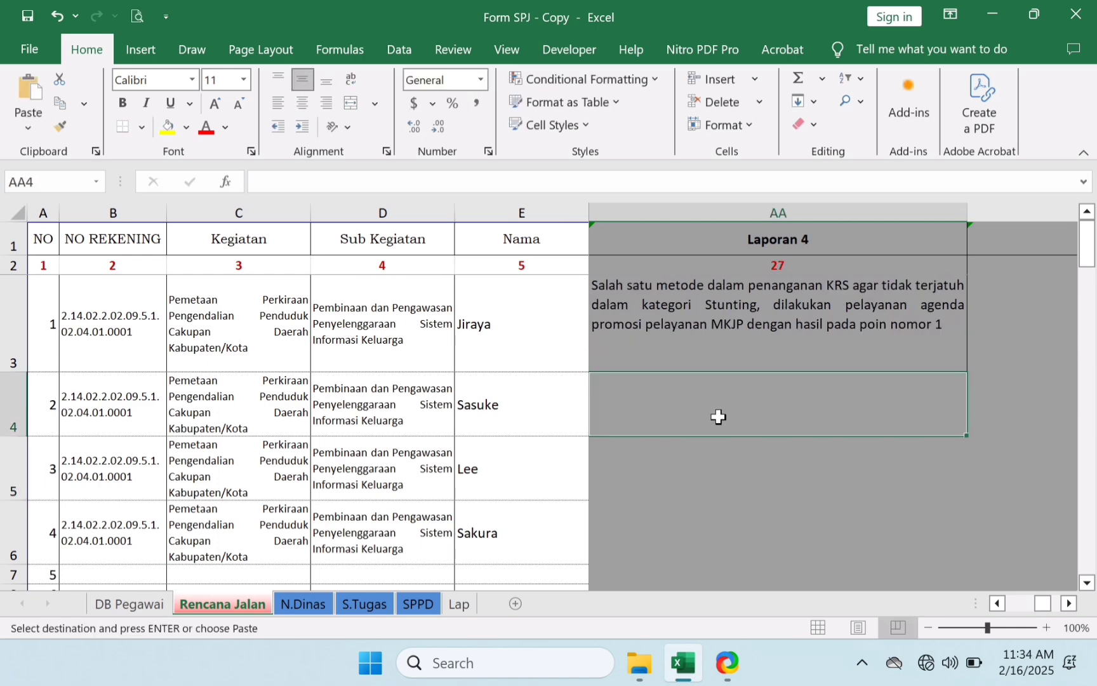
left_click(720, 416)
key("Right")
key("Right")
key("Right")
key("Right")
key("Right")
key("Right")
key("Right")
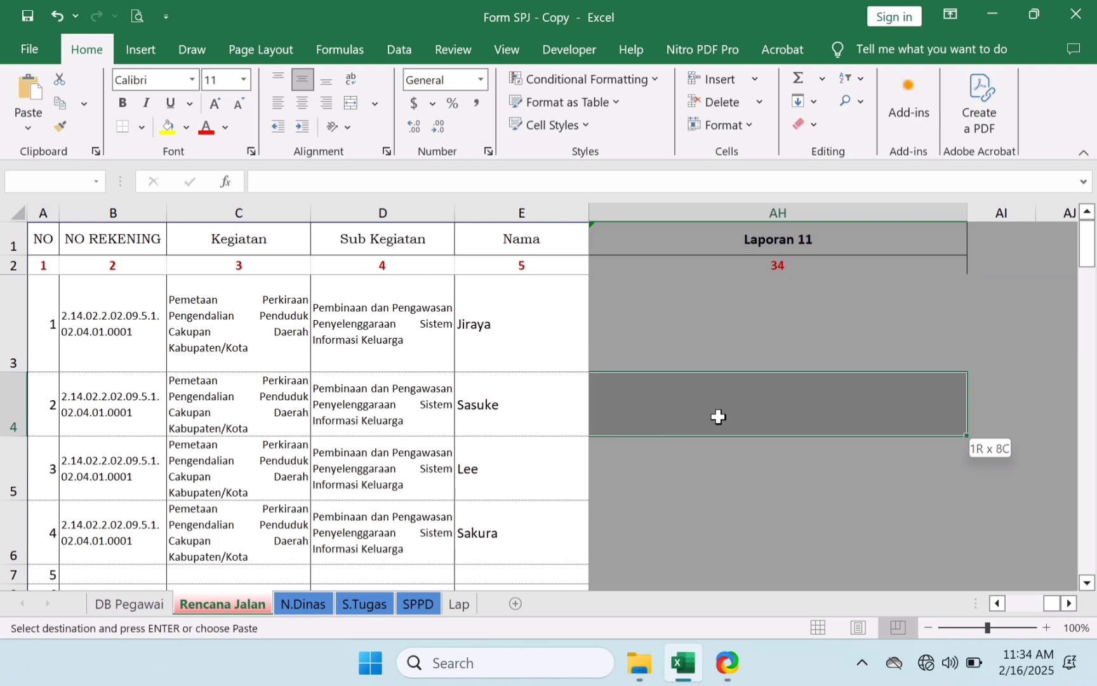
key("Return")
- Enter the text "sda" as the second record's Laporan 1 entry in cell X4
key("Left")
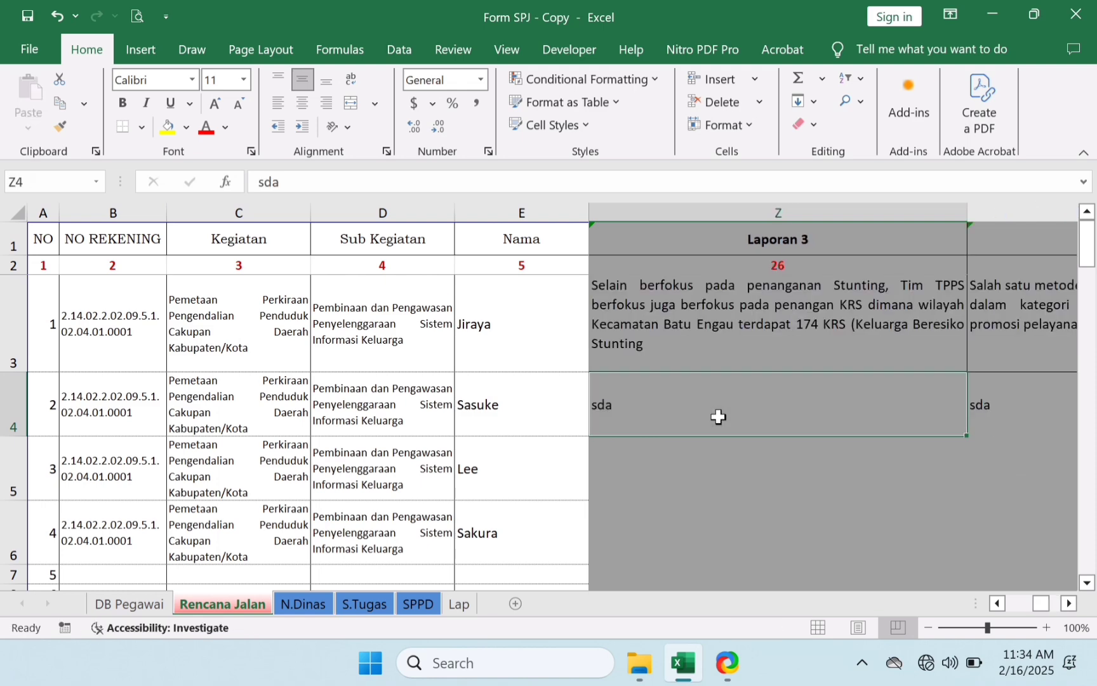
key("Left")
key("Left")
key("Left")
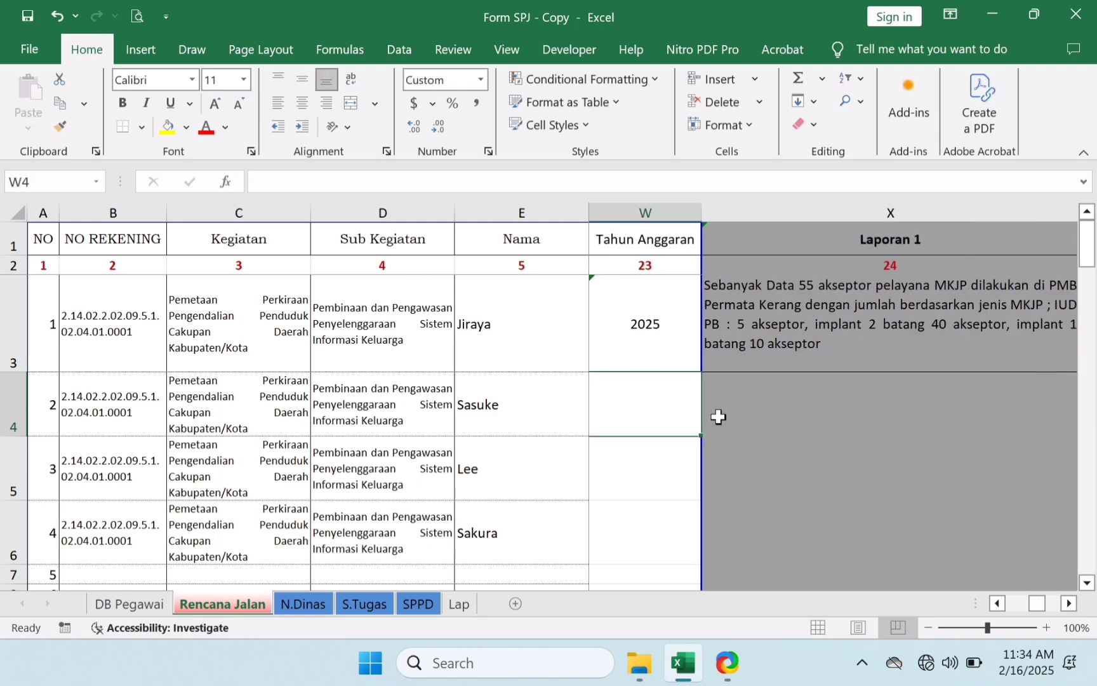
key("Right")
double_click(719, 416)
key("ctrl+v")
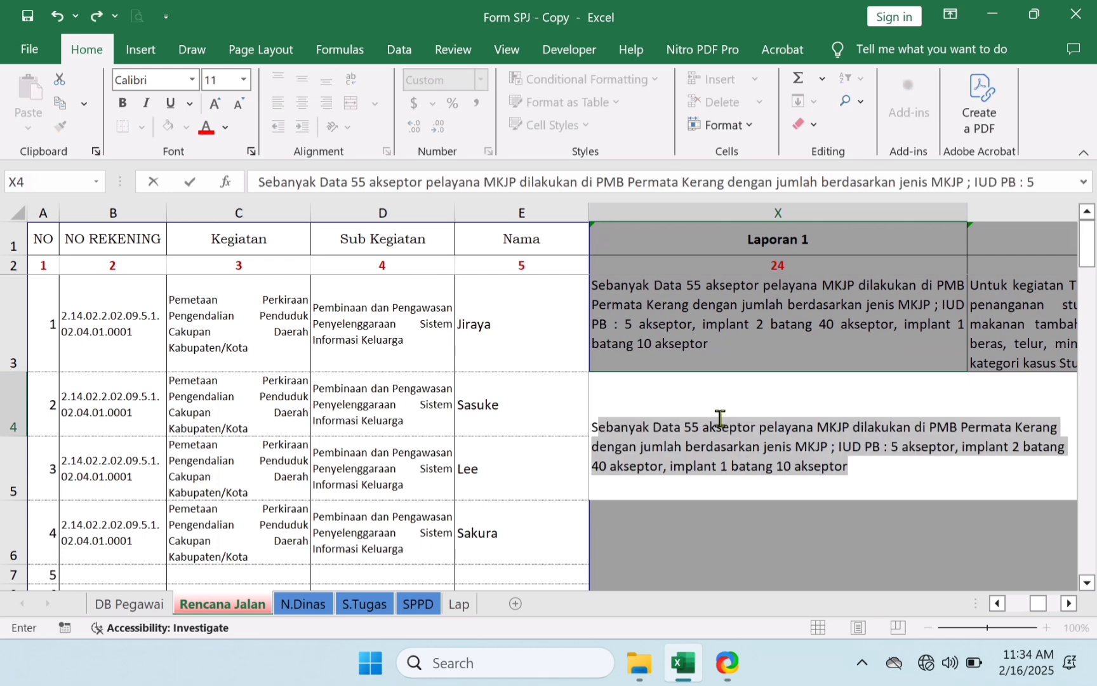
type("Sd")
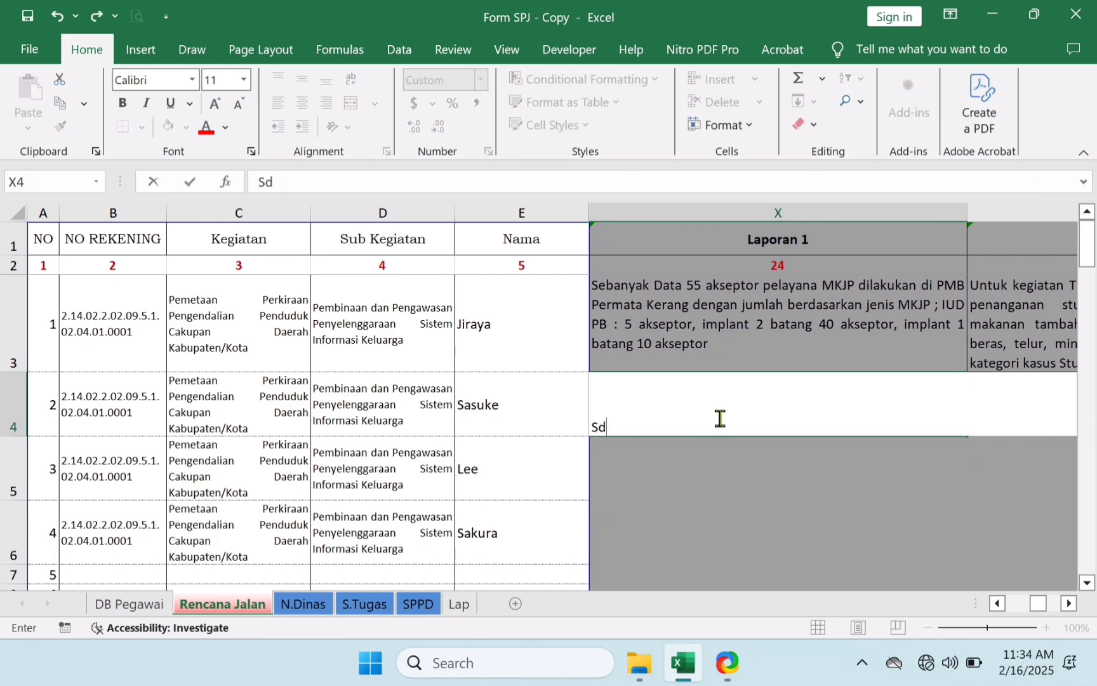
type("s")
key("BackSpace")
type("a")
key("Return")
left_click(719, 417)
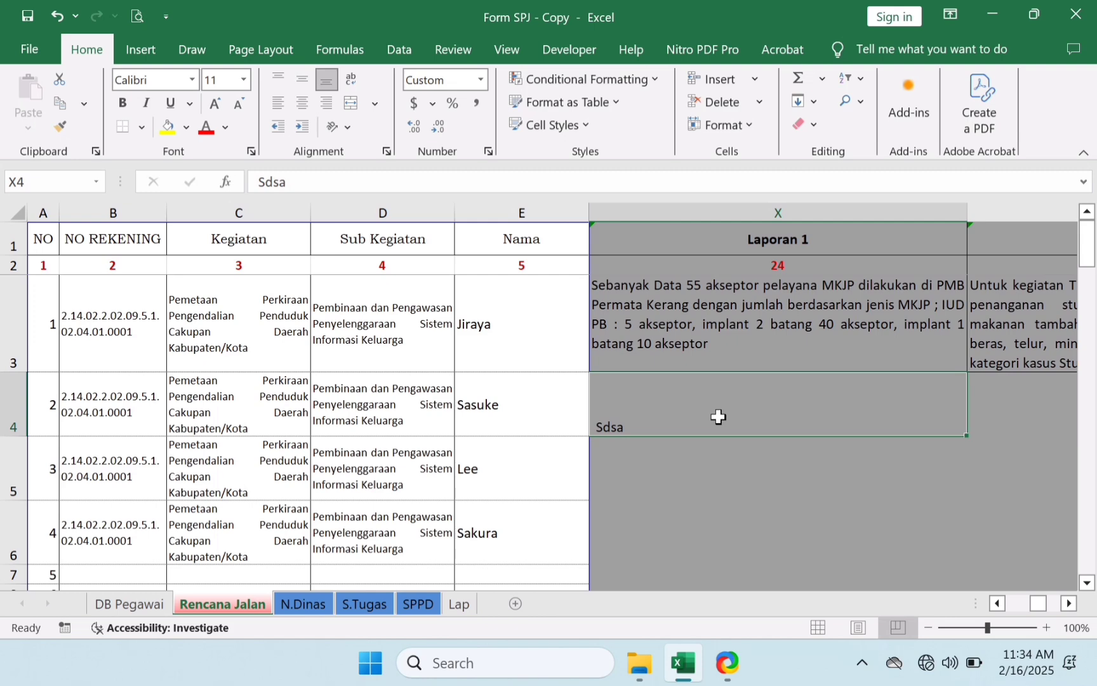
type("sda")
key("Return")
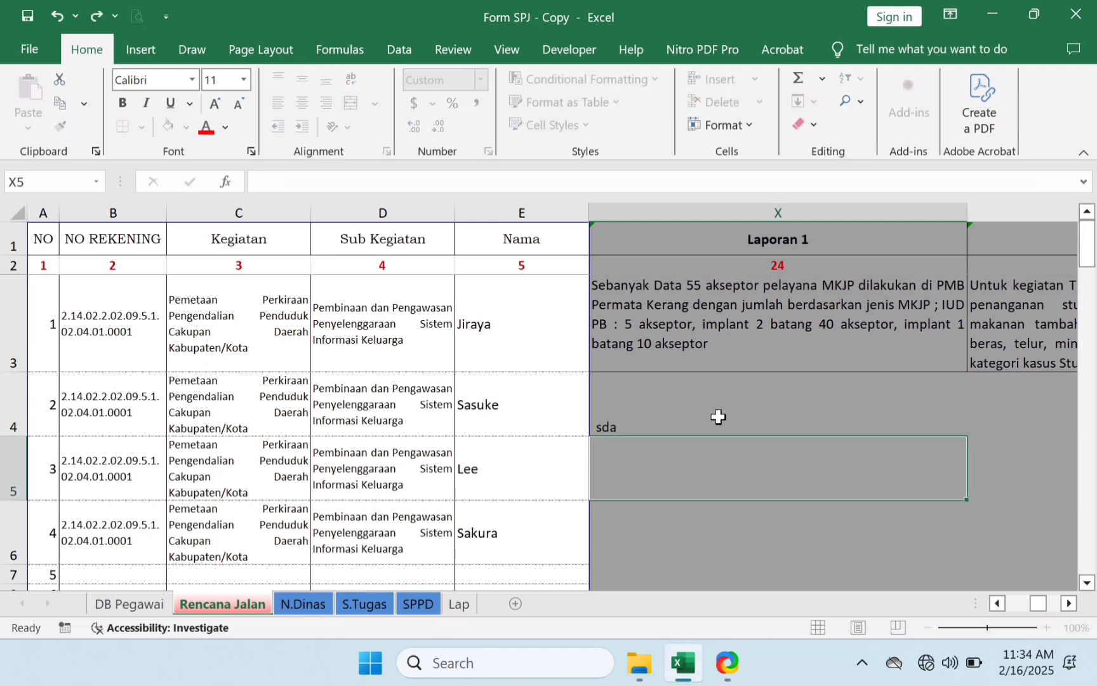
- Copy the second record's Laporan 1 entry down to the third and fourth records
left_click(718, 416)
key("ctrl+c")
key("Down")
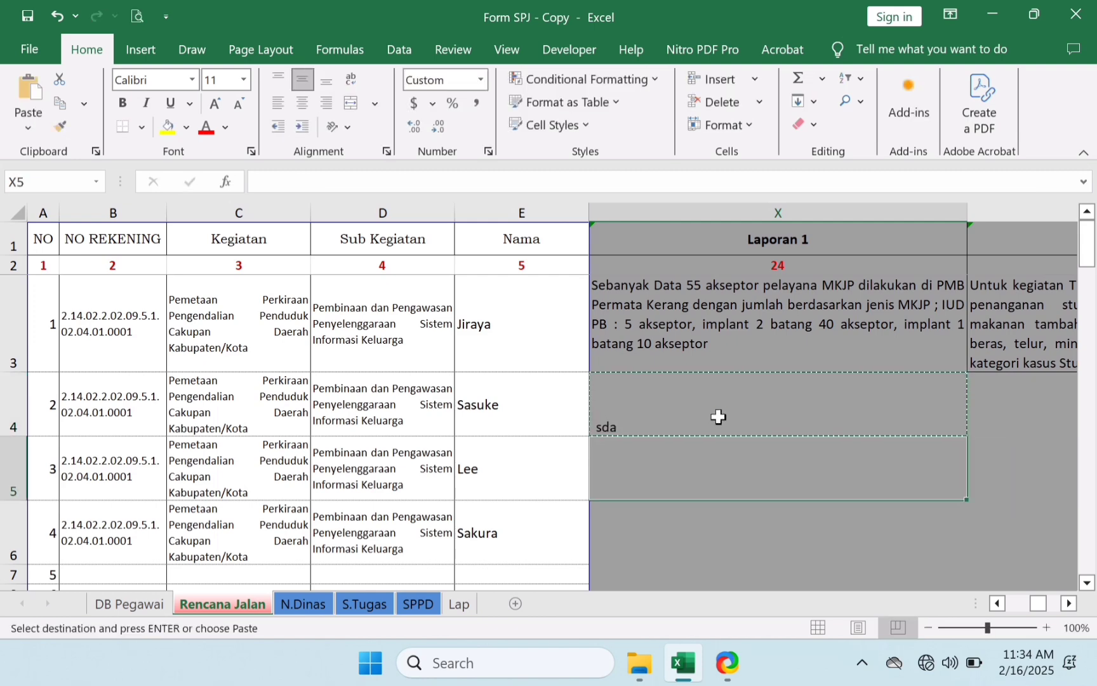
key("shift+Down")
key("Return")
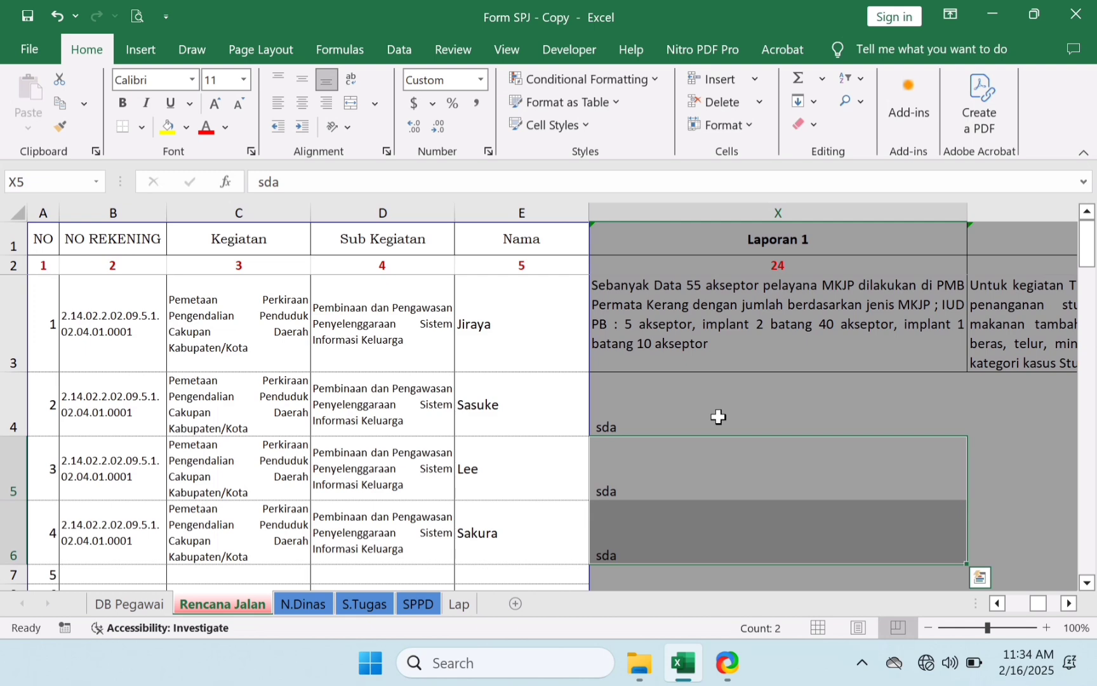
- Look through the records' columns from Laporan 3 back to Tanggal Penetapan
key("Down")
key("Right")
key("Right")
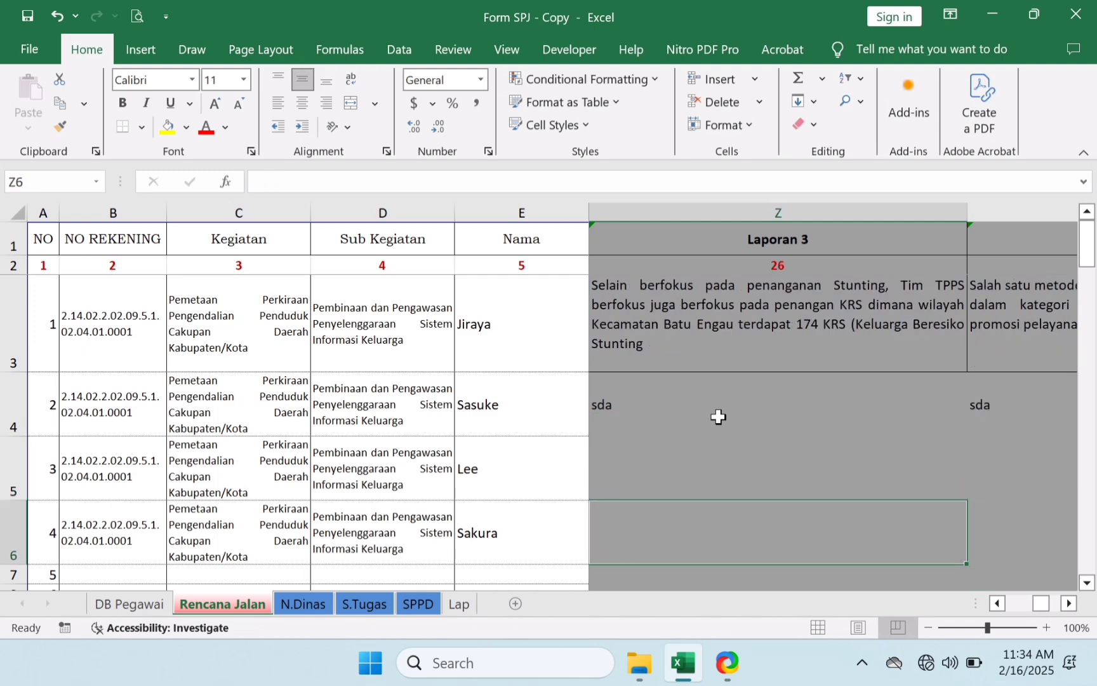
key("Up")
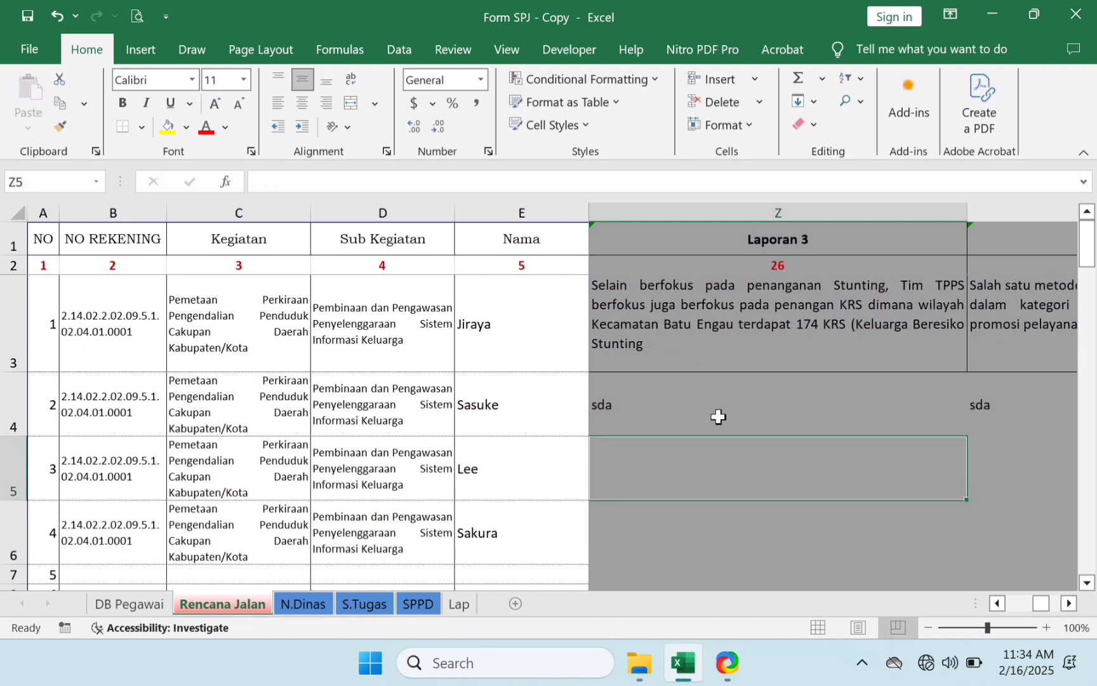
key("Left")
key("Left")
key("Left")
key("Left")
key("Left")
key("Down")
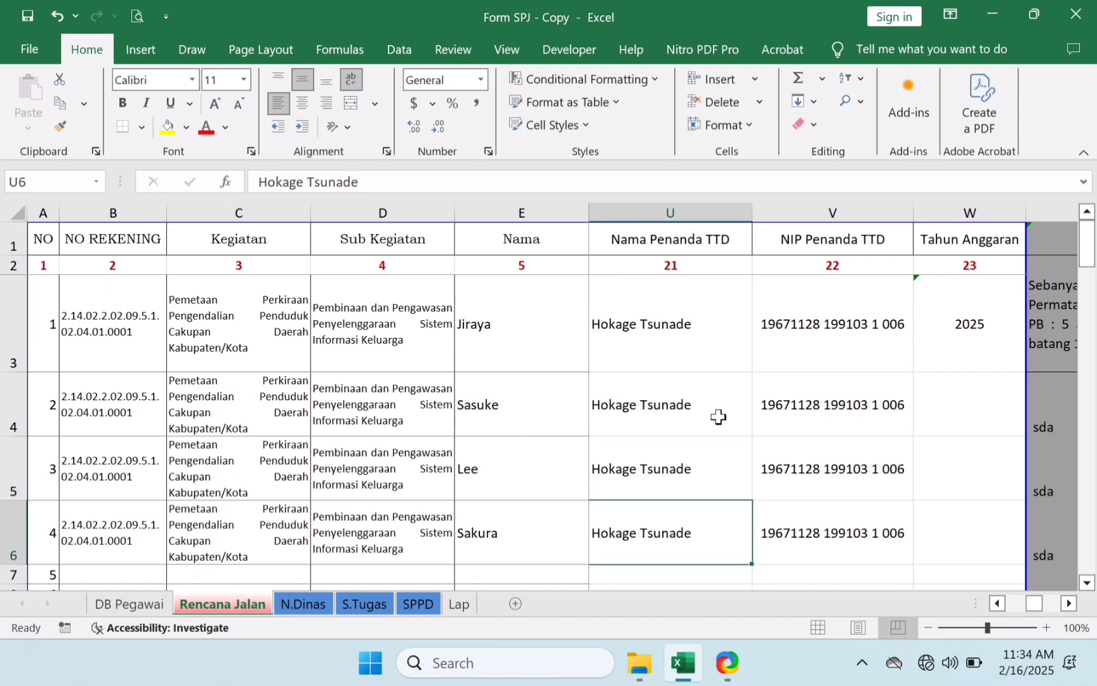
key("Down")
key("Left")
key("Left")
key("Left")
key("Left")
key("Left")
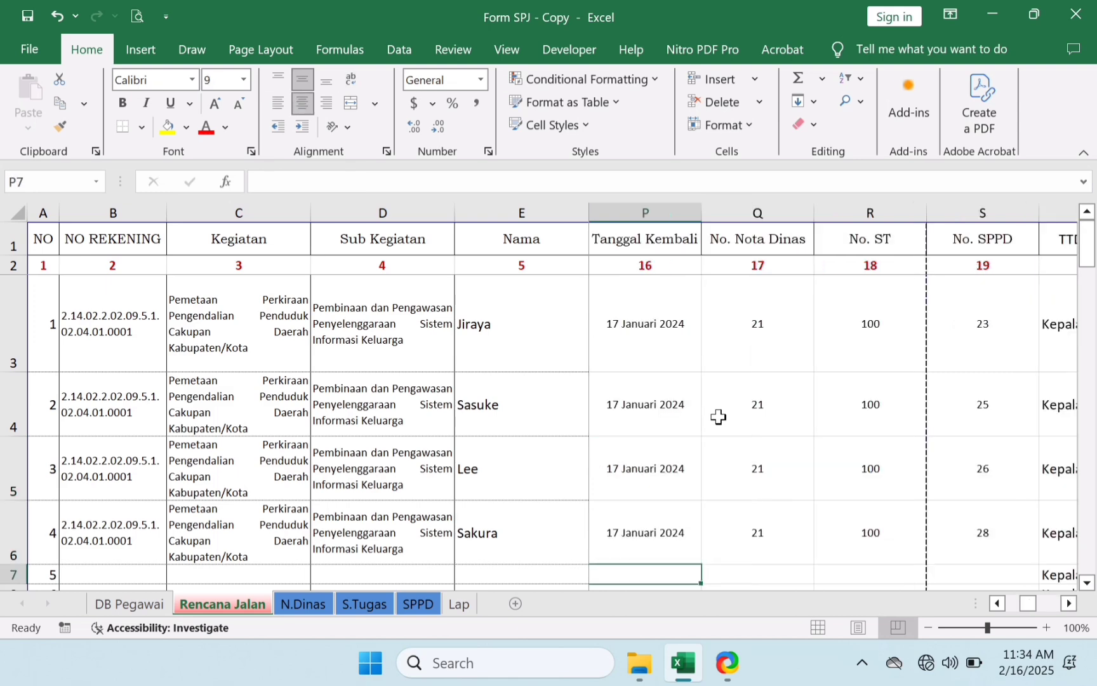
key("Left")
key("Left")
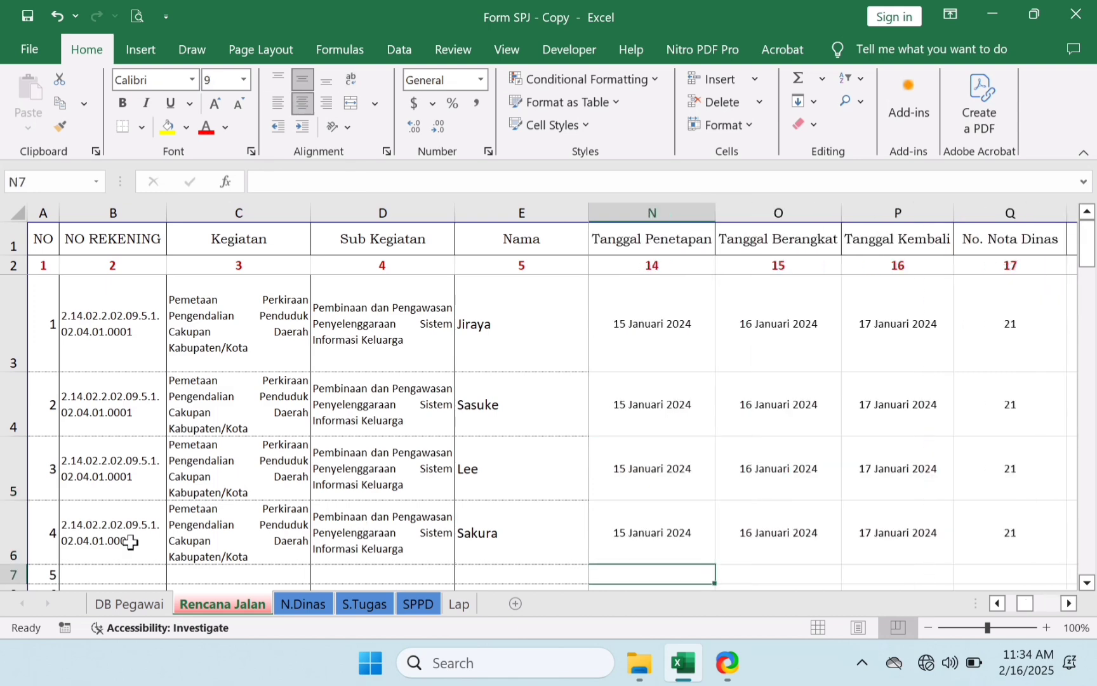
- Copy the fourth record's NO REKENING, Kegiatan and Sub Kegiatan entries down to records 5 to 7
left_click(77, 567)
key("Right")
key("Up")
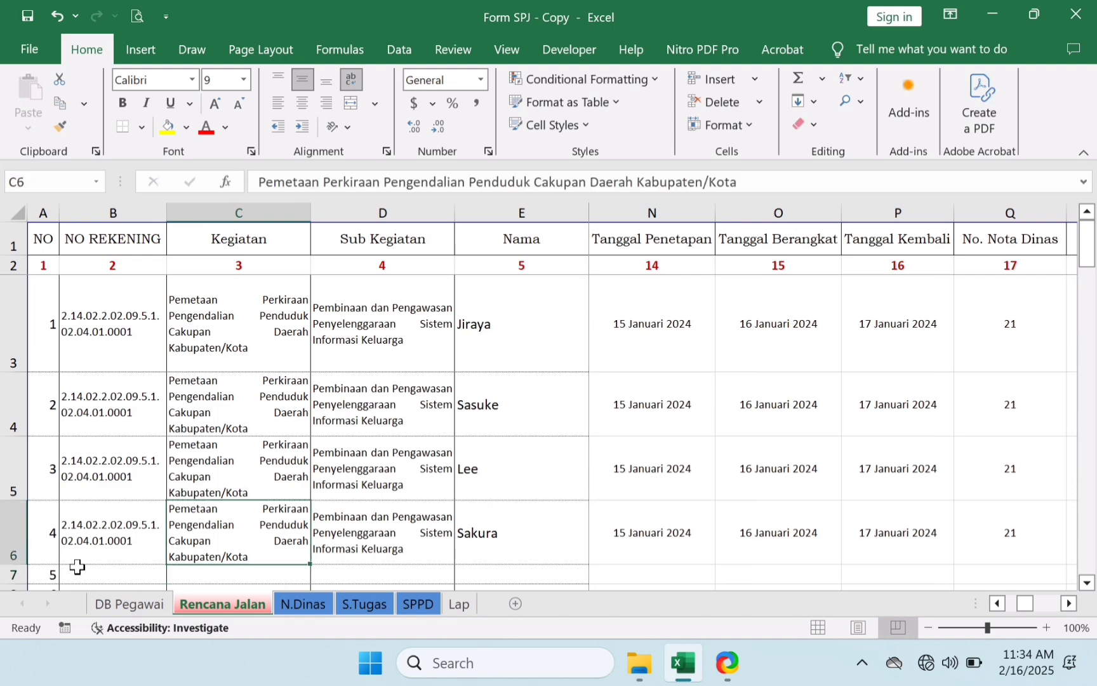
key("Left")
key("shift+Right")
key("shift+Right")
key("ctrl+c")
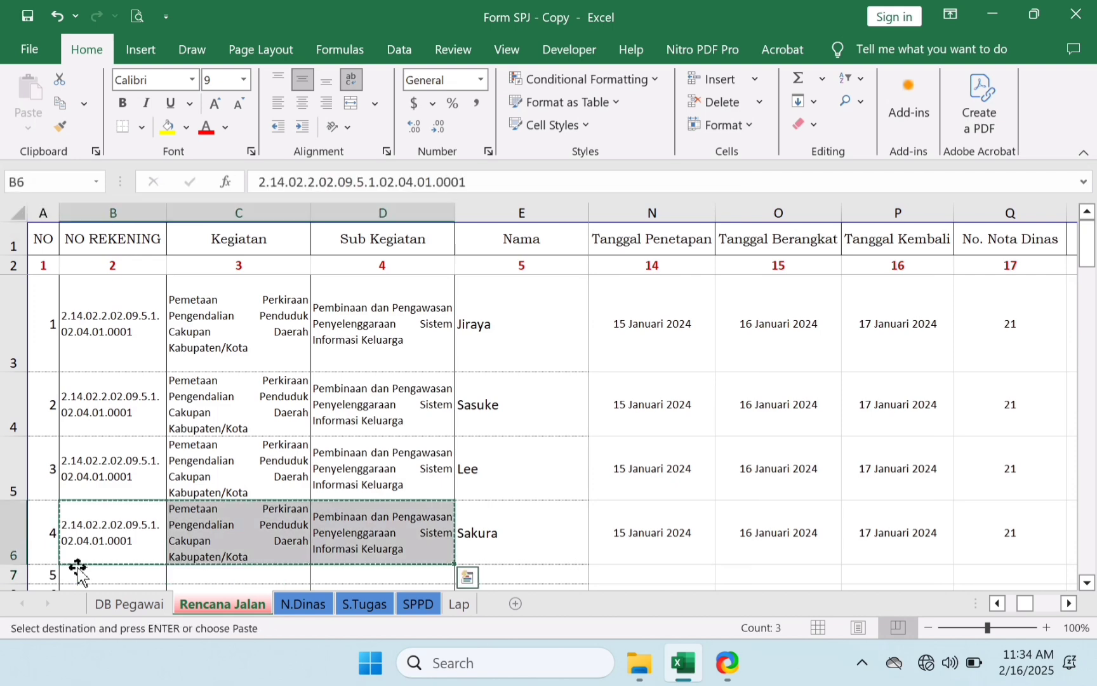
key("Down")
key("shift+Down")
key("shift+Down")
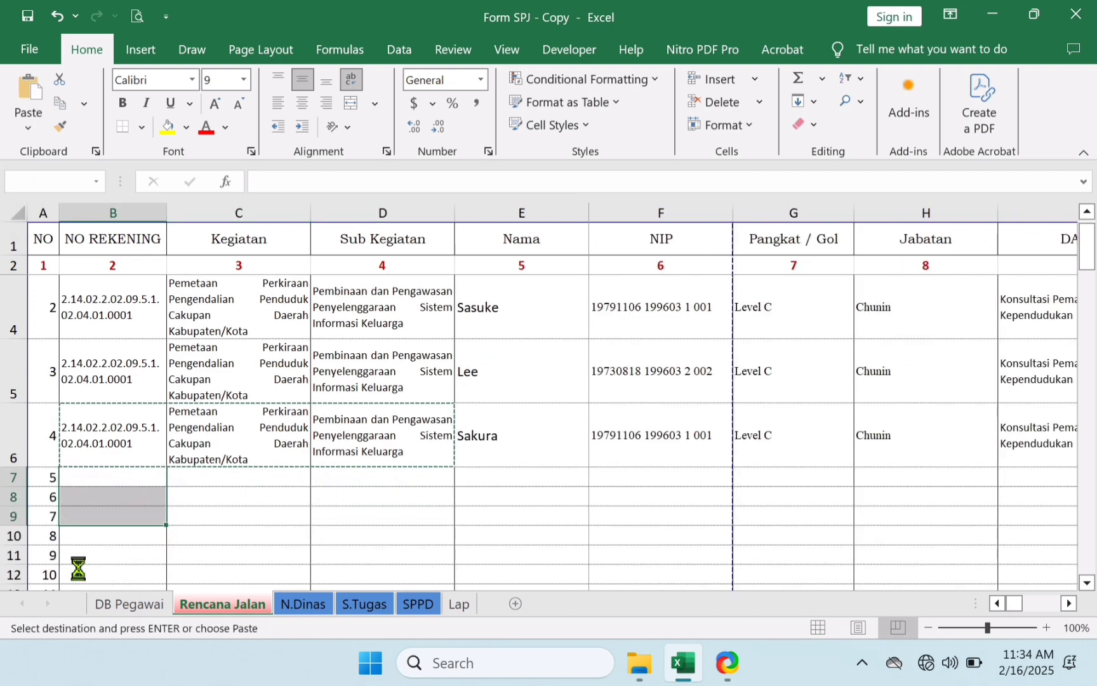
key("shift+Right")
key("shift+Right")
key("Return")
- Review the NO REKENING, Kegiatan and Sub Kegiatan entries of records 5 to 7 and their Nama cells
key("Right")
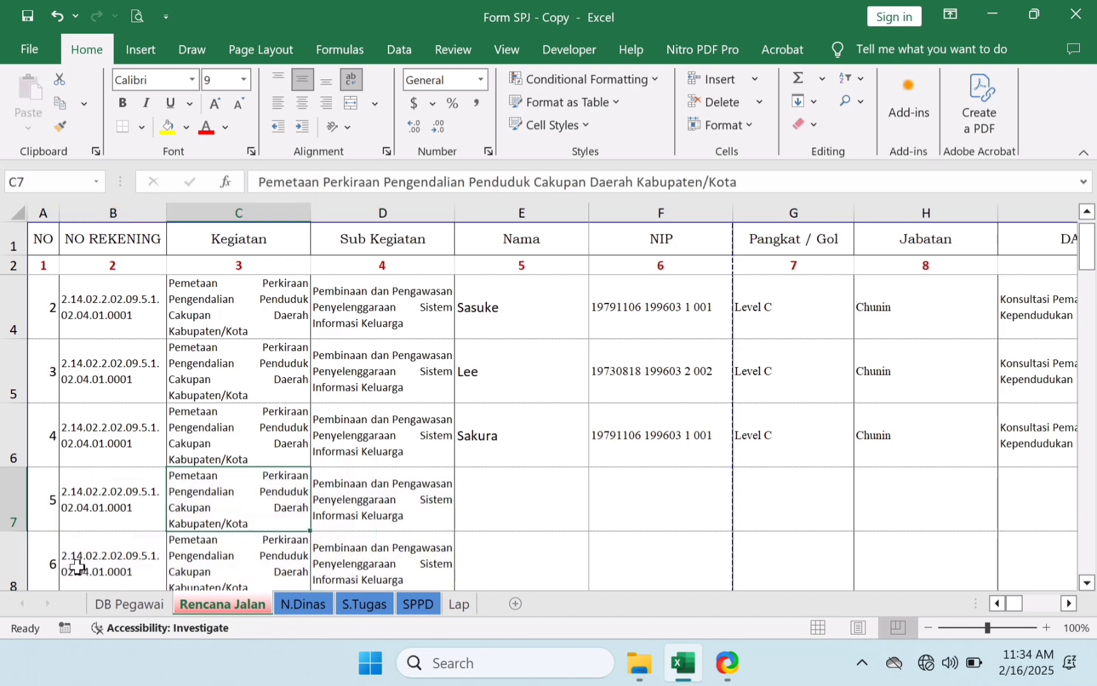
key("Right")
key("Right")
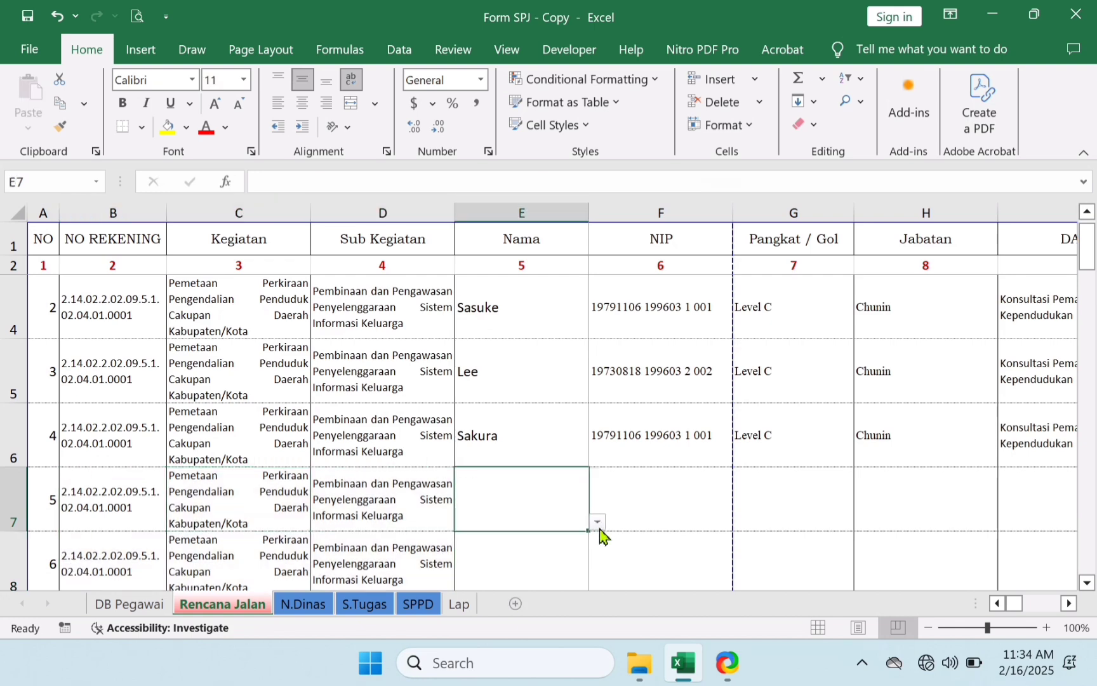
left_click(377, 522)
left_click(107, 503)
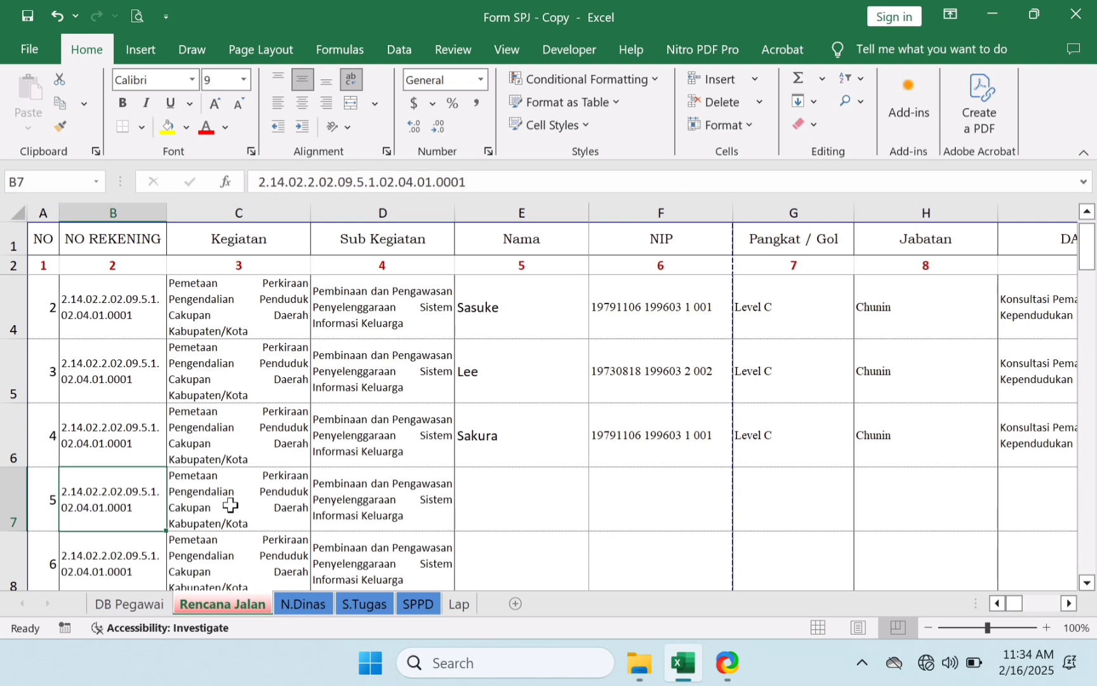
key("Right")
key("Right")
key("Left")
key("Left")
key("shift+Right")
key("shift+Right")
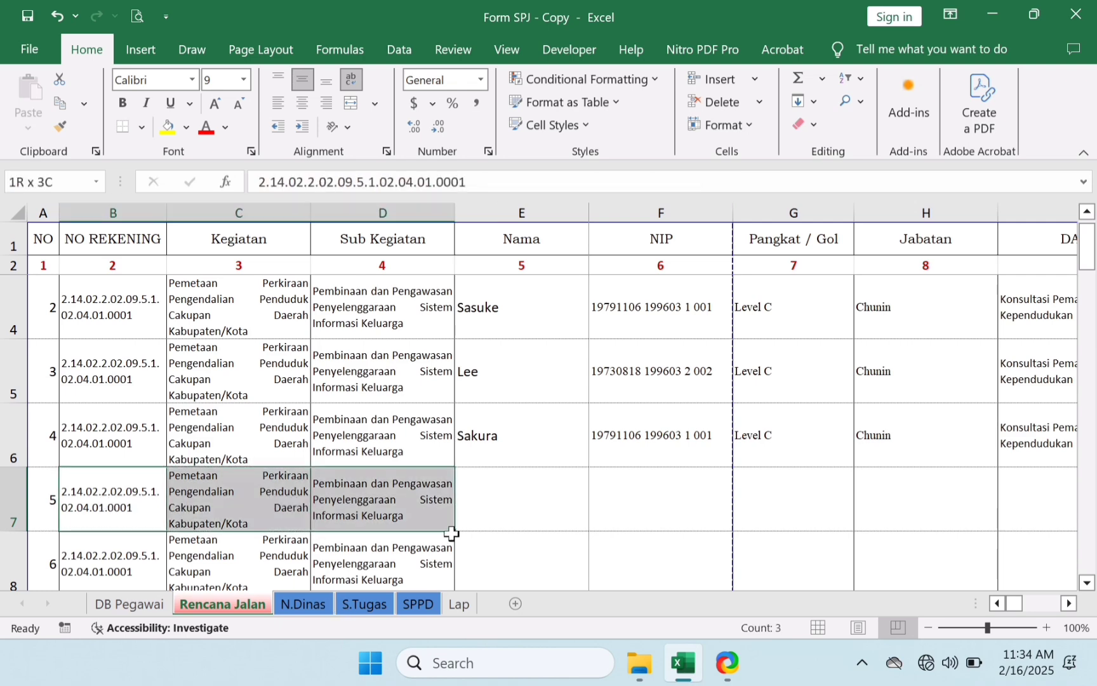
scroll(451, 534, "down", 1)
left_click(539, 310)
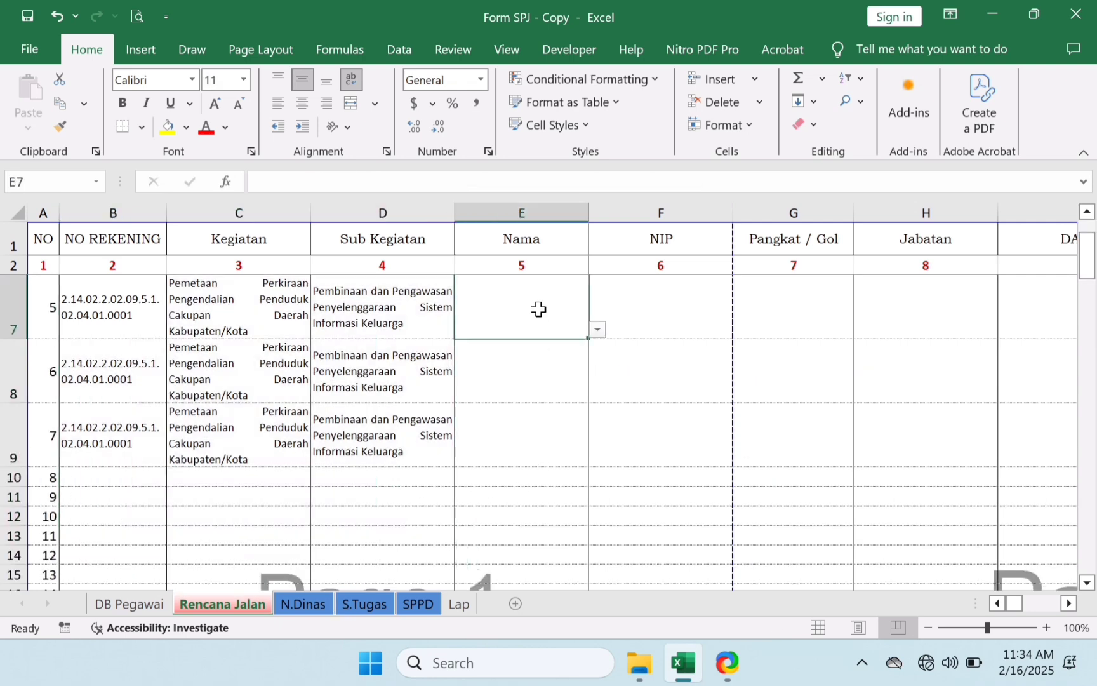
scroll(539, 309, "up", 1)
left_click(536, 309)
key("Down")
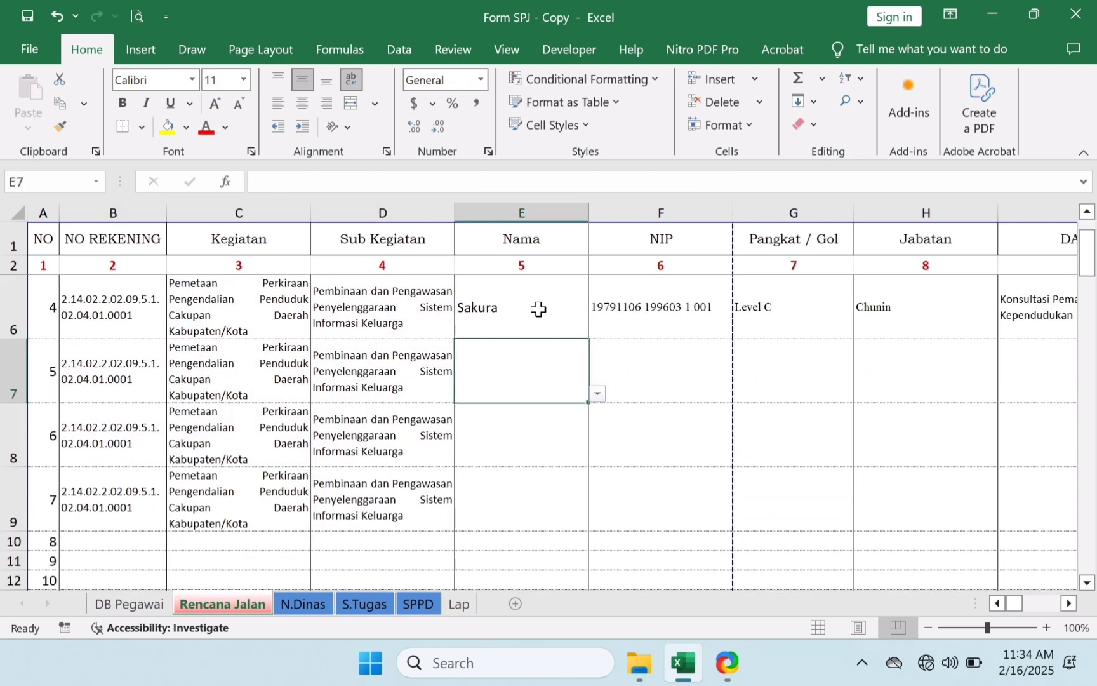
- Choose an employee's name from the list for the fifth record's Nama cell E7
left_click(491, 318)
left_click(495, 369)
left_click(597, 394)
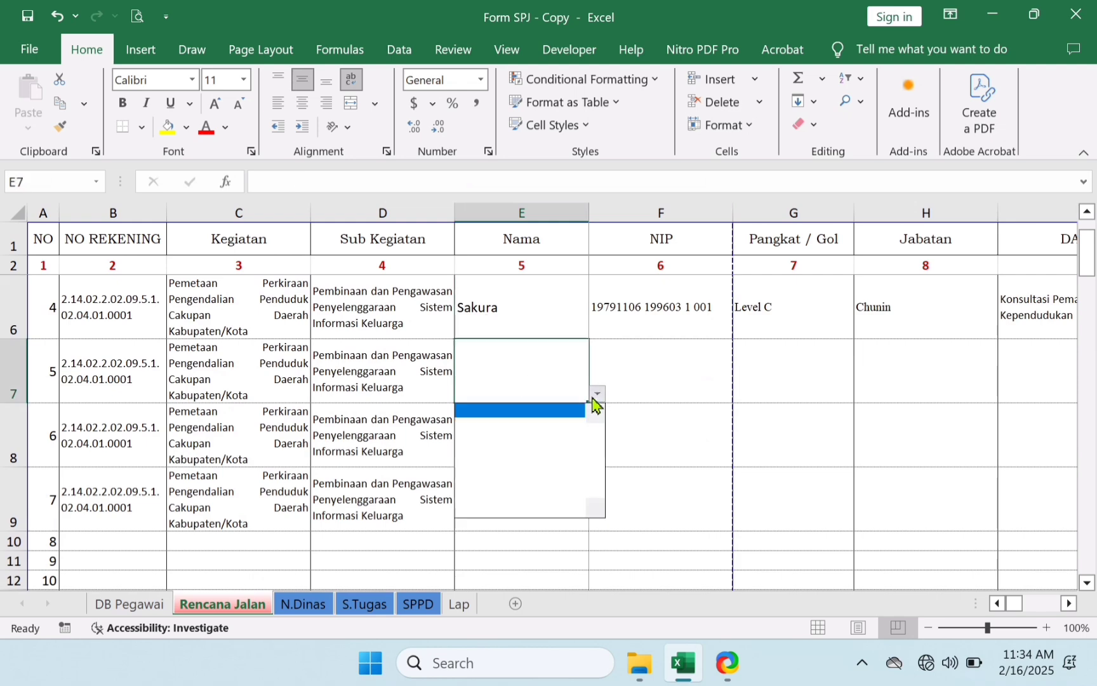
left_click(598, 434)
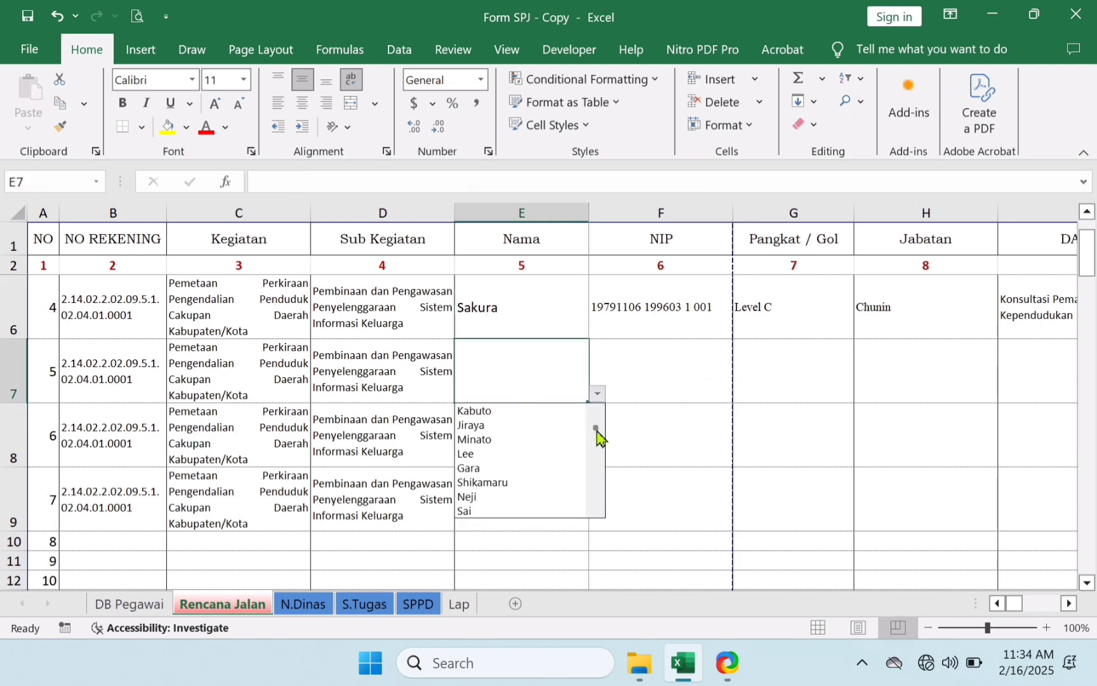
left_click(522, 440)
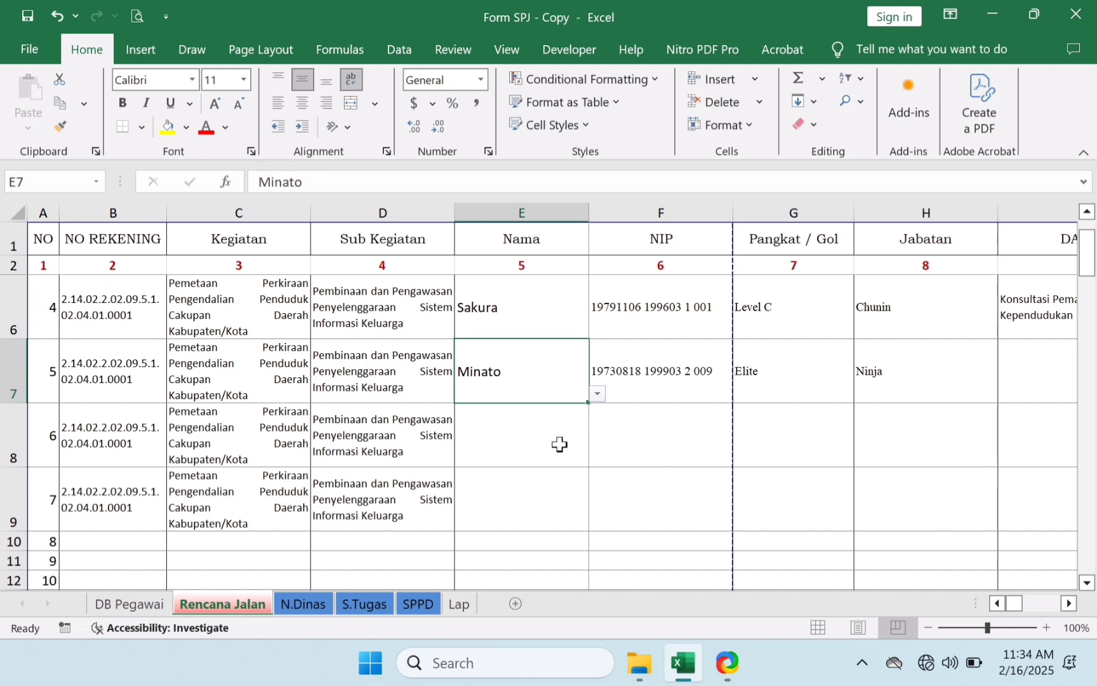
- Choose another employee's name from the list for the sixth record's Nama cell E8
left_click(559, 444)
left_click(597, 458)
left_click(593, 483)
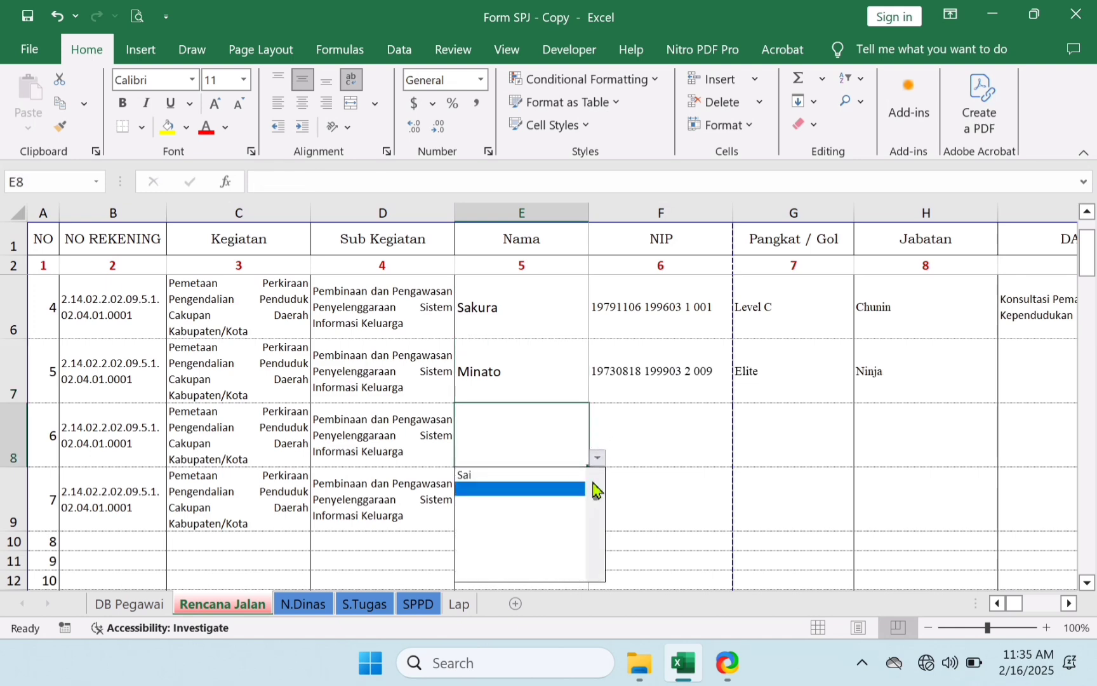
left_click(593, 489)
left_click(544, 490)
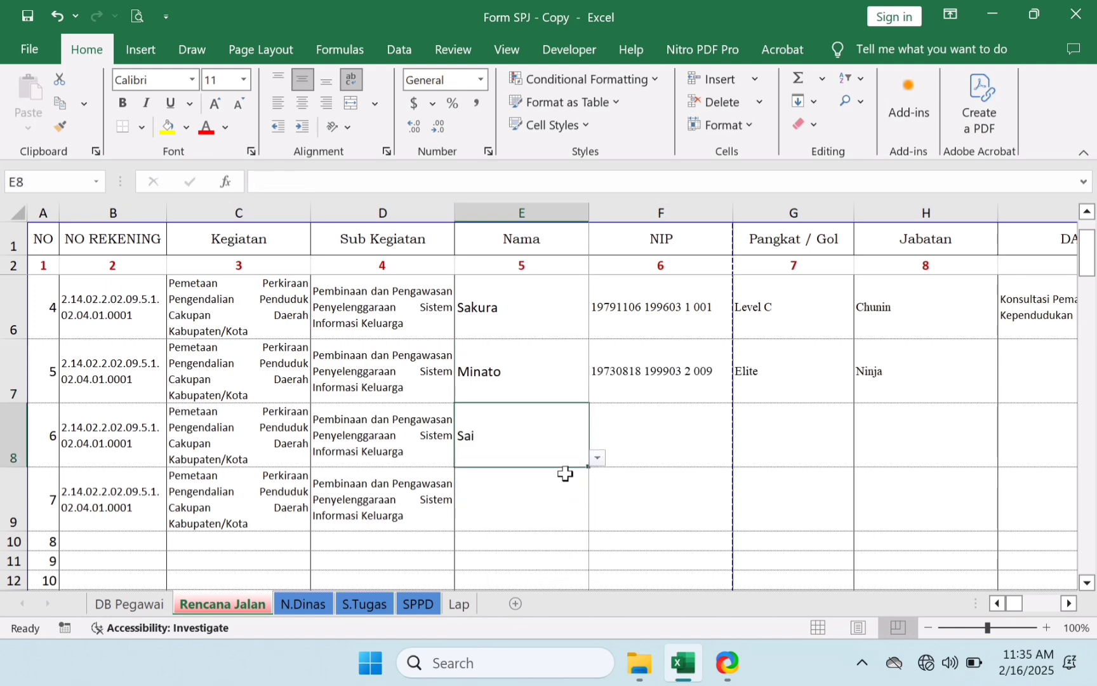
- Choose a further employee's name from the list for the seventh record's Nama cell E9
left_click(591, 509)
left_click(598, 522)
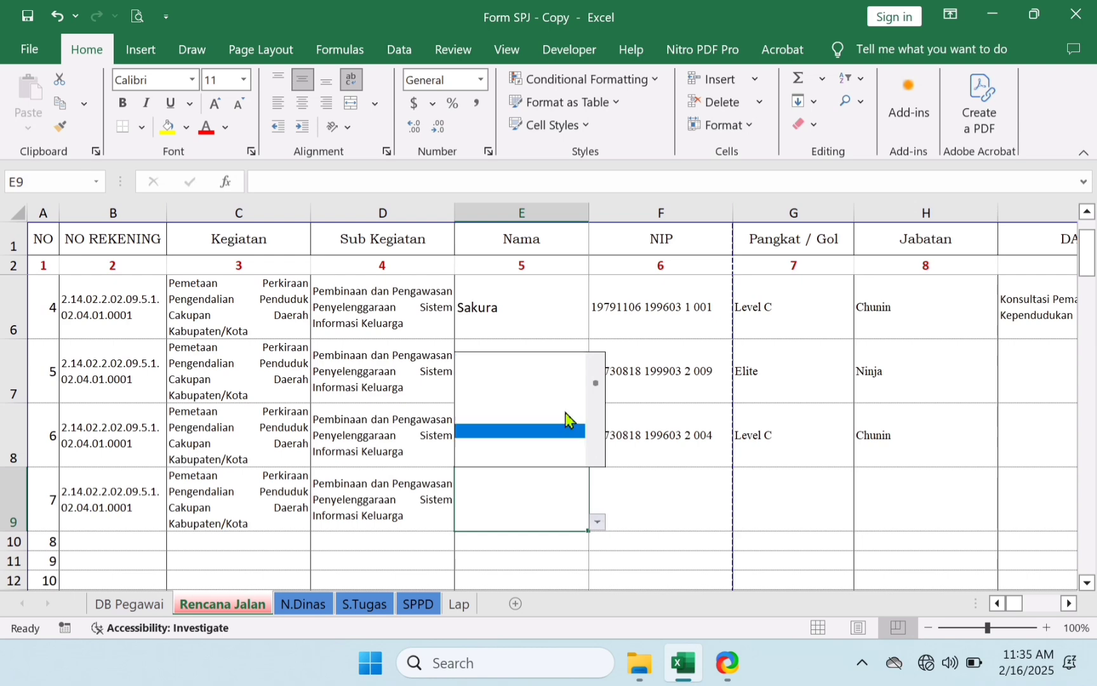
key("Up")
key("Up")
key("Up")
key("Up")
key("Up")
key("Up")
key("Up")
key("Up")
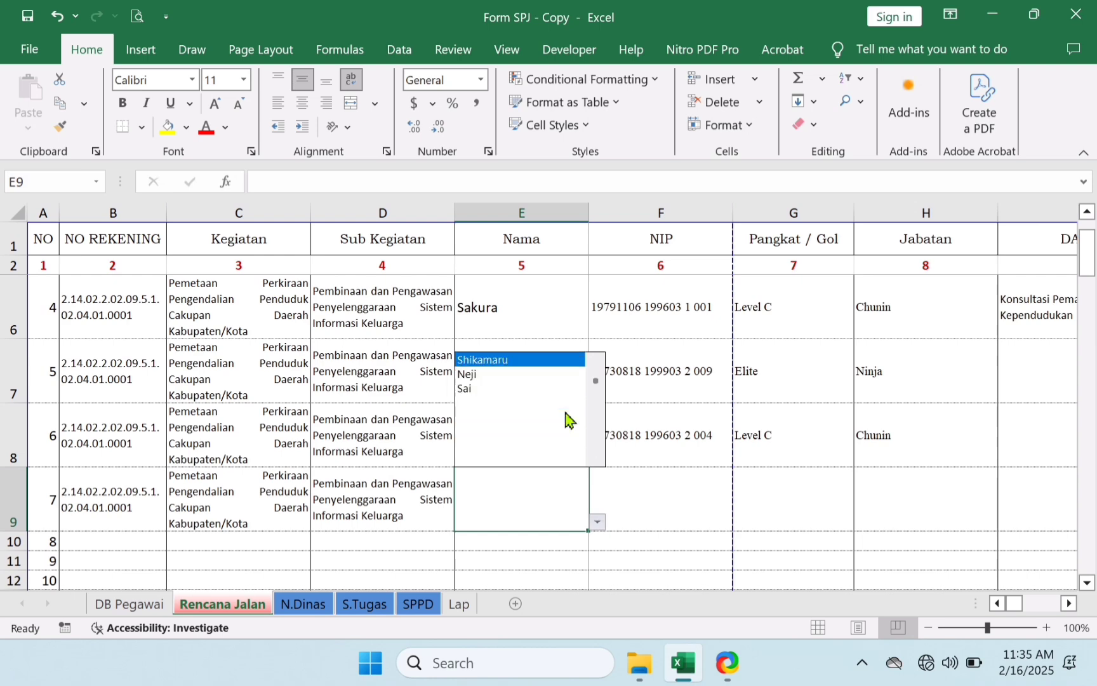
left_click(512, 375)
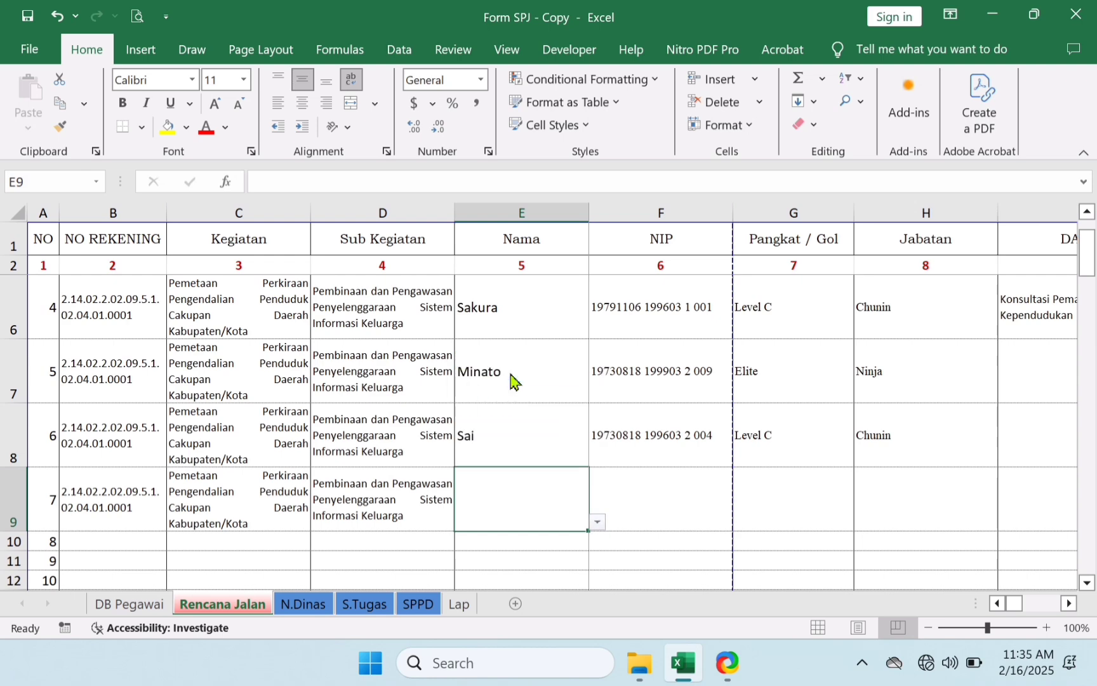
- Enter the placeholder purpose "gsjavfabvfjaebvbefhbv" in the fifth record's DALAM RANGKA cell I7
left_click(1039, 393)
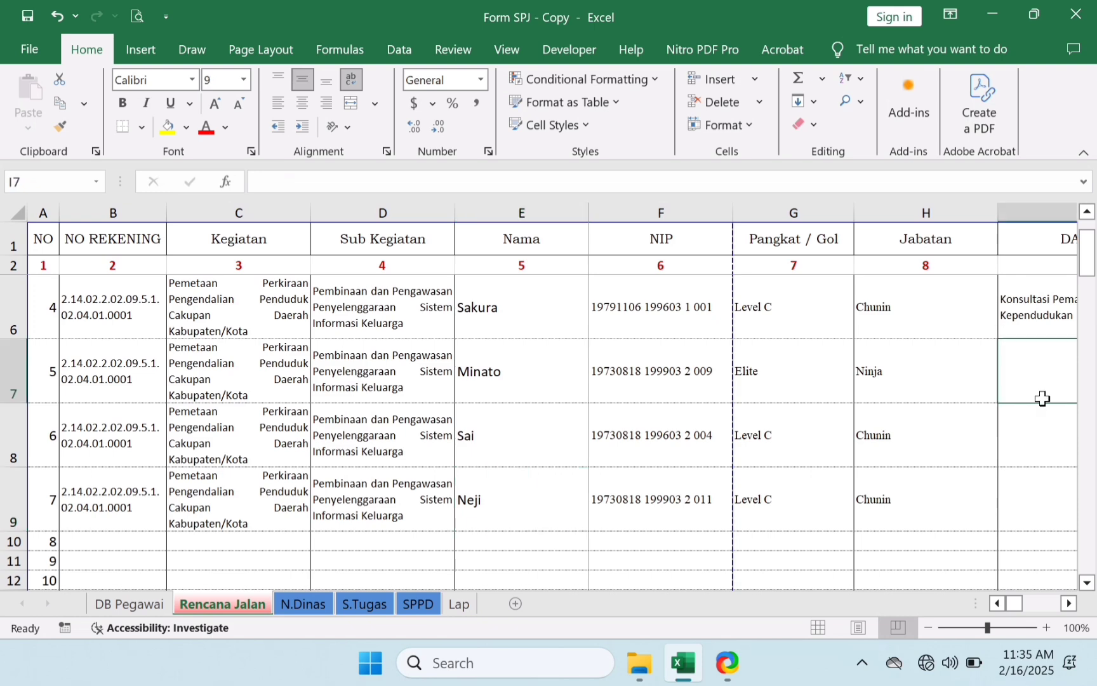
key("Right")
key("Left")
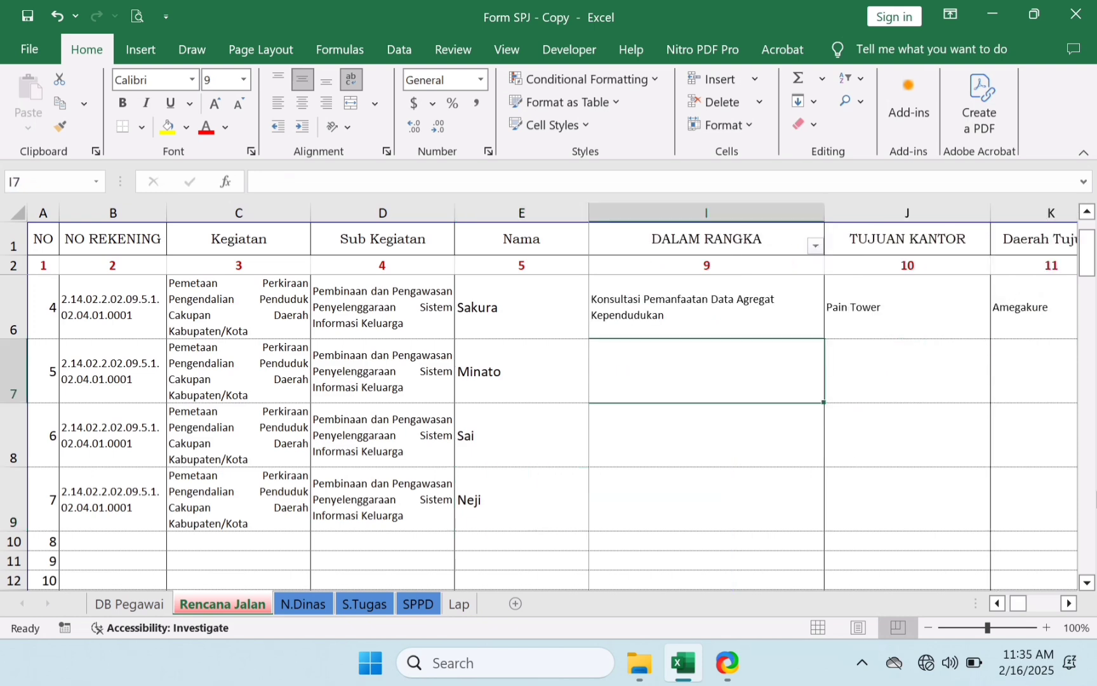
type("g")
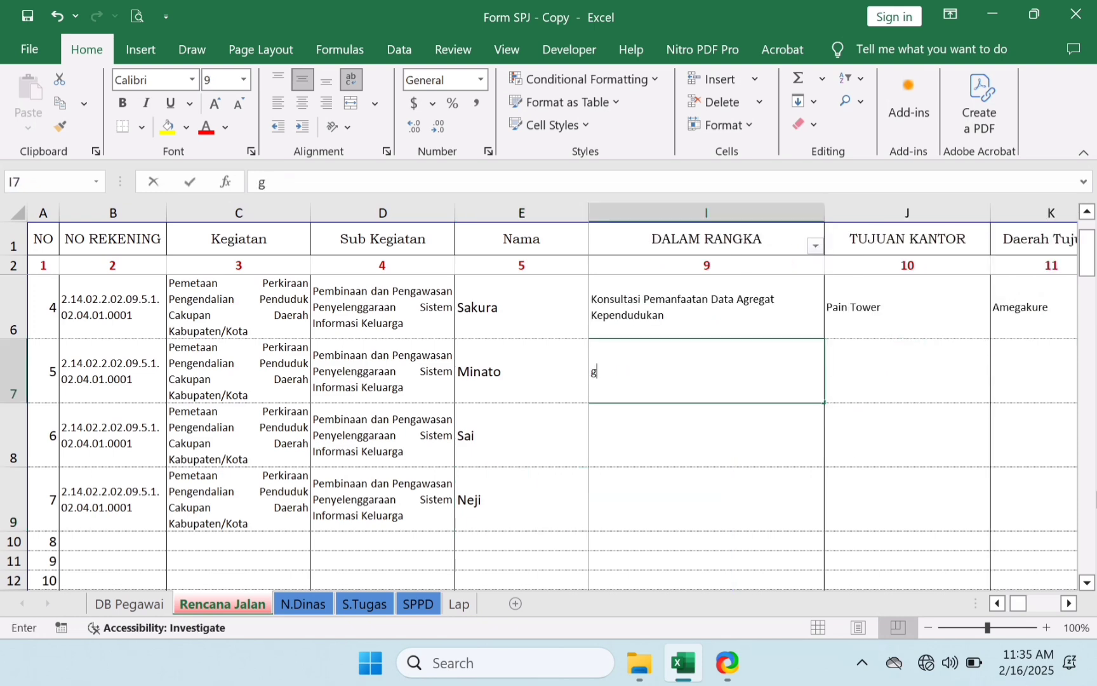
type("sjavfabvfjaebvbefhbv")
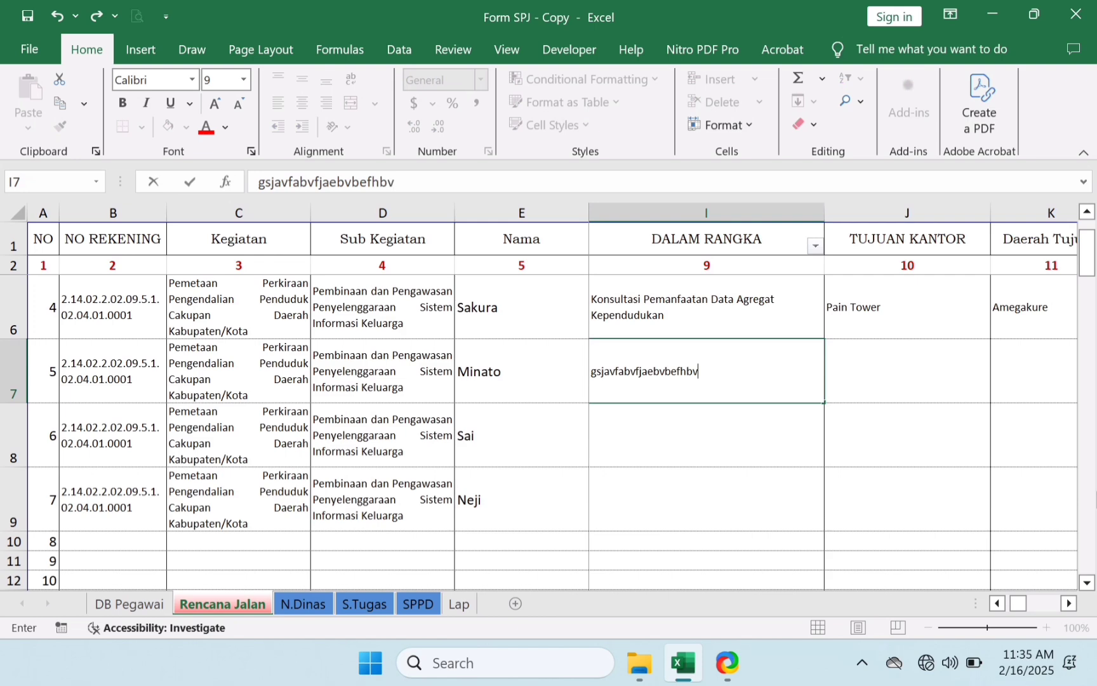
key("Return")
- Copy the fifth record's DALAM RANGKA entry into cells I8 and I9 for records 6 and 7
key("Up")
key("ctrl+c")
key("Down")
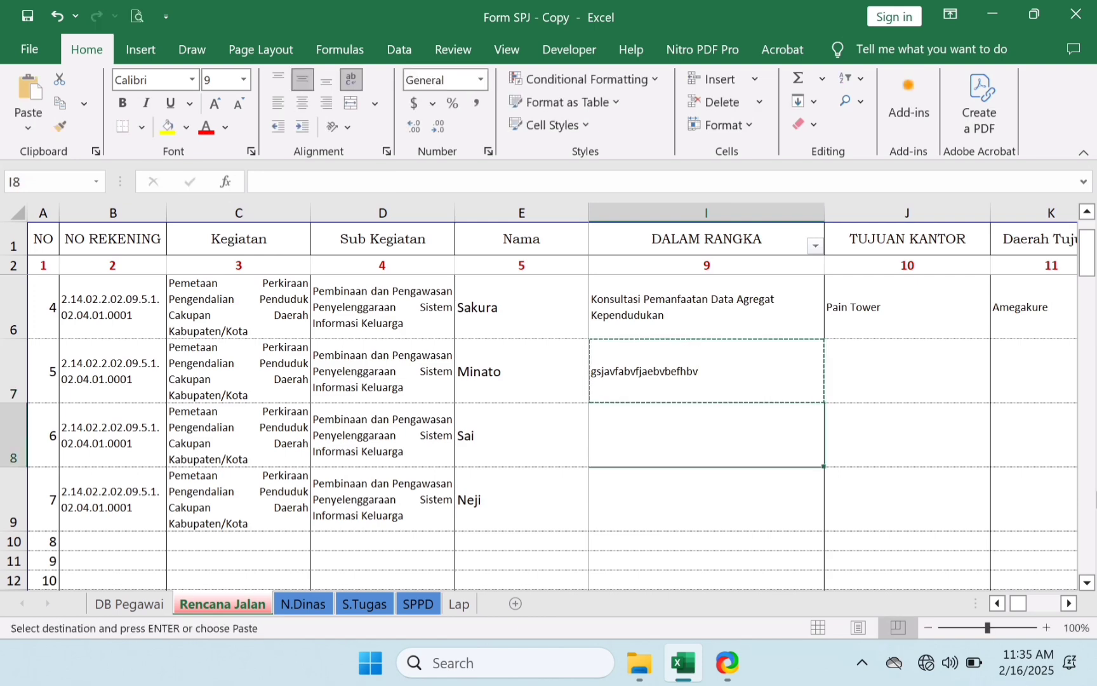
key("shift+Down")
key("ctrl+v")
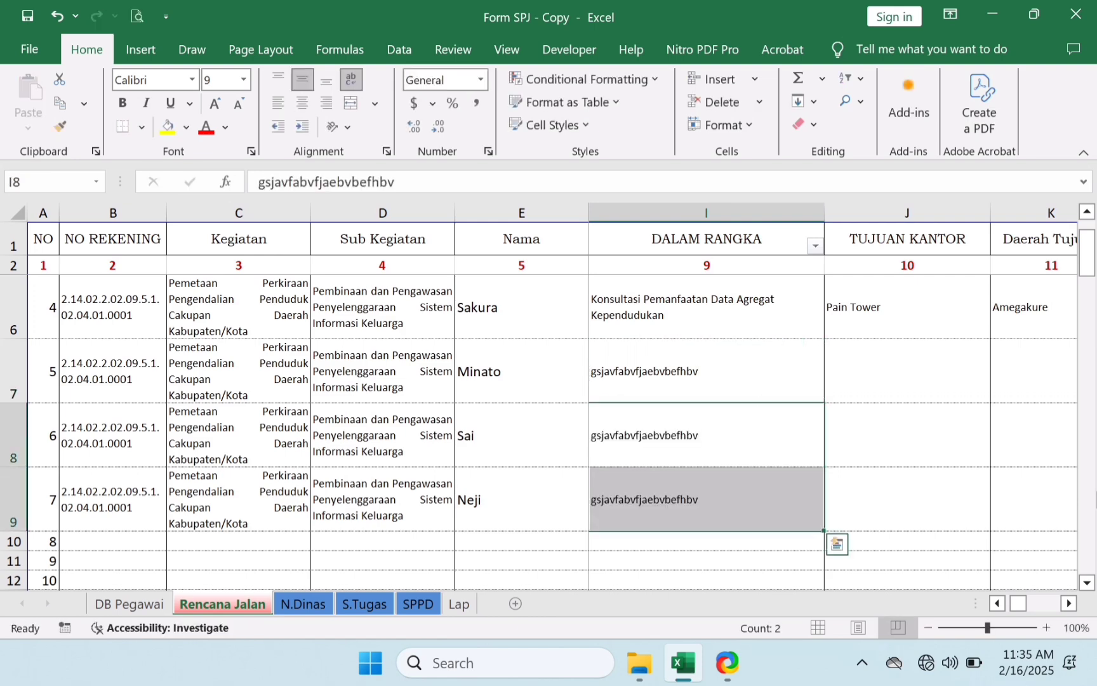
- Enter the placeholder office "avfwhsvfkwvfhud" in the fifth record's TUJUAN KANTOR cell J7
key("Up")
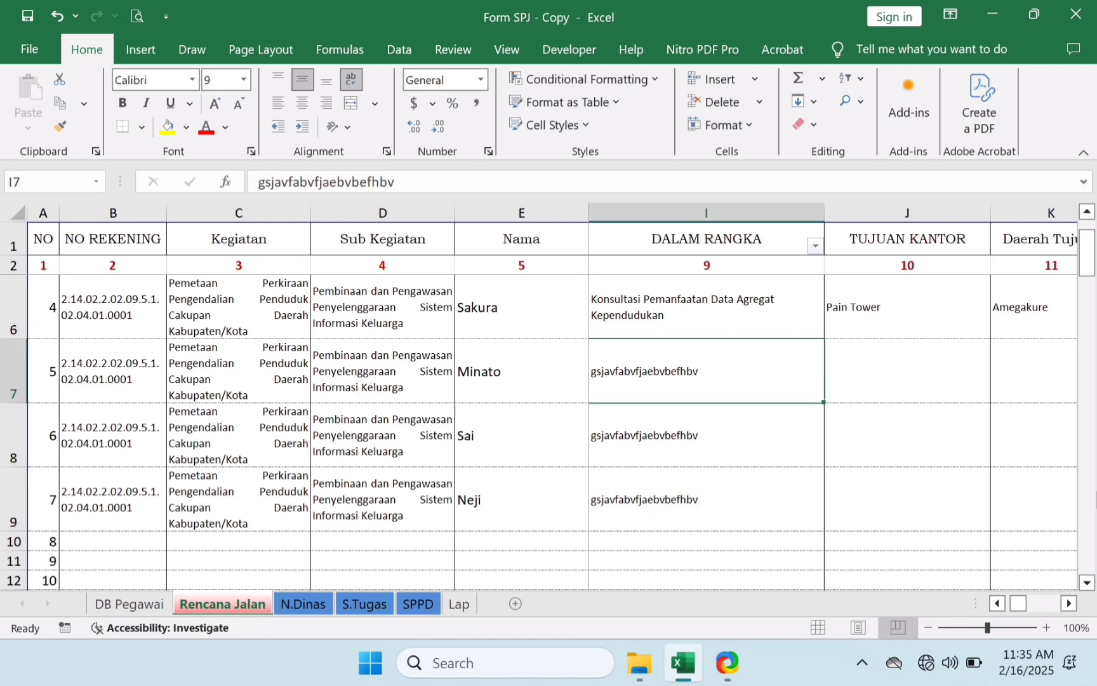
key("Right")
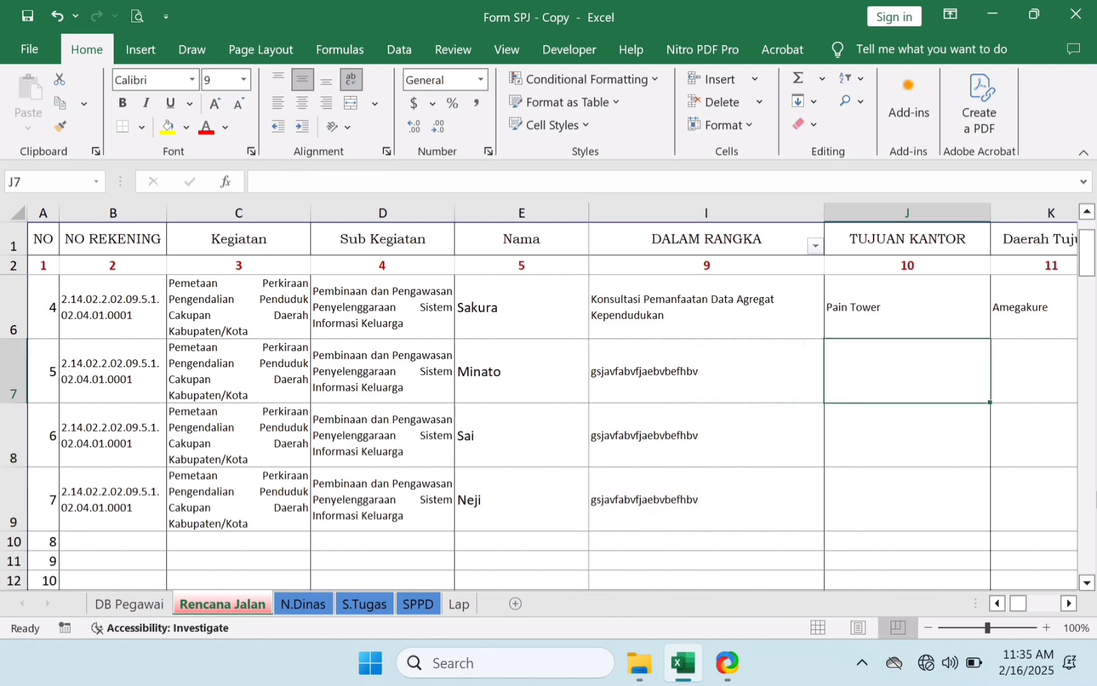
type("avfwhsvfkwvfhud")
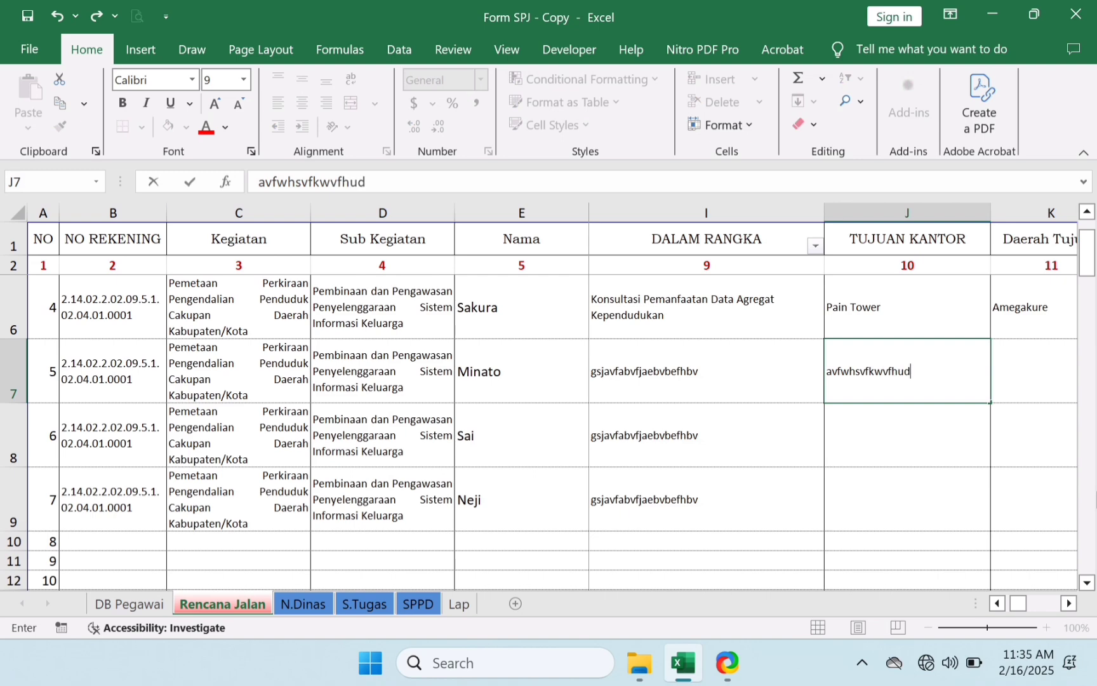
key("Return")
- Copy the fifth record's TUJUAN KANTOR entry into cells J8 and J9 for records 6 and 7
key("Down")
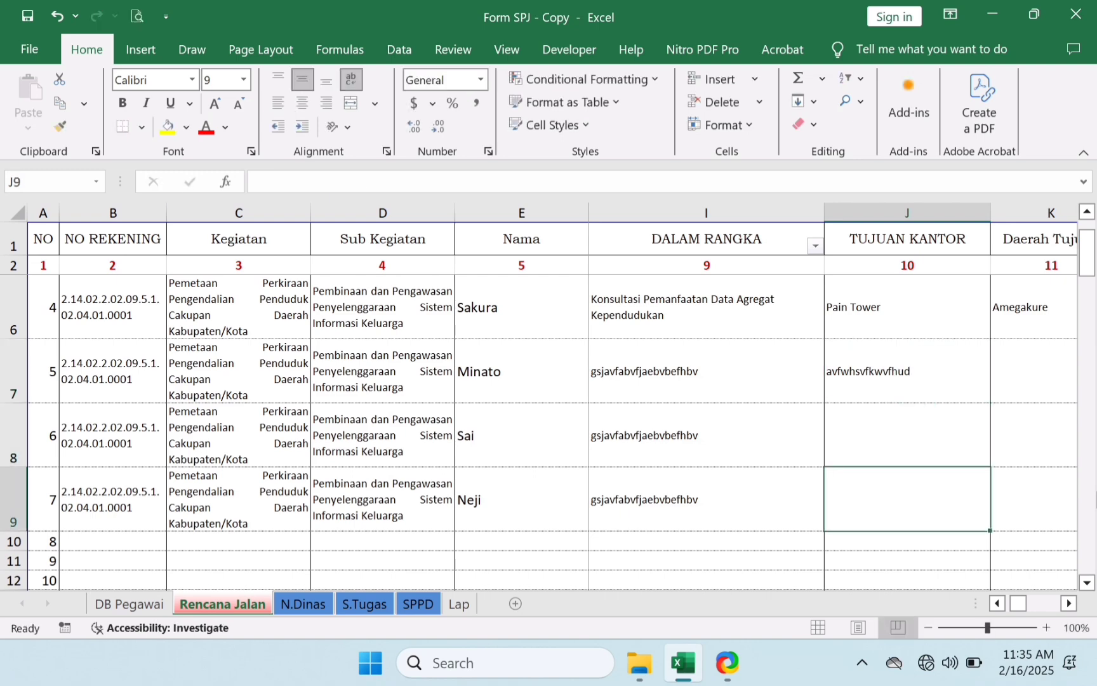
key("Up")
key("Up")
key("ctrl+c")
key("Down")
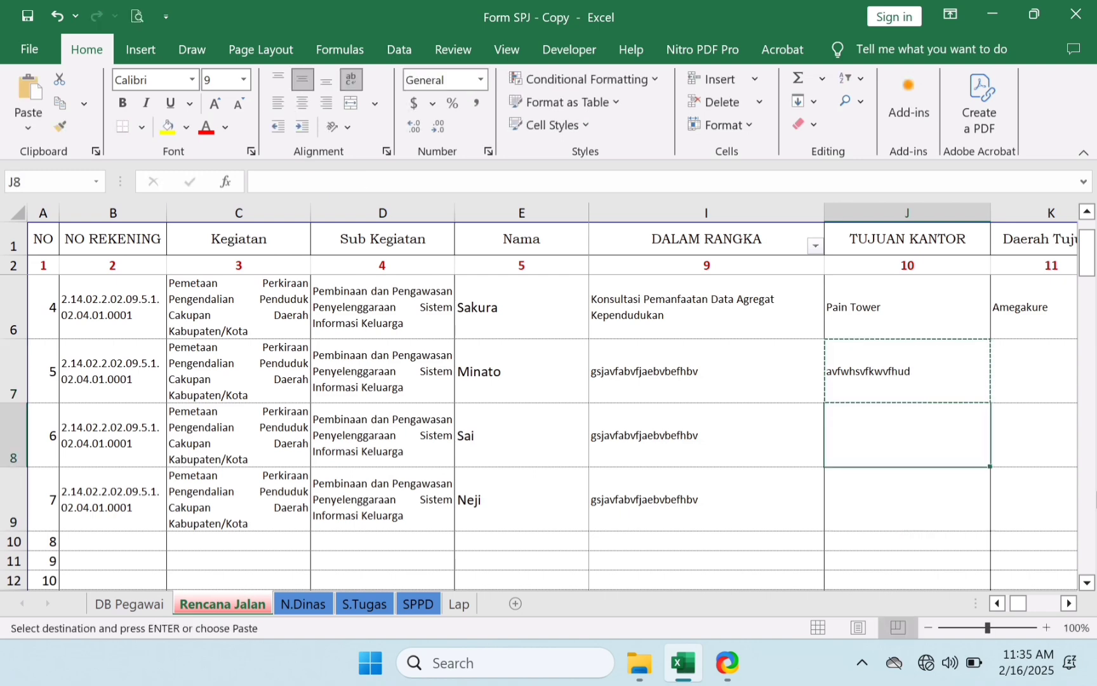
key("shift+Down")
key("Return")
- Copy the Daerah Asal value Konoha from the fourth record into cells L7 to L9 for records 5 to 7
key("Right")
key("Right")
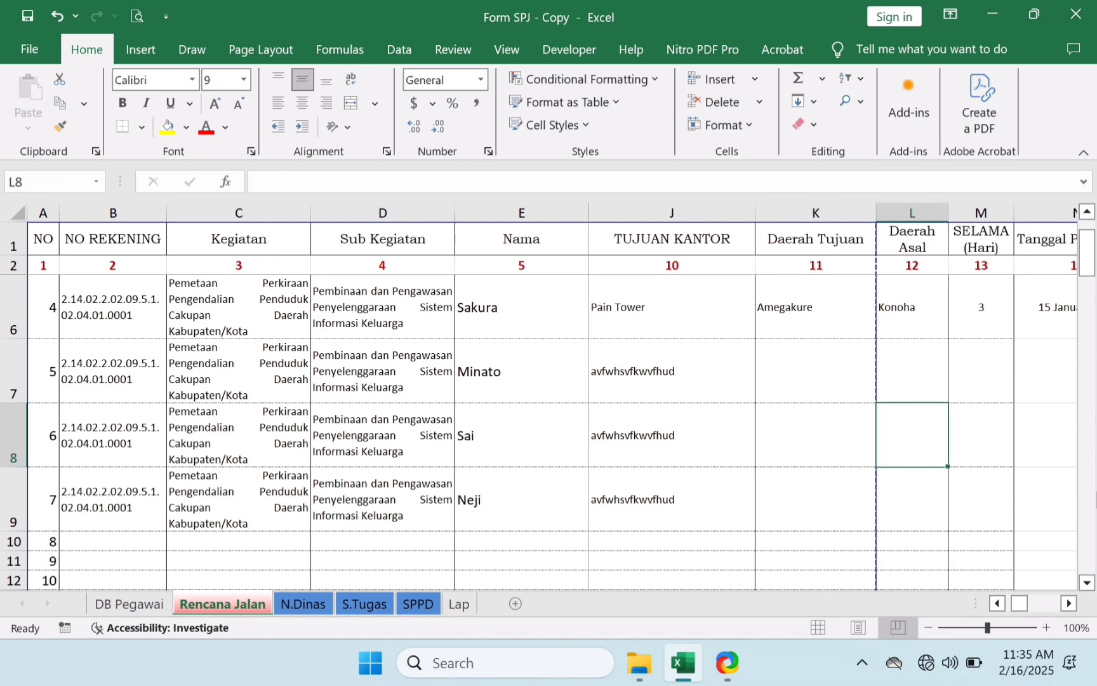
key("Up")
key("Up")
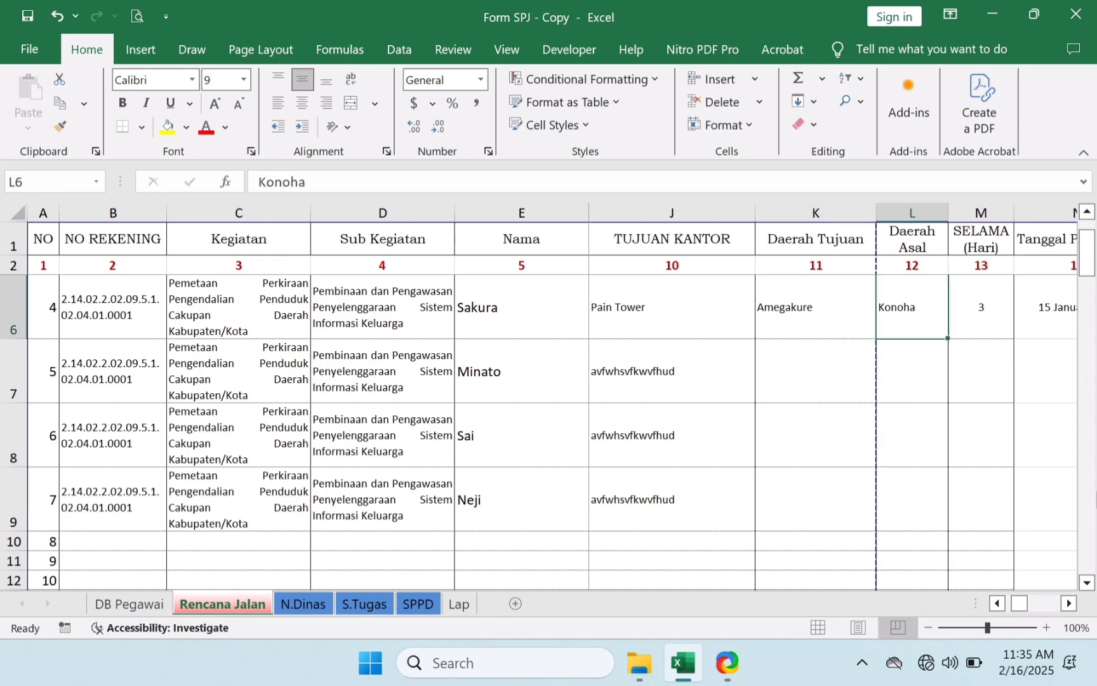
key("ctrl+c")
key("Down")
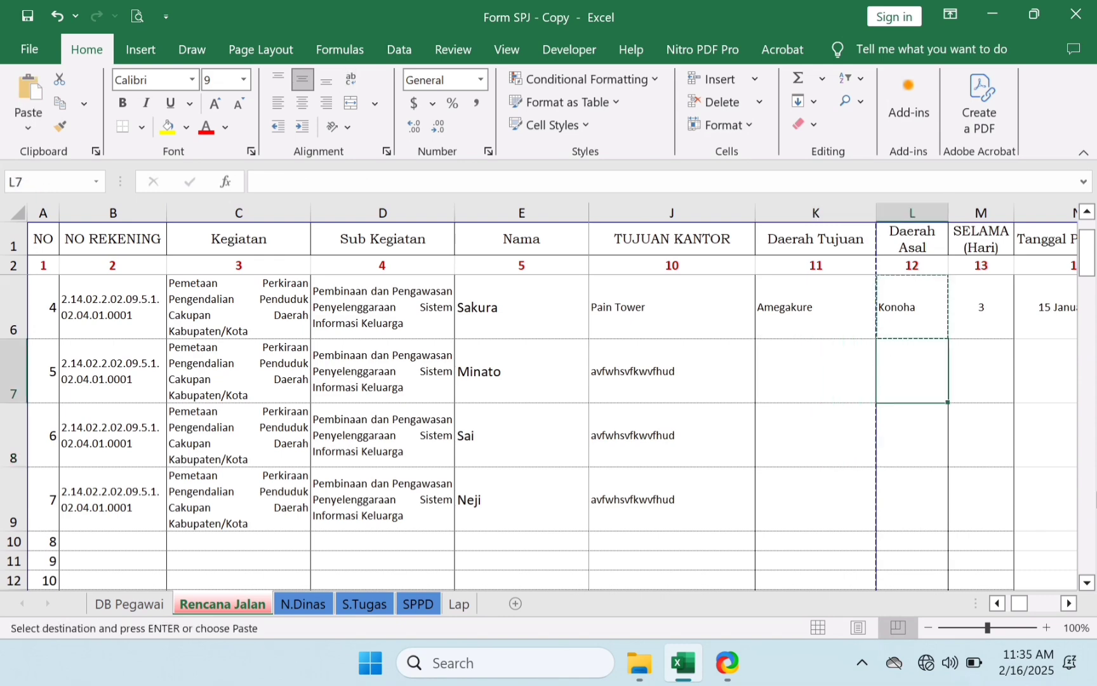
key("shift+Down")
key("shift+Down")
key("ctrl+v")
key("Escape")
- Enter "Negara Pasir" in the fifth record's Daerah Tujuan cell K7
key("Left")
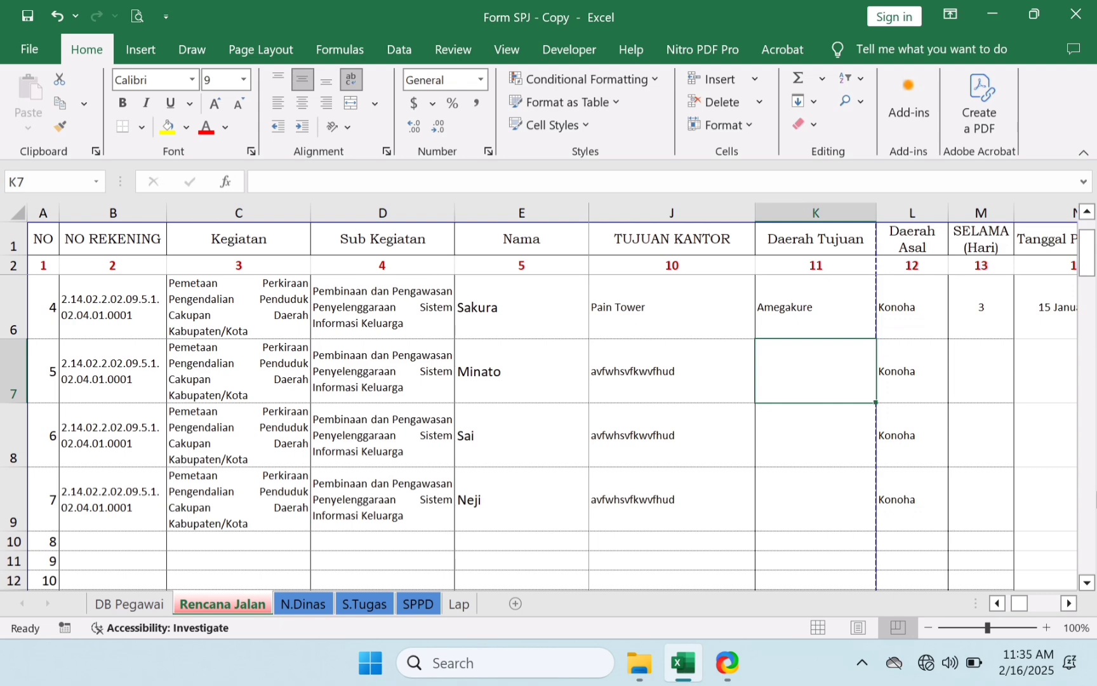
type("N")
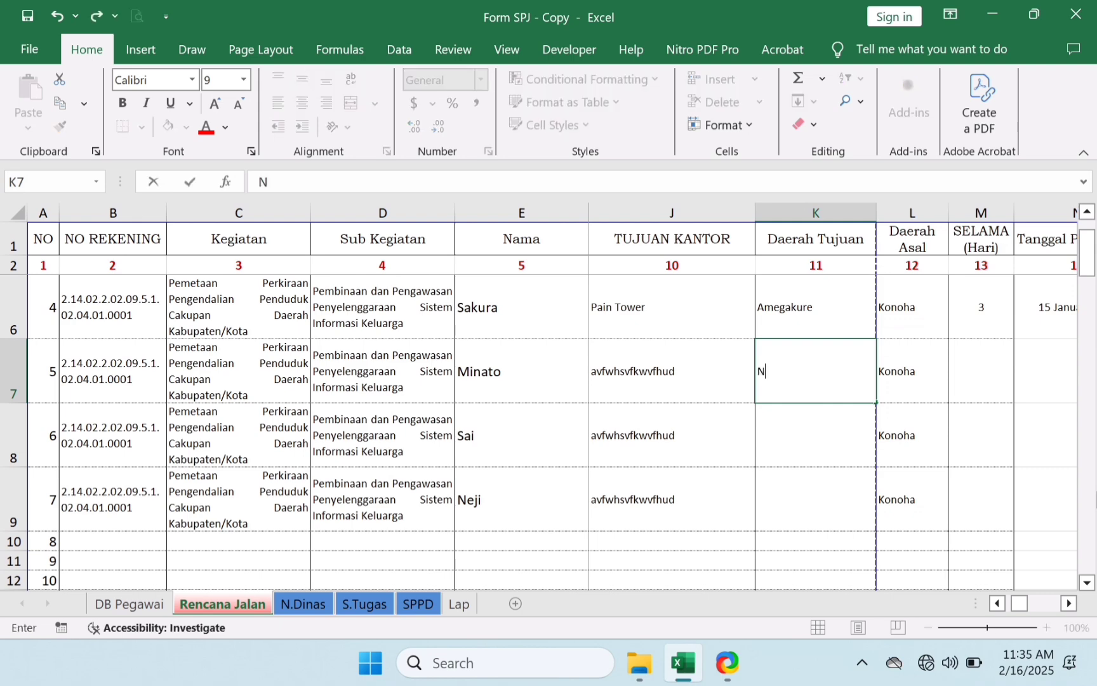
type("egara Pasir")
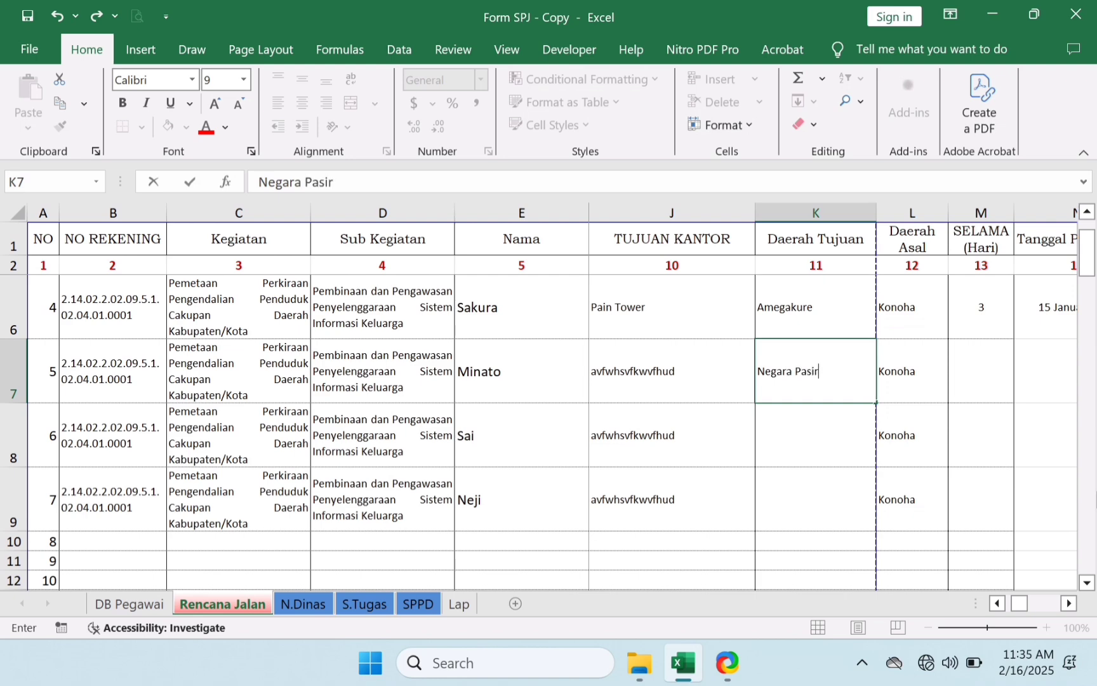
key("Return")
- Copy the fifth record's Daerah Tujuan entry into cells K8 and K9 for records 6 and 7
key("Up")
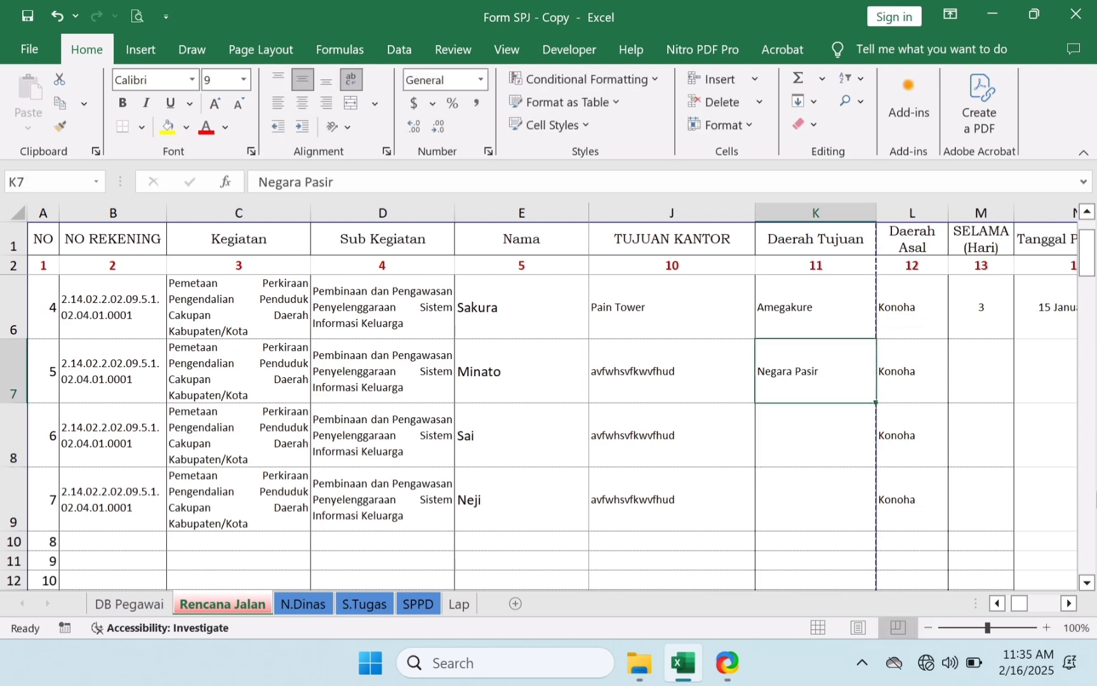
key("ctrl+c")
key("Down")
key("shift+Down")
key("Return")
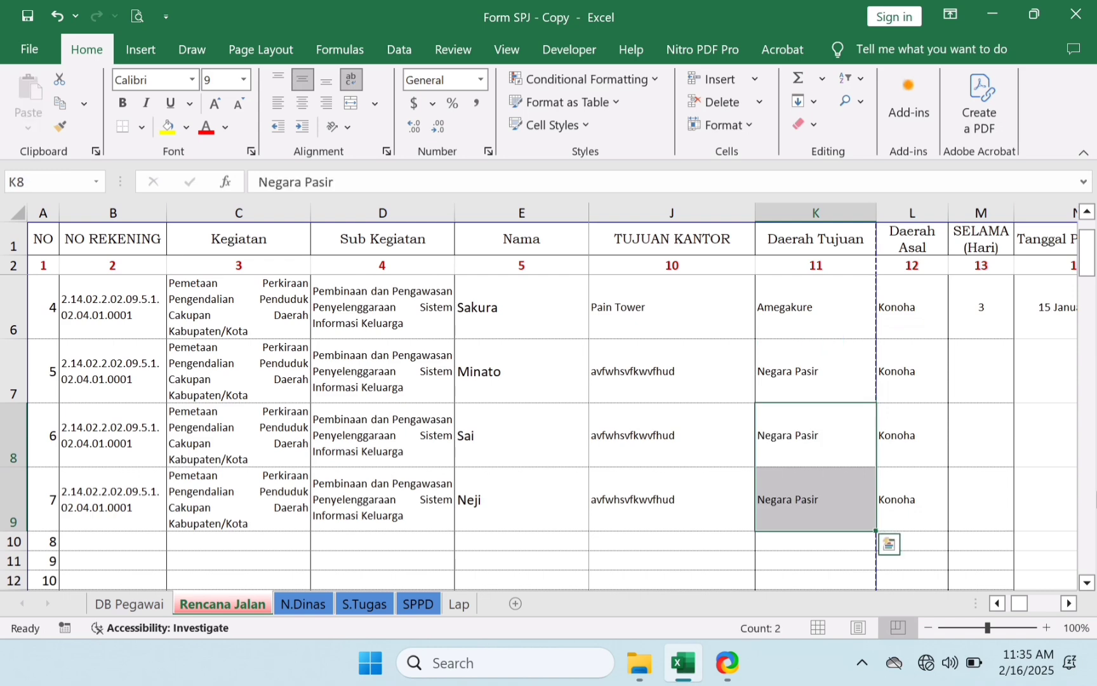
- Set SELAMA (Hari) to 1 for records 5 to 7 in cells M7 to M9
key("Right")
key("Up")
key("Right")
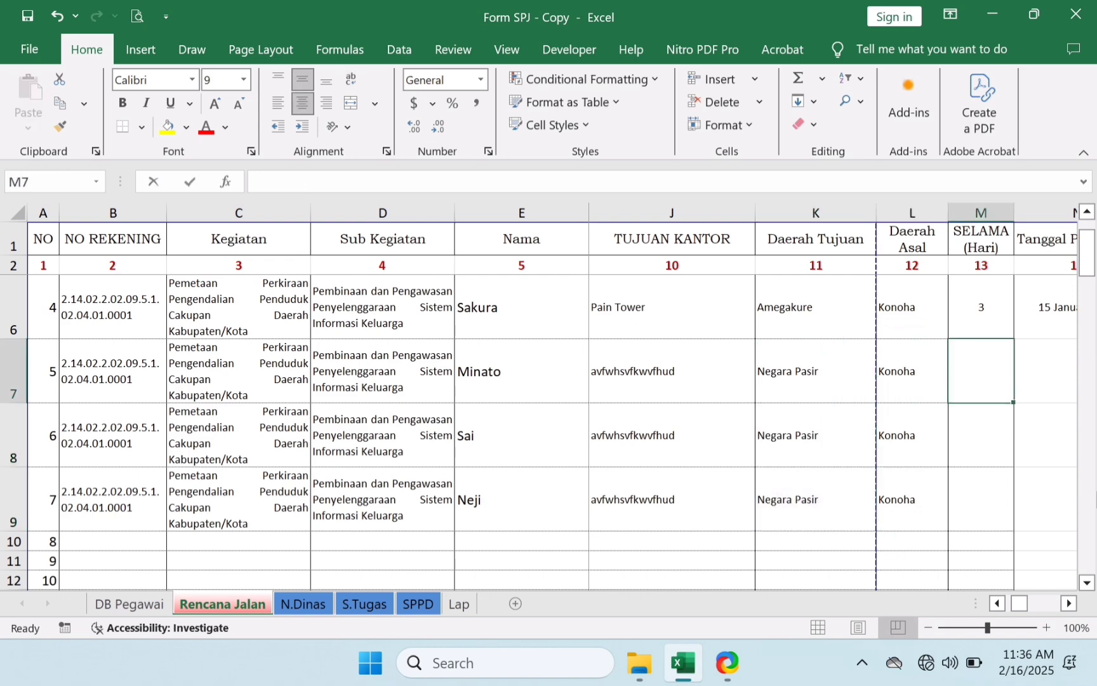
type("1")
key("Return")
type("1")
key("Return")
type("1")
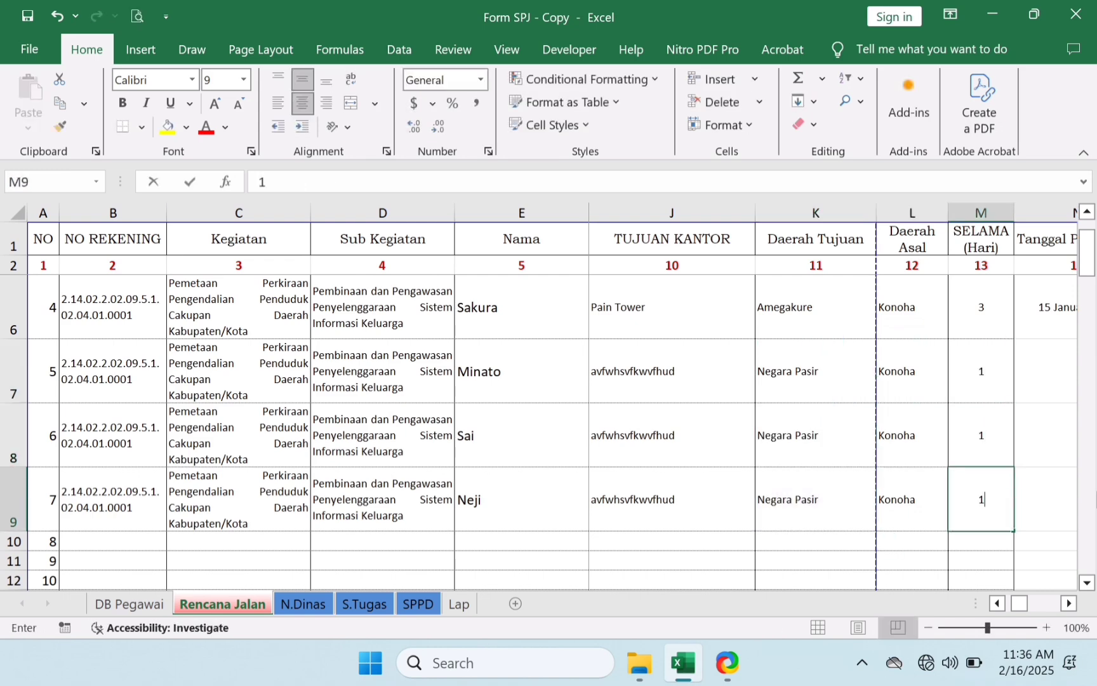
key("Return")
- Copy the fourth record's Tanggal Penetapan date into the fifth record's cell N7
key("Right")
key("Up")
key("Up")
key("Up")
key("Up")
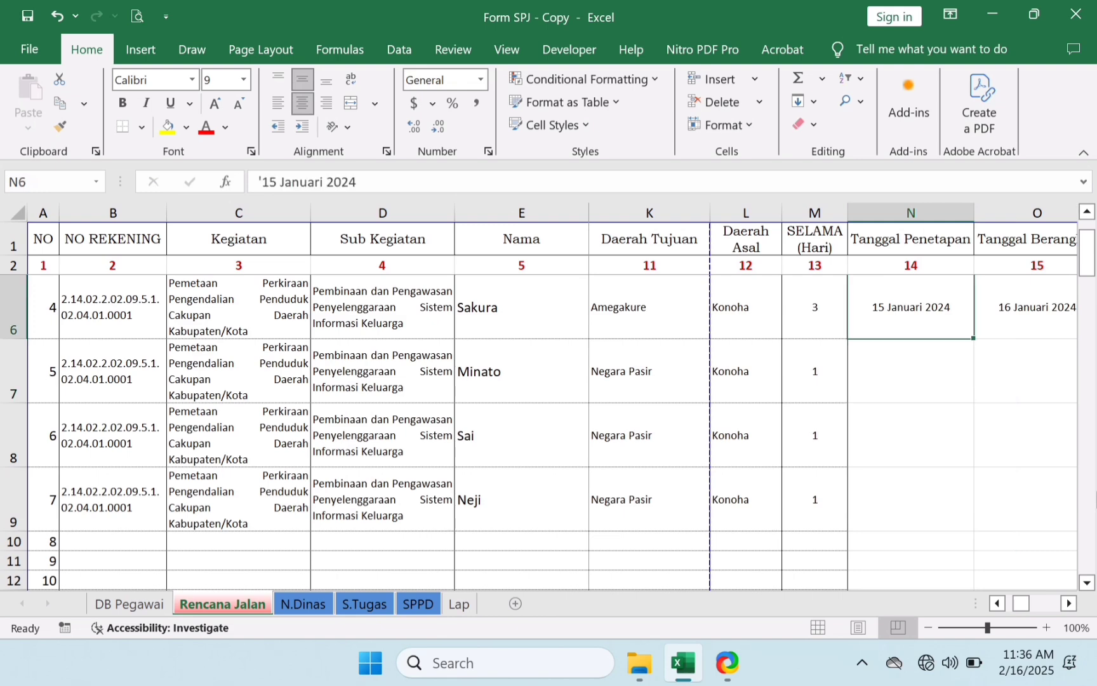
key("Down")
key("Up")
key("ctrl+c")
key("Down")
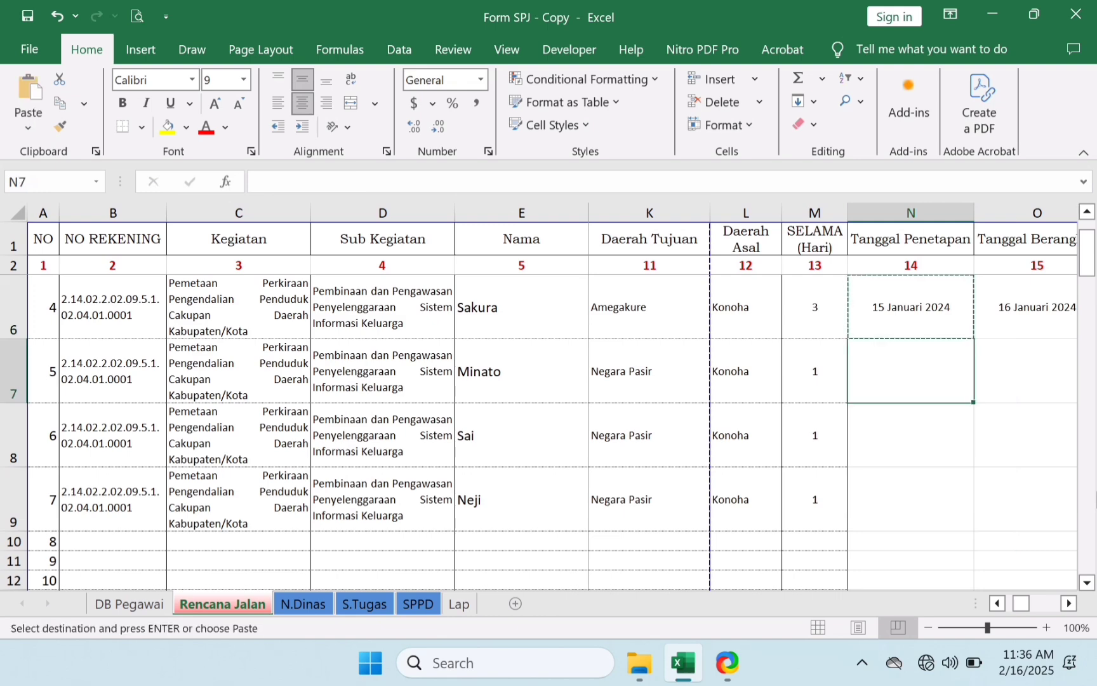
key("ctrl+v")
- Change the fifth record's Tanggal Penetapan in N7 to 20 Januari 2024
key("F2")
key("Left")
key("Left")
key("Left")
key("Left")
key("Left")
key("Left")
key("Left")
key("Left")
key("Left")
key("Left")
key("Left")
key("Left")
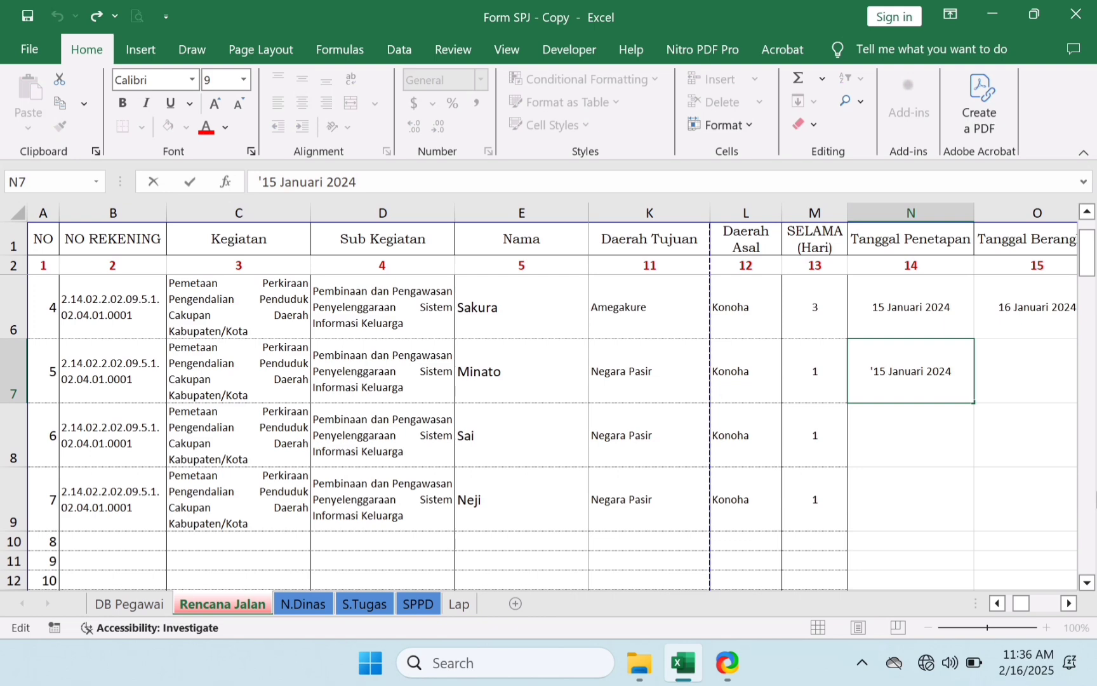
key("BackSpace")
key("BackSpace")
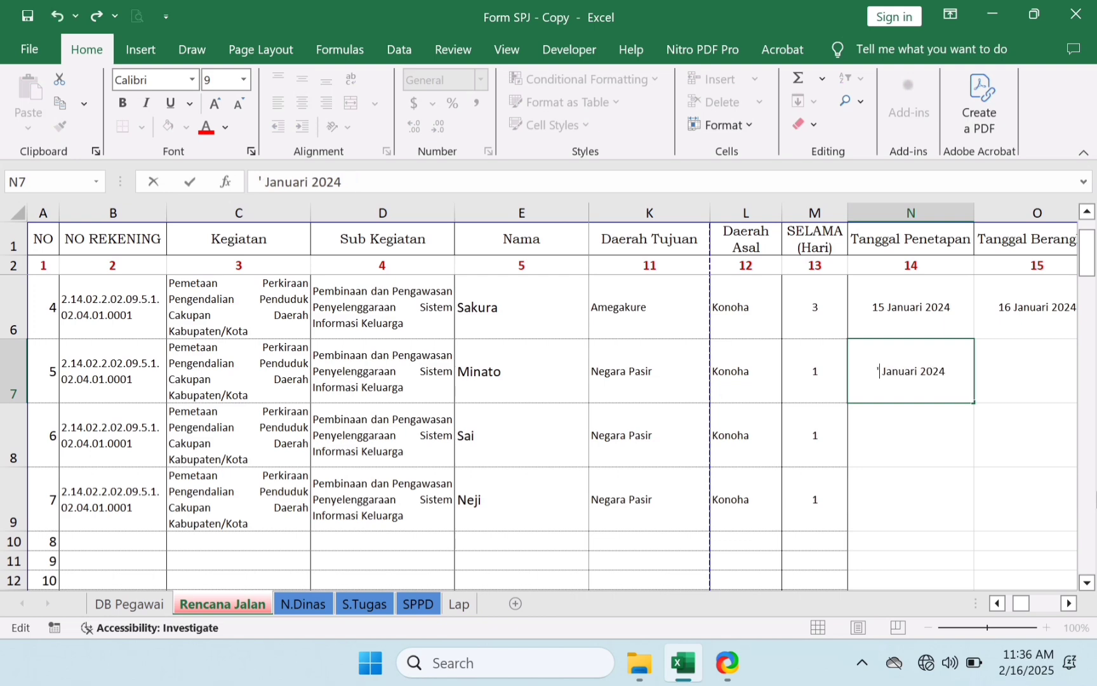
type("20")
key("Return")
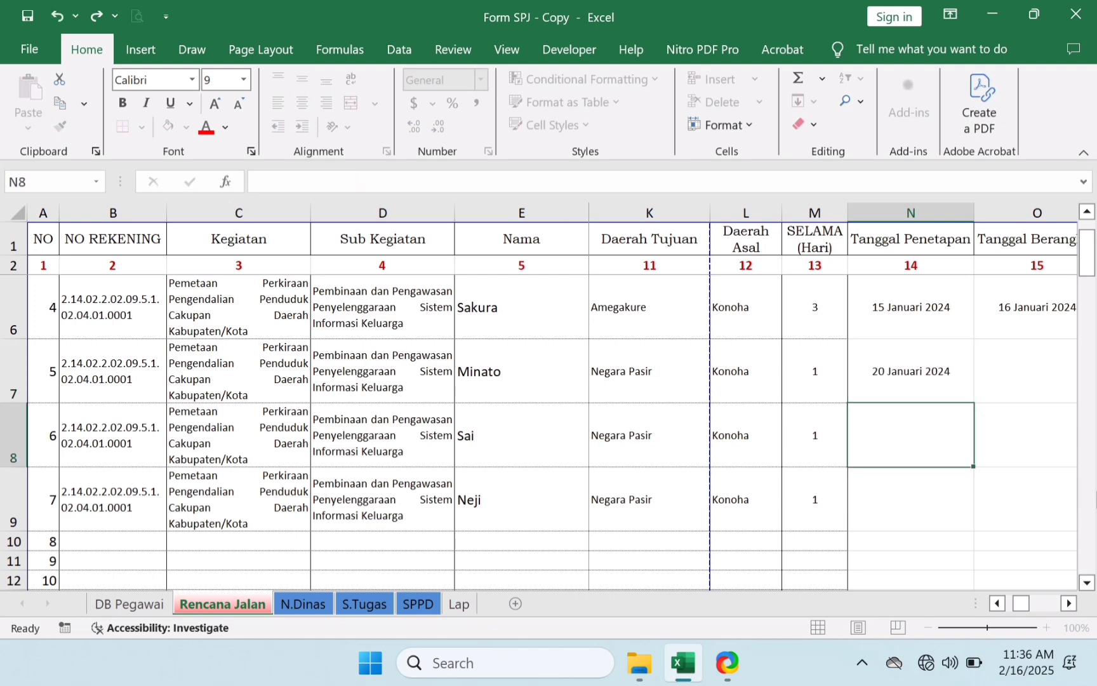
- Copy the fifth record's Tanggal Penetapan into its Tanggal Berangkat cell O7 and change the date to 22 Januari 2024
key("Up")
key("ctrl+c")
key("Right")
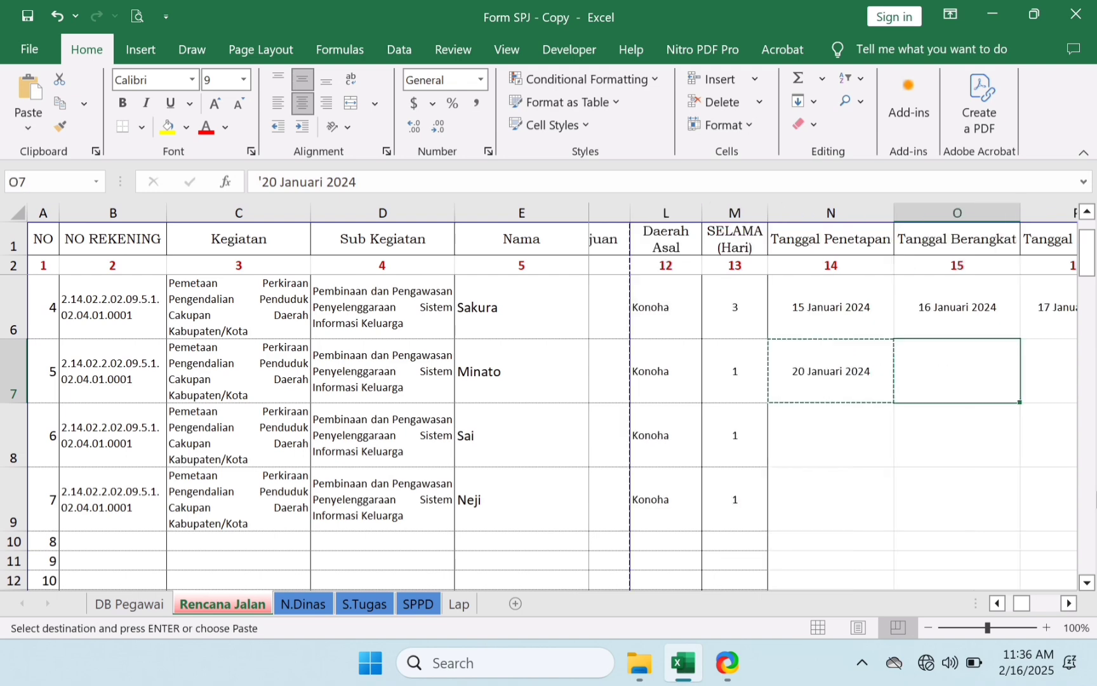
key("Return")
key("F2")
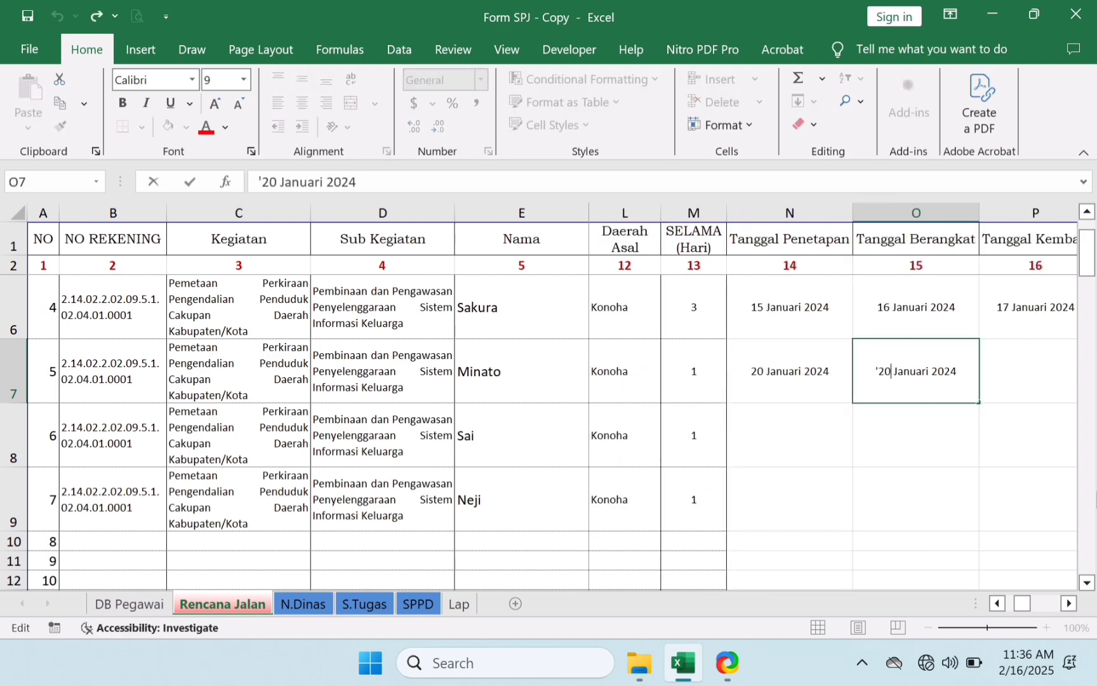
key("BackSpace")
type("2")
key("ctrl+Return")
- Copy the fifth record's Tanggal Berangkat date into its Tanggal Kembali cell P7
key("ctrl+c")
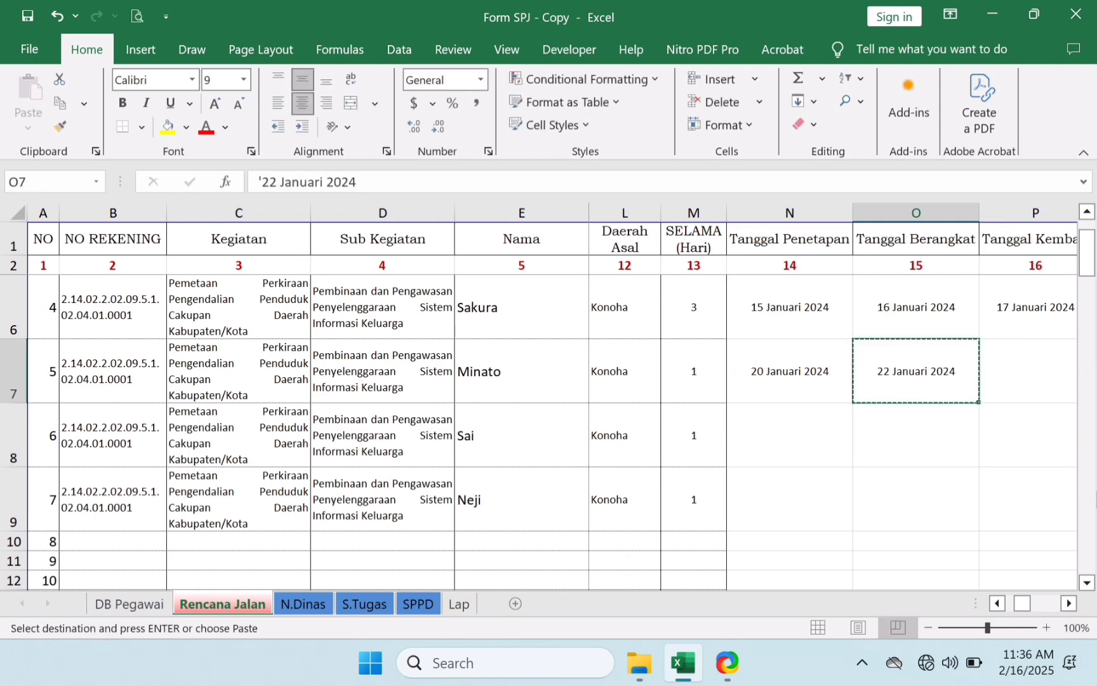
key("Right")
key("ctrl+v")
key("Escape")
key("Left")
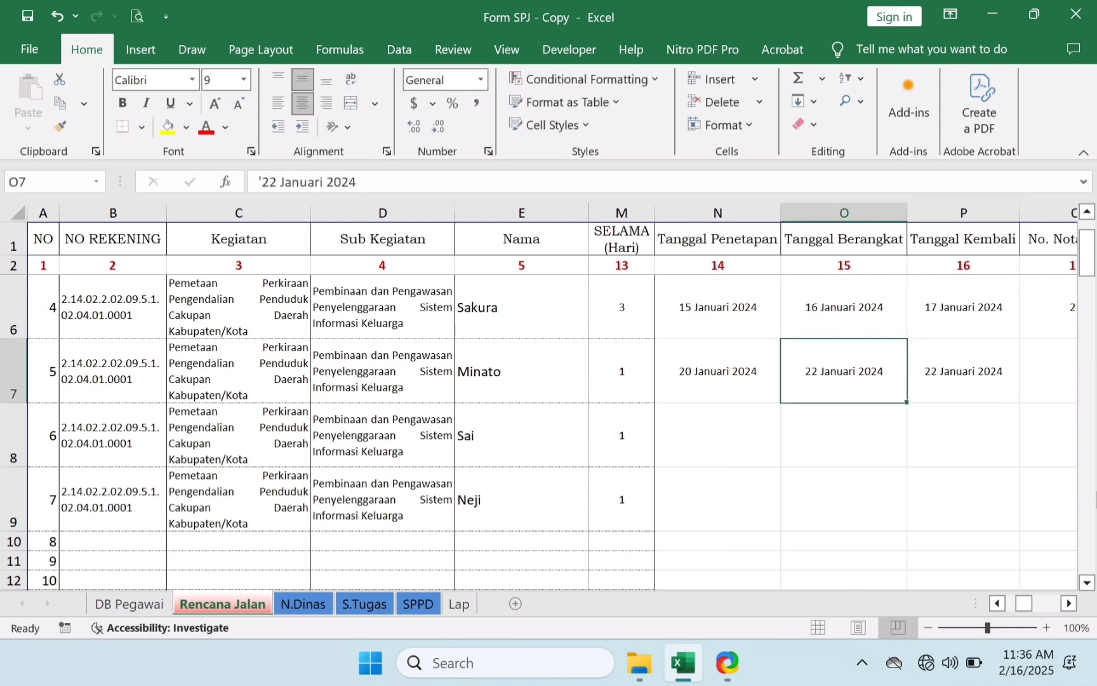
- Copy the fifth record's three dates in N7:P7 into rows 8 and 9 for records 6 and 7
key("Left")
key("shift+Right")
key("shift+Right")
key("ctrl+c")
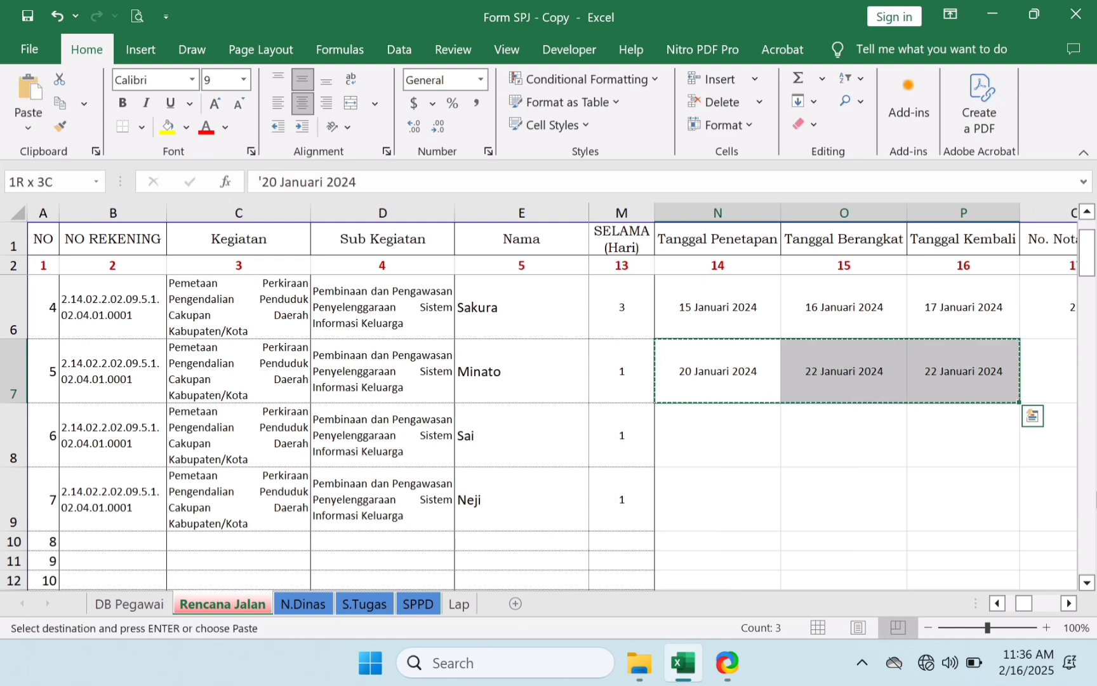
key("Down")
key("shift+Down")
key("Return")
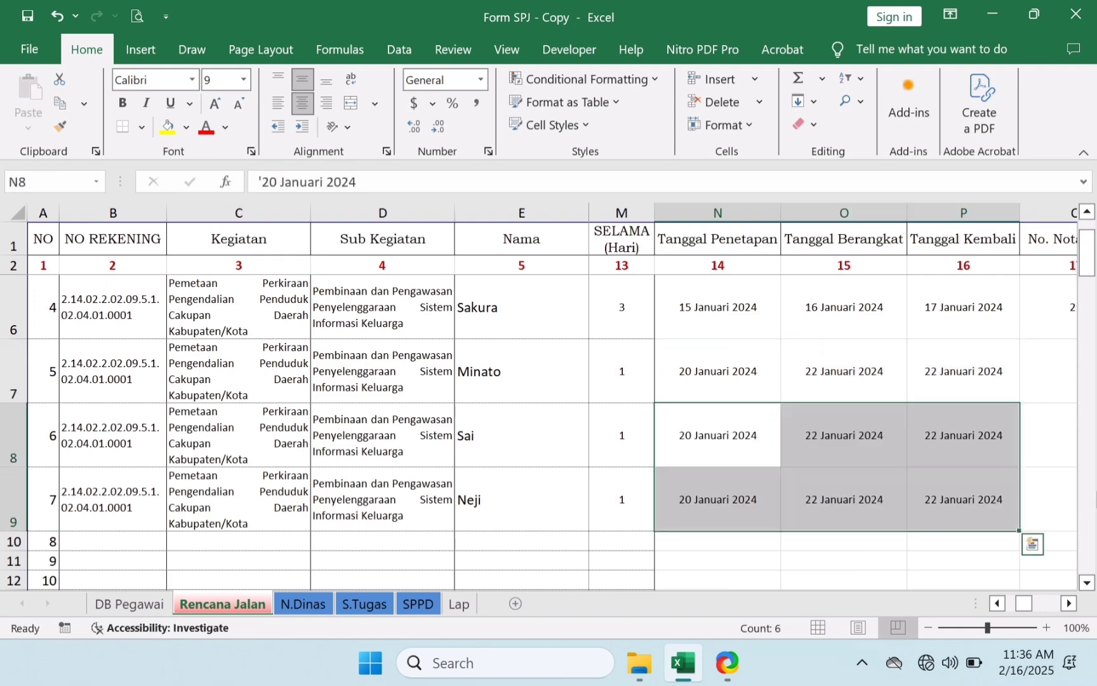
- Enter 30 as the fifth record's No. Nota Dinas in Q7
key("Up")
key("Down")
key("Left")
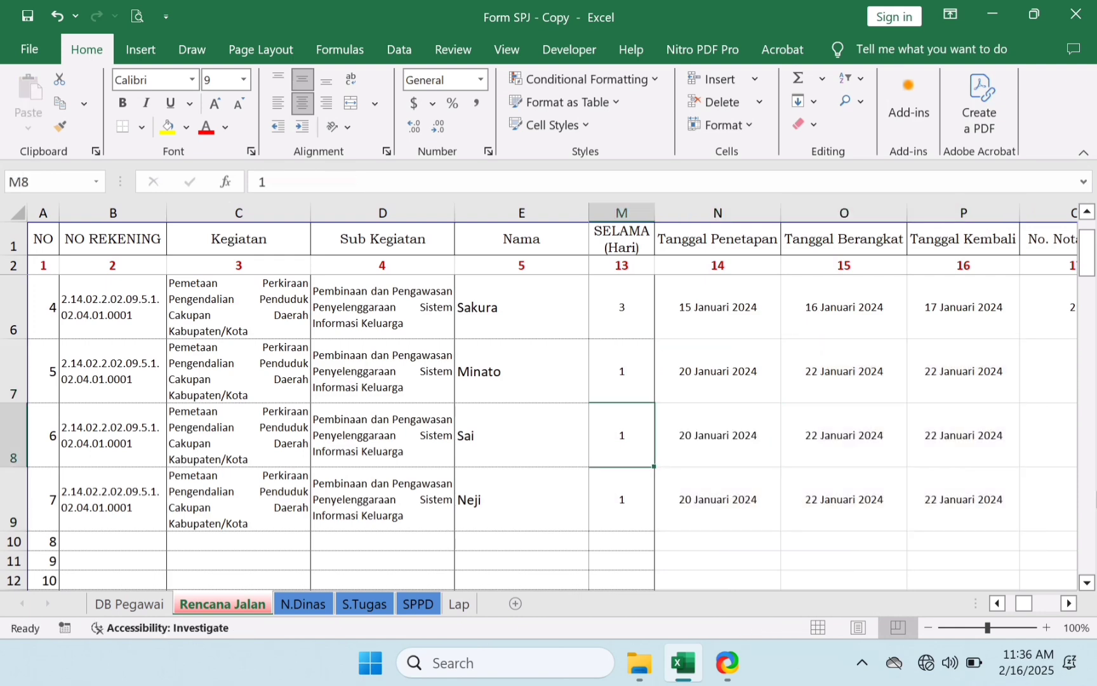
key("Right")
key("Right")
key("Right")
key("Right")
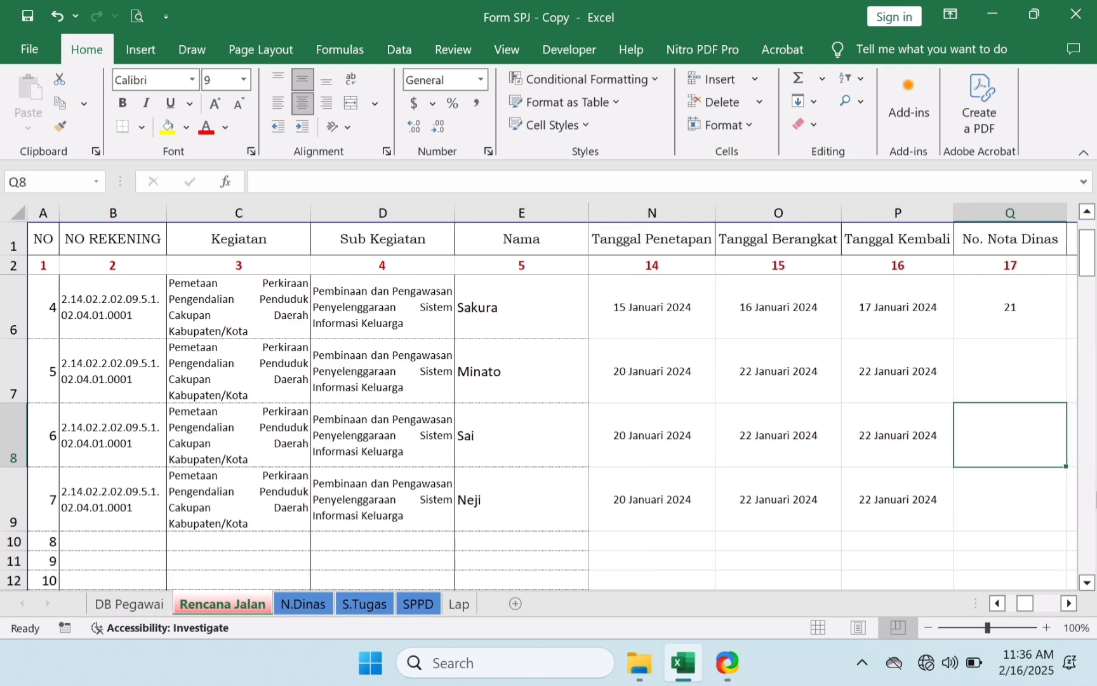
key("Up")
scroll(834, 397, "right", 1)
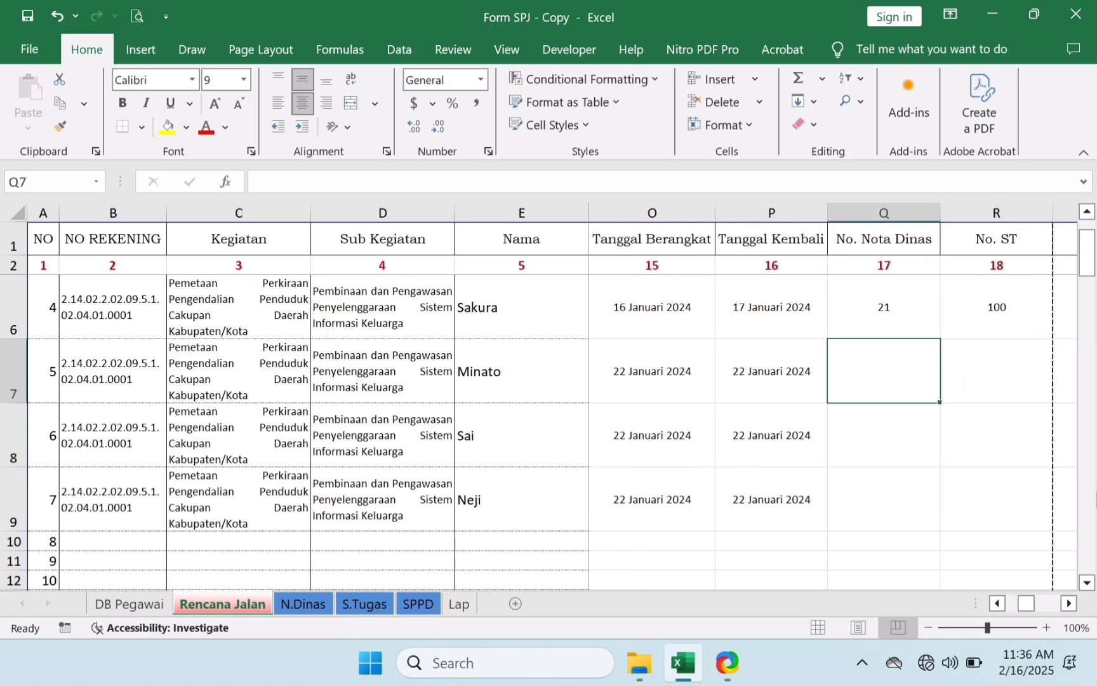
type("30")
key("Return")
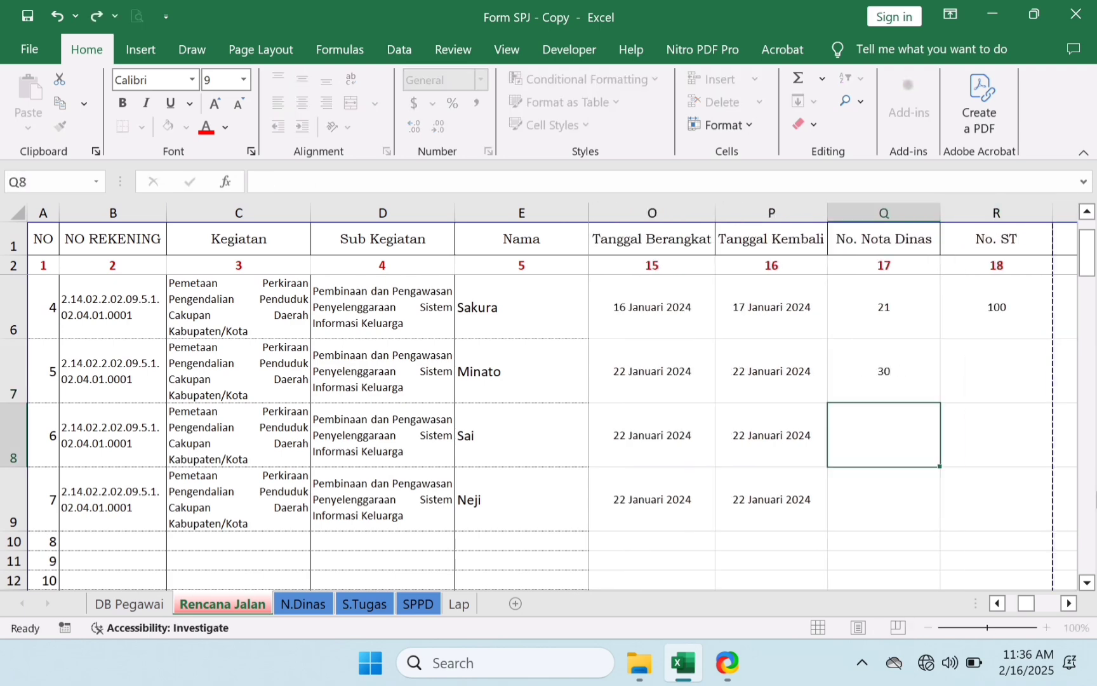
- Copy the fifth record's No. Nota Dinas into Q8:Q9 for records 6 and 7
key("Up")
key("ctrl+c")
key("Down")
key("shift+Down")
key("Return")
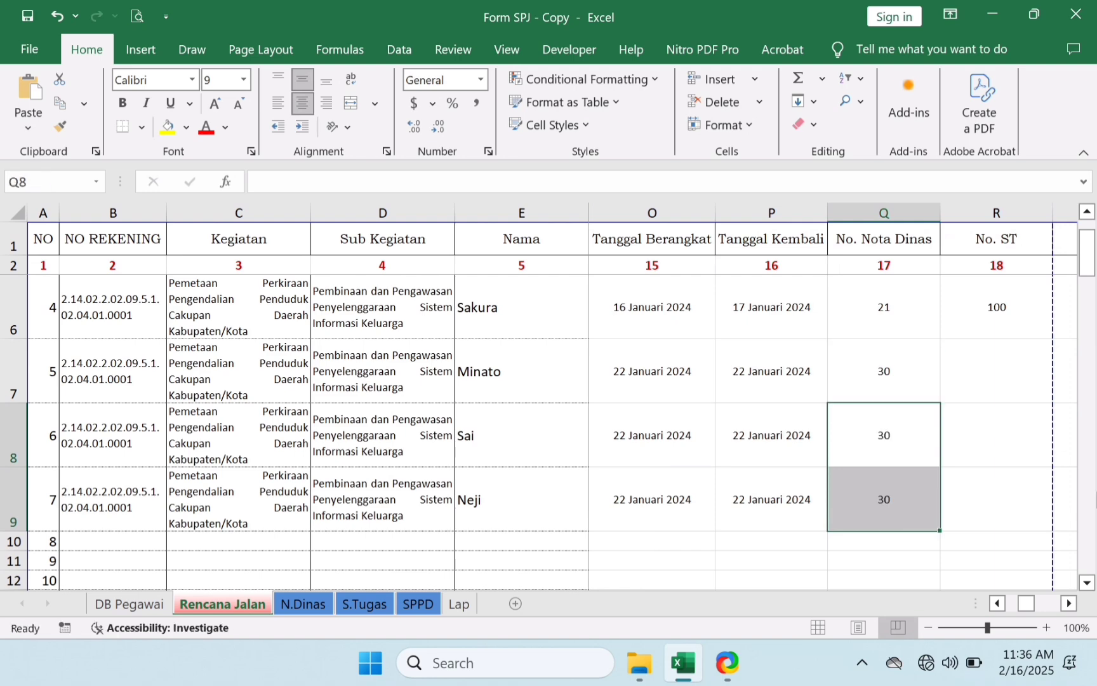
- Enter 201 as the fifth record's No. ST in R7
key("Right")
key("Up")
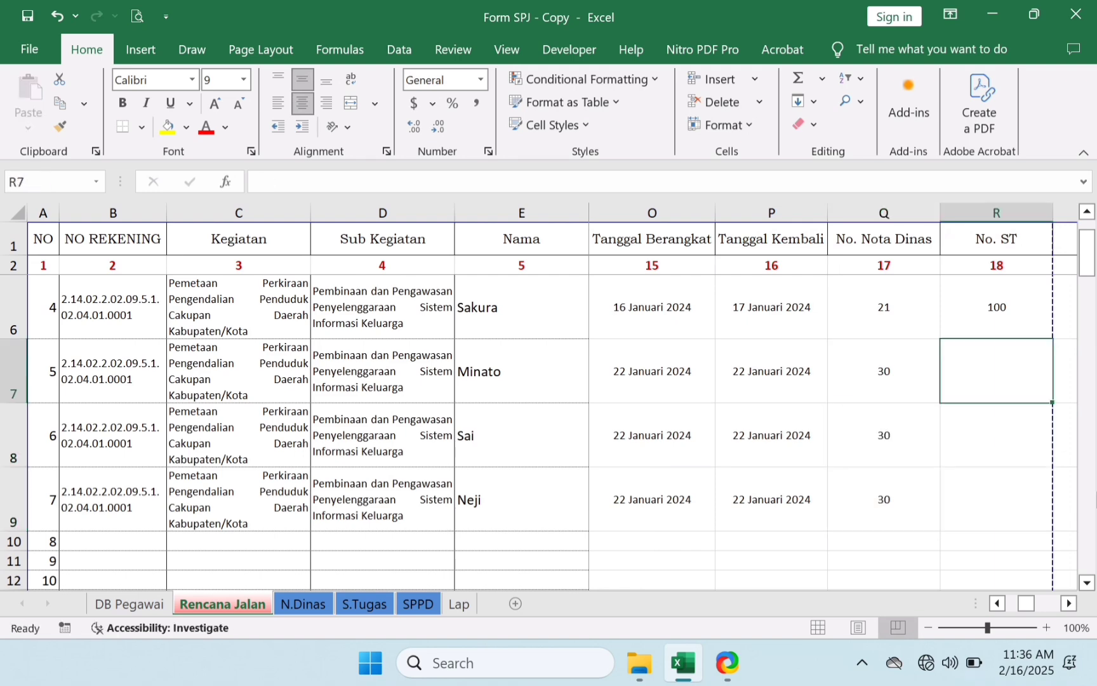
type("201")
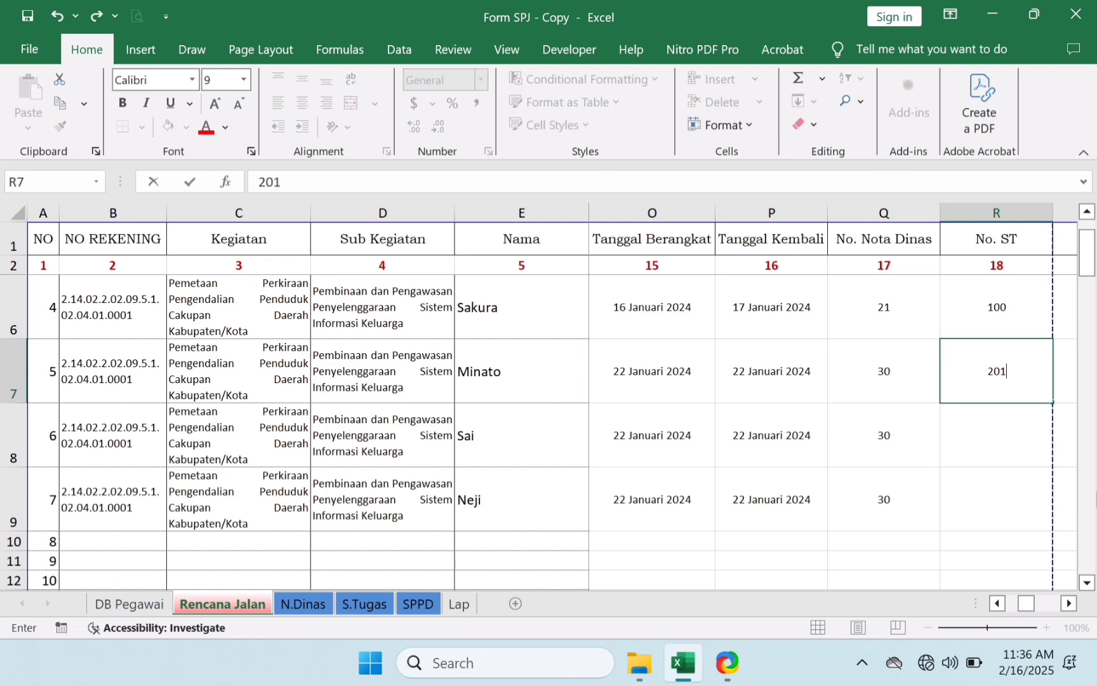
key("Return")
- Copy the fifth record's No. ST into R8:R9 for records 6 and 7
key("Up")
key("ctrl+c")
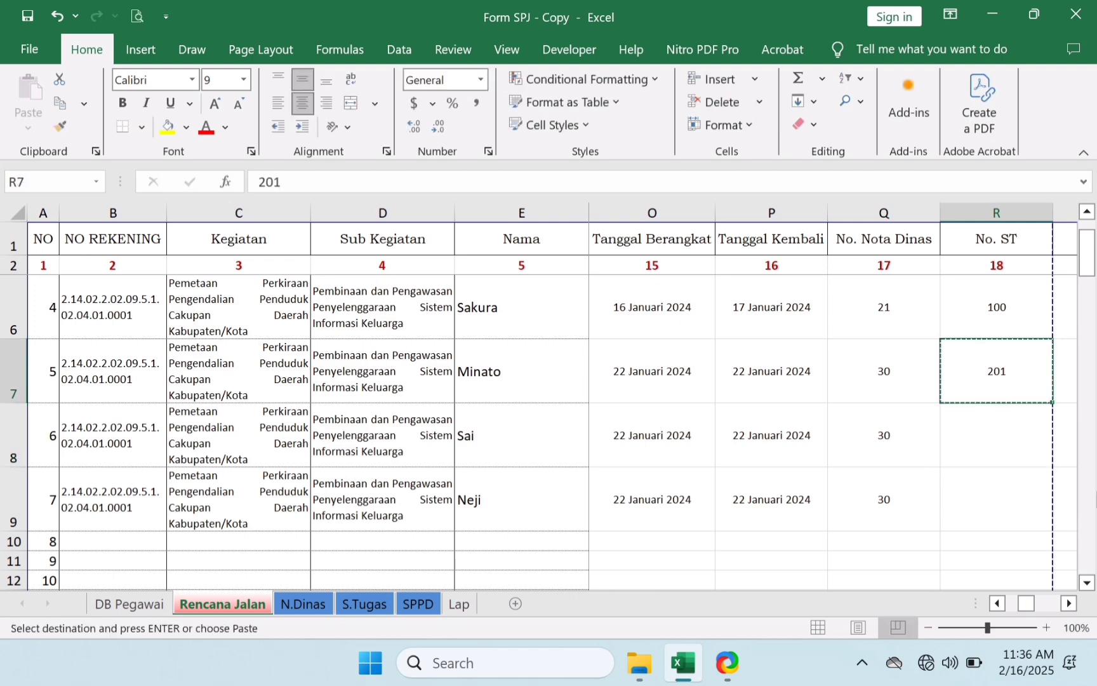
key("Down")
key("shift+Down")
key("ctrl+v")
key("Escape")
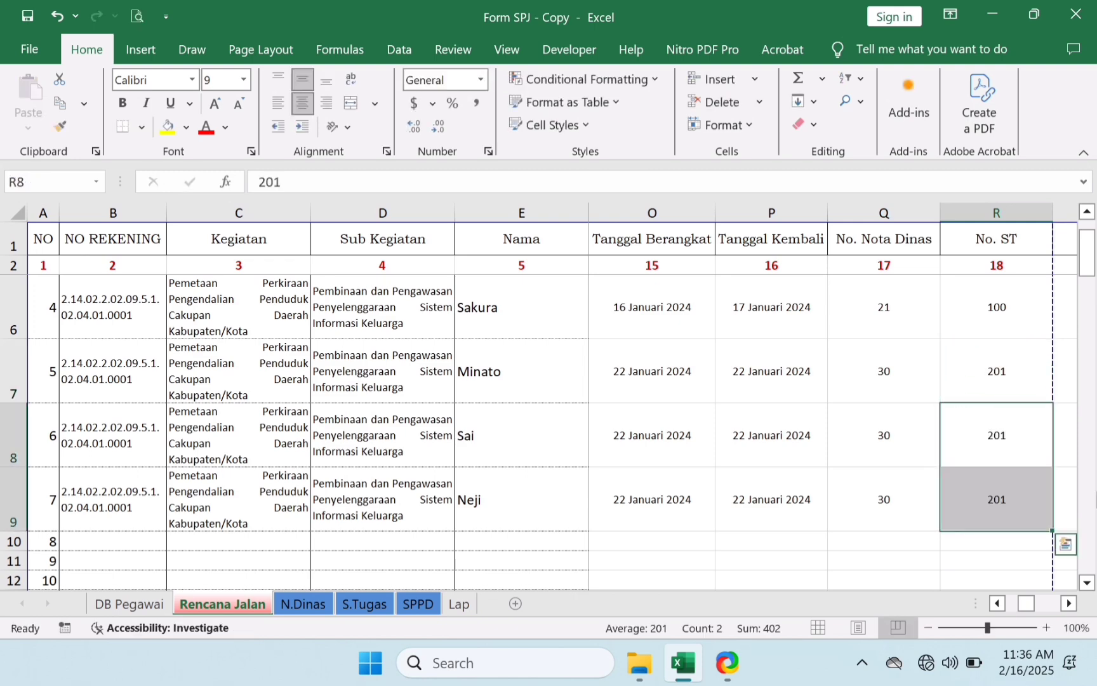
- Enter the No. SPPD values 33, 34 and 35 in S7:S9 for records 5 to 7
key("Right")
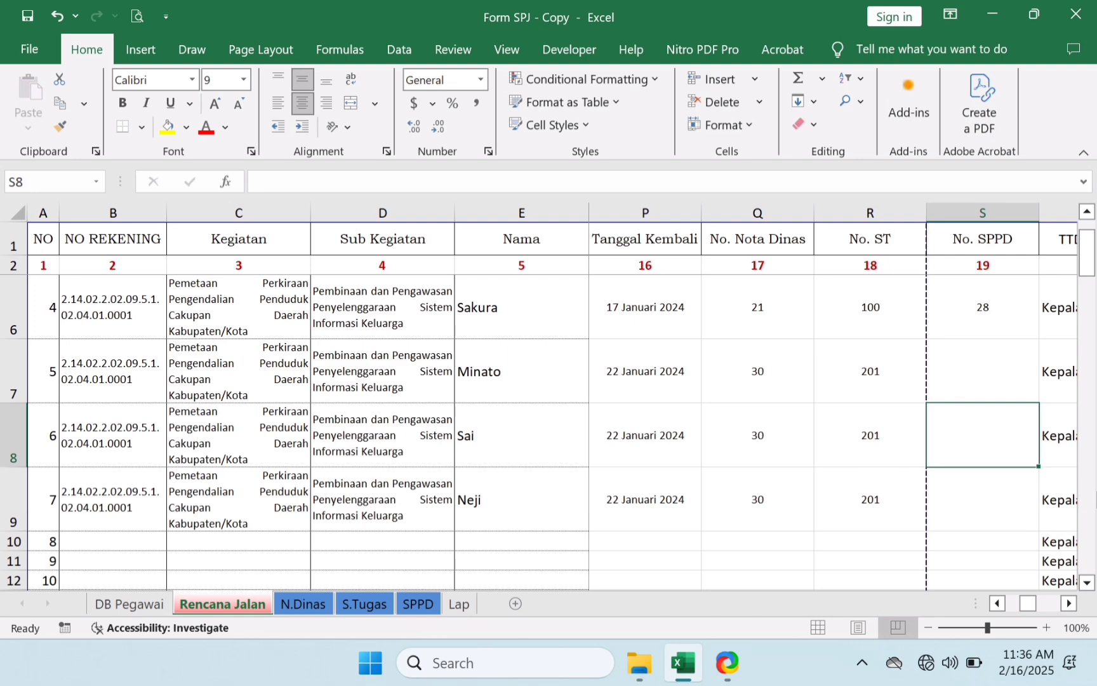
key("Up")
key("Left")
key("Right")
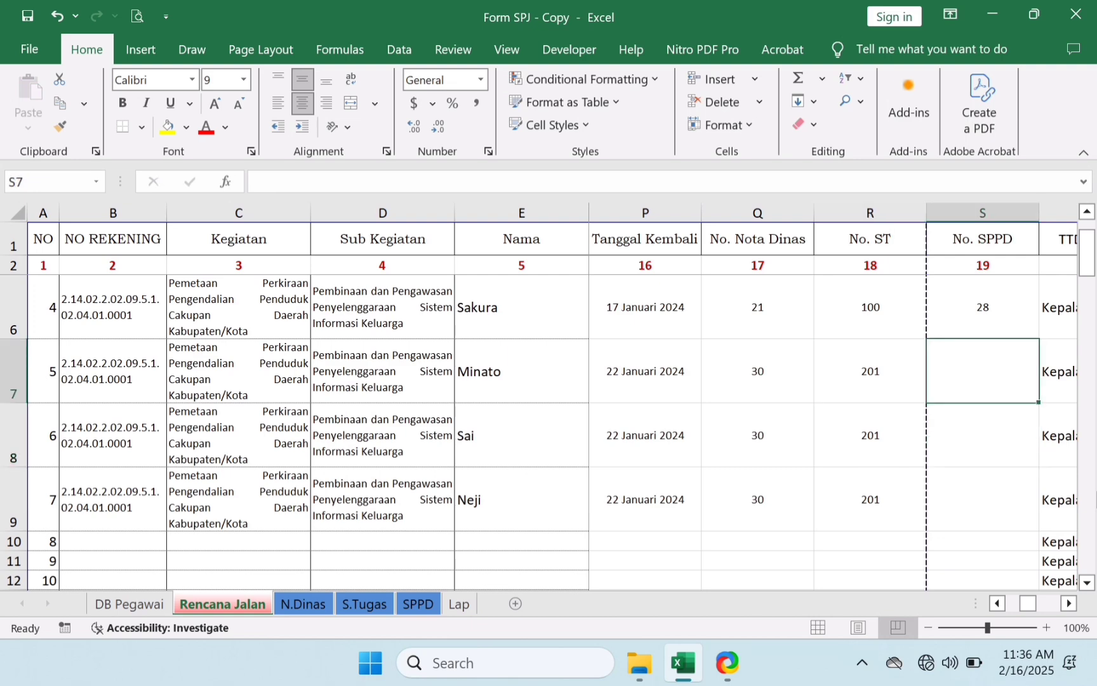
key("Up")
key("Down")
type("3")
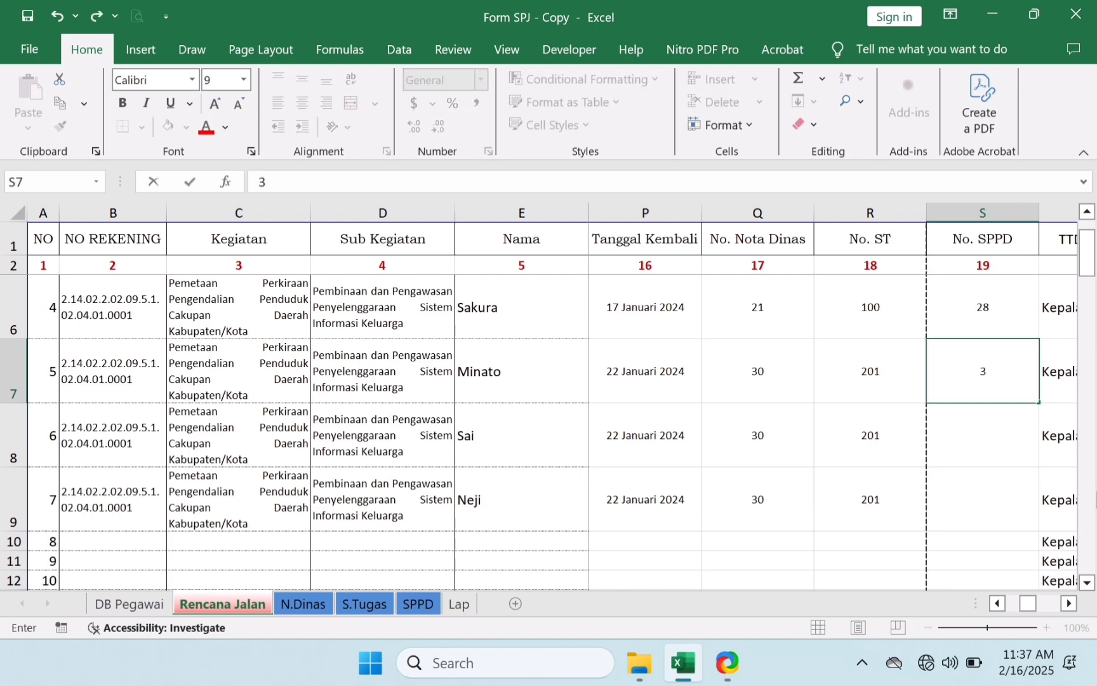
type("3")
key("Return")
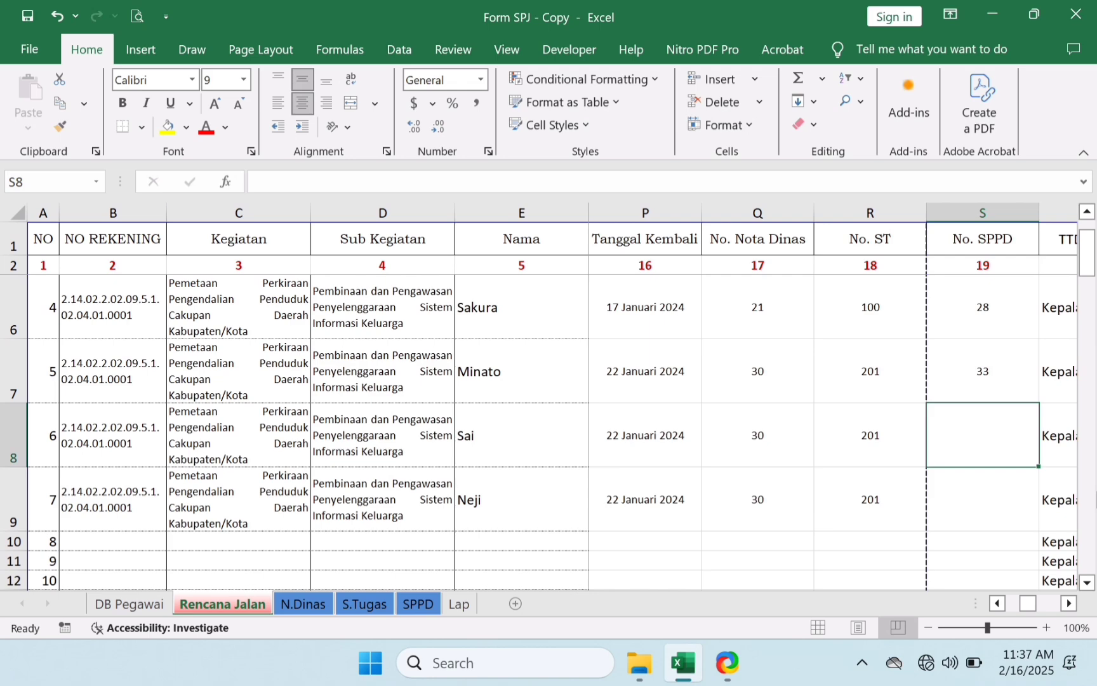
type("34")
key("Return")
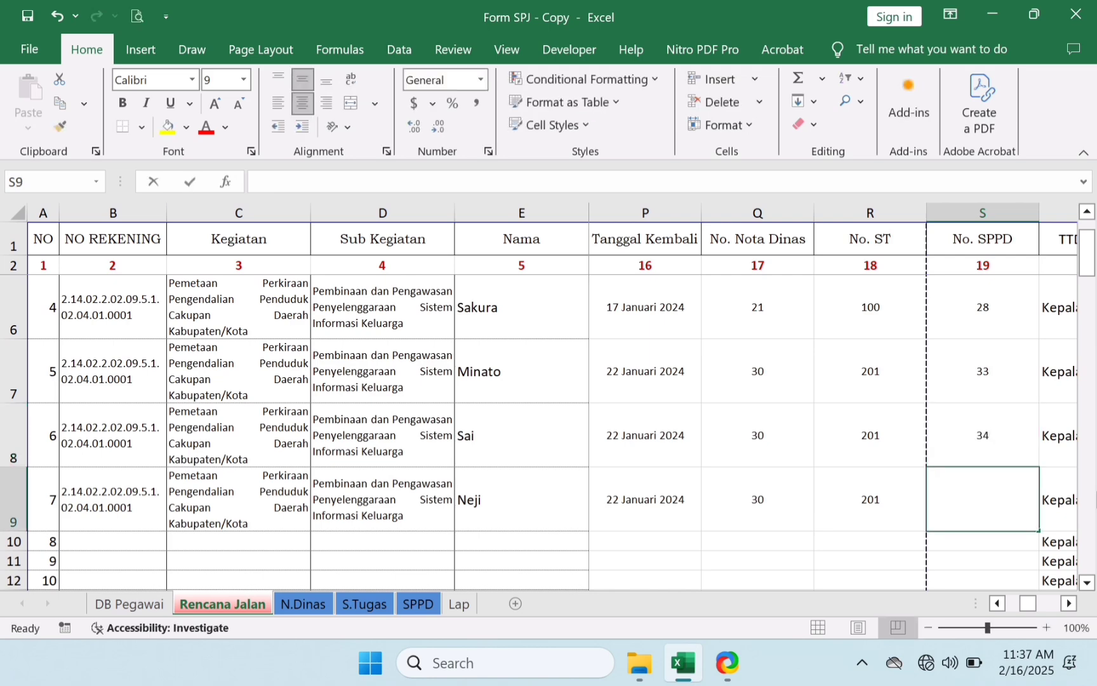
type("35")
key("Tab")
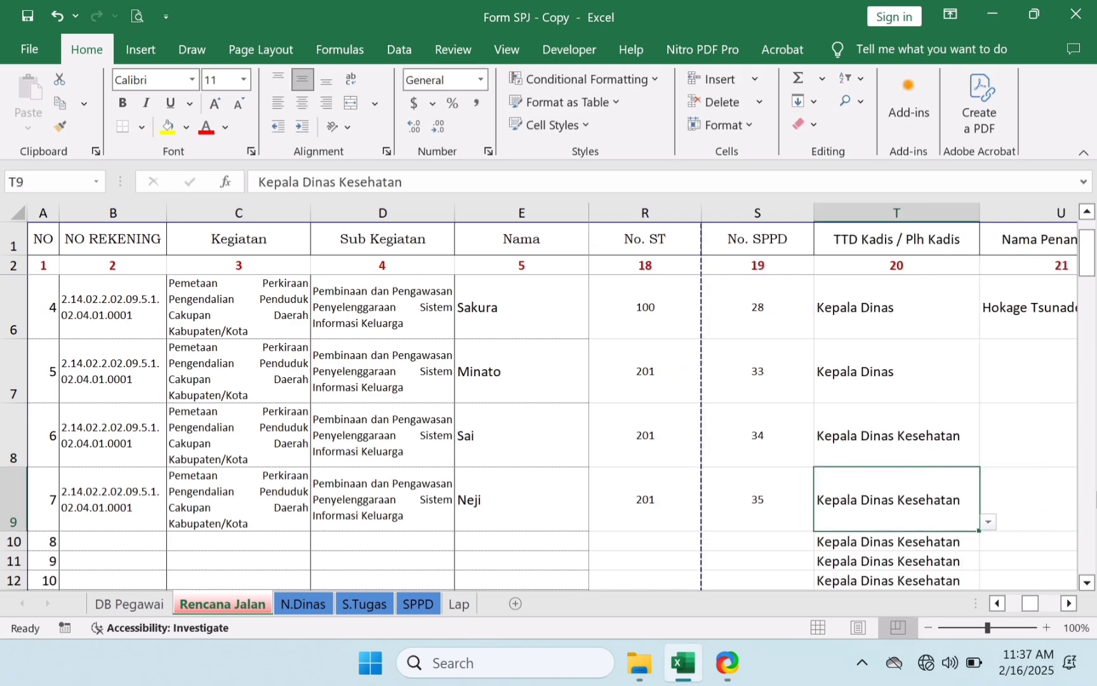
key("Left")
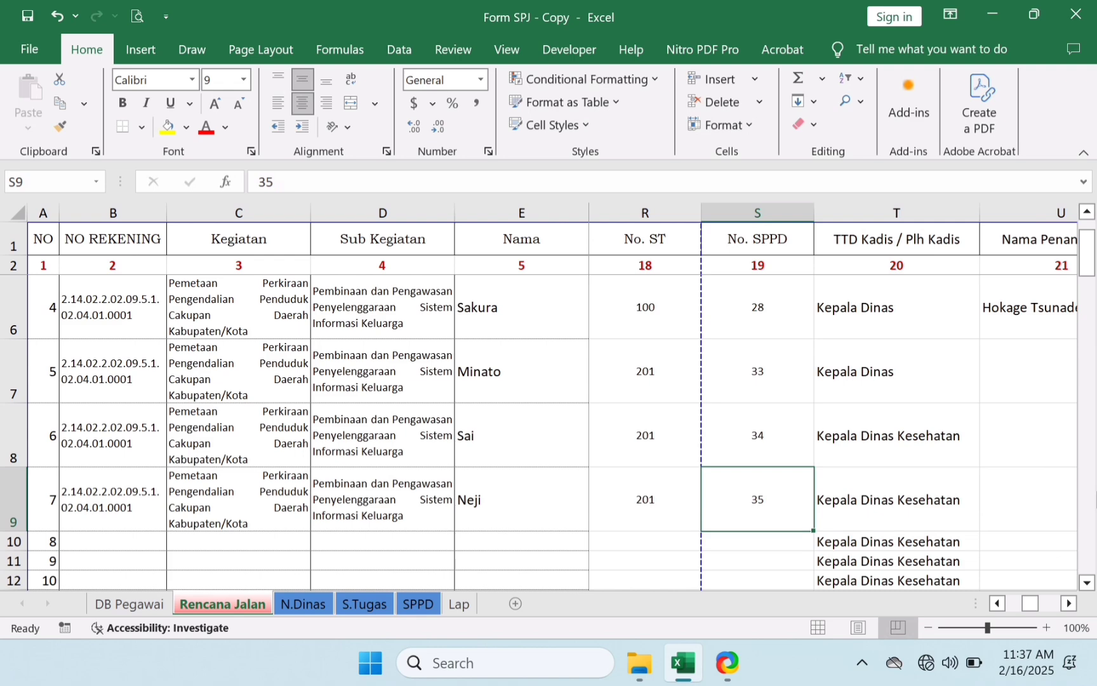
key("shift+Up")
key("shift+Up")
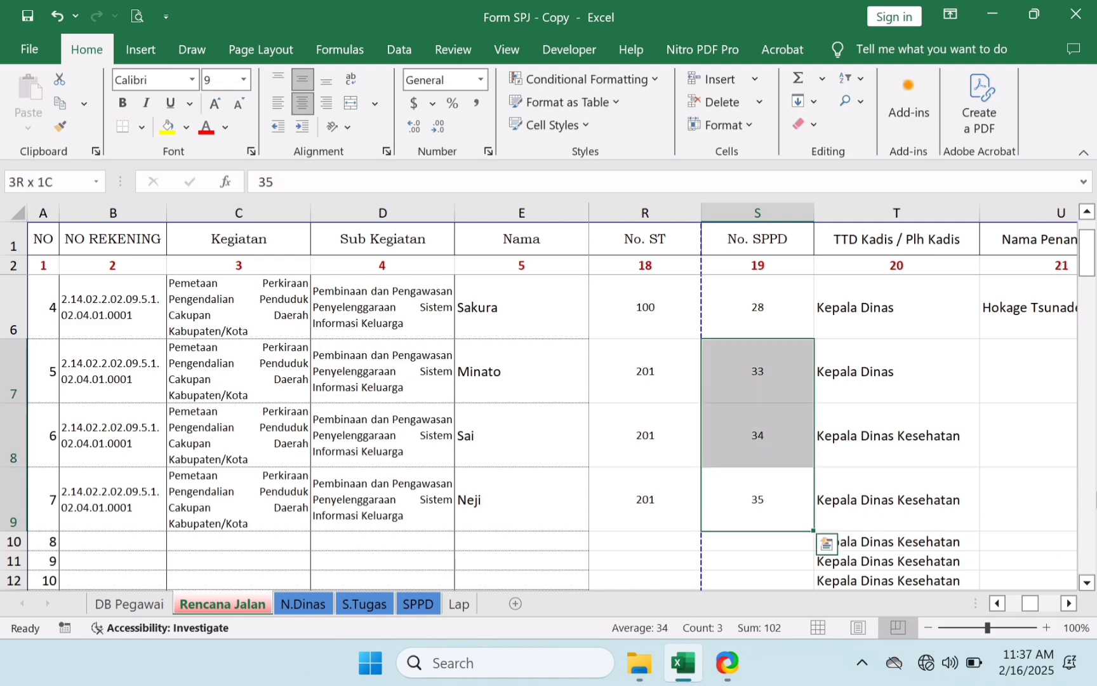
- Copy the fifth record's Kepala Dinas entry from T7 into T8:T9 for records 6 and 7
key("Right")
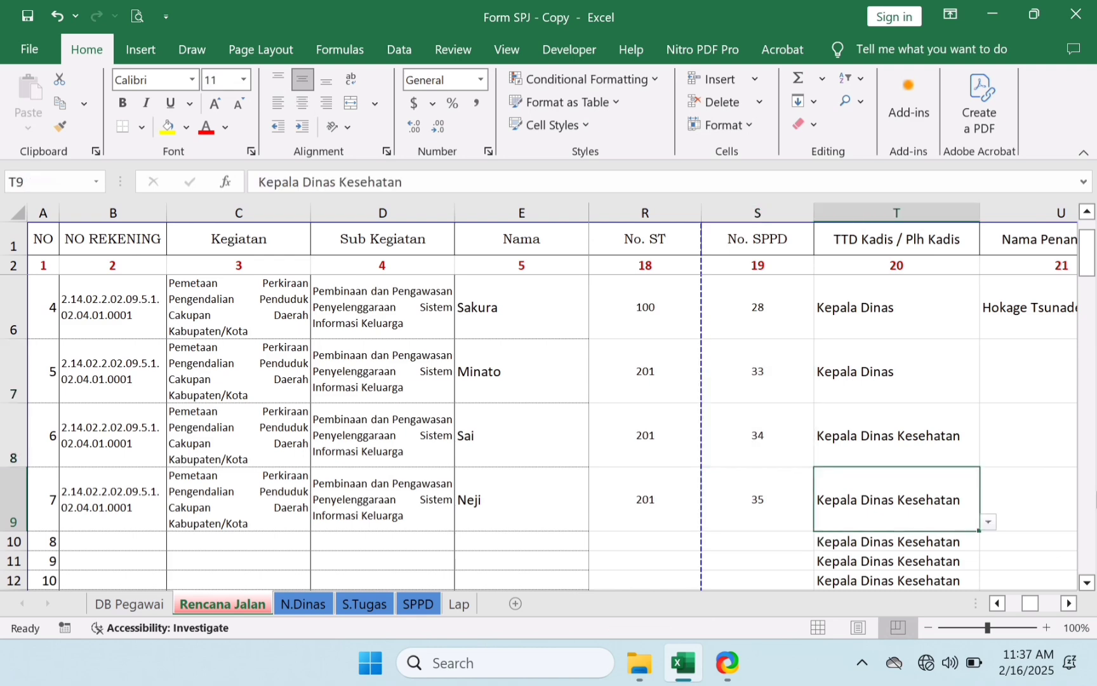
key("Up")
key("Up")
key("ctrl+c")
key("Down")
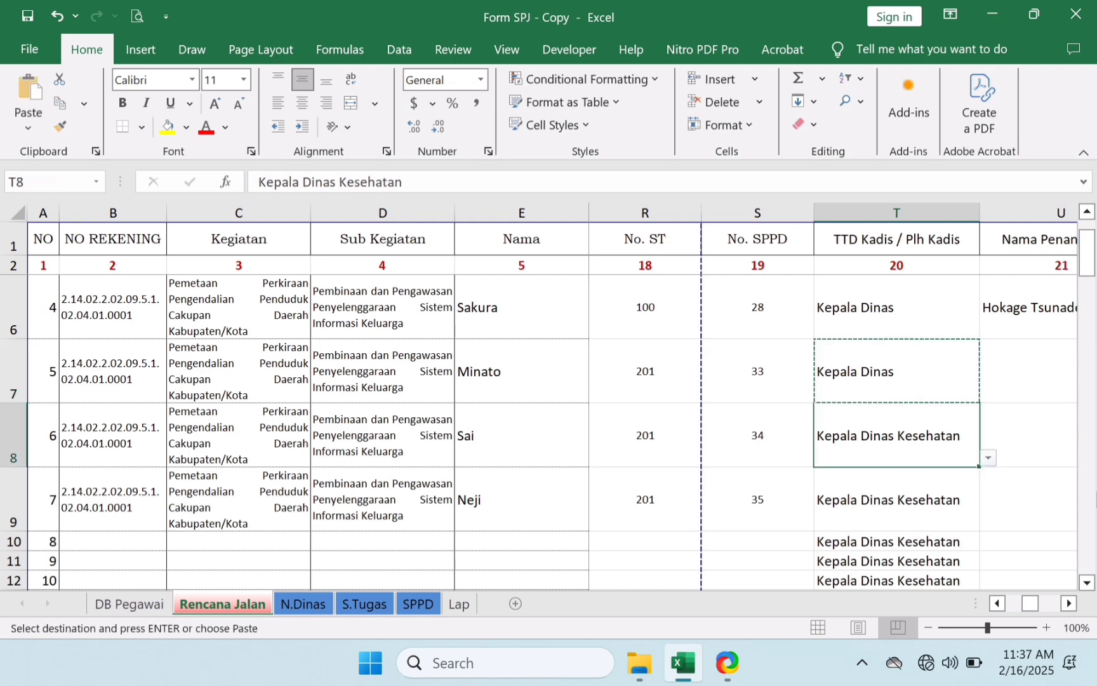
key("shift+Down")
key("ctrl+v")
key("Escape")
key("Down")
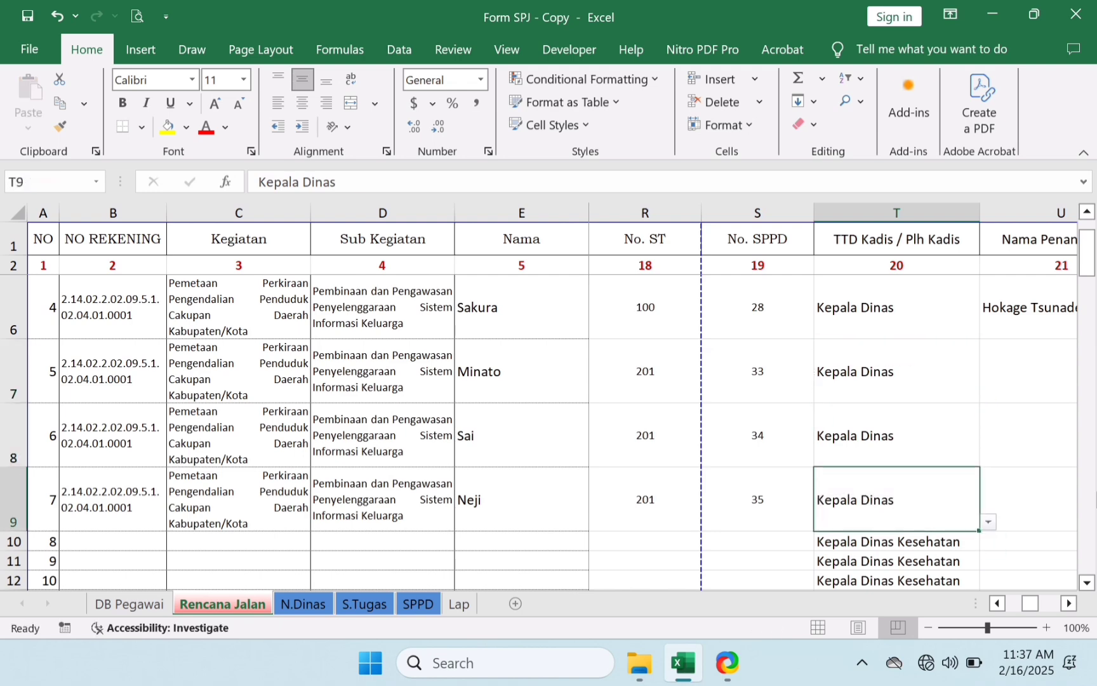
- Clear the Kepala Dinas Kesehatan entries from T10:T16 in the TTD Kadis / Plh Kadis column
key("ctrl+c")
key("Down")
key("shift+Down")
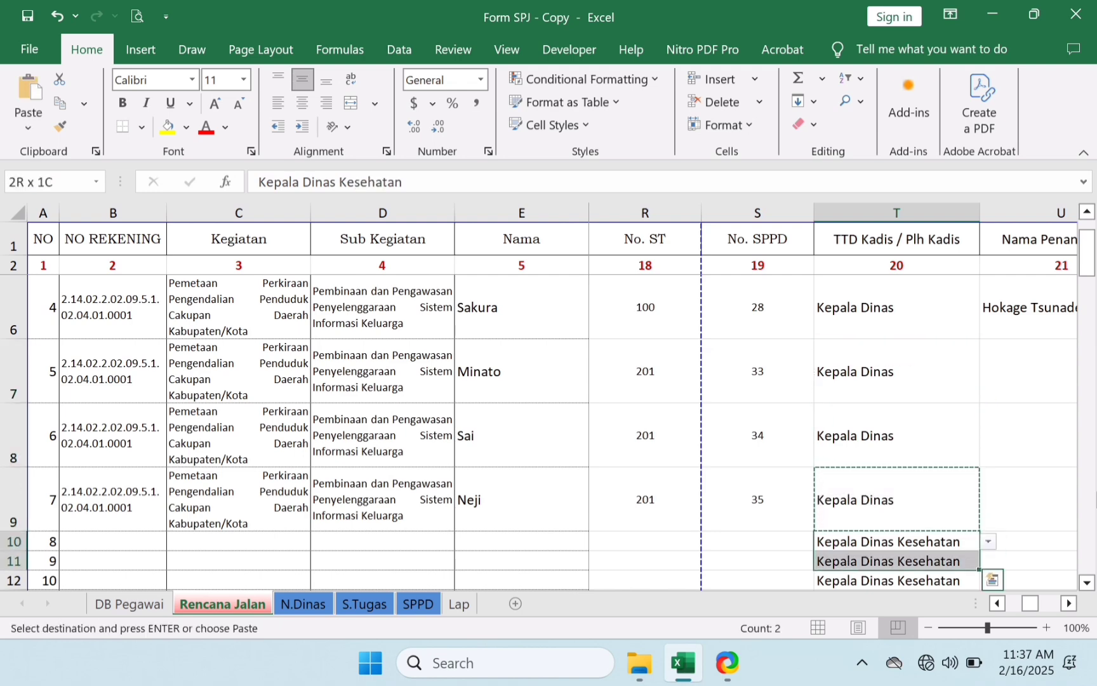
key("Up")
key("Down")
key("shift+Down")
key("shift+Down")
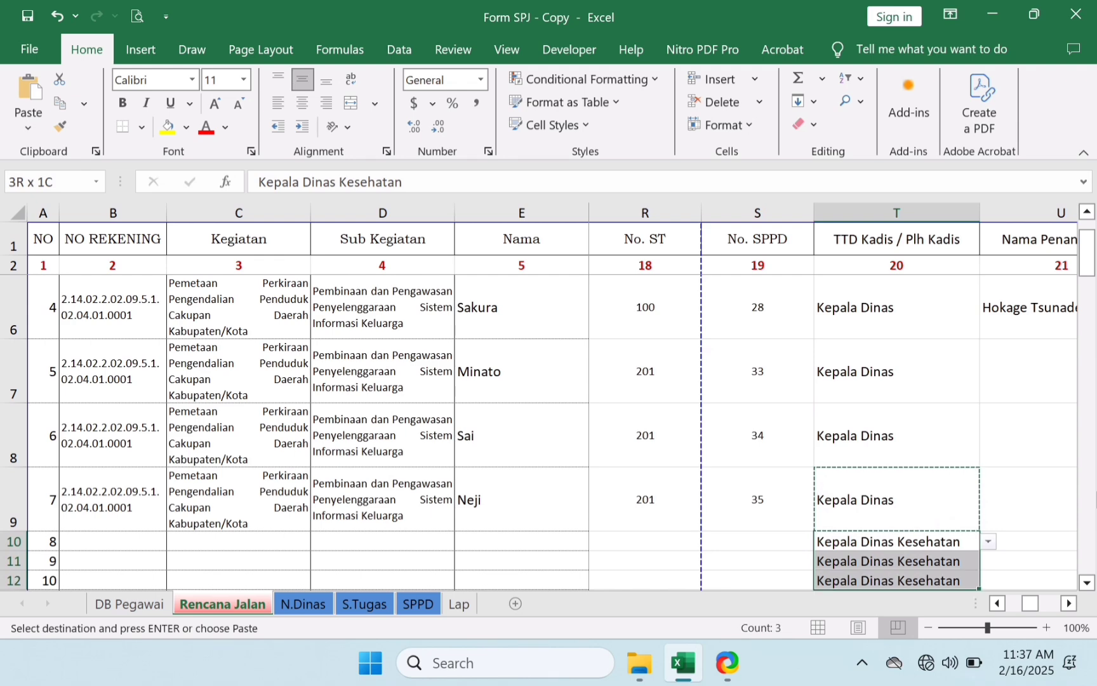
key("shift+Down")
key("shift+Down")
key("shift+Down")
key("shift+Down")
key("Delete")
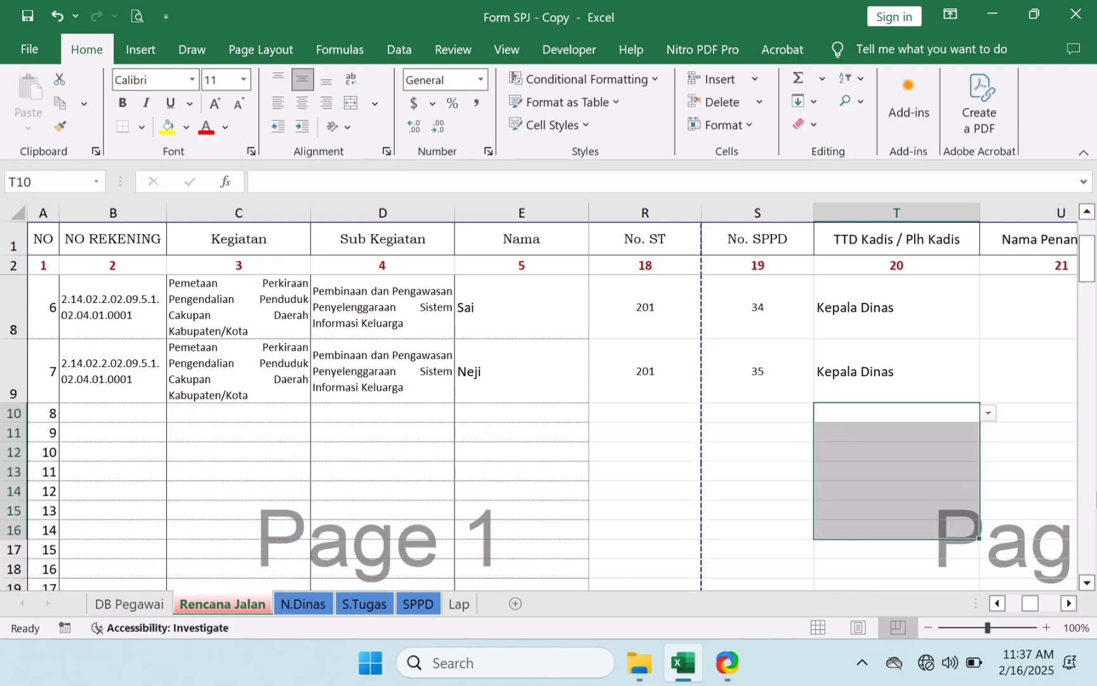
- Set the fifth record's TTD Kadis / Plh Kadis in T7 to Plh. Kepala Dinas
key("Up")
key("Up")
key("Right")
key("Left")
key("Up")
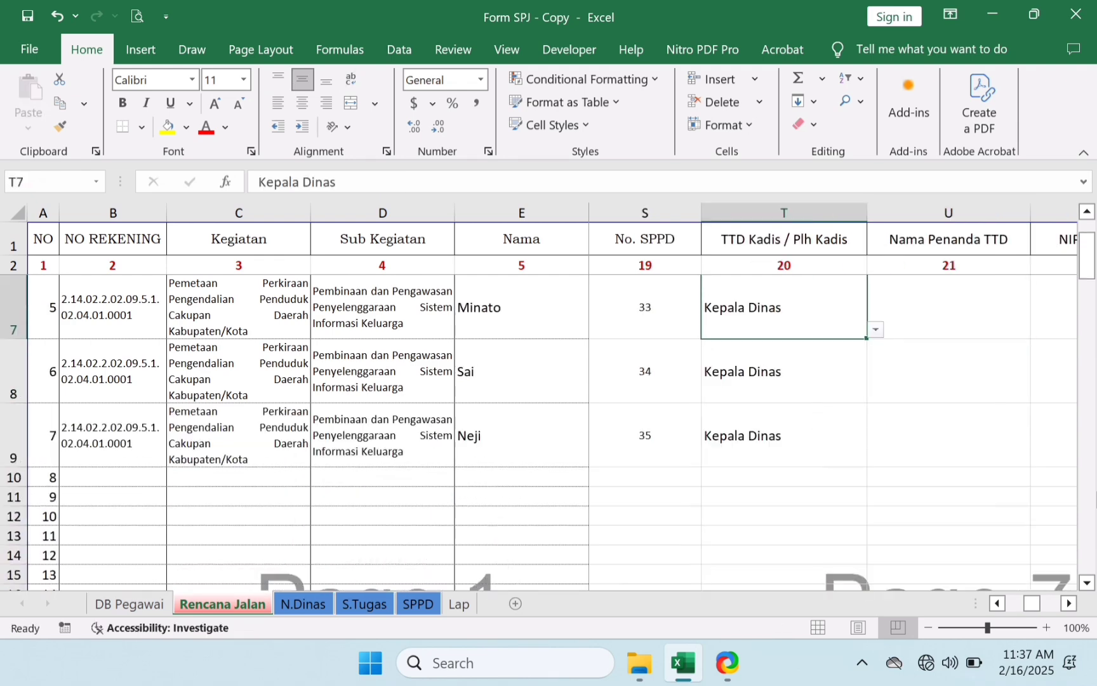
key("Up")
key("Right")
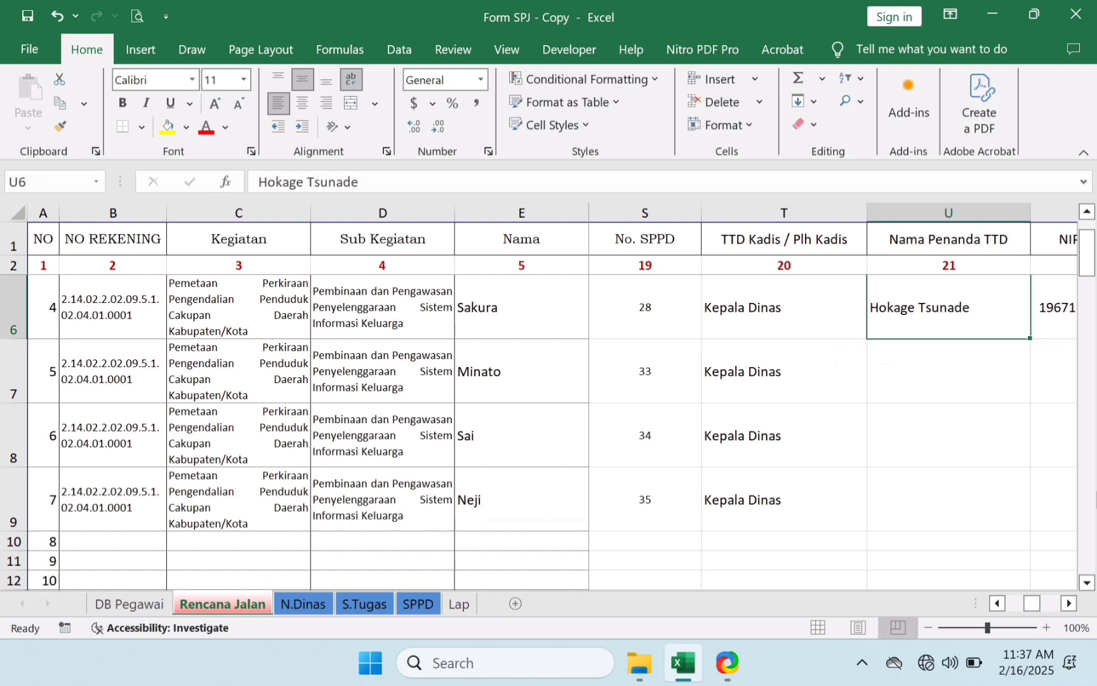
key("Down")
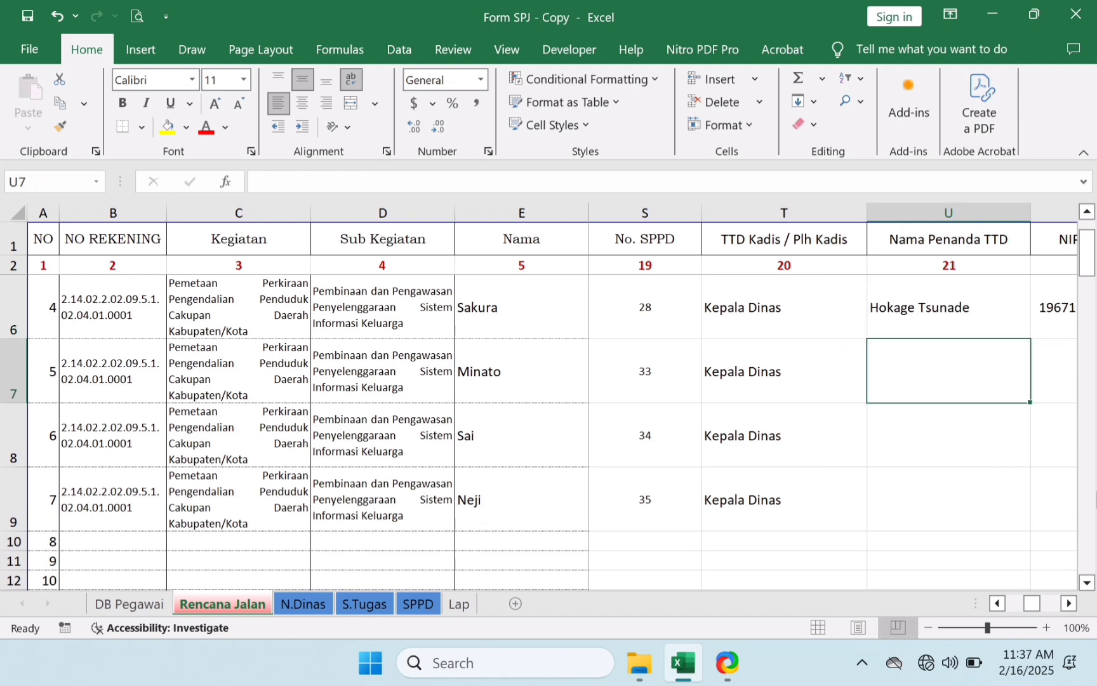
key("Left")
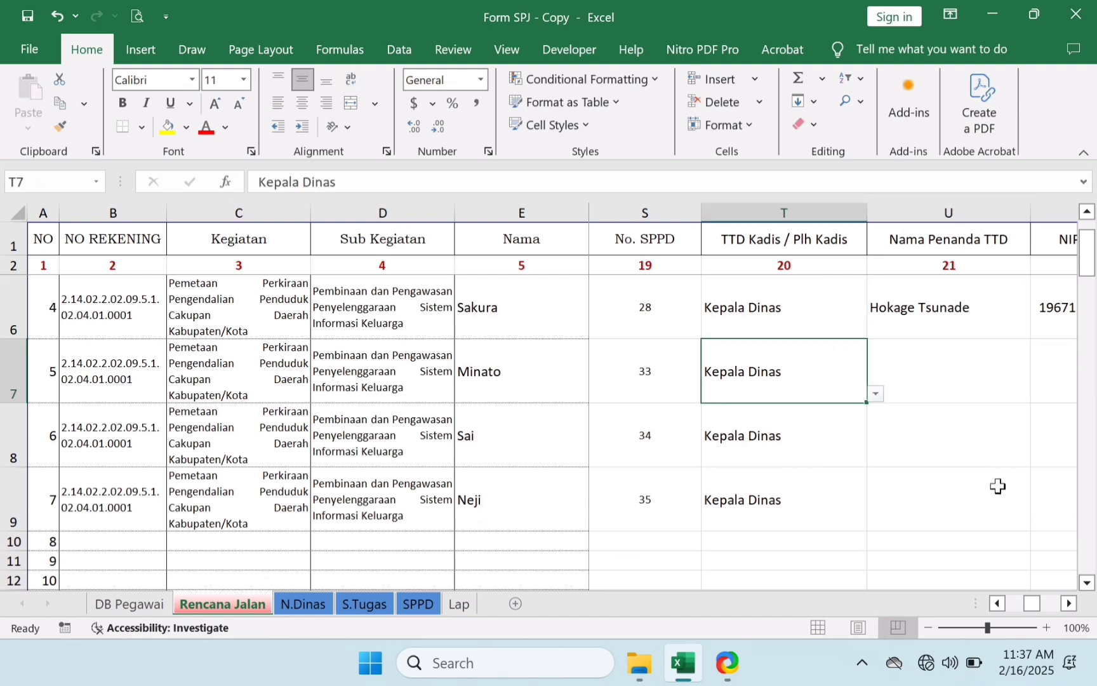
left_click(876, 394)
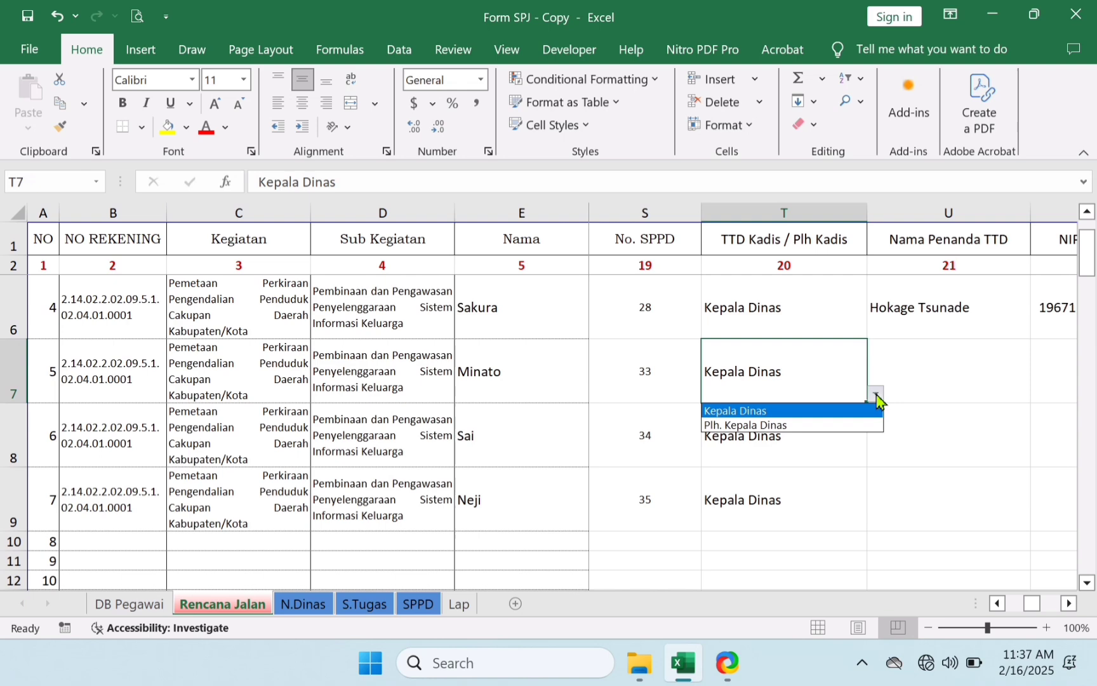
left_click(858, 432)
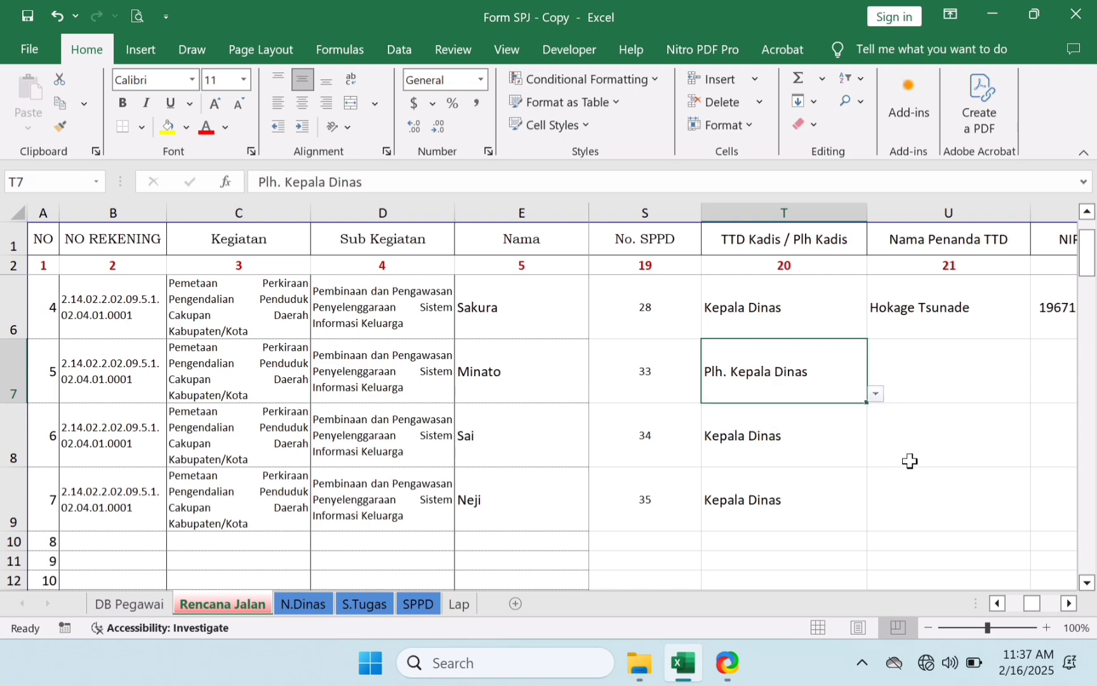
type("c")
key("Return")
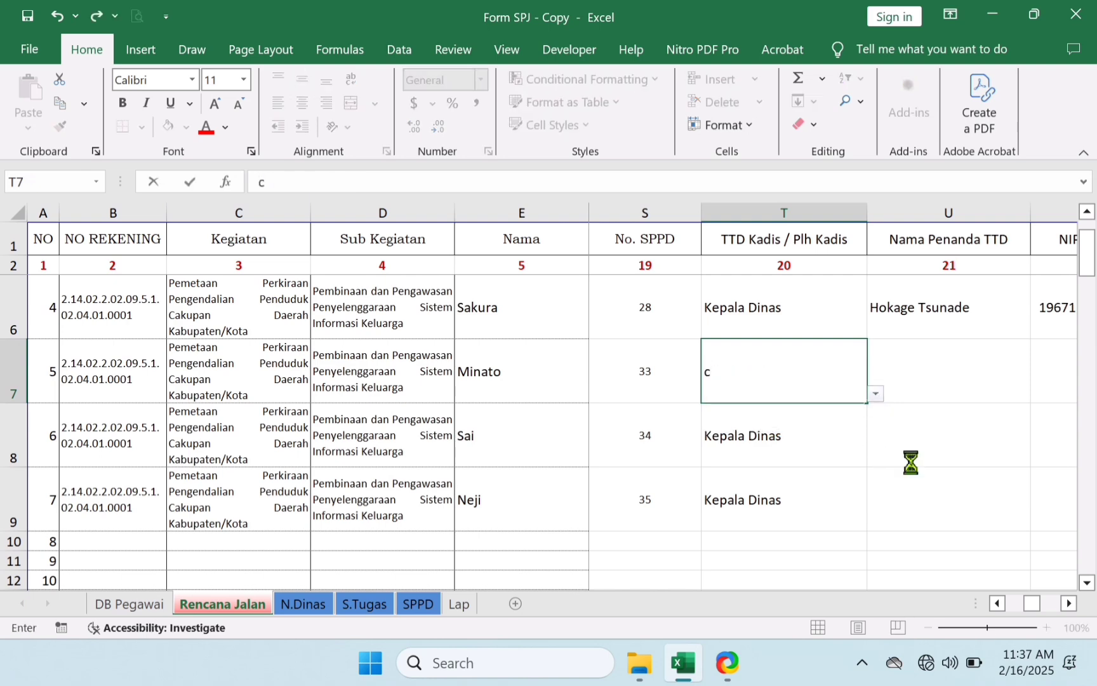
left_click(567, 385)
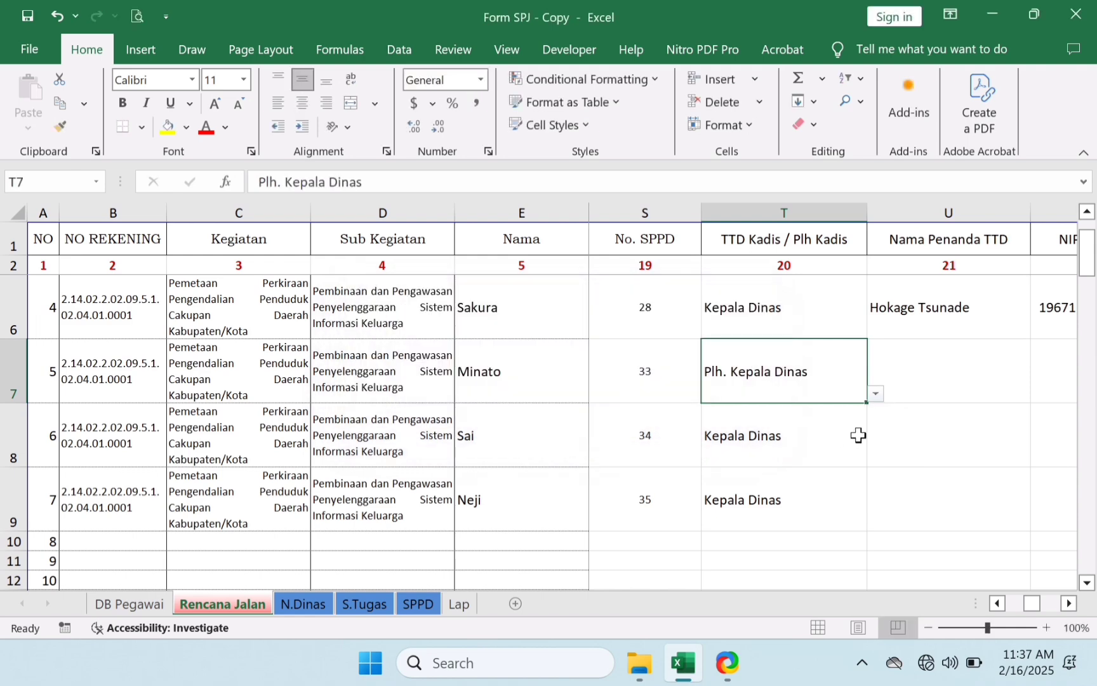
- Copy the fifth record's Plh. Kepala Dinas entry into T8:T9 for records 6 and 7
key("ctrl+c")
key("Down")
key("shift+Down")
key("Return")
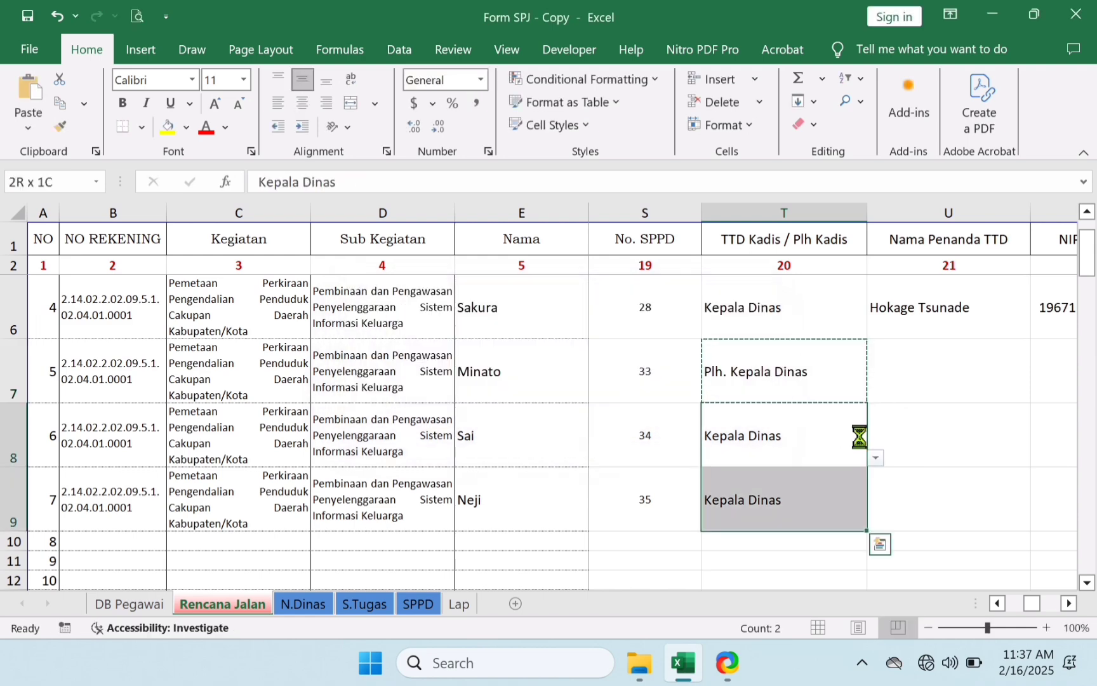
- Enter the placeholder XXXXXXXXXXX as the fifth record's Nama Penanda TTD in U7
key("Right")
key("Up")
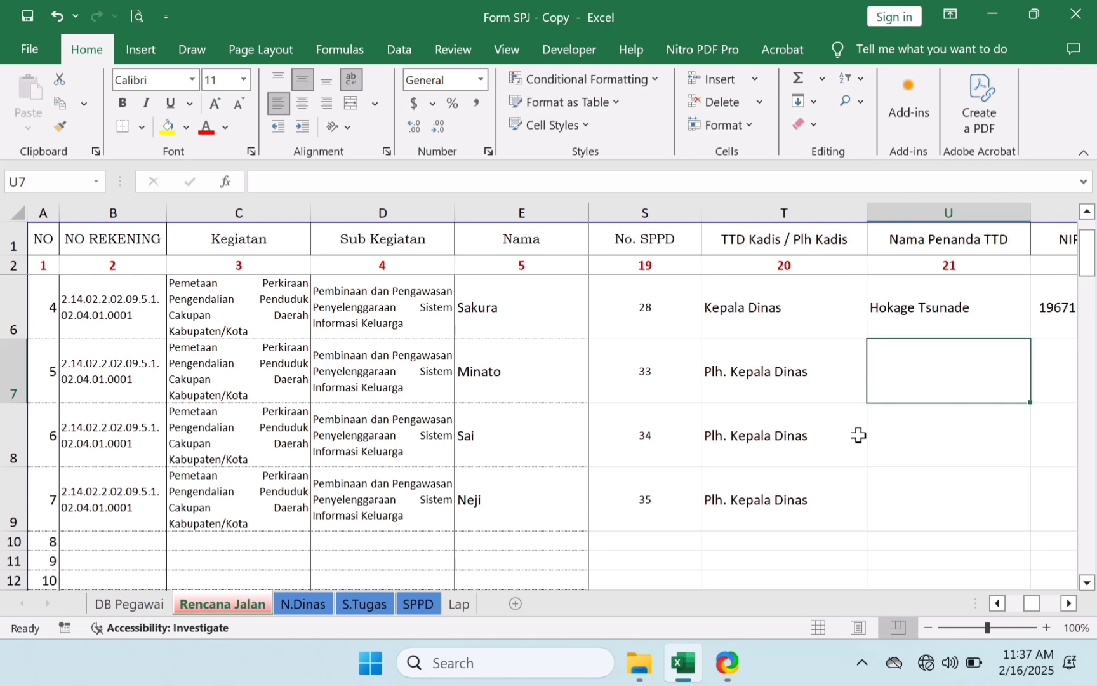
type("XXXXXXXXXXX")
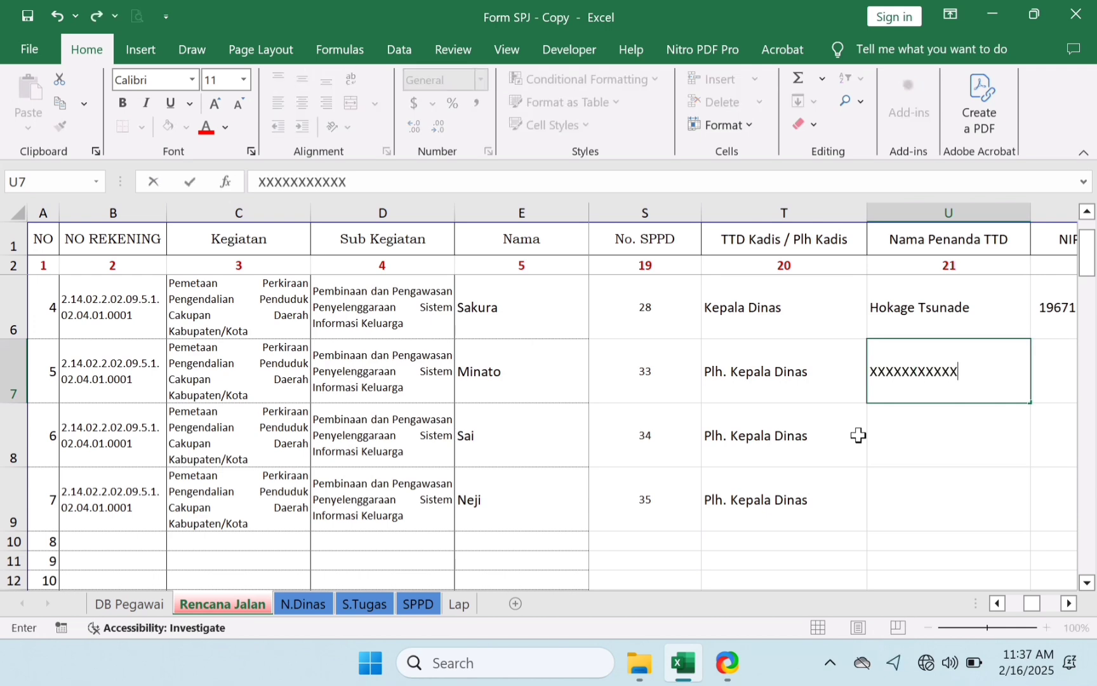
key("Return")
key("Up")
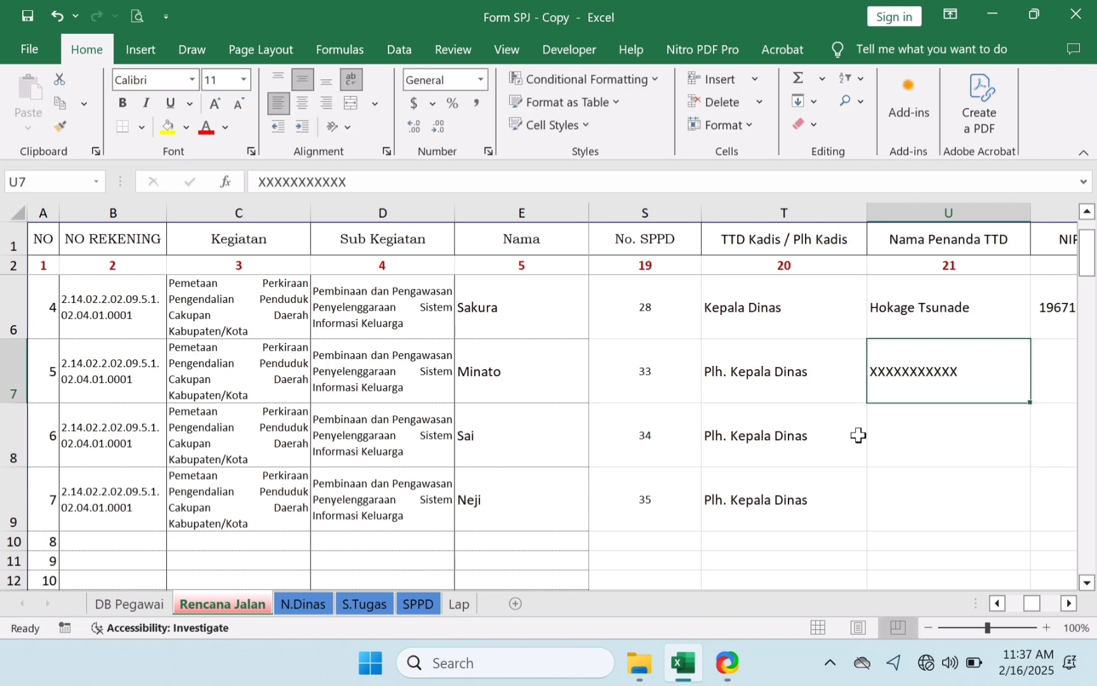
- Copy the fifth record's Nama Penanda TTD placeholder from U7 into U8:U9 for records 6 and 7
key("ctrl+c")
key("Down")
key("Up")
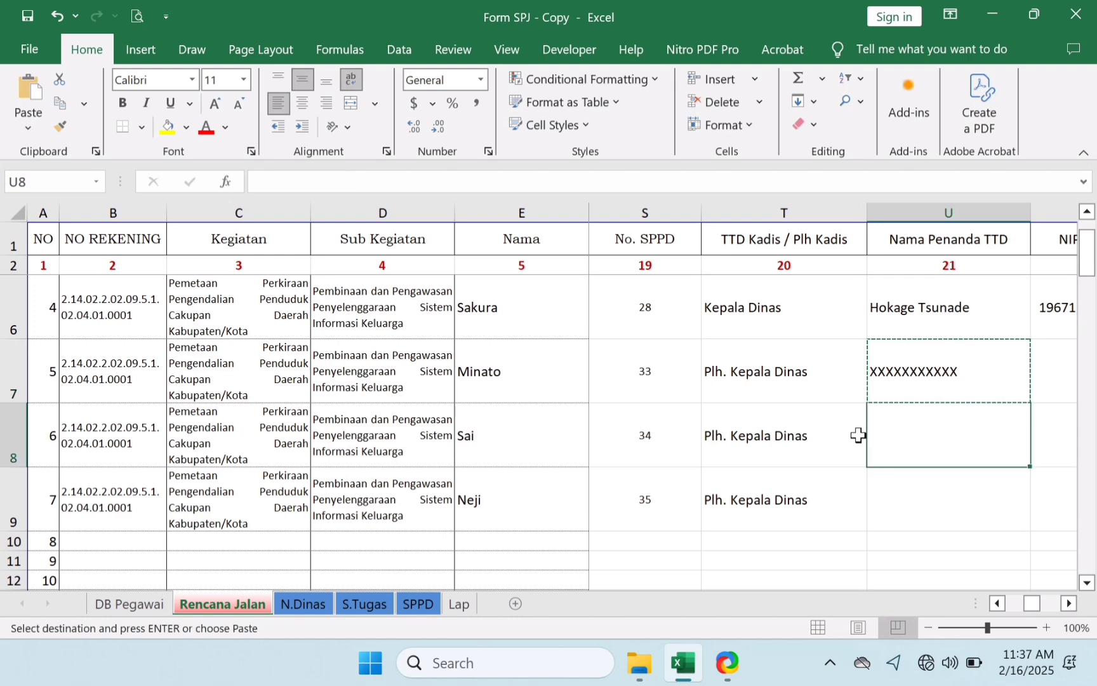
key("shift+Down")
key("Return")
- Copy the fourth record's NIP Penanda TTD from V6 into V7:V9 for records 5 to 7
key("Right")
key("Right")
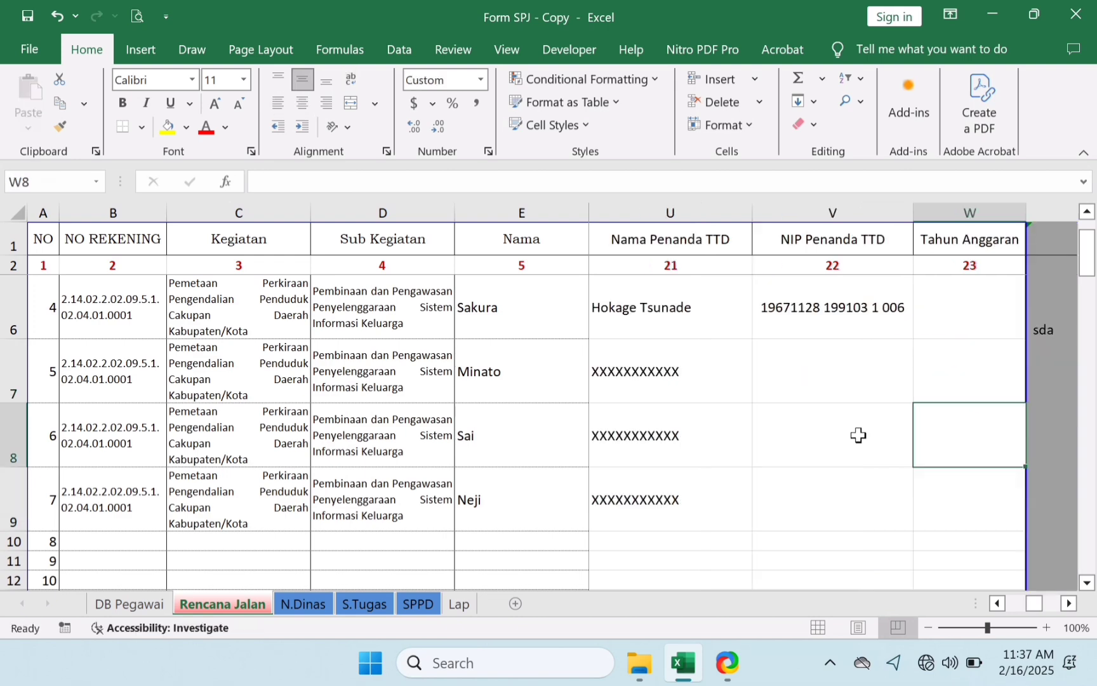
key("Left")
key("Up")
key("Up")
key("ctrl+c")
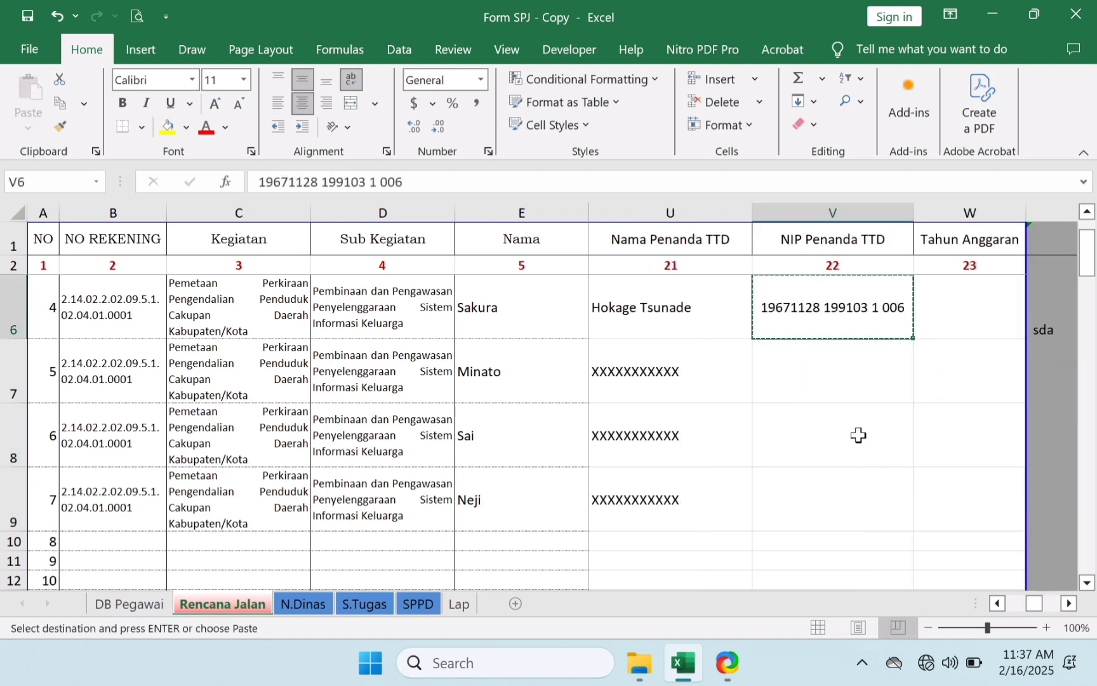
key("Down")
key("shift+Down")
key("shift+Down")
key("Return")
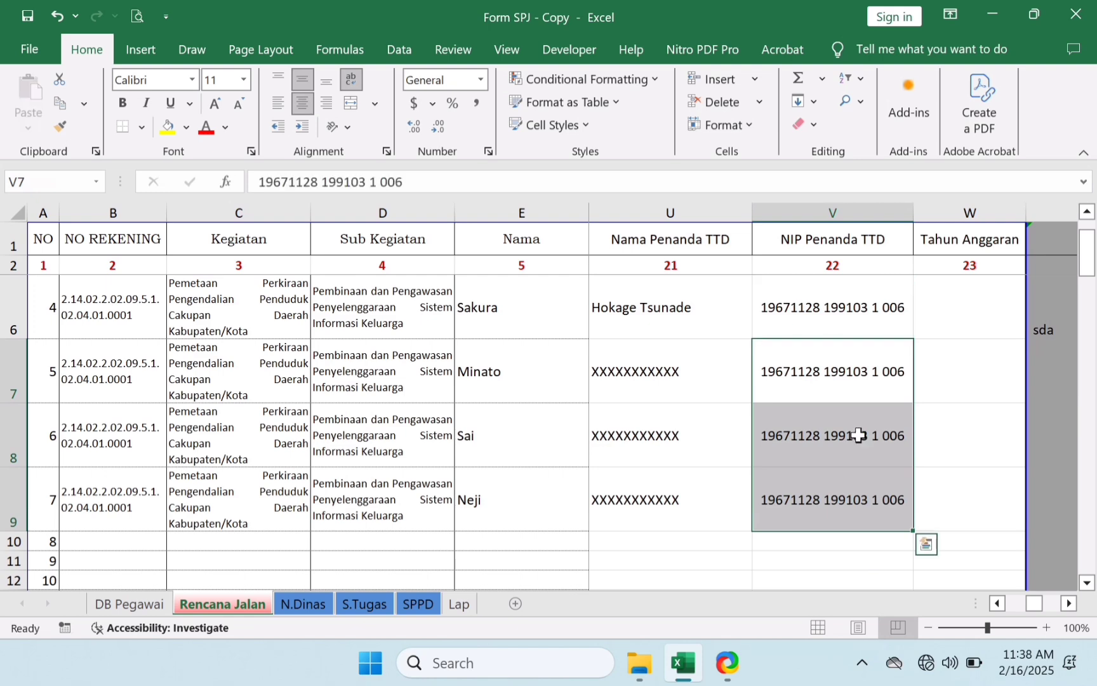
- Enter 2025 as the fifth record's Tahun Anggaran in W7
key("Right")
key("Up")
key("Down")
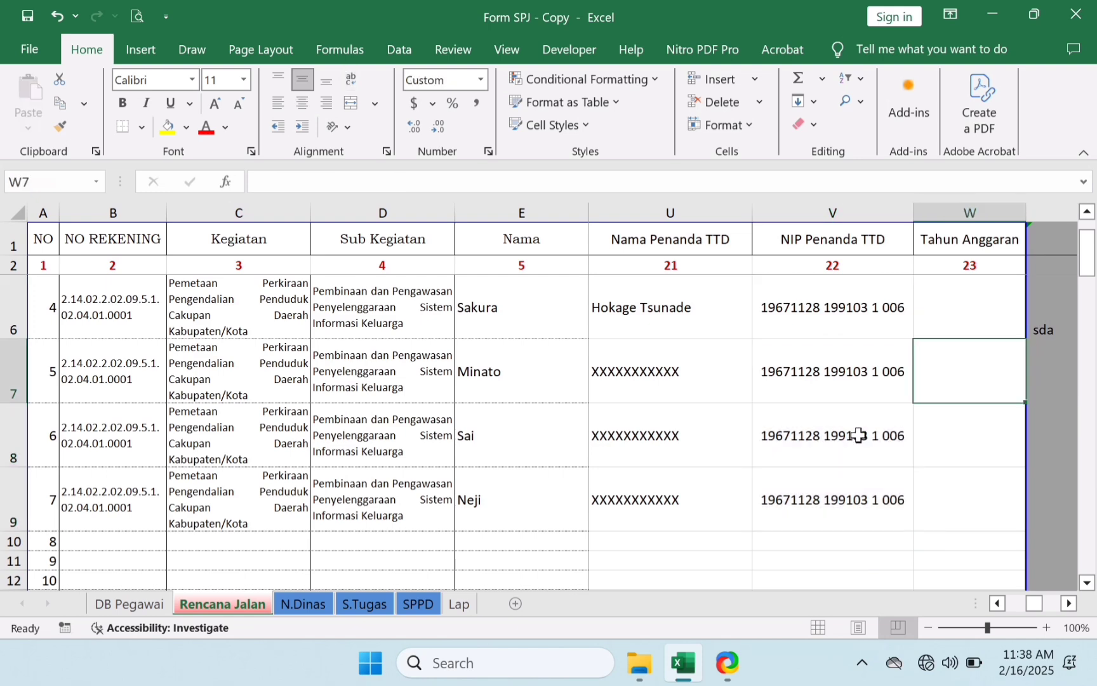
type("20")
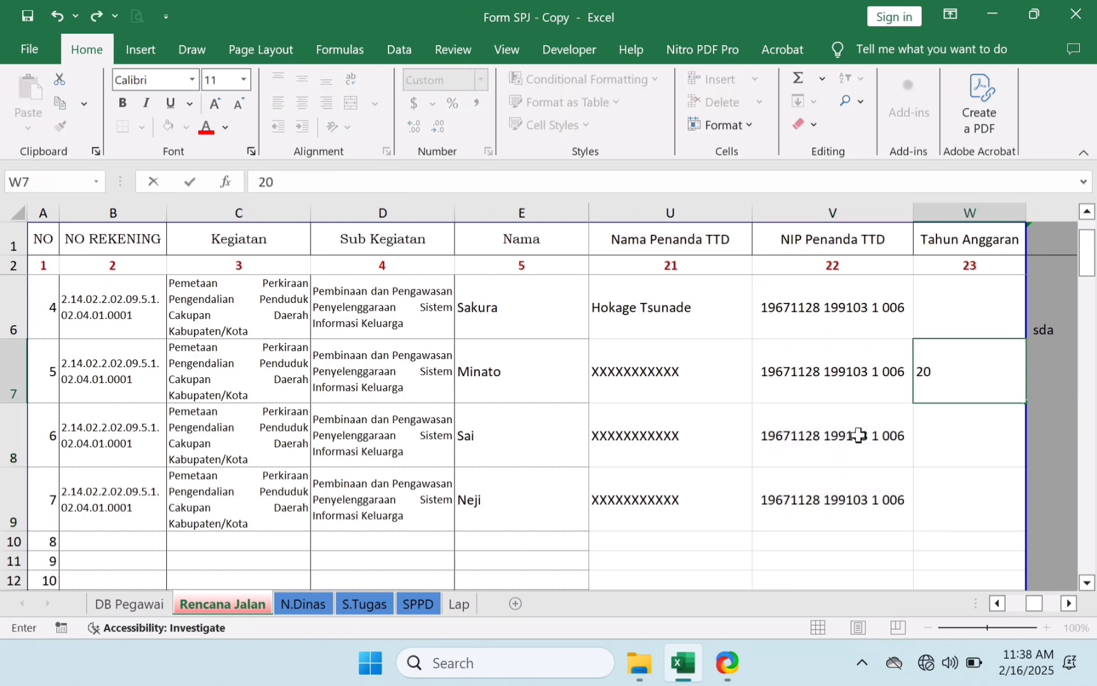
type("2")
type("5")
key("ctrl+Return")
key("Down")
key("Up")
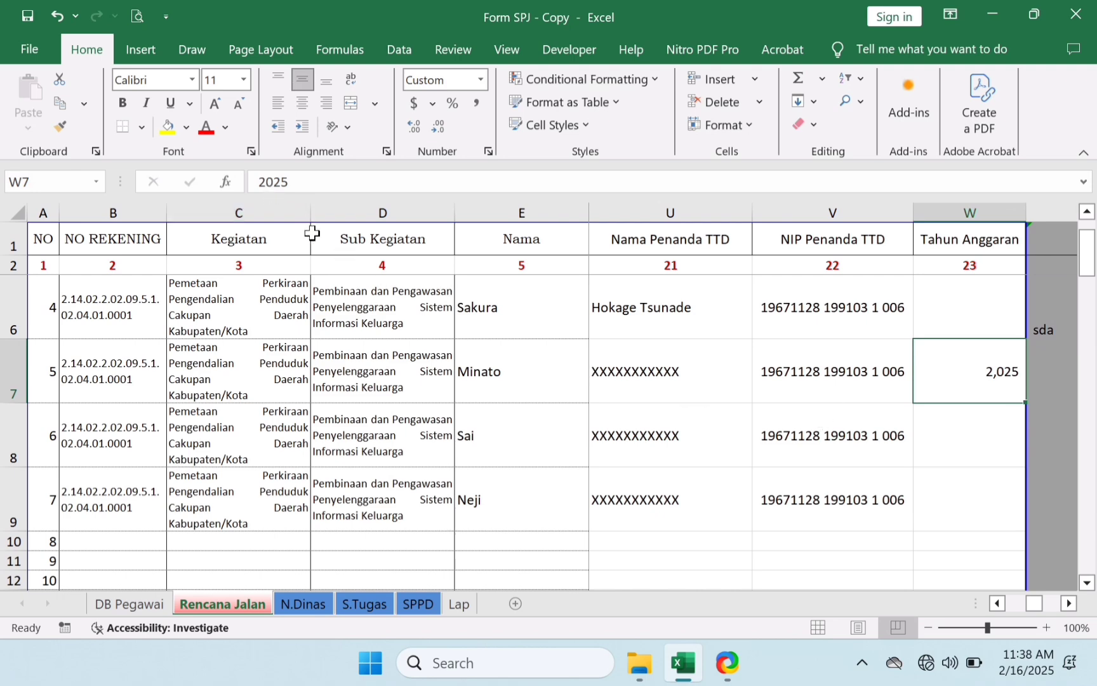
- Turn the year in W7 into text by prefixing it with an apostrophe
left_click(256, 181)
type("'")
key("Return")
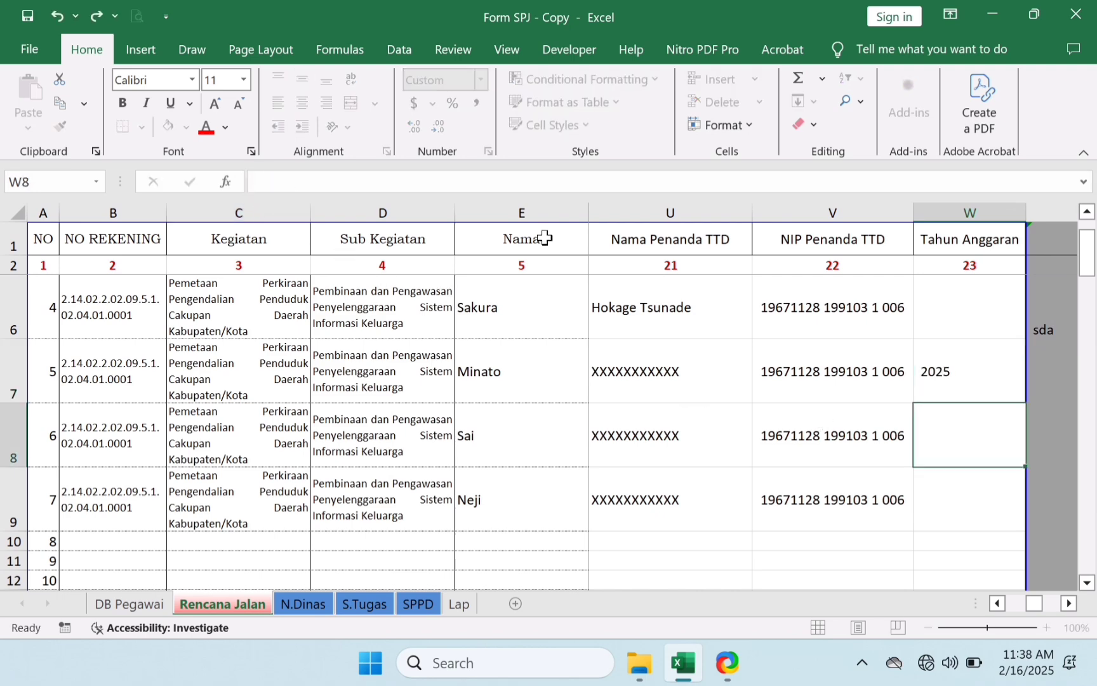
- Copy the fifth record's Tahun Anggaran from W7 into W8:W9 for records 6 and 7
key("Up")
key("ctrl+c")
key("Down")
key("shift+Down")
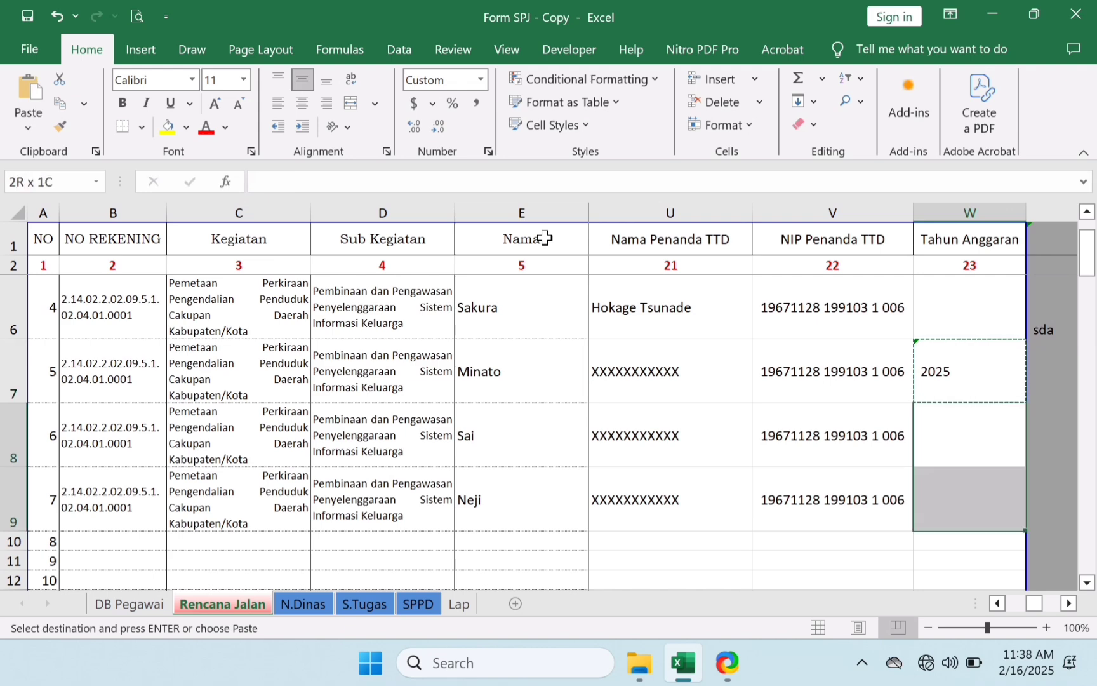
key("ctrl+v")
key("Up")
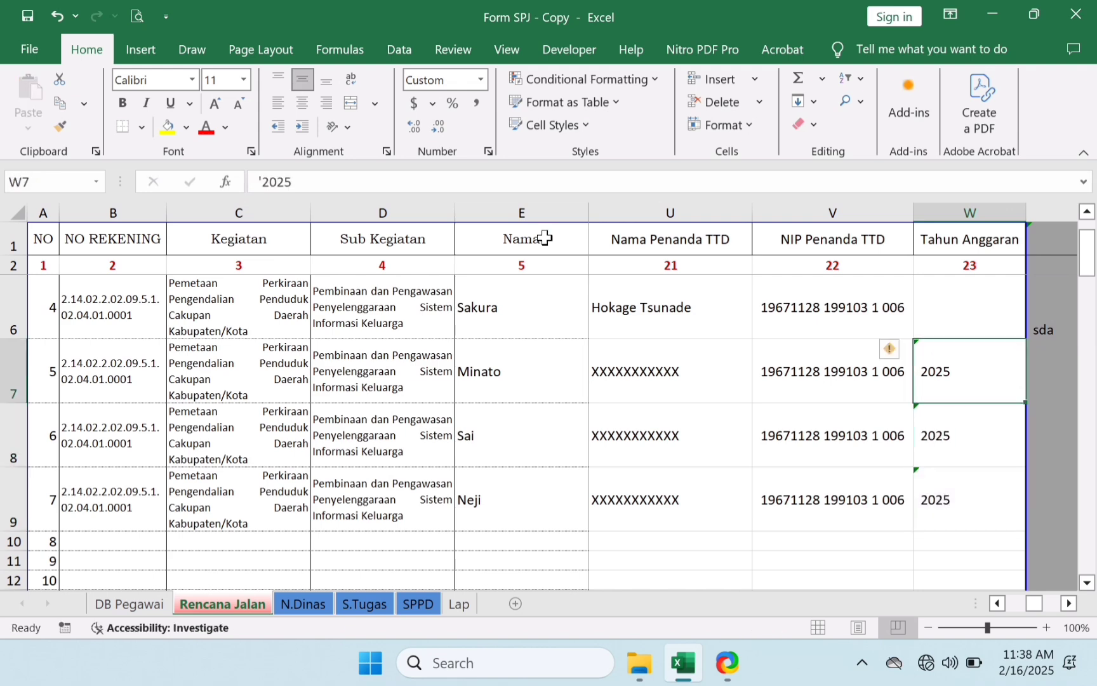
- Enter the dummy text sdfjgkhljknj;jnj;n;jnjo;highfvjhvhk as the fifth record's Laporan 1 in X7
key("Right")
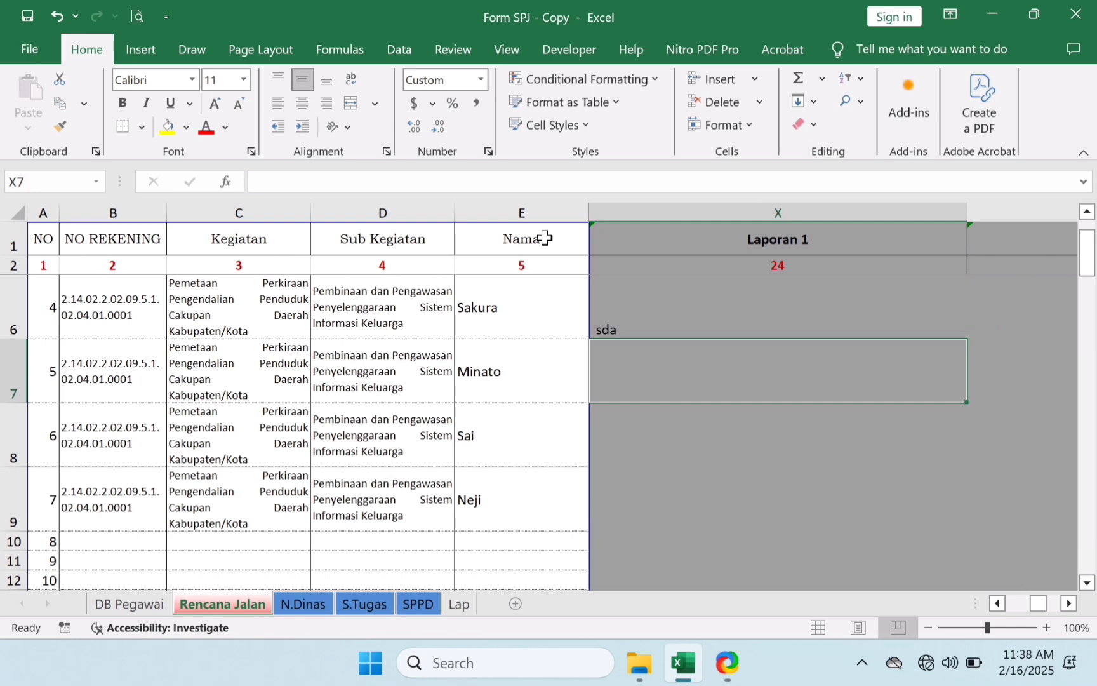
type("sdfjgkhlj")
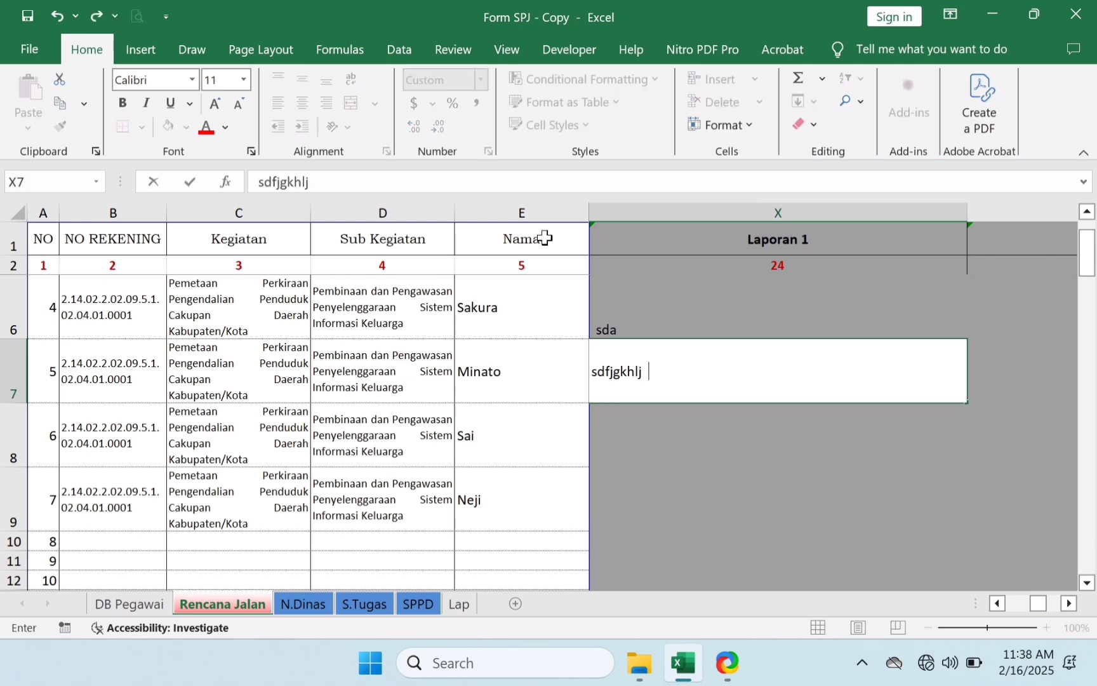
type("knj;jnj;n;jnjo;highfvjhvhk")
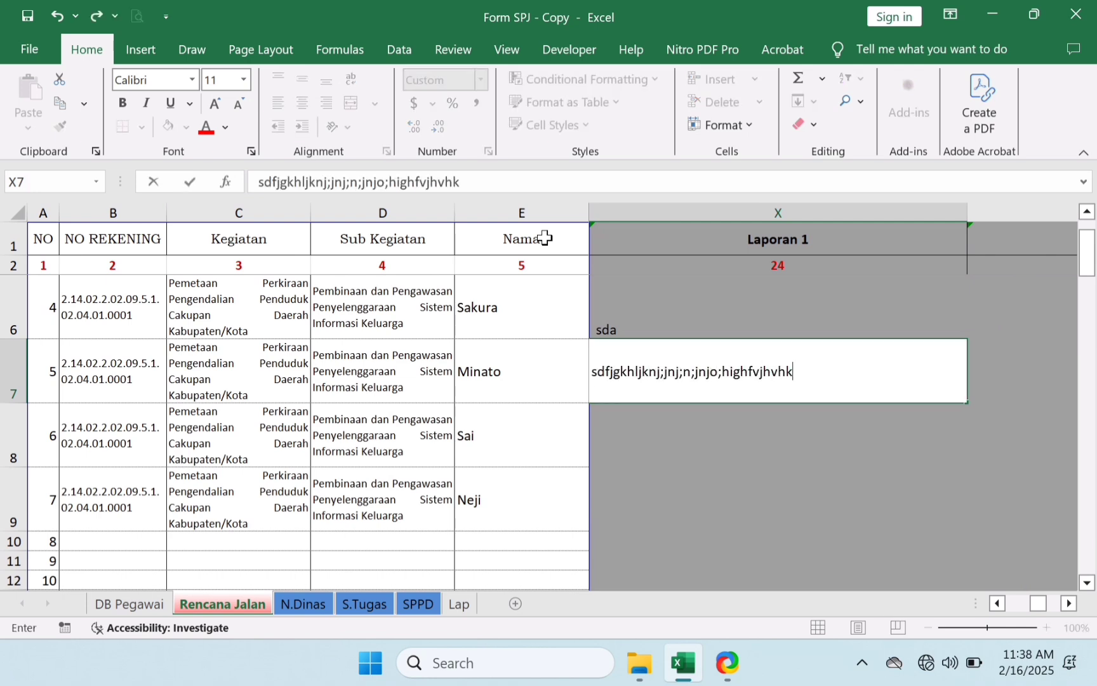
key("Return")
- Clear the leftover amounts from Y9:Y15 in the Laporan 2 column
key("Right")
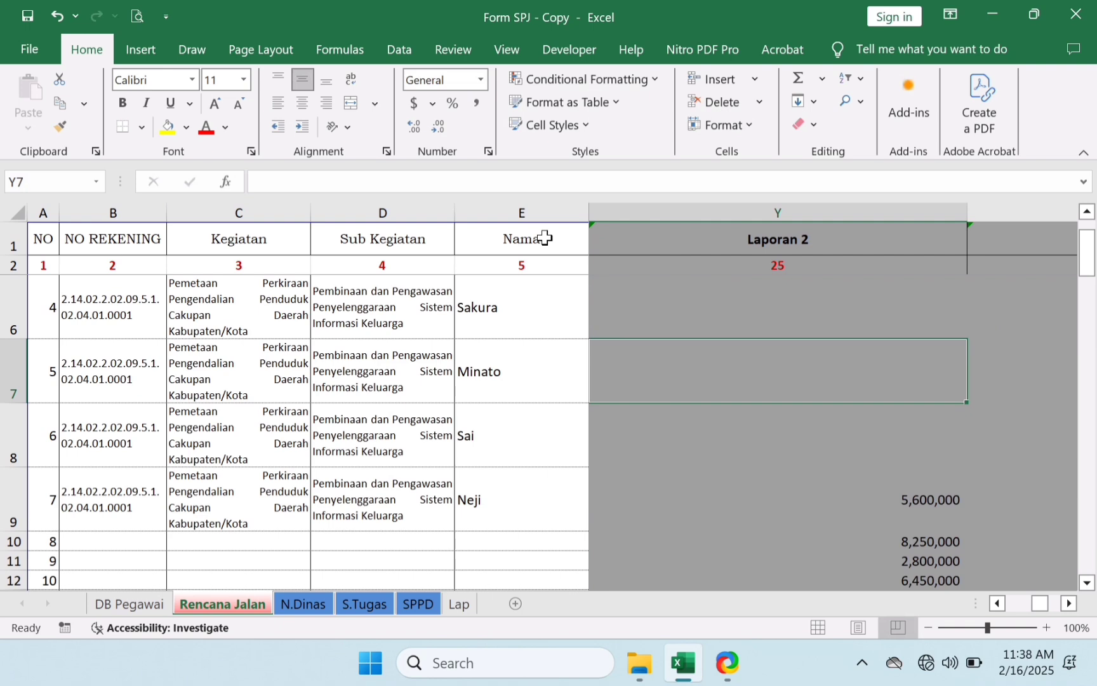
key("Left")
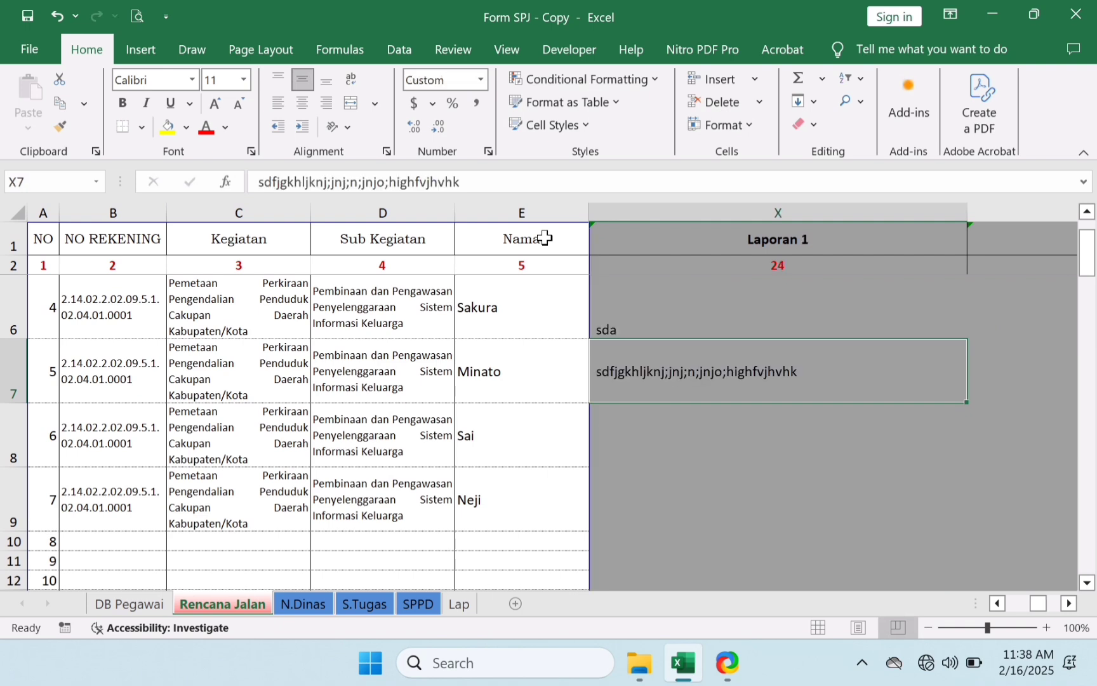
key("Right")
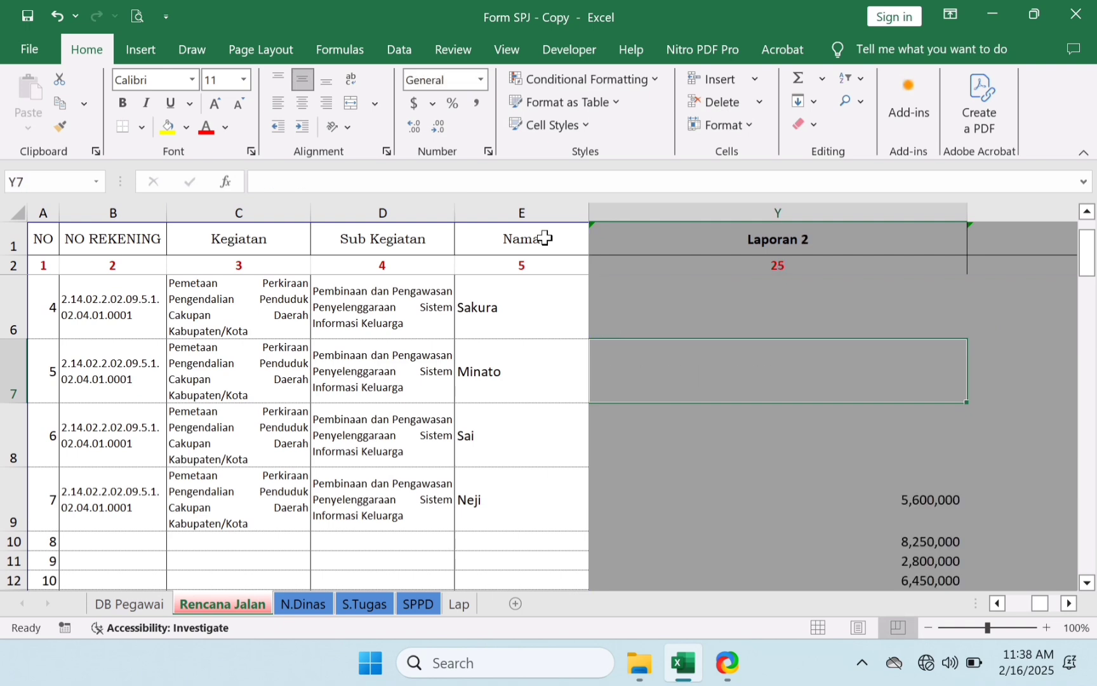
key("Down")
key("Down")
key("shift+Down")
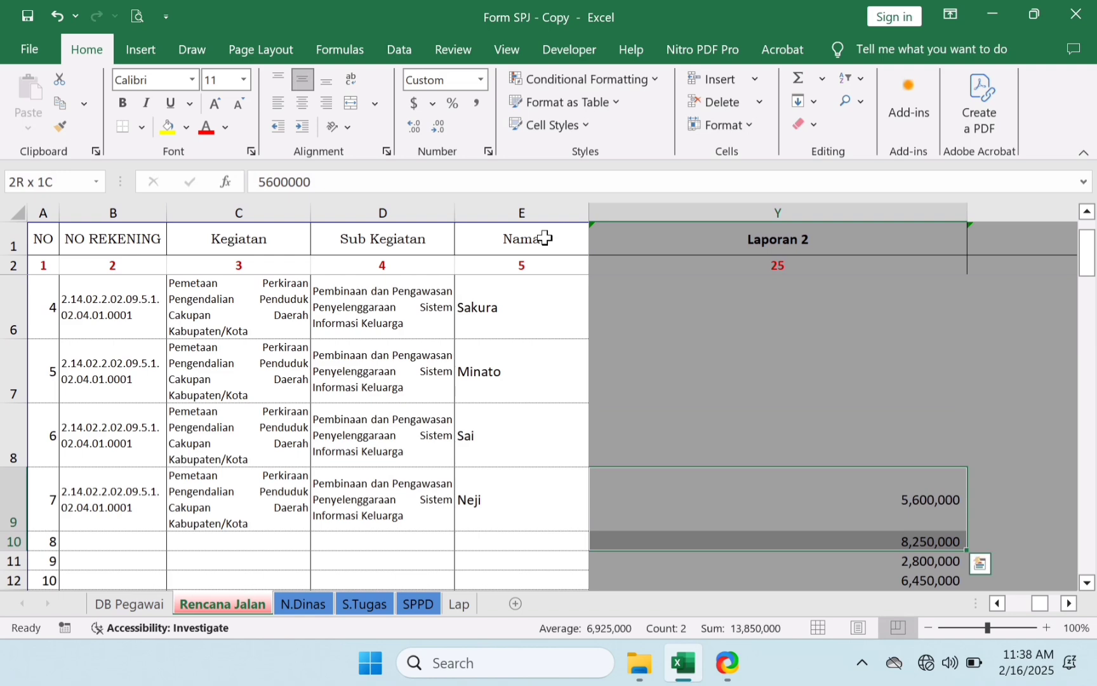
key("shift+Down")
key("shift+Down")
key("shift+Down")
key("shift+Down")
key("shift+Down")
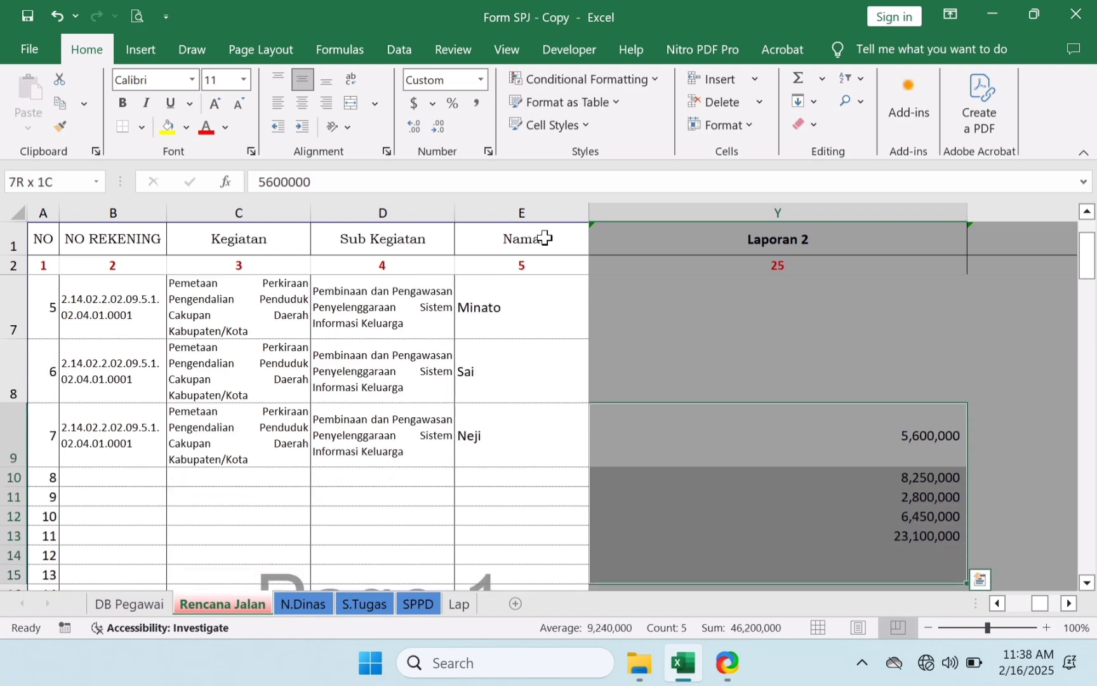
key("Delete")
- Enter the dummy text earjbvgf ilfvb adijvbjpdfav as the fifth record's Laporan 2 in Y7
key("Up")
key("Up")
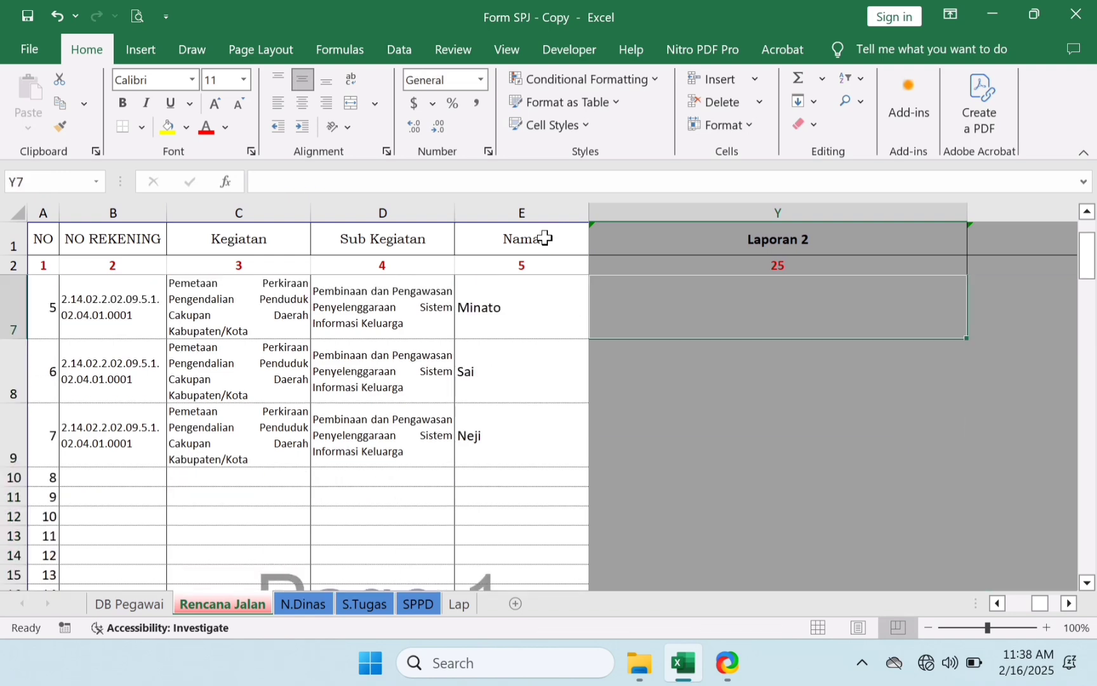
key("Left")
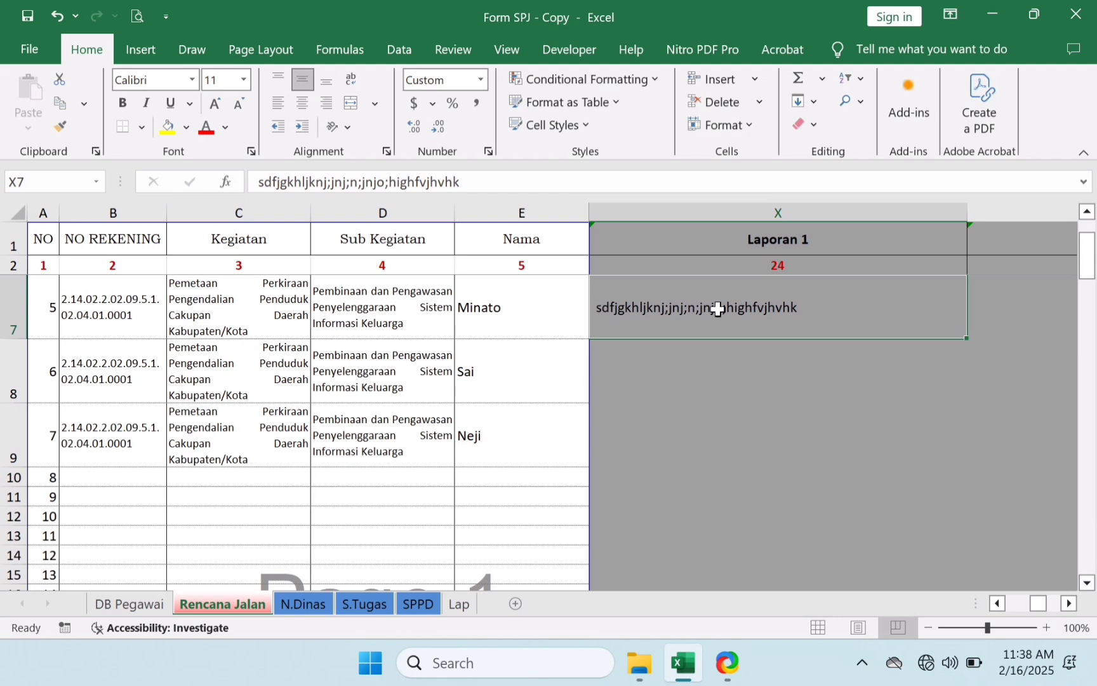
key("Right")
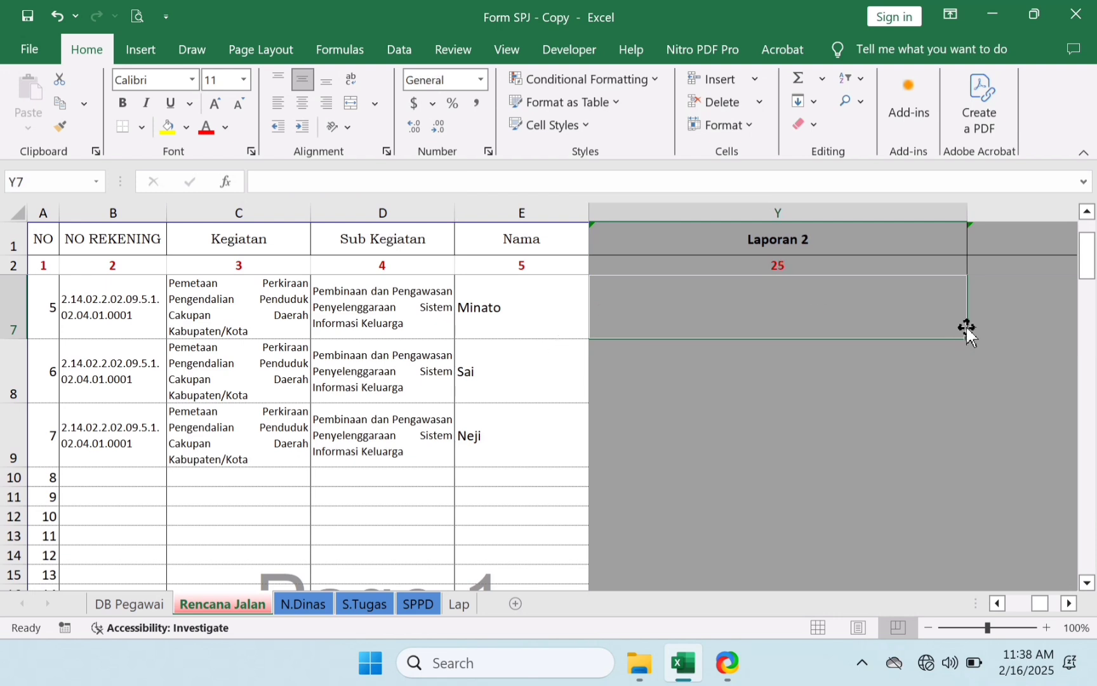
type("earjbvgf il")
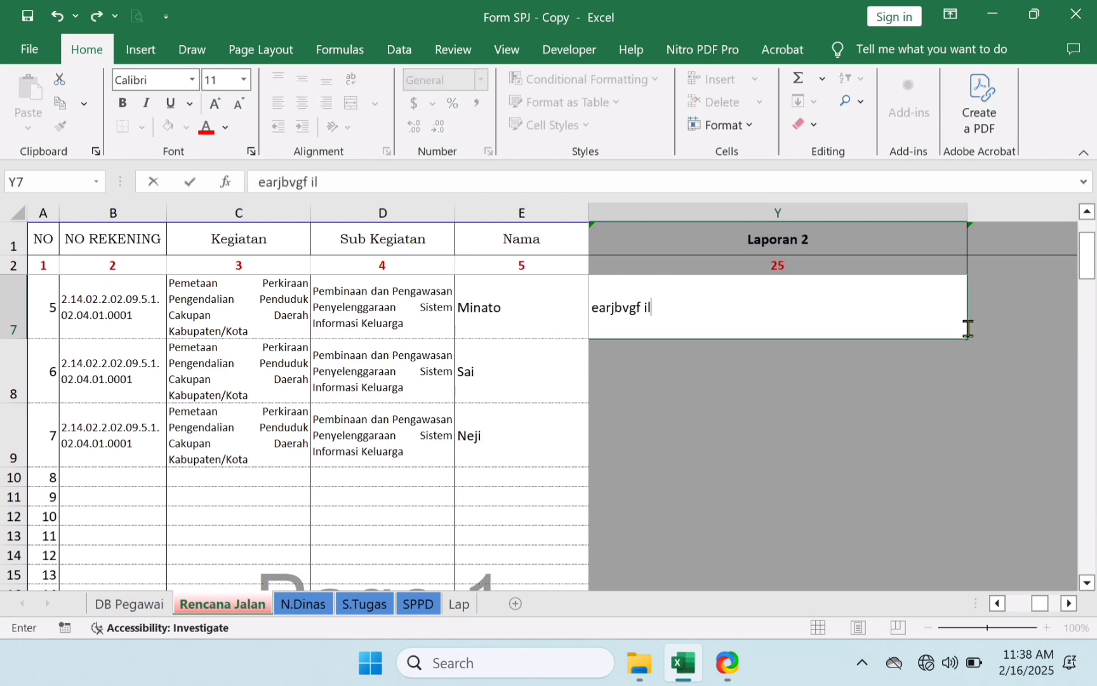
type("fvb adijvbjpdfav")
key("Right")
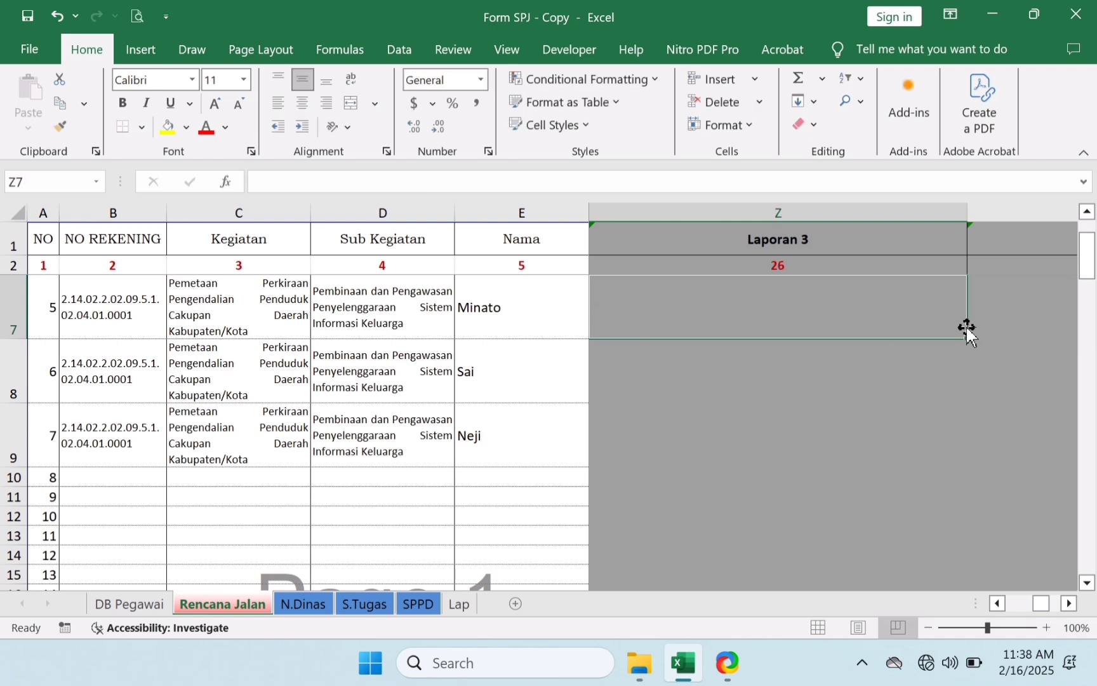
- Enter the dummy text fhLDSBVK JBCXLKHVAIDJHVJAKLDF;E as the fifth record's Laporan 3 in Z7
type("fhLDSBVK JBCXLK")
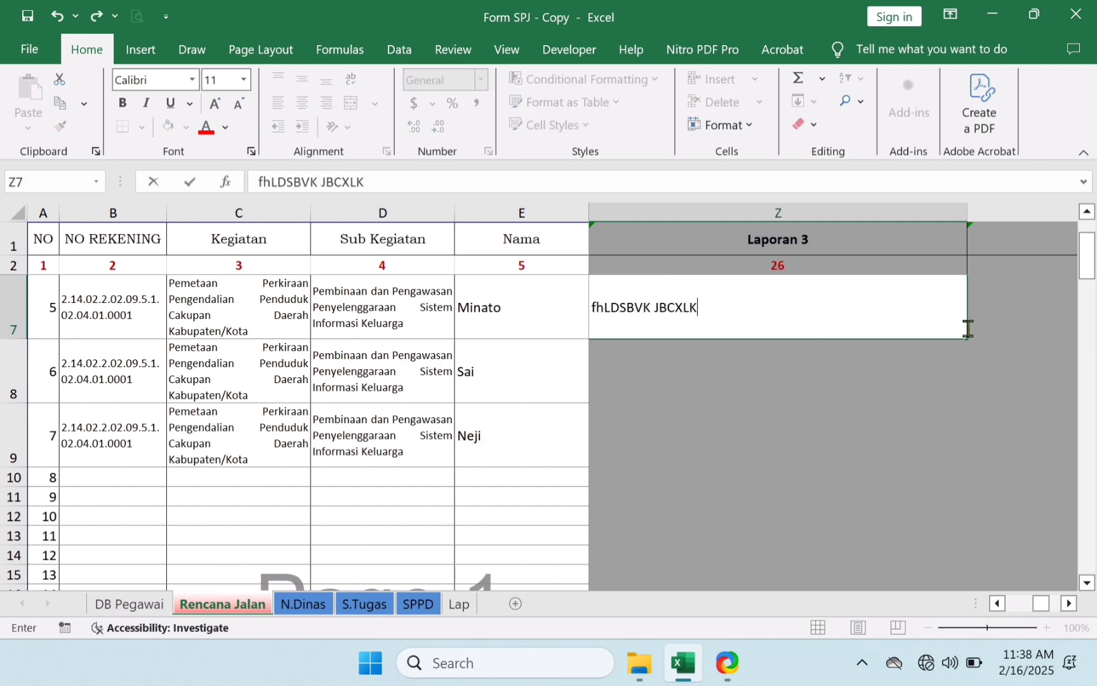
type("HVAIDJHVJAKLDFJE")
key("Right")
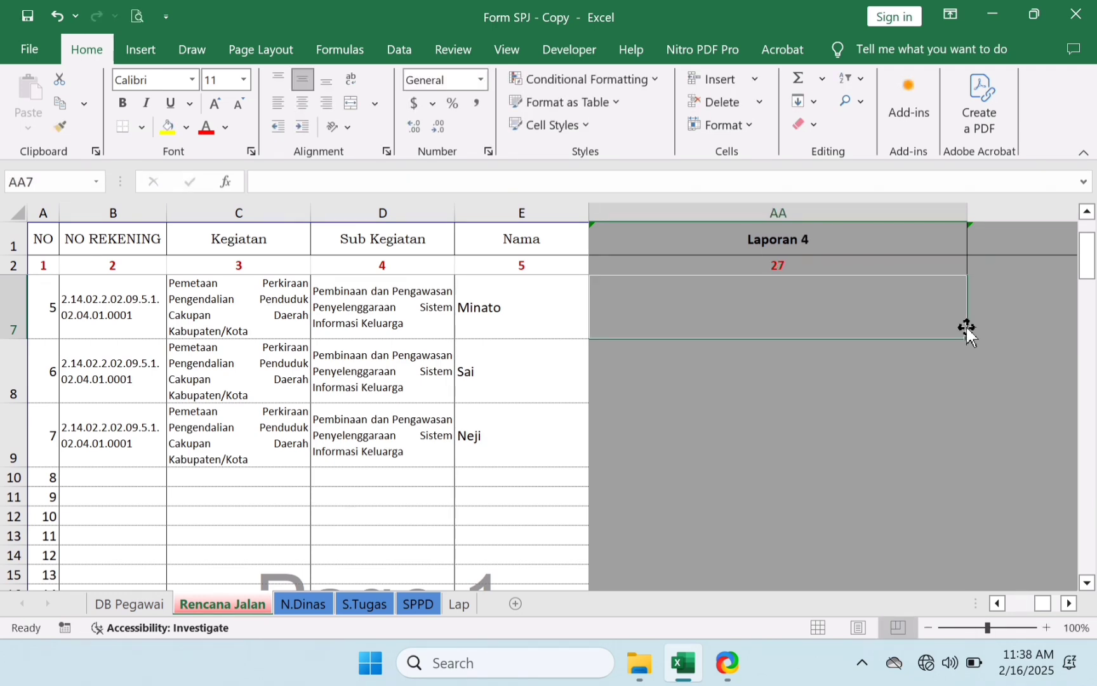
- Fill the fifth record's Laporan 4 with ASSSSSSSSSSSSSSSSSSSSVB KLANBDV IHDBAV and Laporan 5 with HJVbzcxhlnb x.nVBilhdagkns bvk;bakhdvb;Abv bev
type("ASSSSSSSSSSSSSSSSSSSSVB KLANBDV IHDBAV")
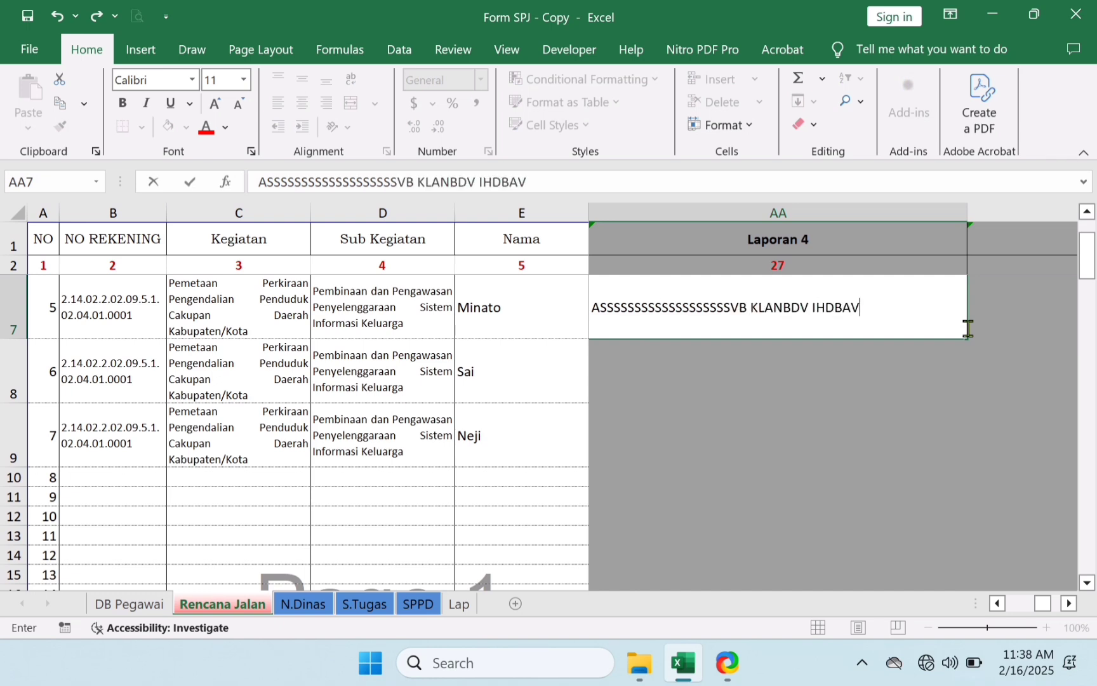
key("Right")
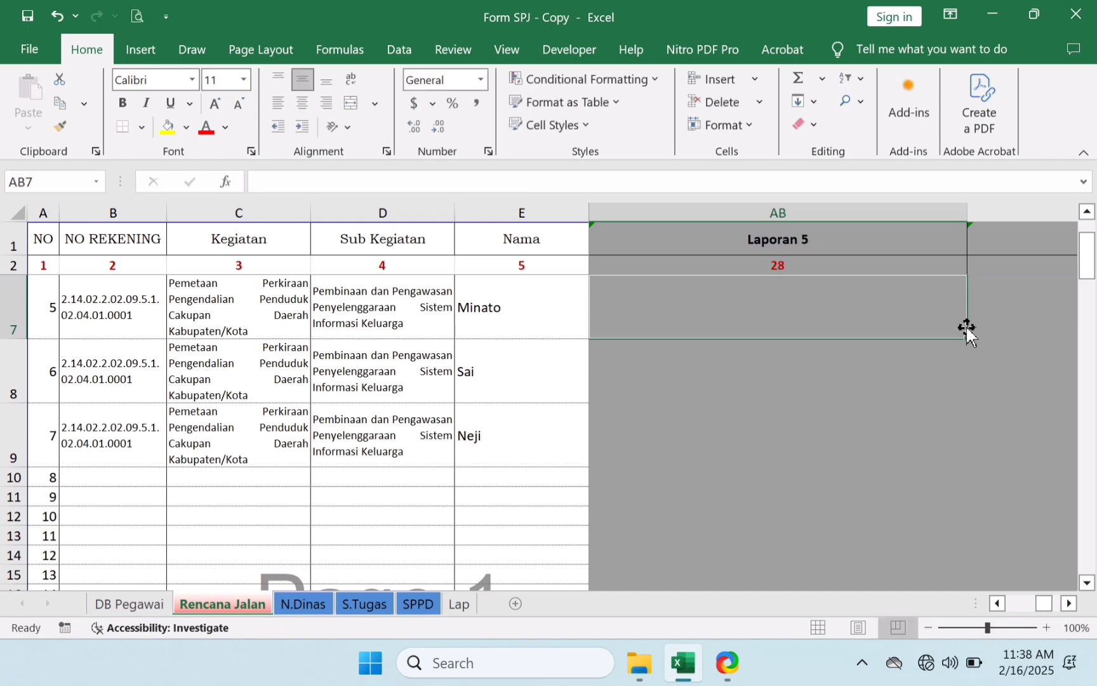
type("HJVbzcxhlnb x.nVBilhdag")
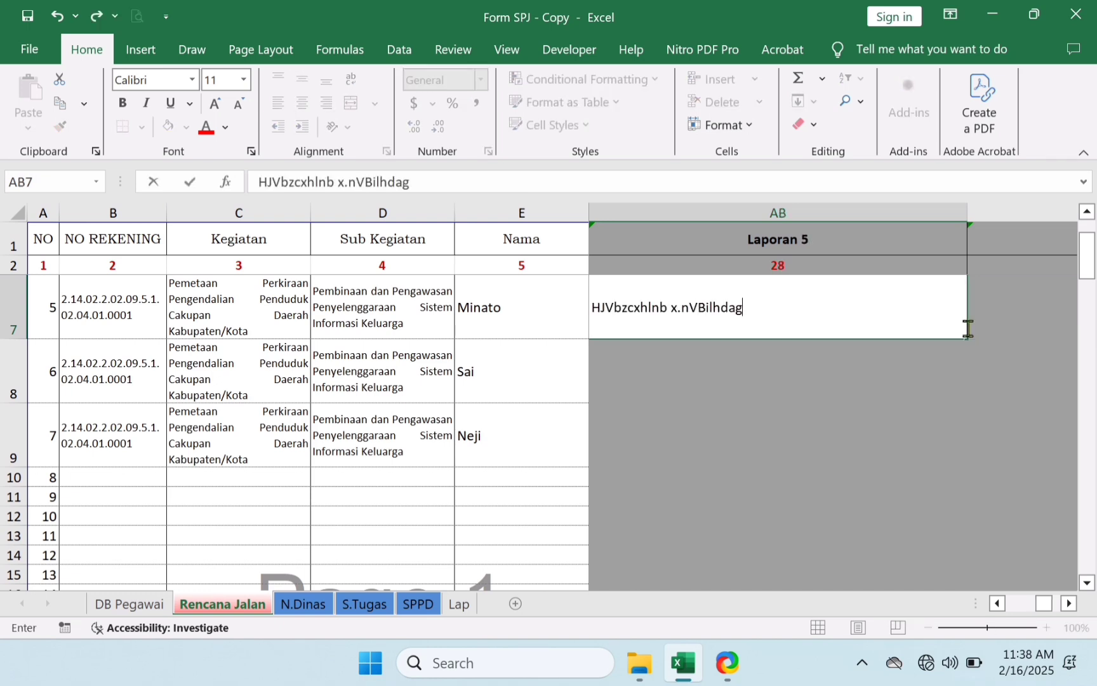
type("kns bvk;bakhdvb;Abv  bev")
key("Return")
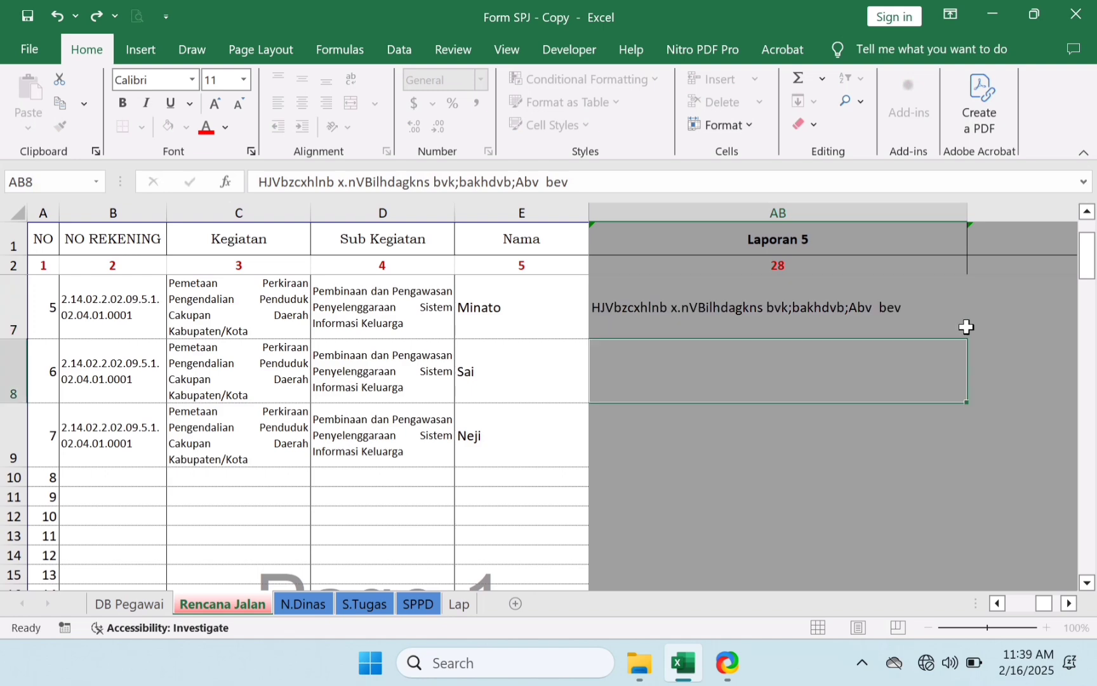
- Enter sda as the sixth record's Laporan 1 in X8
key("Left")
key("Left")
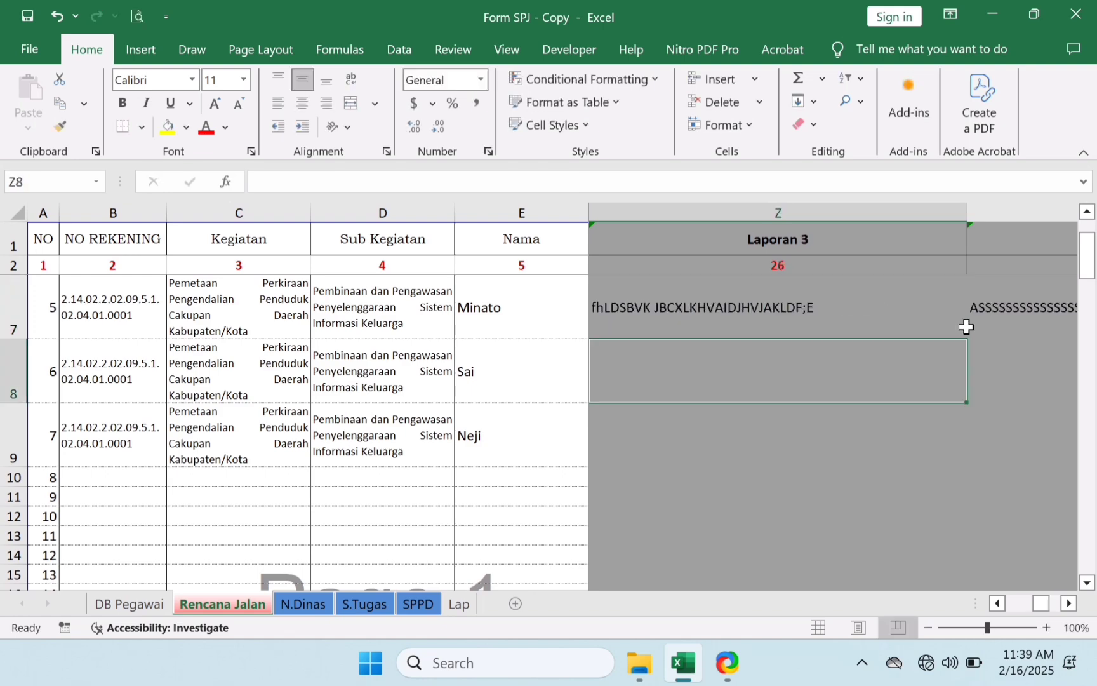
key("Left")
key("Left")
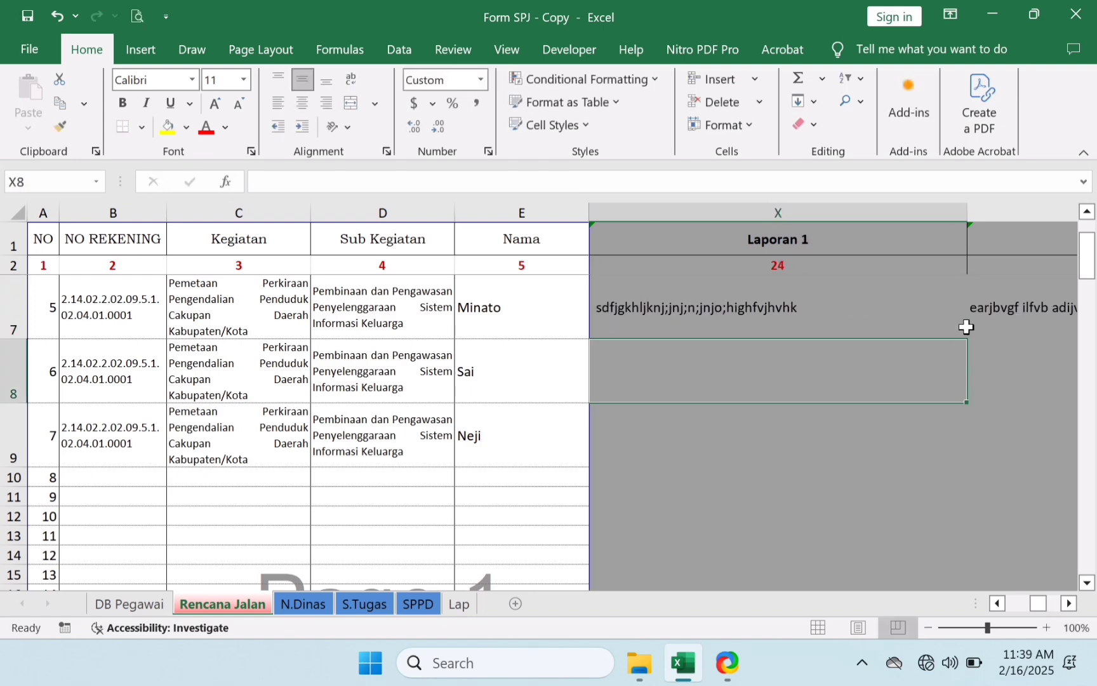
key("Left")
key("Right")
type("sd")
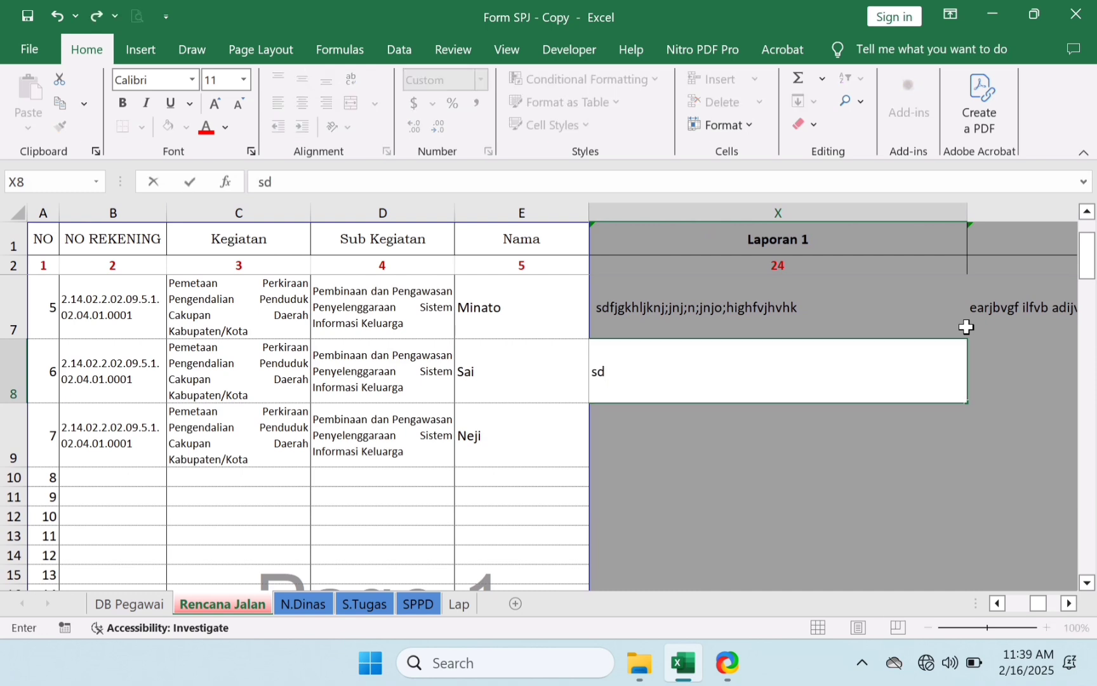
type("a")
key("ctrl+Return")
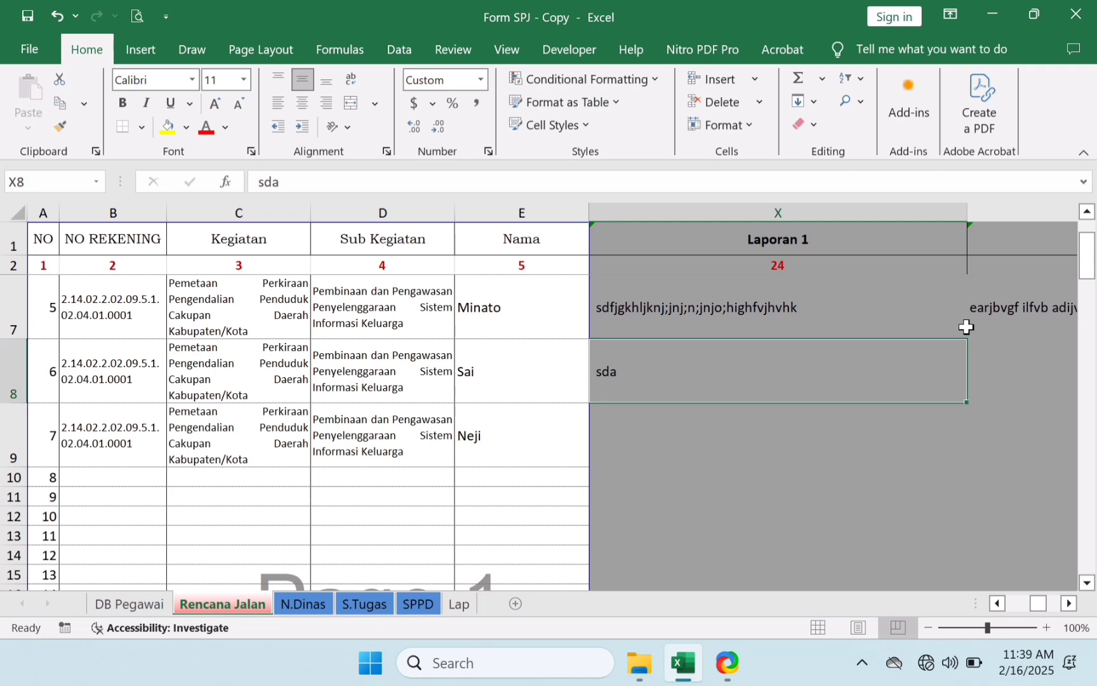
- Copy the sixth record's Laporan 1 text sda across Laporan 1 to 5 for records 6 and 7, range X8:AB9
key("ctrl+c")
key("shift+Down")
key("shift+Up")
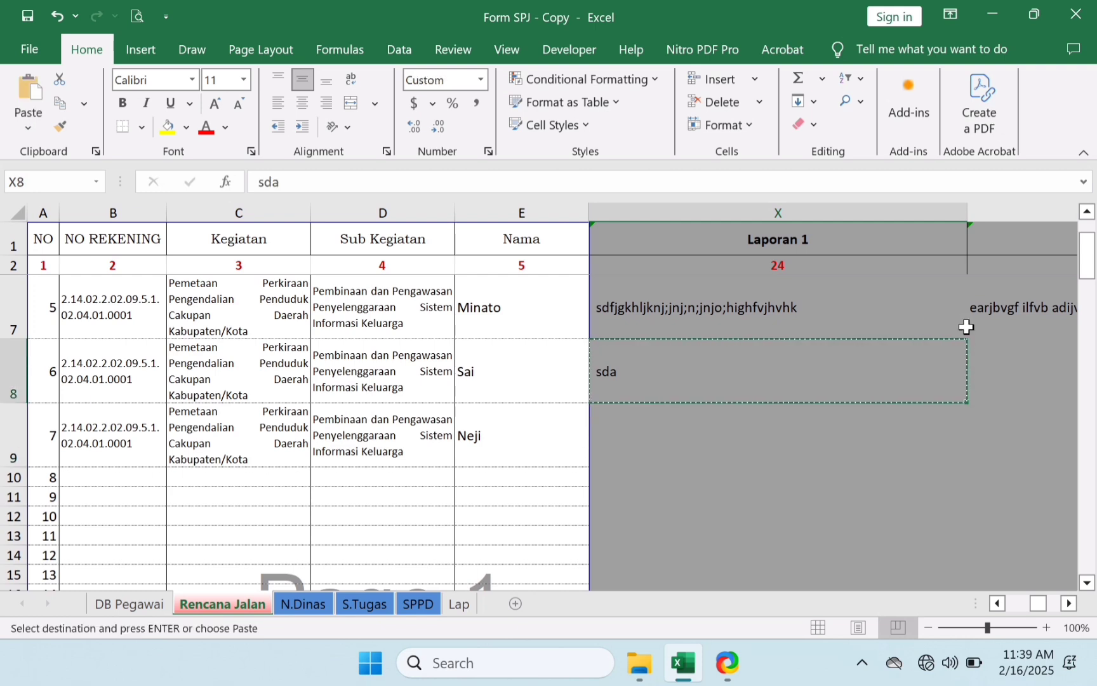
key("shift+Down")
key("shift+Right")
key("shift+Right")
key("shift+Right")
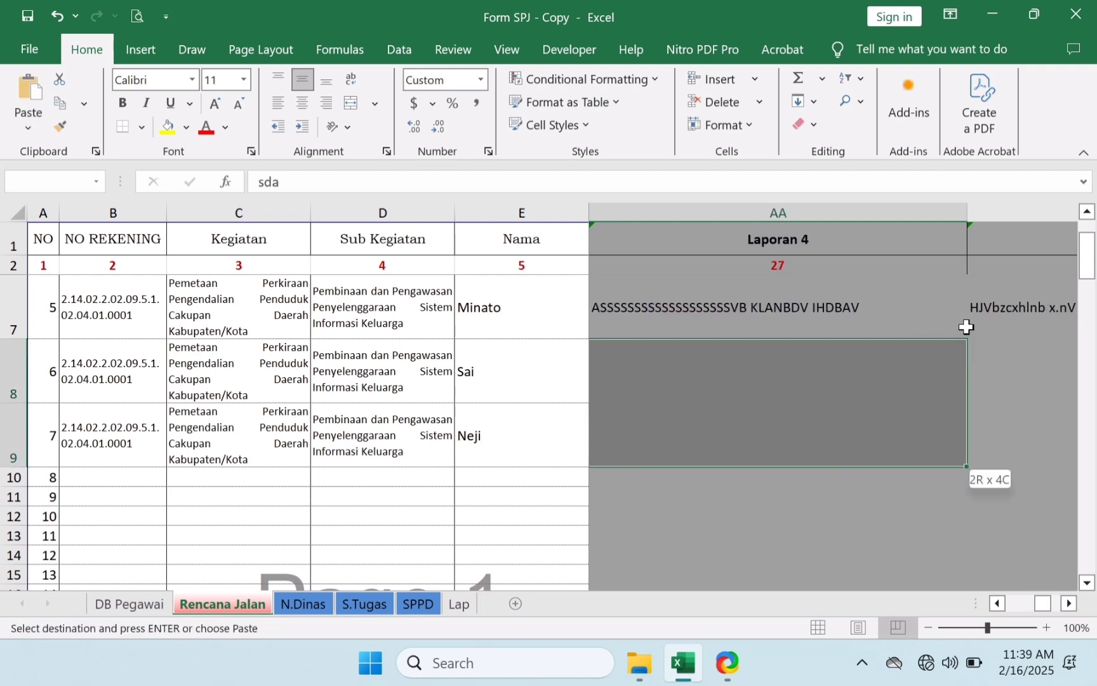
key("shift+Right")
key("Return")
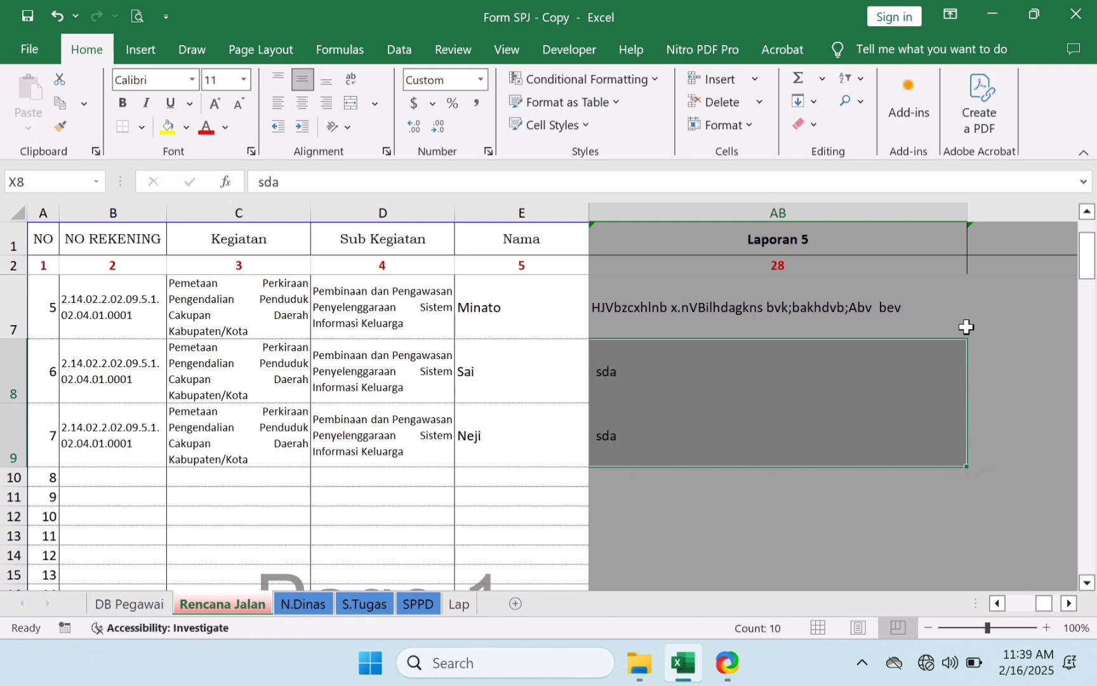
key("Up")
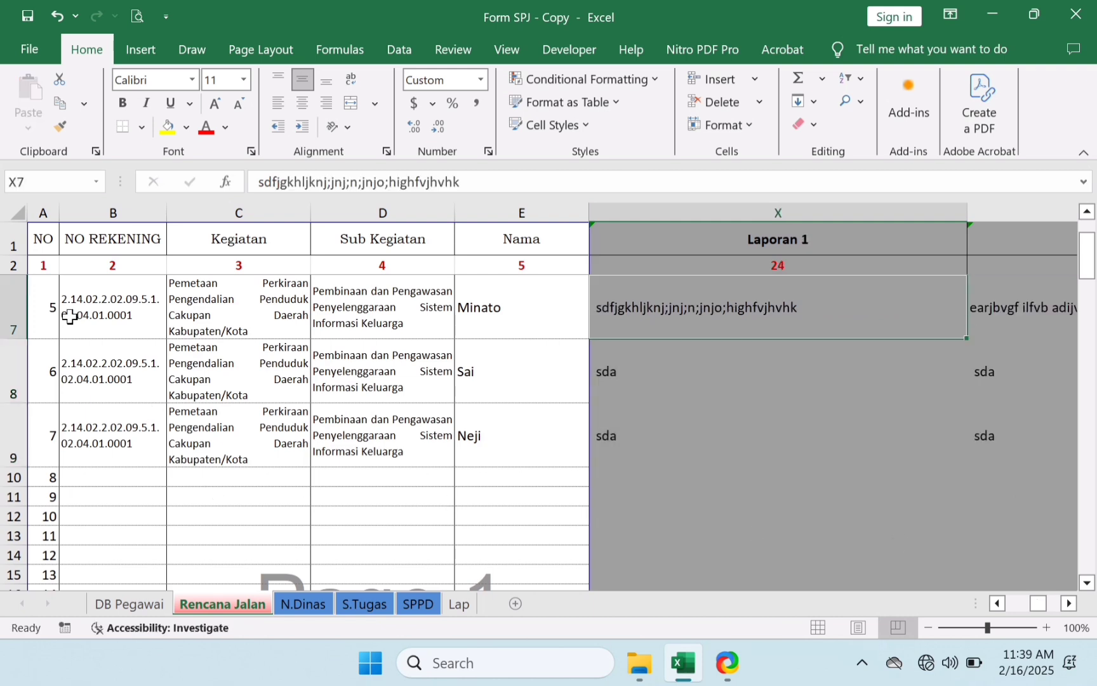
- On the N.Dinas sheet, set the Orang Ke list to record numbers 5, 6, 7 and 0 in E12:E15
left_click(51, 313)
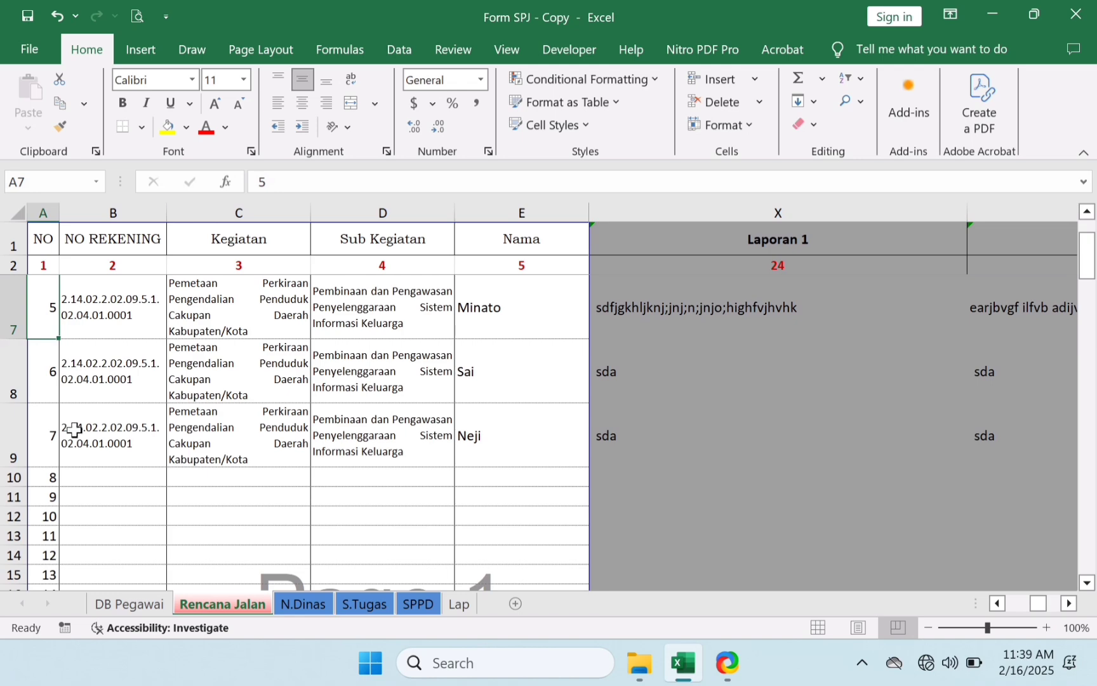
left_click(58, 371)
left_click(48, 442)
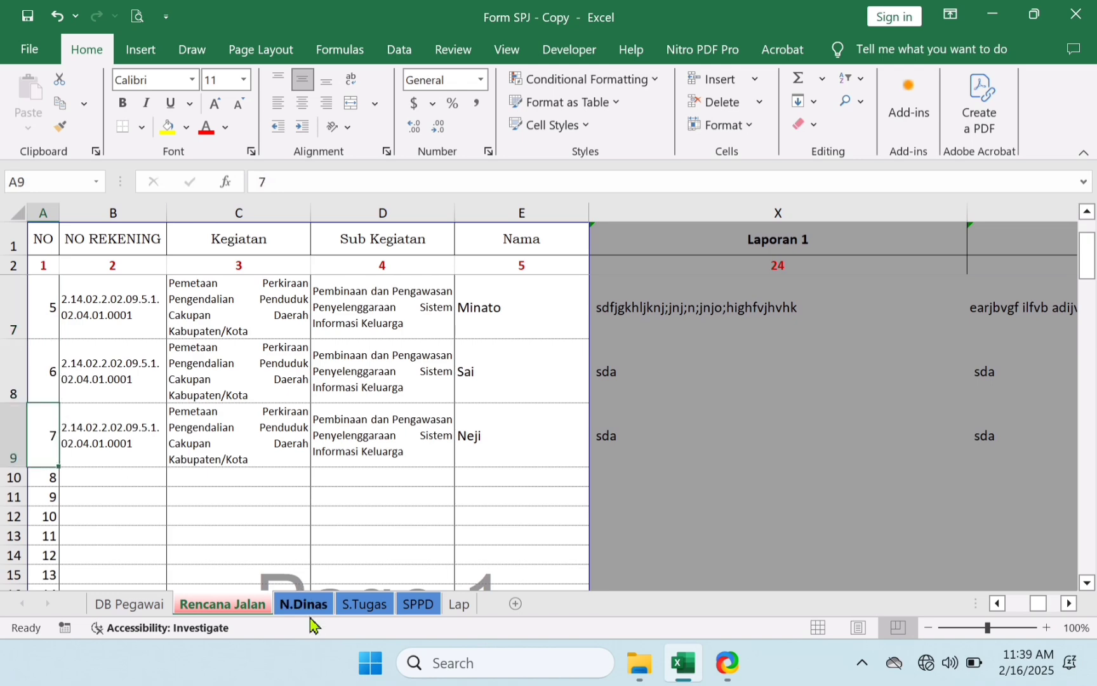
left_click(303, 604)
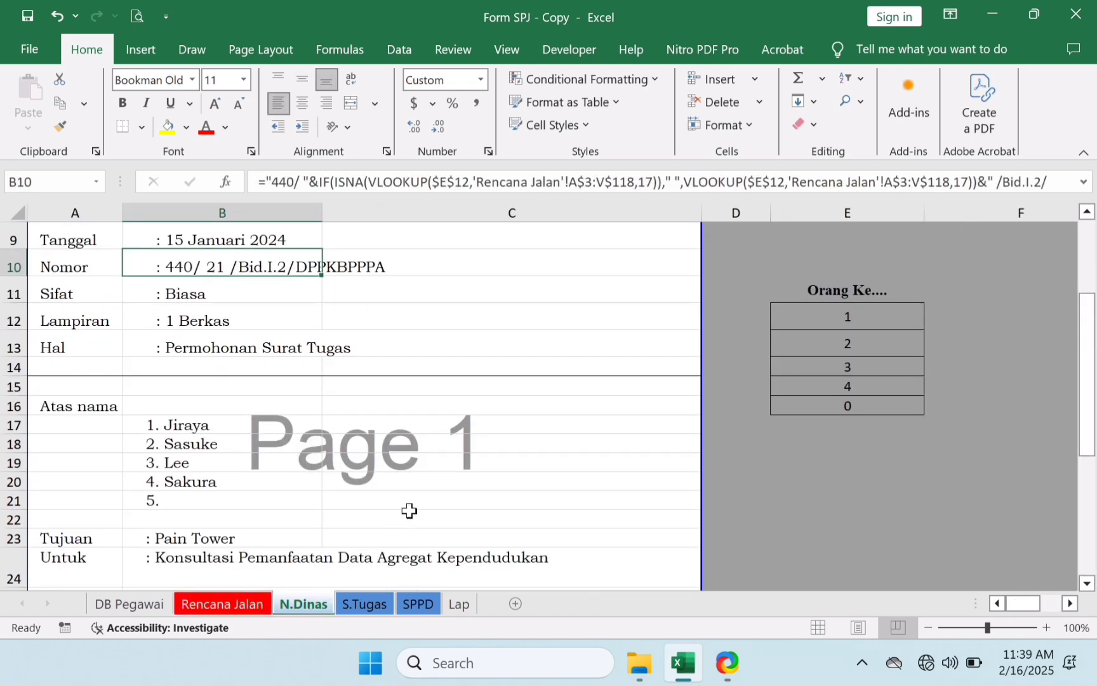
left_click(869, 320)
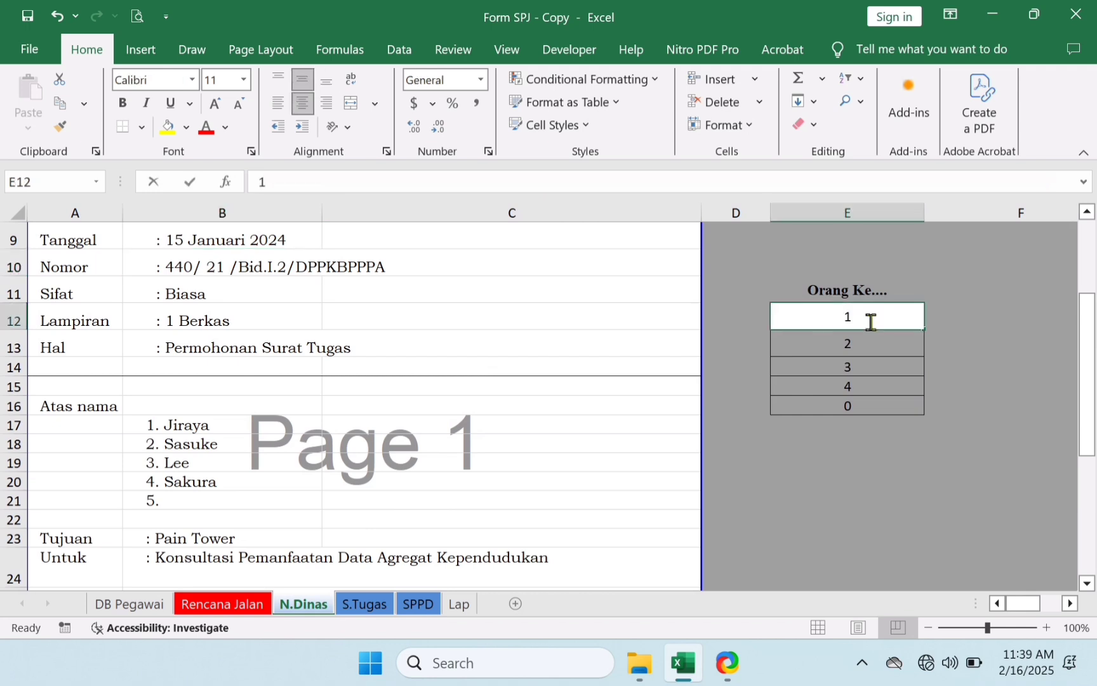
type("5")
key("Return")
type("6")
key("Return")
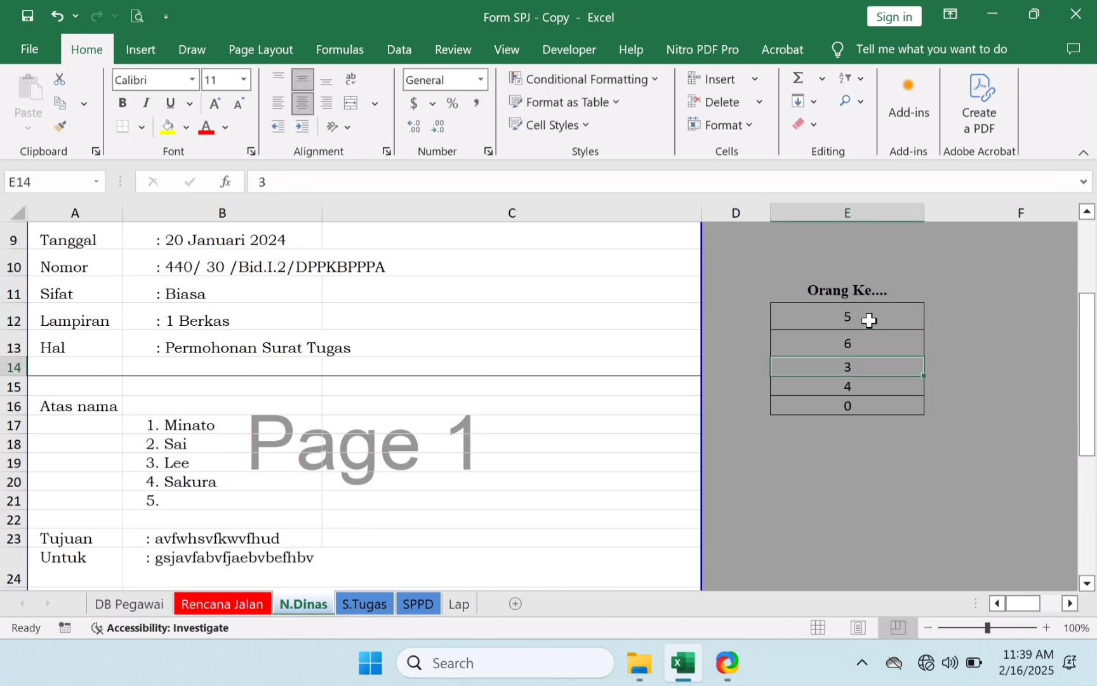
type("7")
key("Return")
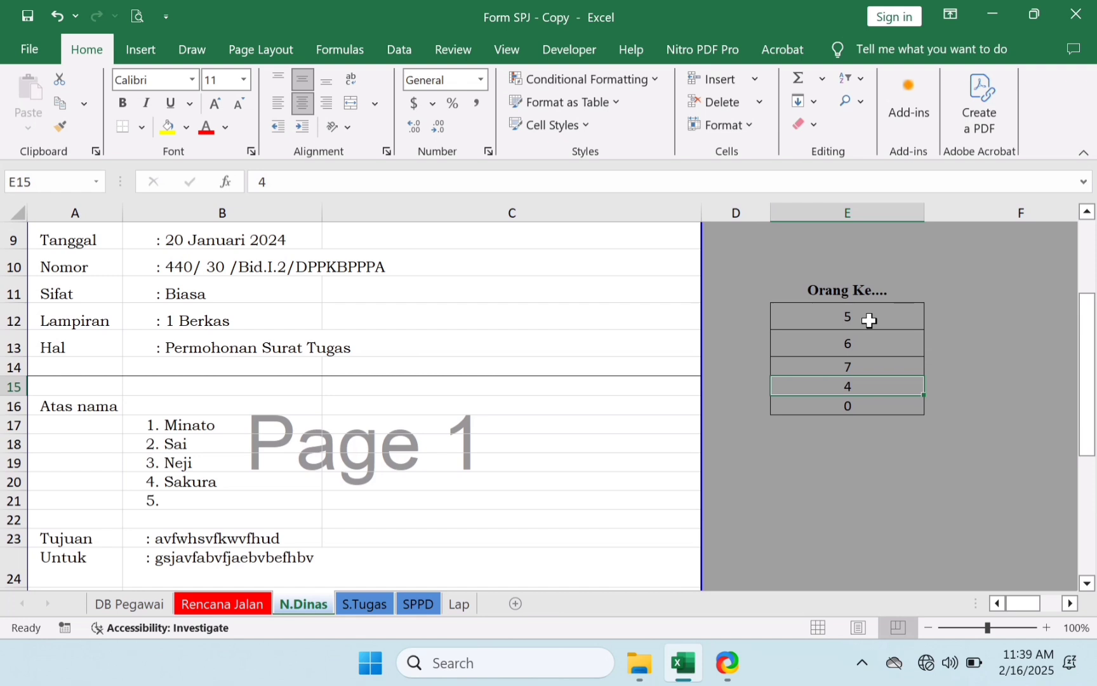
type("0")
key("Return")
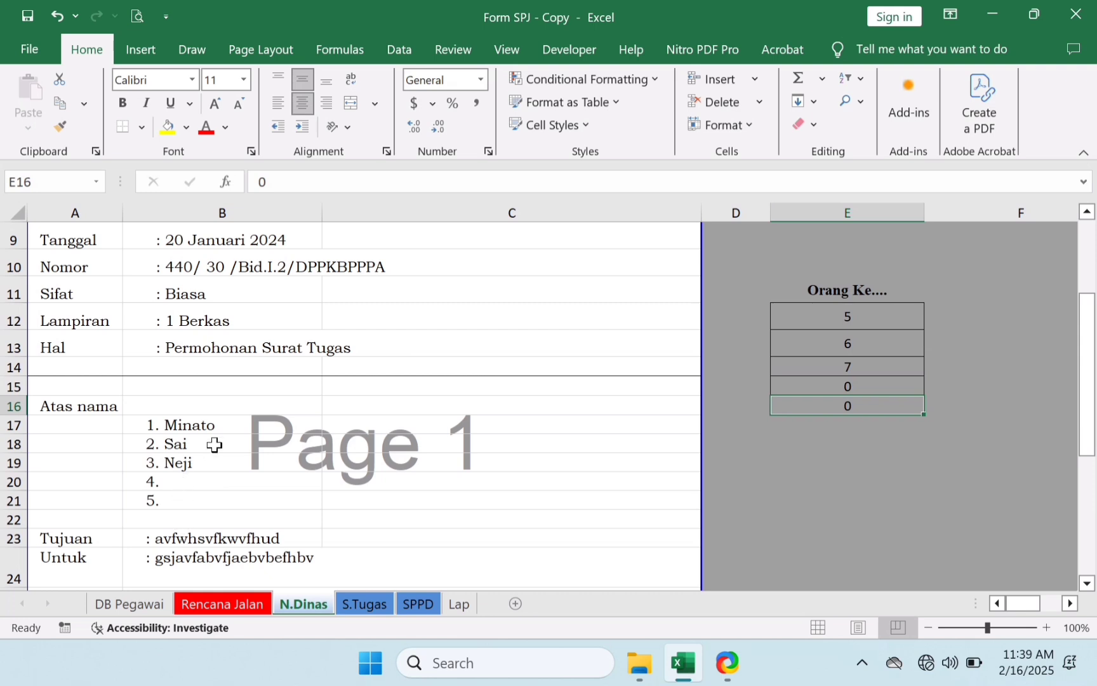
- Examine the official memo's date, traveller names, destination, purpose and travel dates
left_click(245, 423)
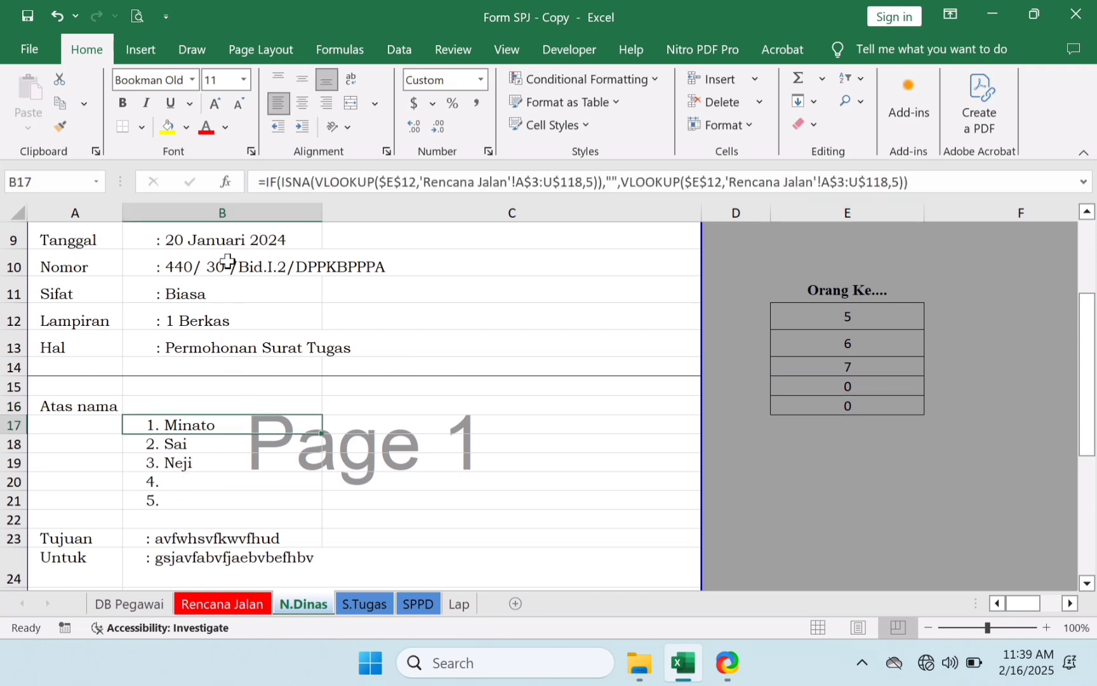
left_click(240, 243)
key("Down")
key("Down")
key("Down")
key("Down")
key("Down")
key("Down")
key("Down")
key("Down")
key("Down")
key("Down")
key("Down")
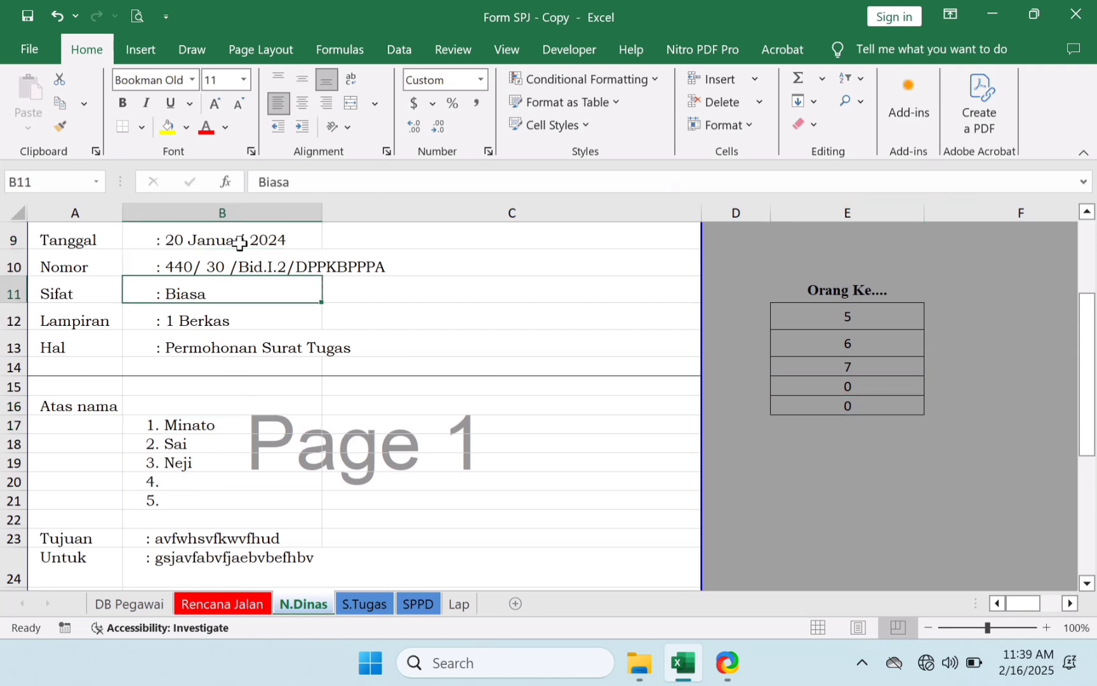
key("Down")
key("Down")
key("Down")
key("Down")
key("Down")
key("Down")
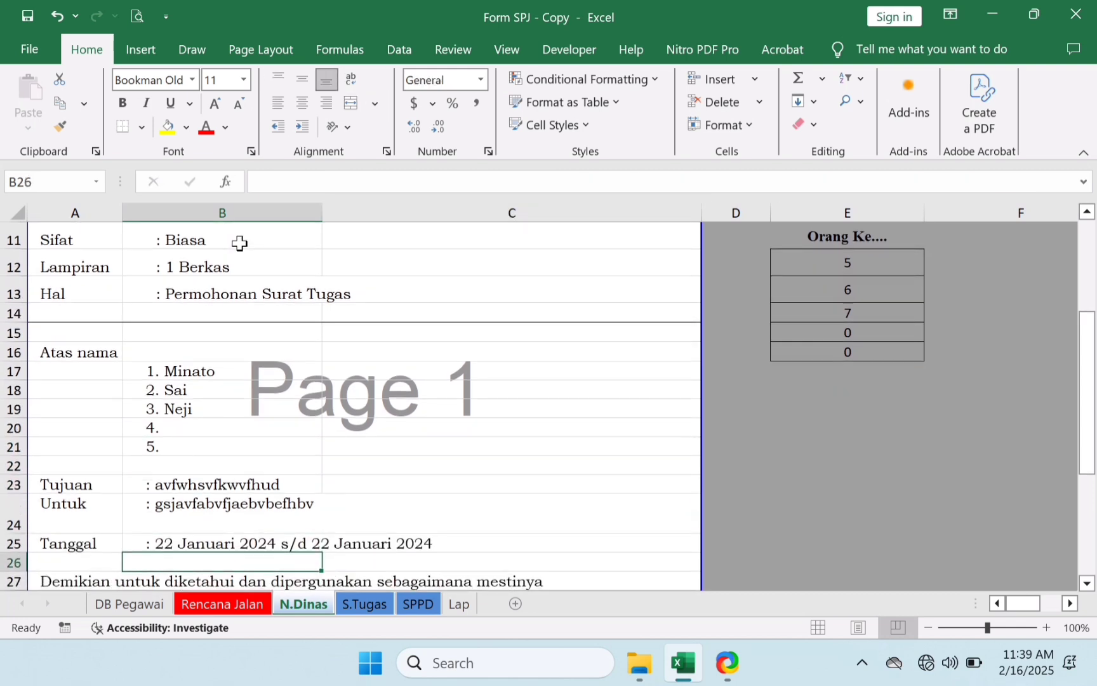
key("Down")
key("Down")
key("Down")
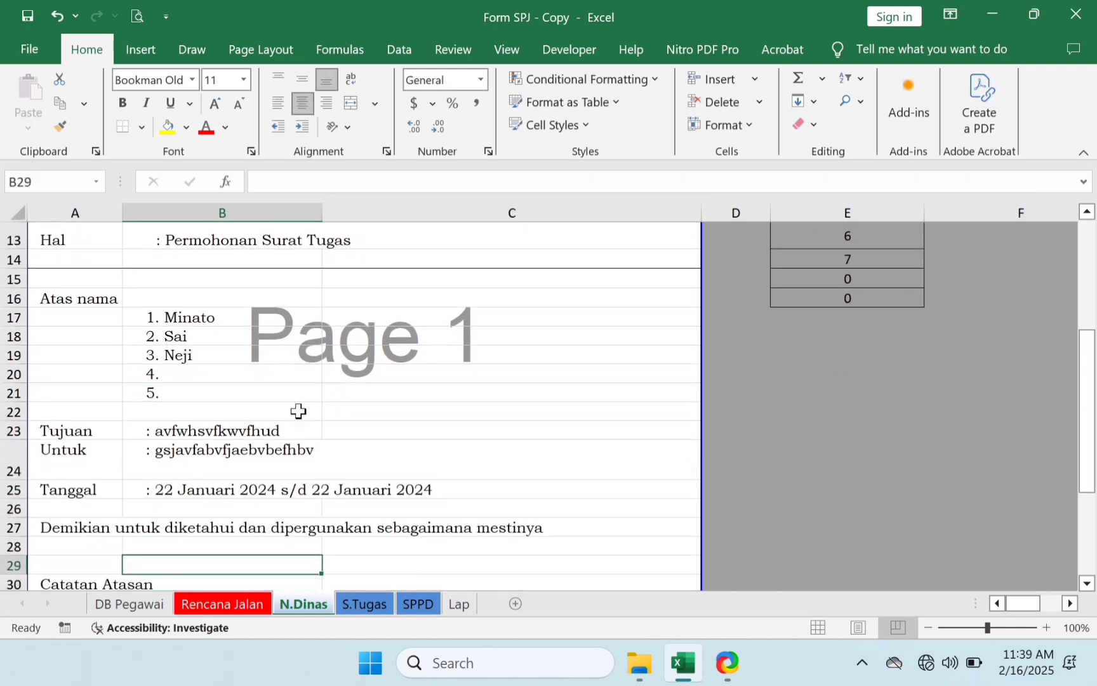
- On the S.Tugas sheet, set Orang 1 to 3 to record numbers 5, 6 and 7 and clear Orang 4 and 5
left_click(380, 608)
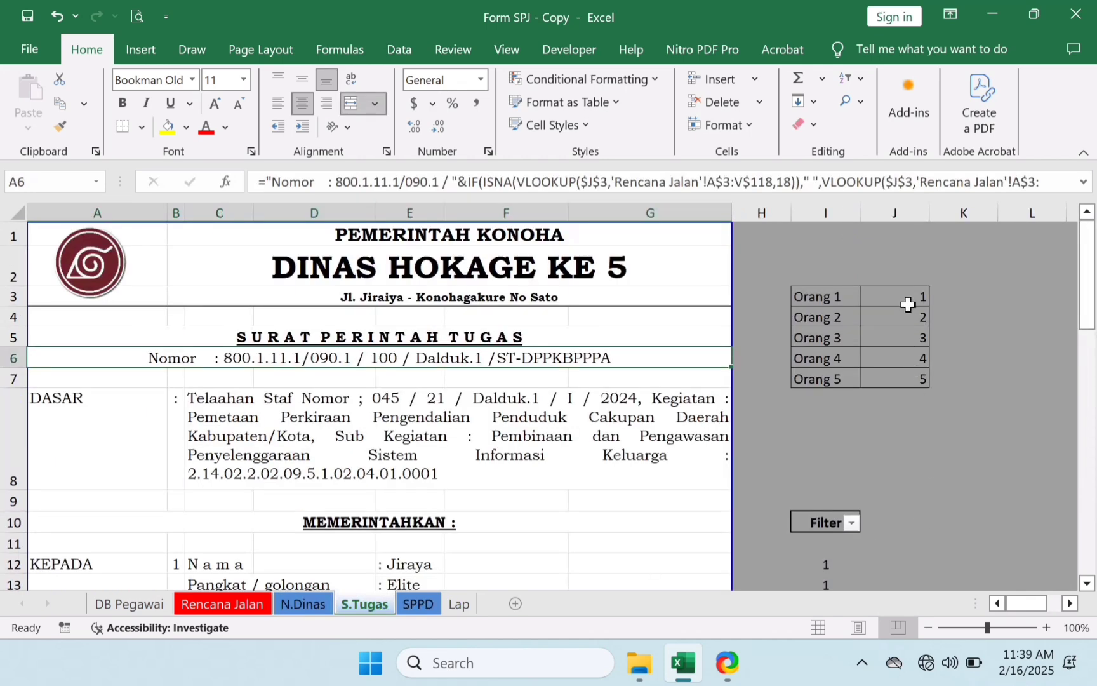
left_click(908, 305)
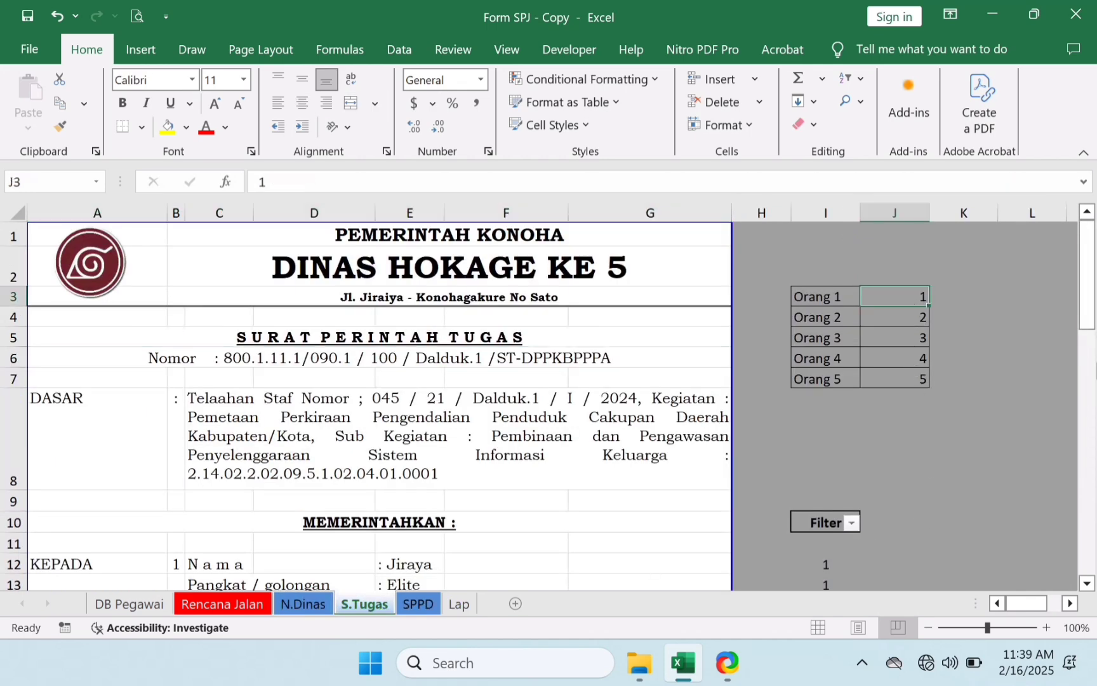
type("5")
key("Return")
type("6")
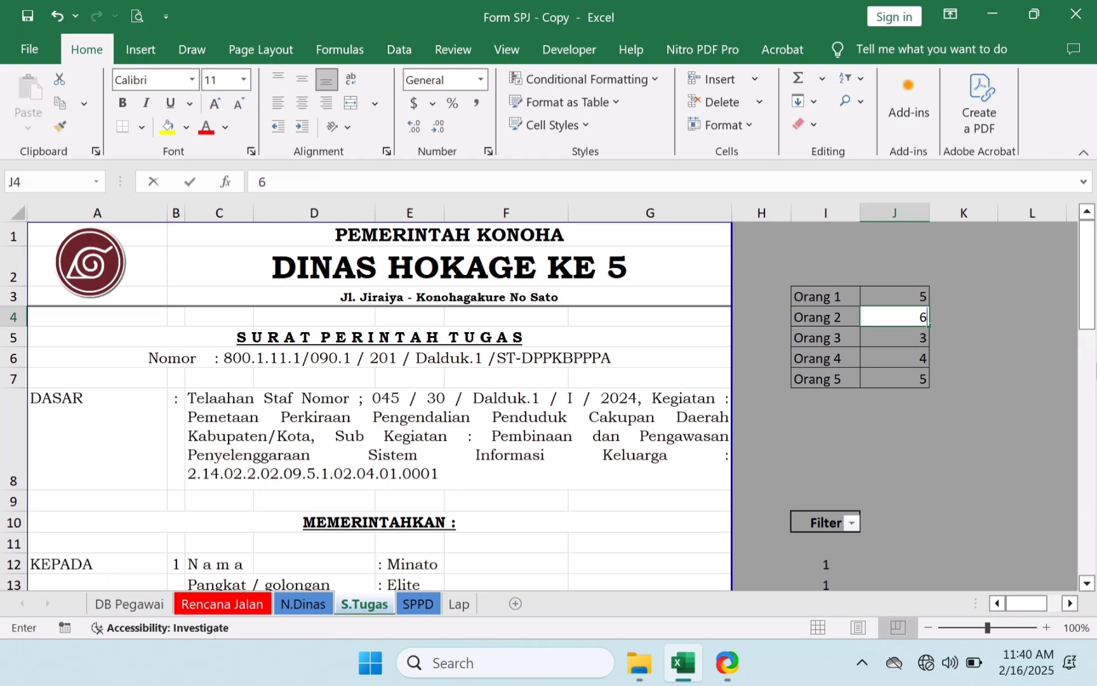
key("Return")
type("7")
key("Return")
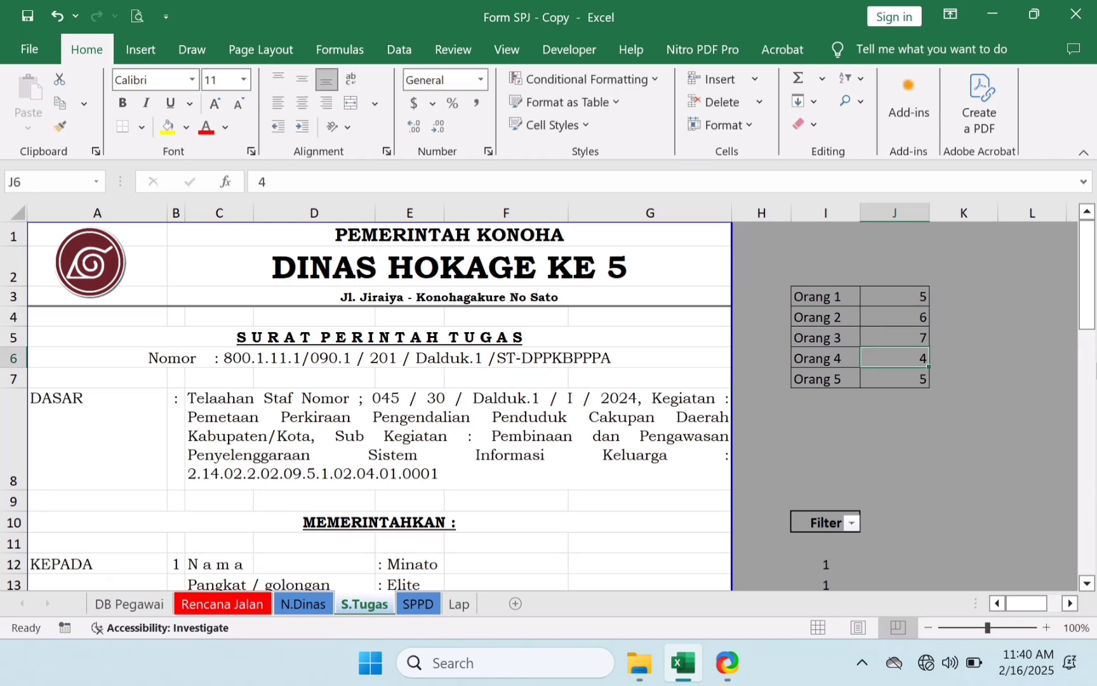
key("shift+Down")
key("Delete")
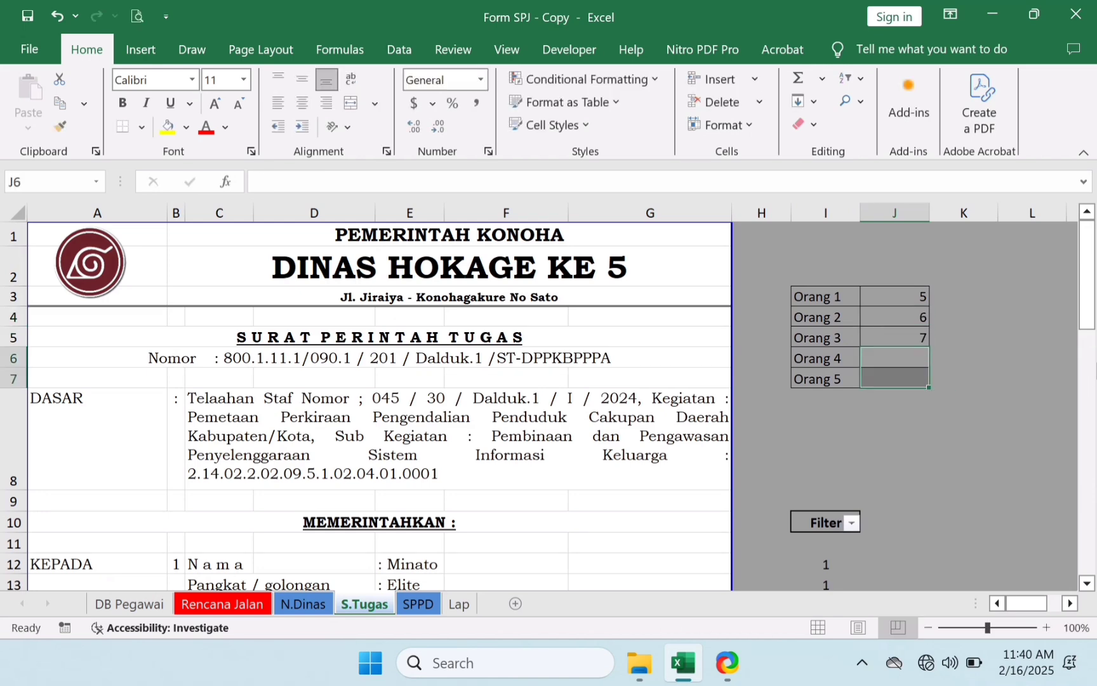
- Examine the assignment letter's five personnel blocks against the 1 and 0 values in the Filter column
key("Down")
key("Down")
key("Down")
key("Down")
key("Down")
key("Down")
key("Down")
key("Down")
key("Down")
key("Down")
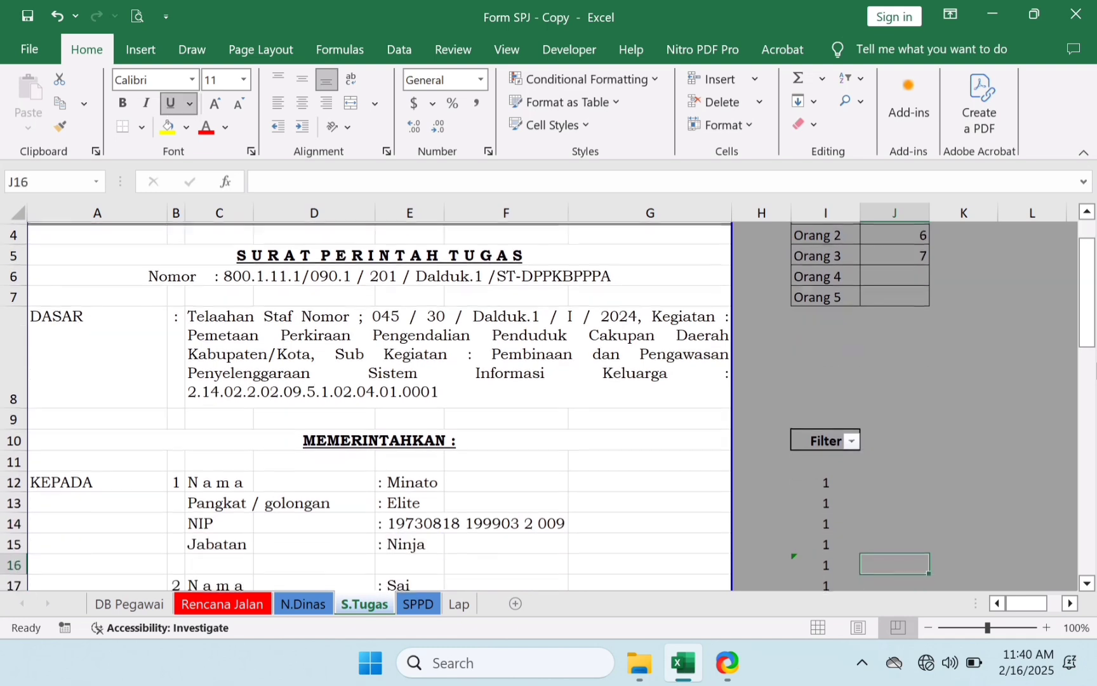
key("Down")
key("Down")
key("Down")
key("Down")
key("Down")
key("Down")
key("Down")
key("Down")
key("Down")
key("Down")
key("Down")
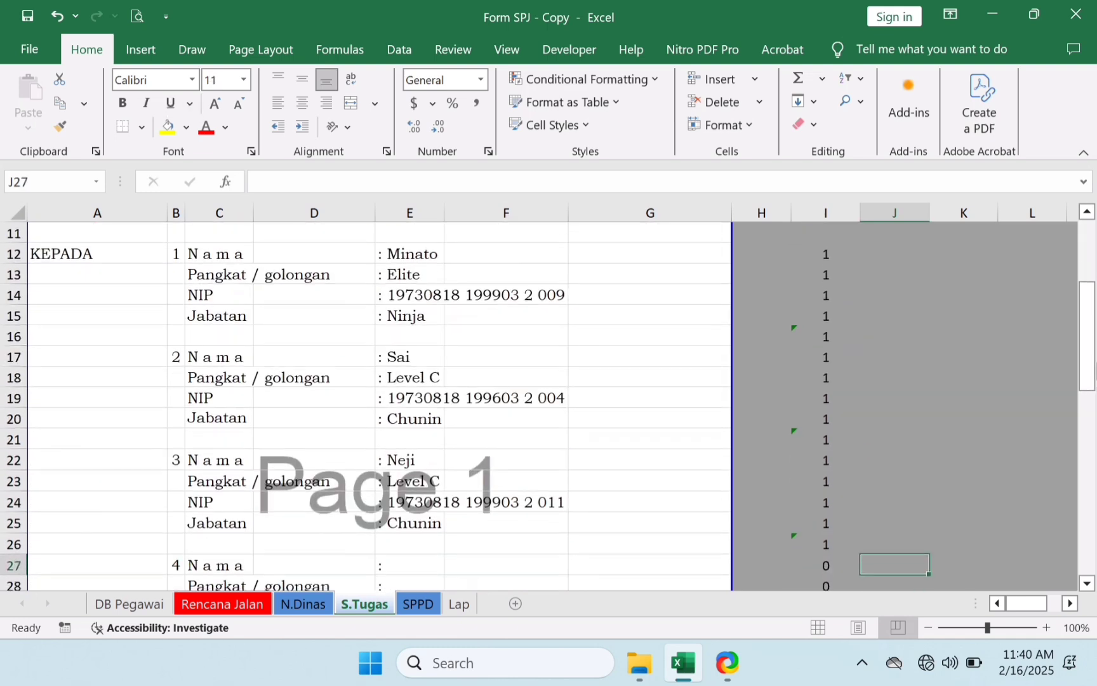
key("Down")
key("Down")
key("Down")
key("Down")
key("Left")
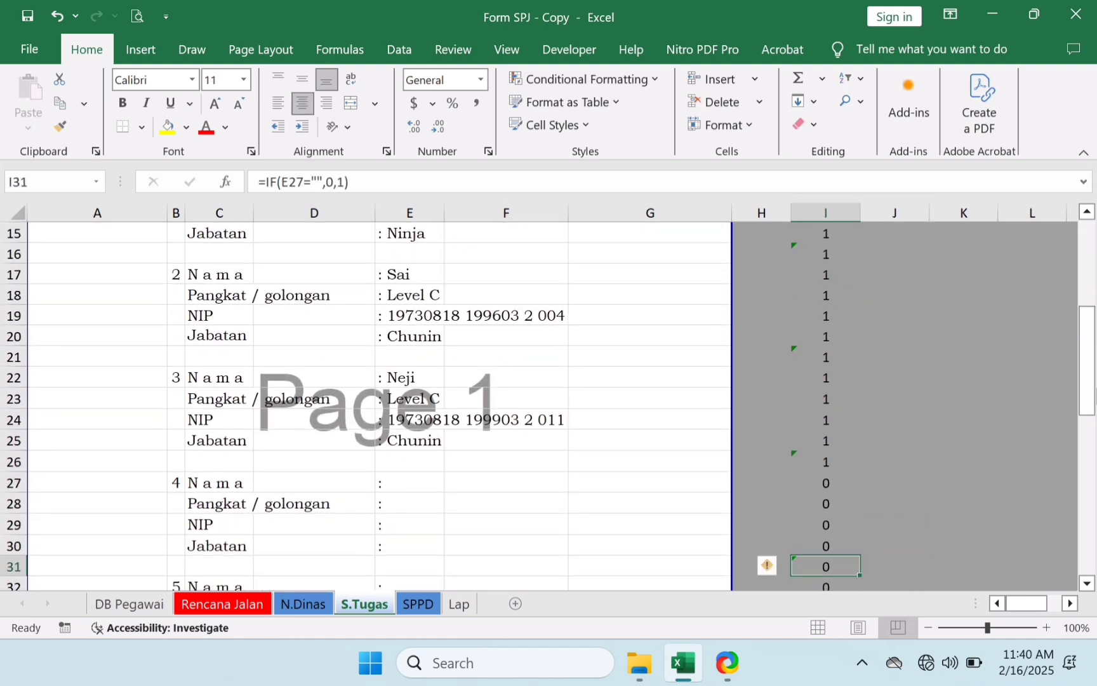
key("Down")
key("Down")
key("Down")
key("Down")
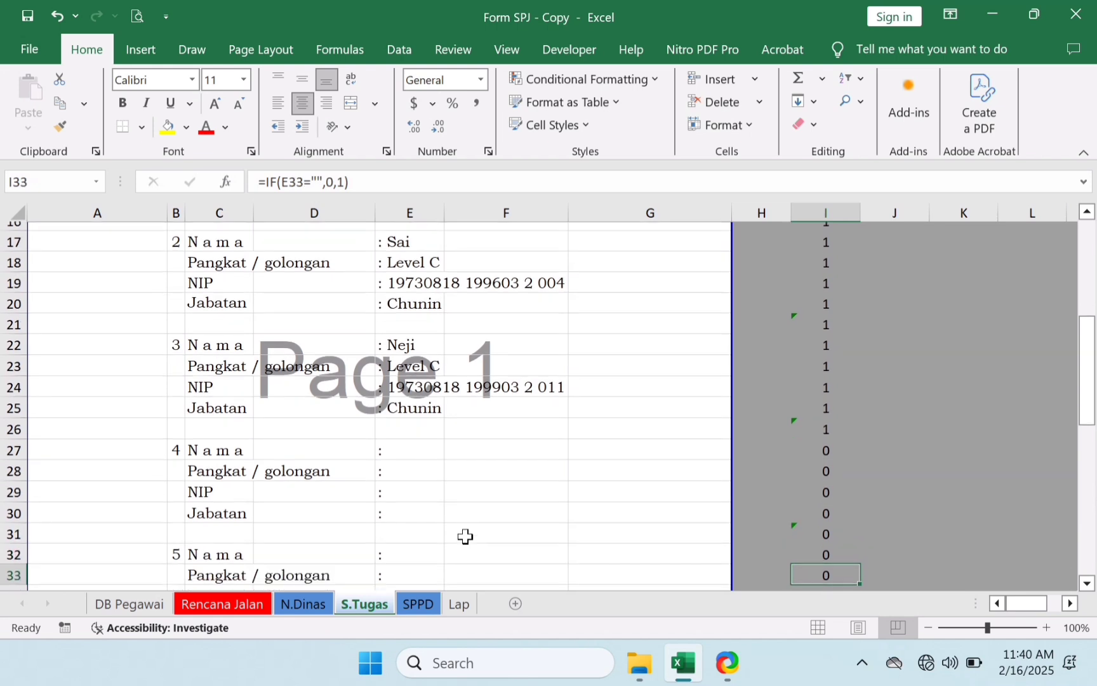
key("Up")
key("Up")
key("Up")
key("Up")
key("Up")
key("Up")
key("Up")
key("Up")
key("Up")
key("Up")
key("Up")
key("Up")
key("Up")
key("Up")
key("Up")
key("Up")
key("Up")
key("Up")
key("Up")
key("Up")
key("Up")
key("Up")
key("Up")
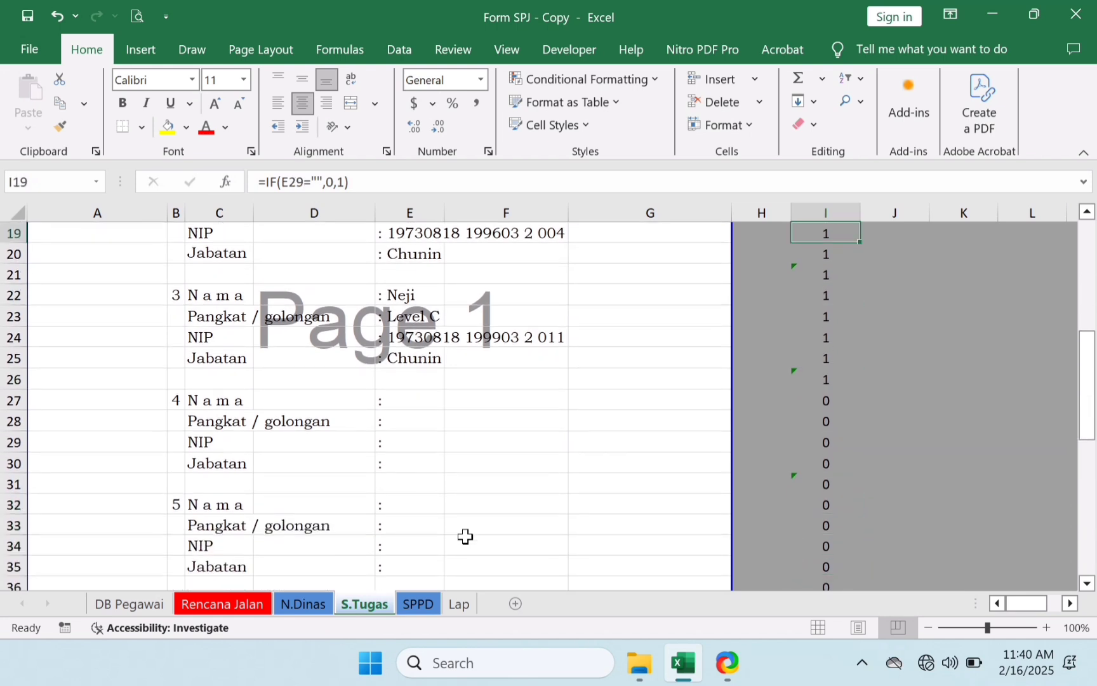
key("Up")
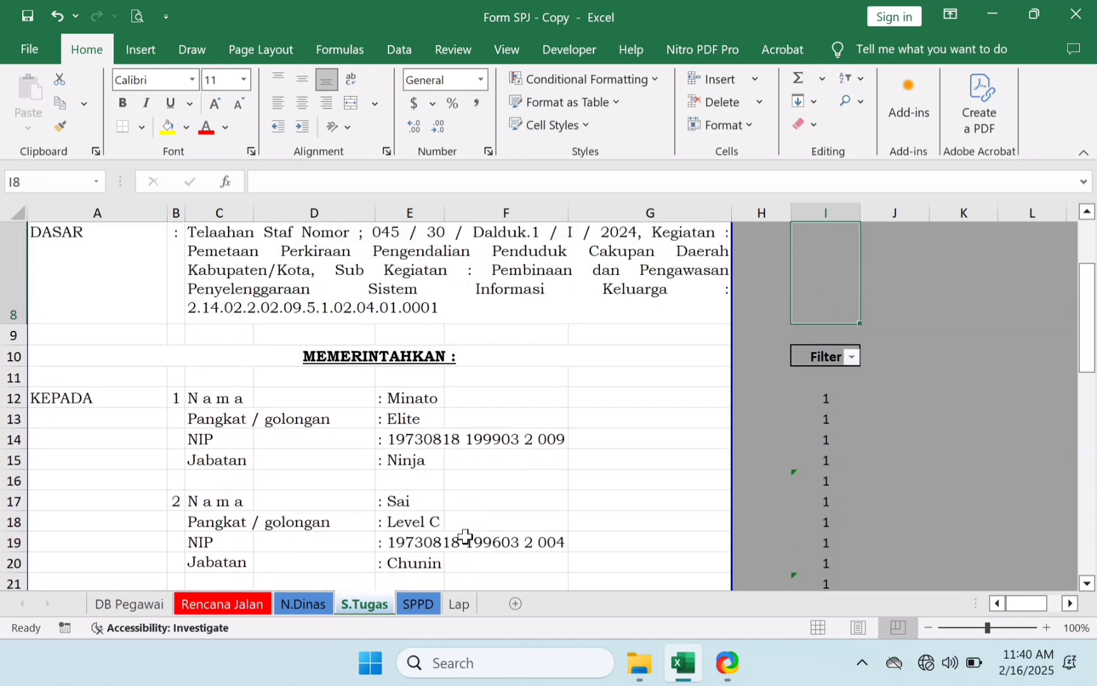
- Filter the assignment letter's Filter column to exclude the 0 rows, hiding the empty personnel blocks
left_click(852, 358)
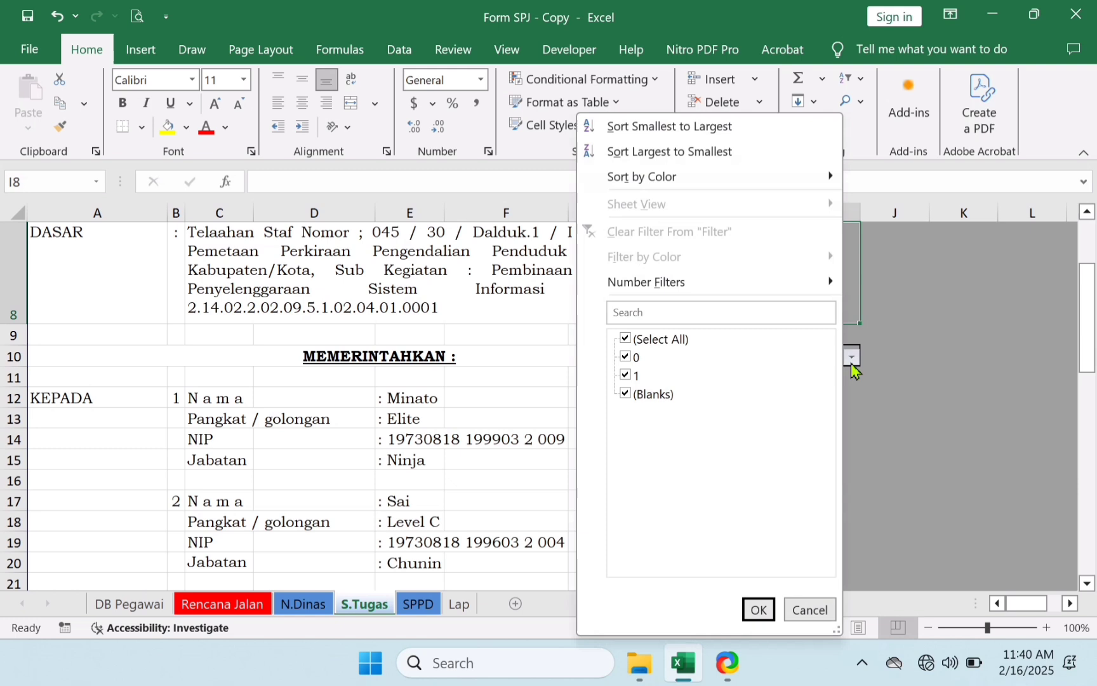
left_click(633, 358)
left_click(759, 610)
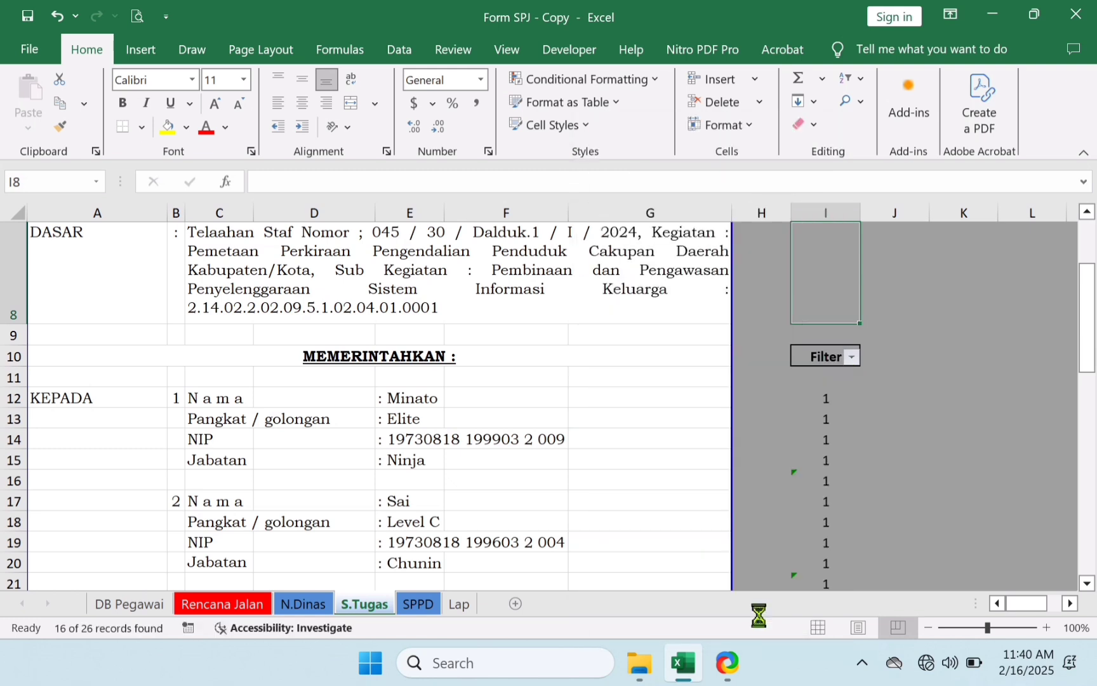
- Review the filtered assignment letter down to its travel dates and check its print preview
left_click(1087, 585)
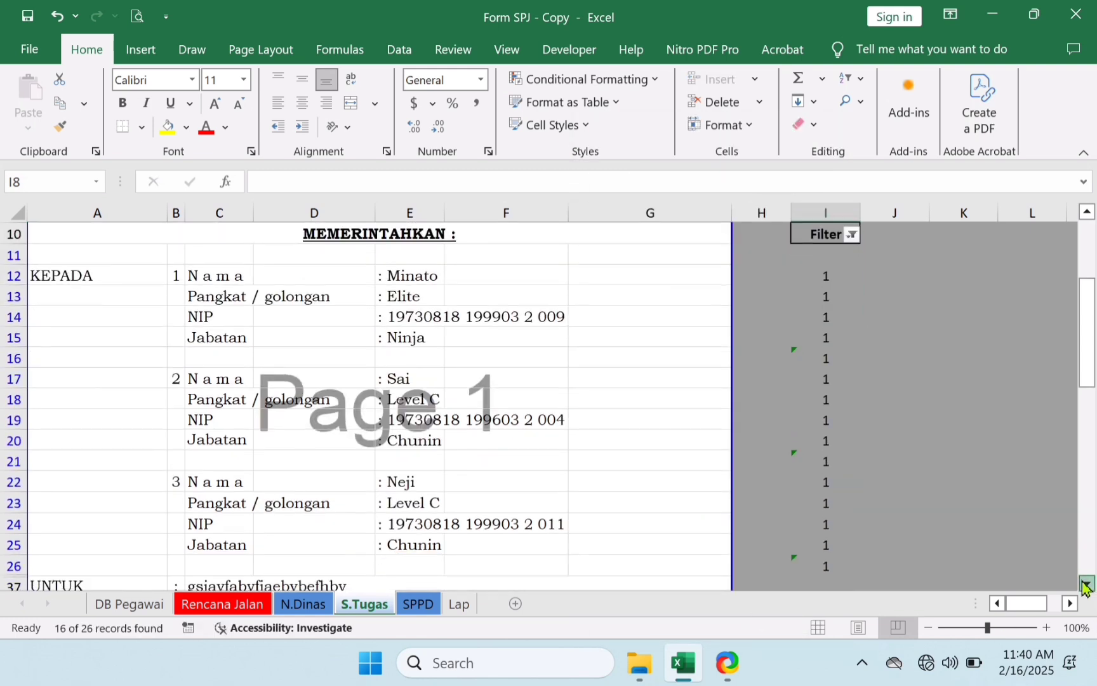
left_click(1087, 584)
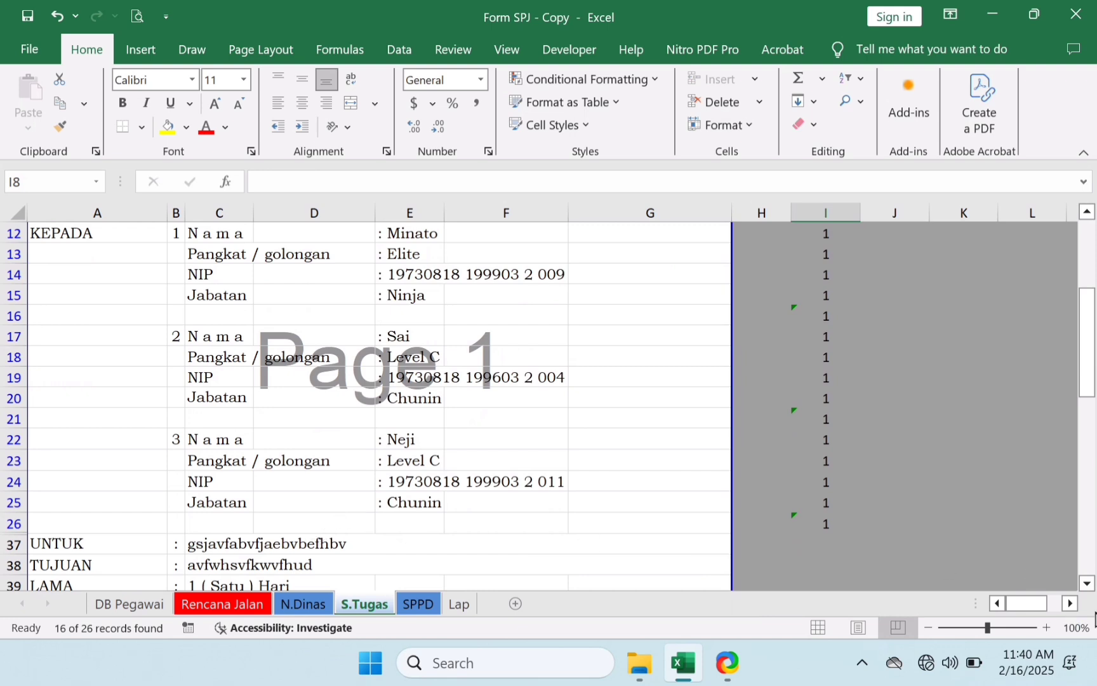
left_click(1087, 584)
left_click(1088, 584)
left_click(1087, 584)
left_click(1087, 584)
left_click(1088, 584)
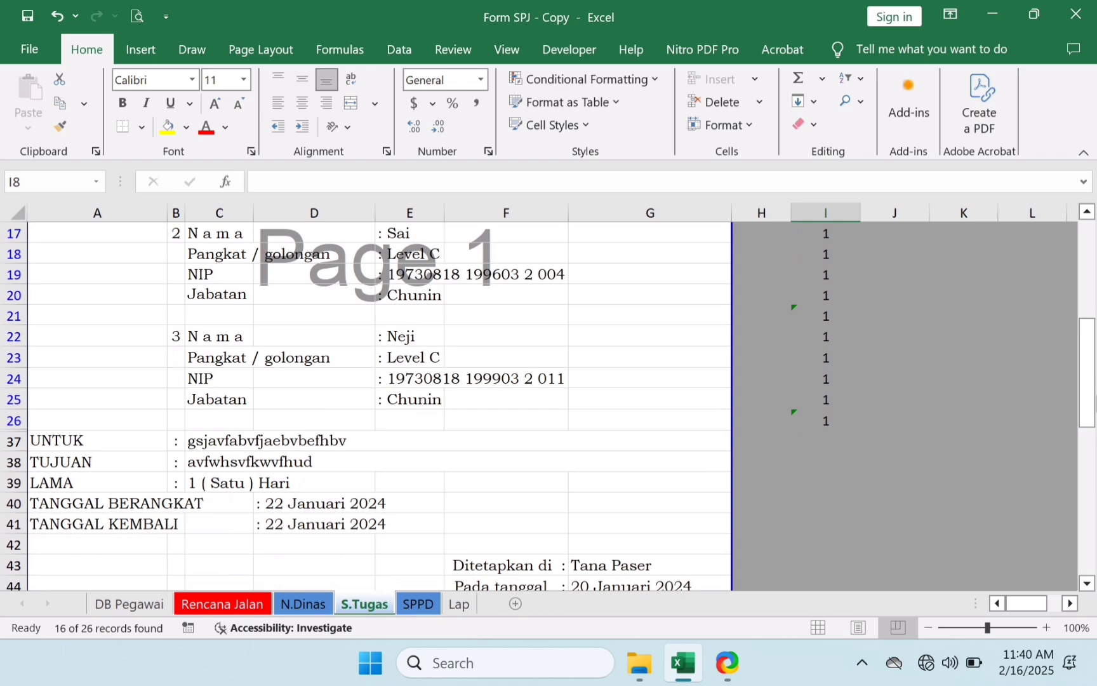
mouse_move(1087, 395)
left_mouse_down()
mouse_move(1087, 440)
mouse_move(1087, 381)
left_mouse_up()
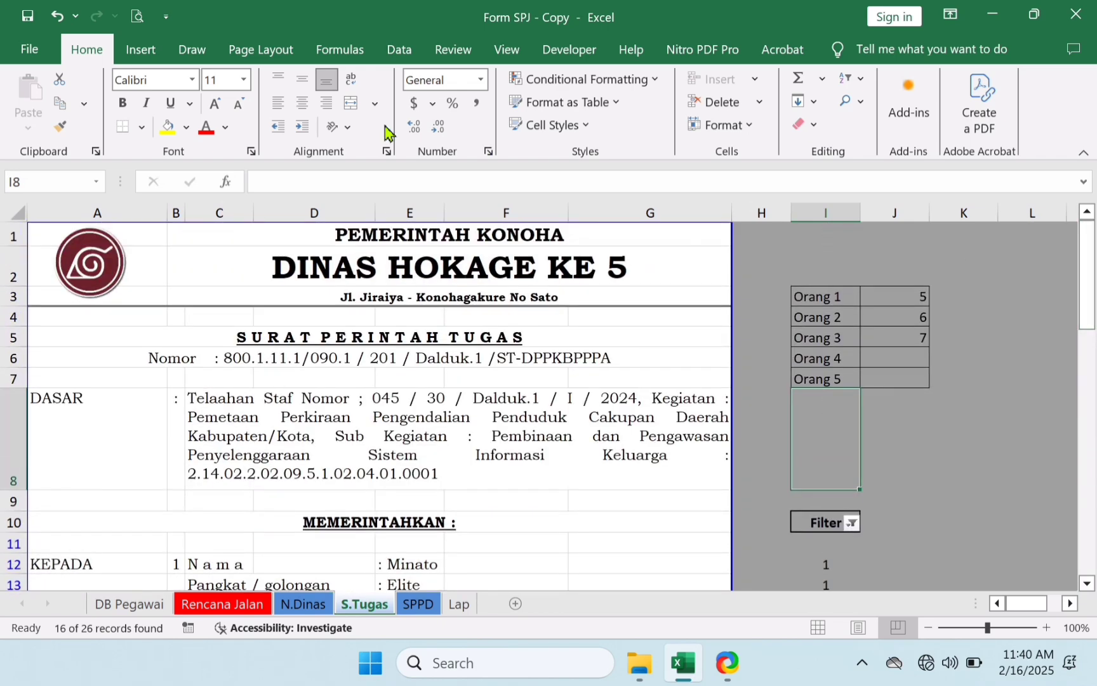
left_click(137, 15)
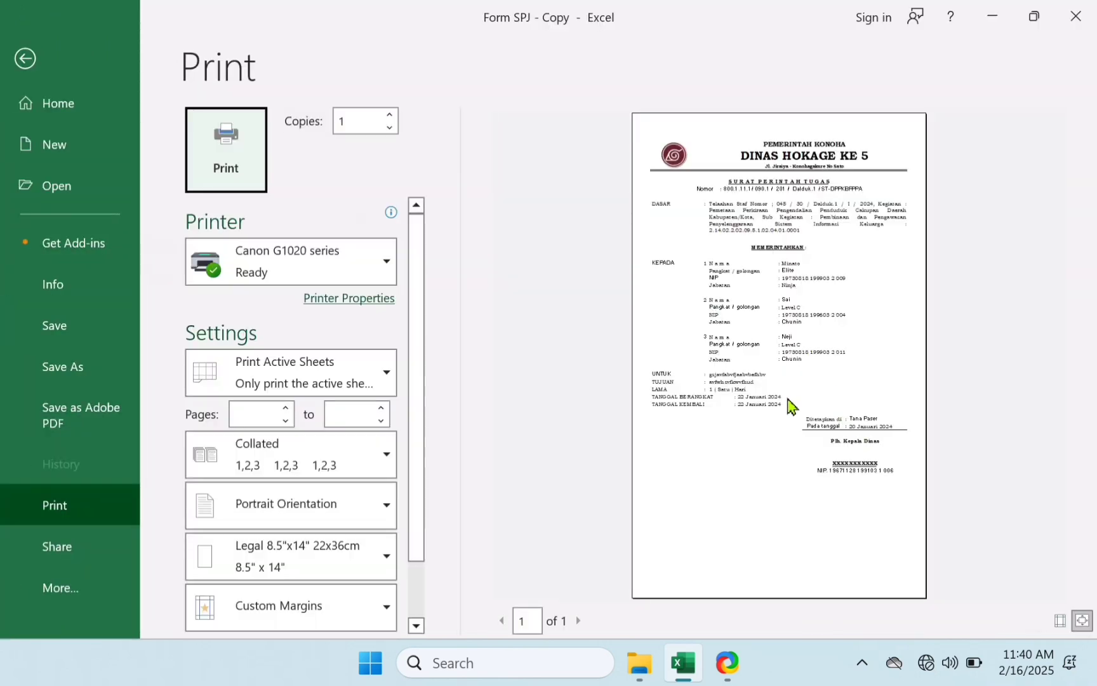
left_click(25, 58)
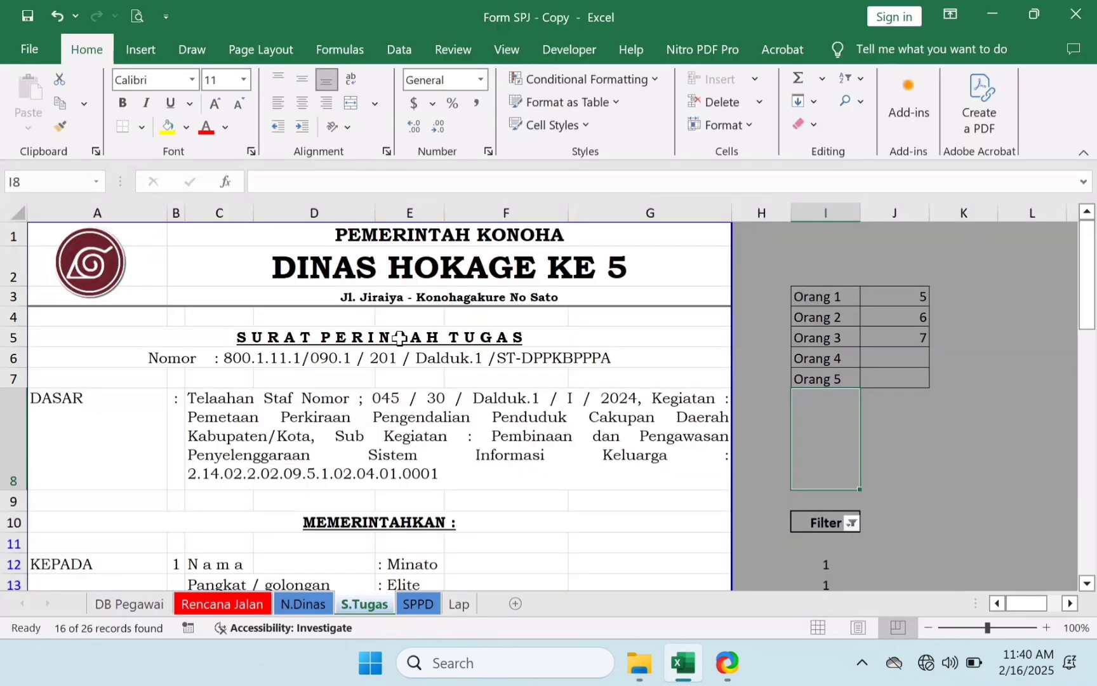
- On the SPPD sheet, set the record number cell L2 to 5
left_click(432, 611)
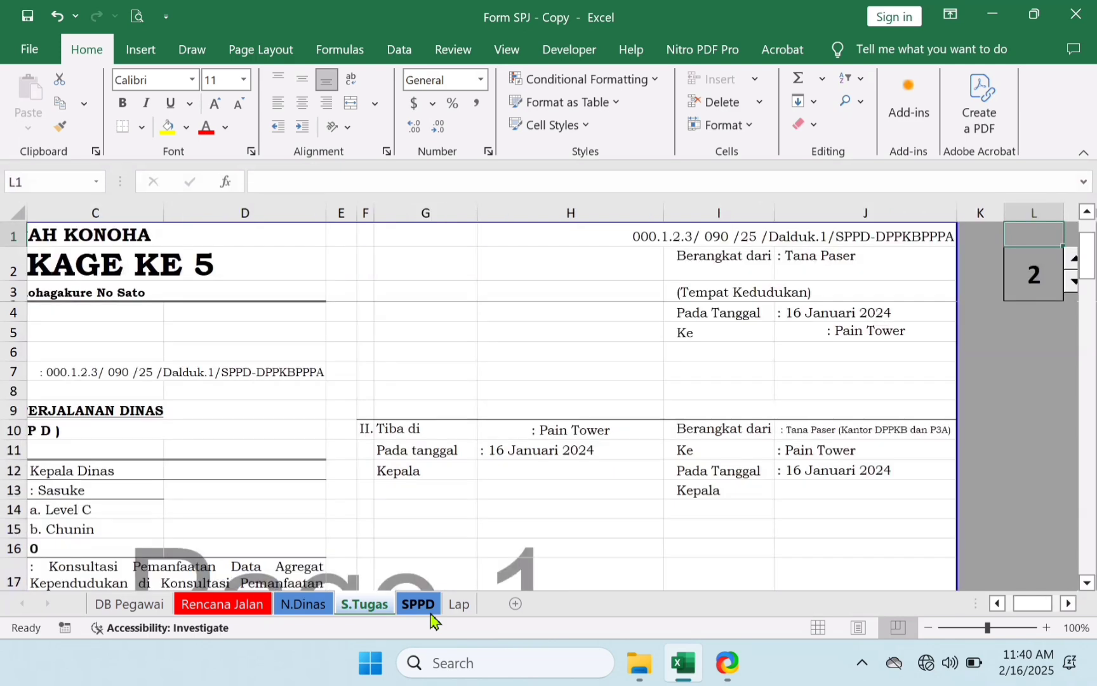
left_click(1053, 278)
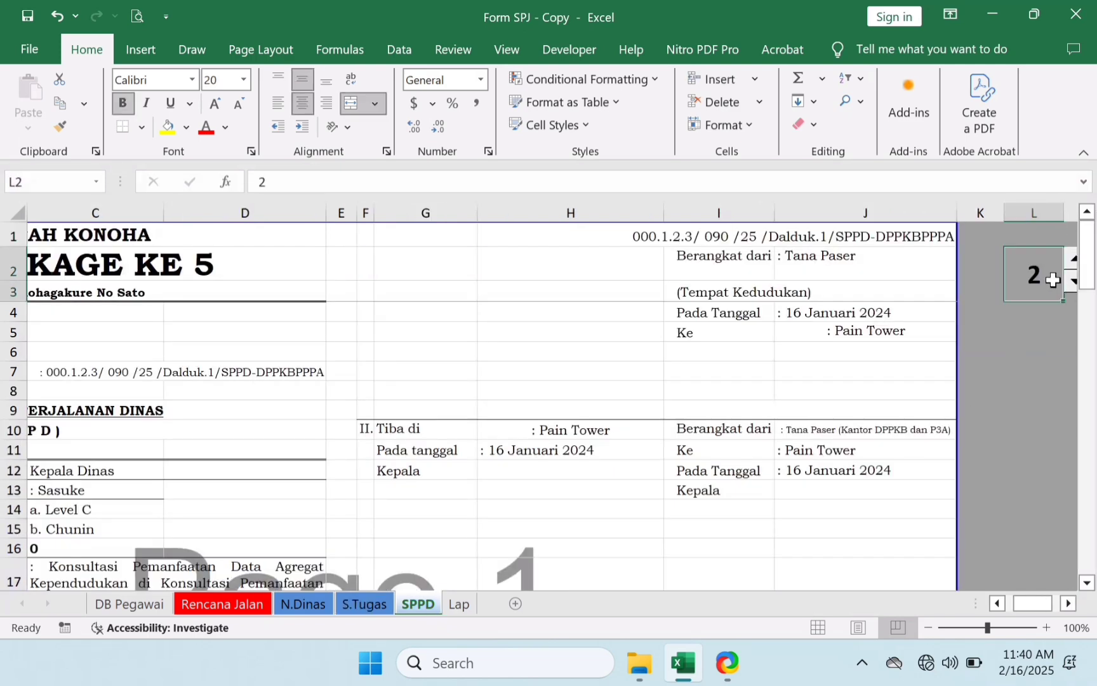
scroll(1053, 279, "right", 1)
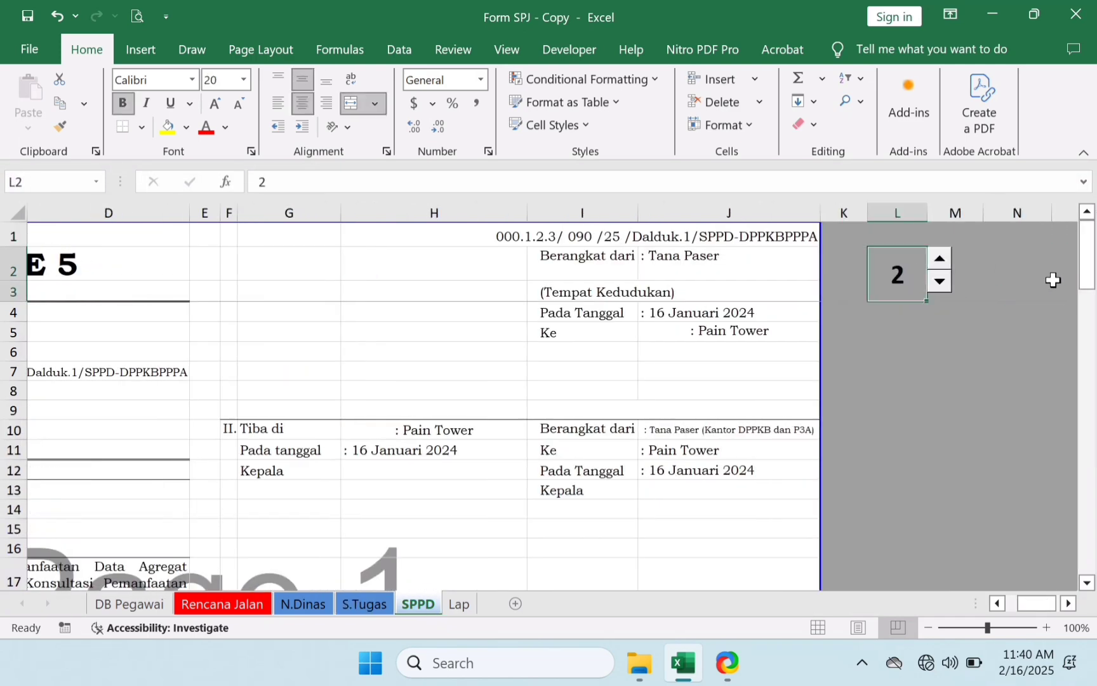
left_click(940, 261)
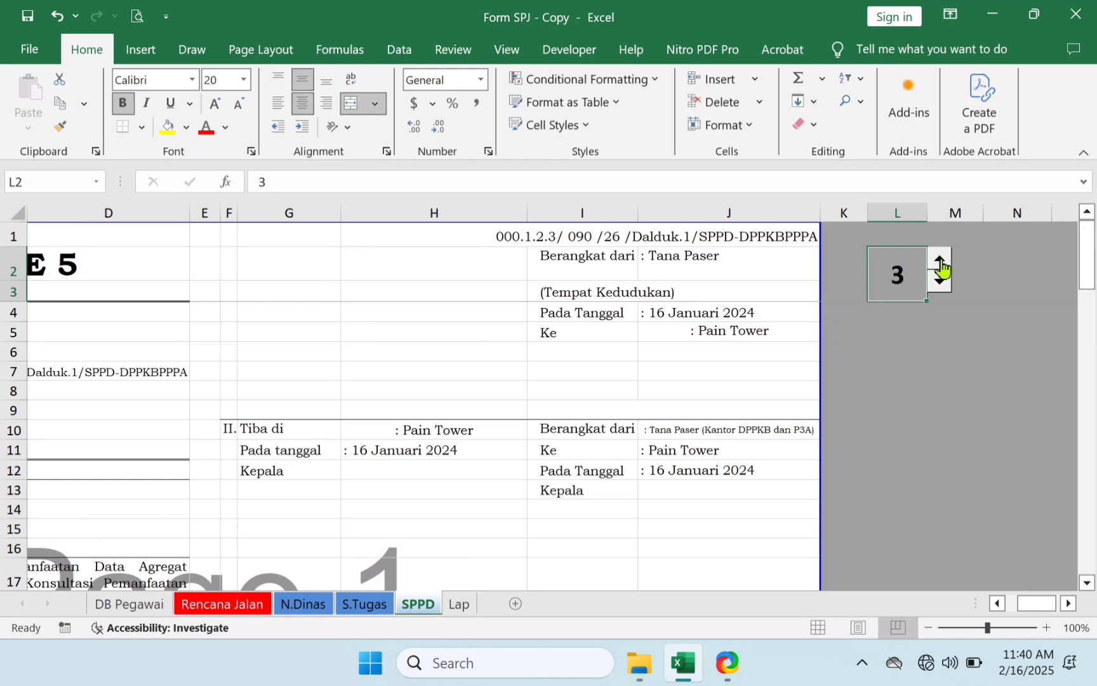
double_click(906, 296)
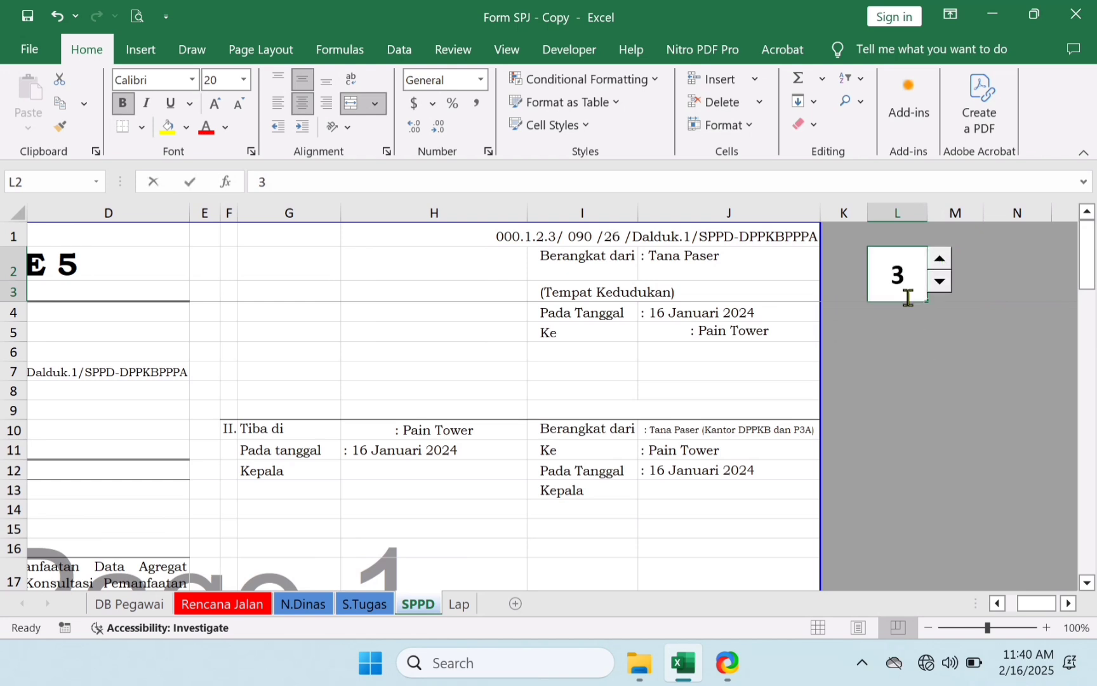
key("BackSpace")
type("5")
left_click(909, 336)
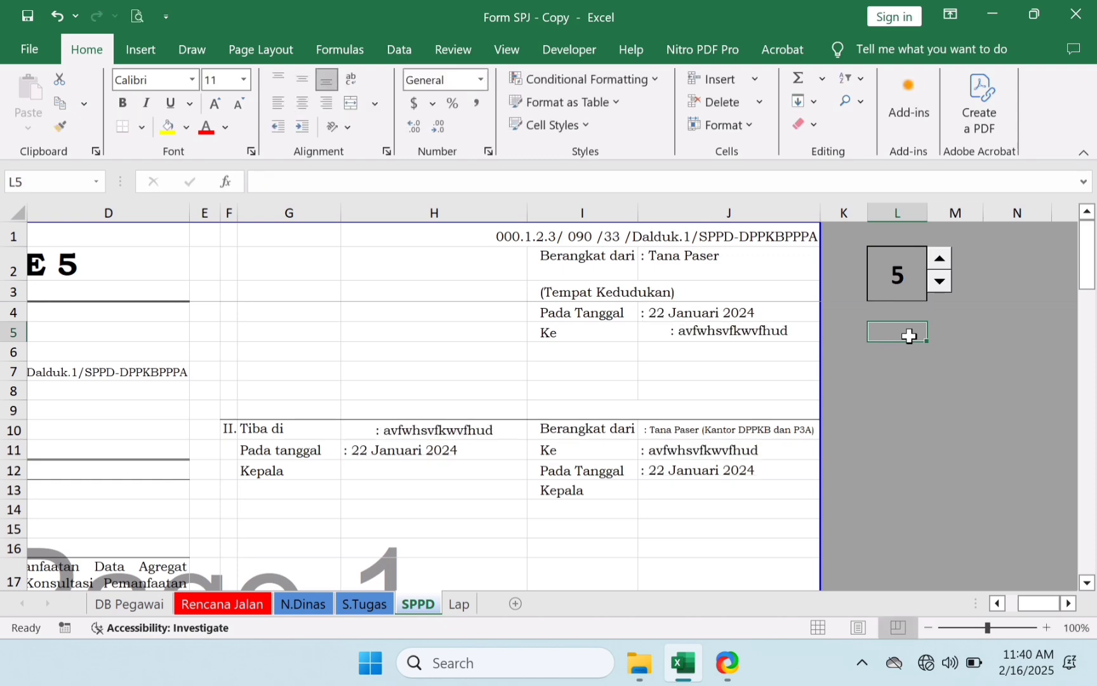
- Check the employee name, position and travel level fields on the SPPD form
left_click(997, 604)
left_click(997, 603)
left_click(384, 492)
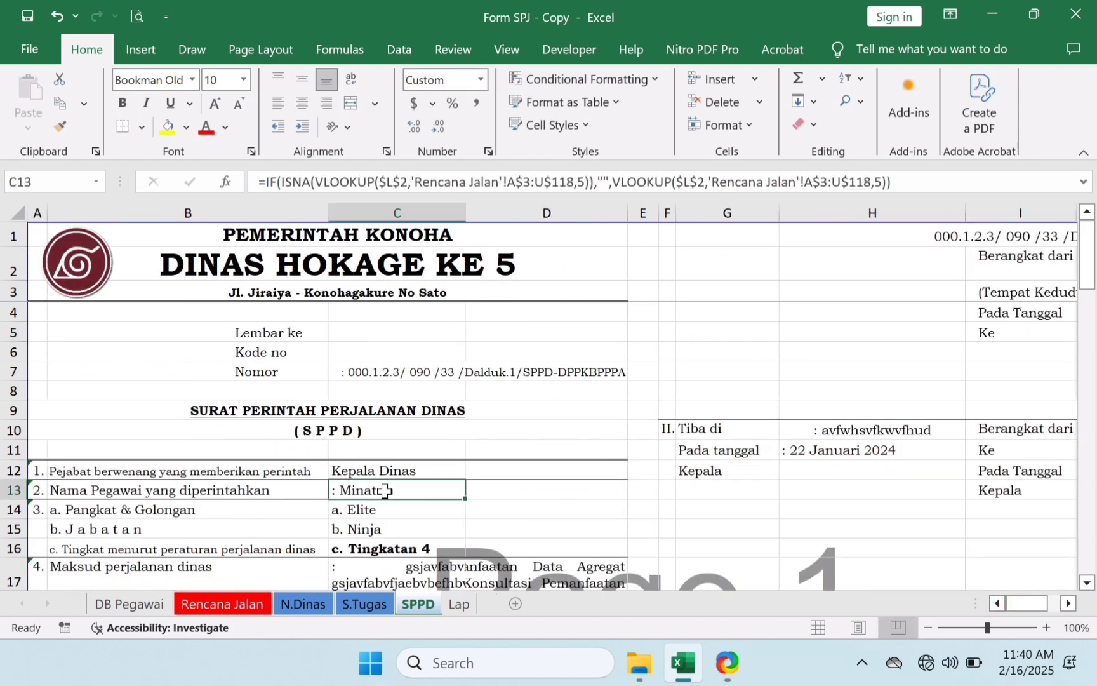
left_click(393, 517)
left_click(421, 549)
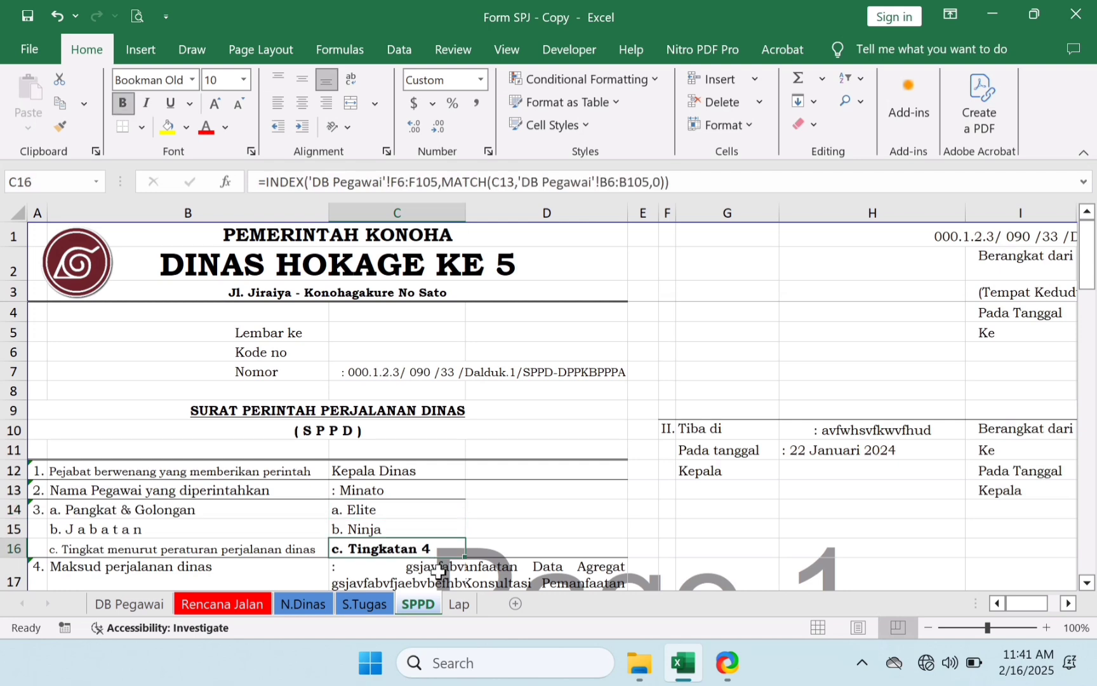
- Open the Lap sheet and review the travel report from its heading down to the closing date
left_click(453, 605)
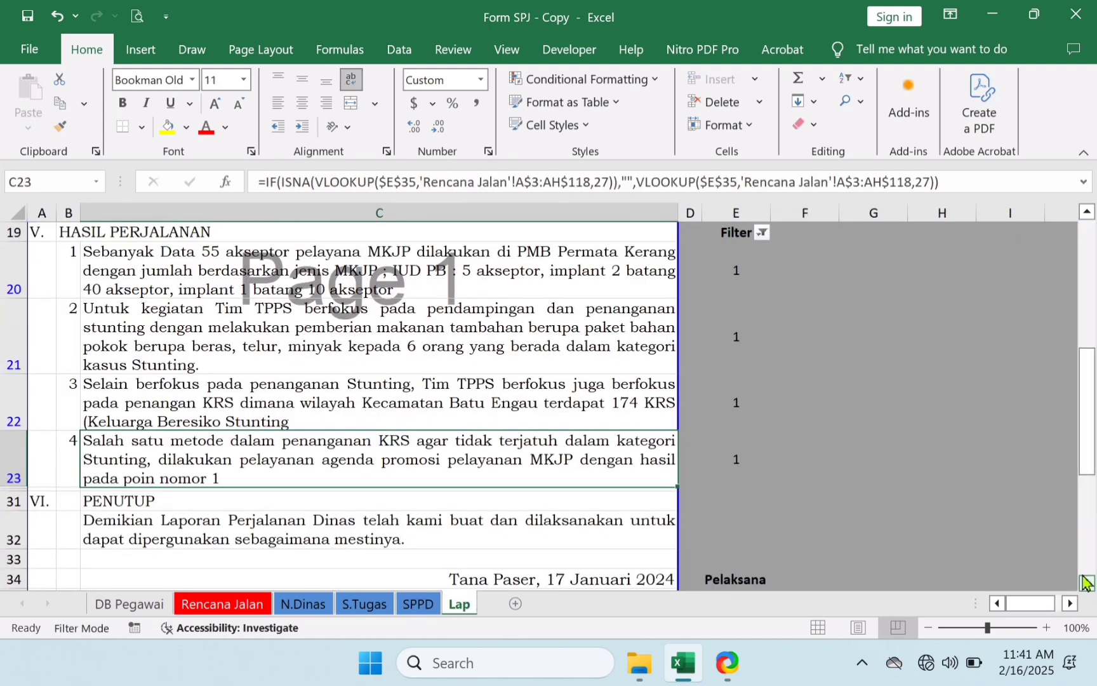
left_click_drag(1088, 453, 1087, 426)
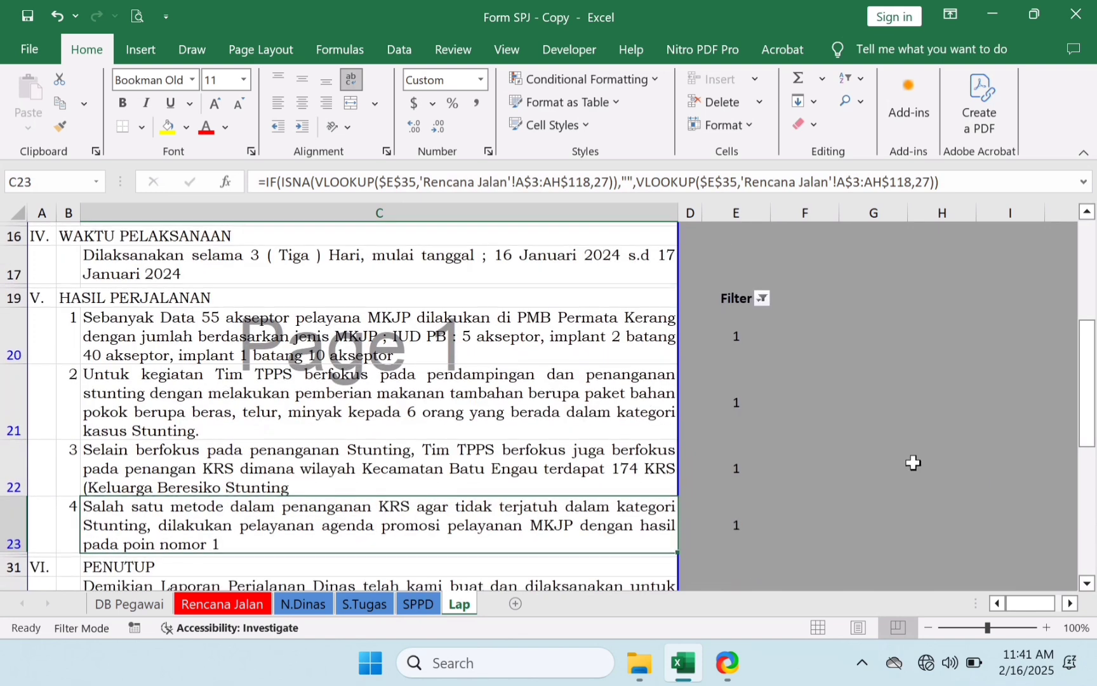
scroll(863, 453, "up", 5)
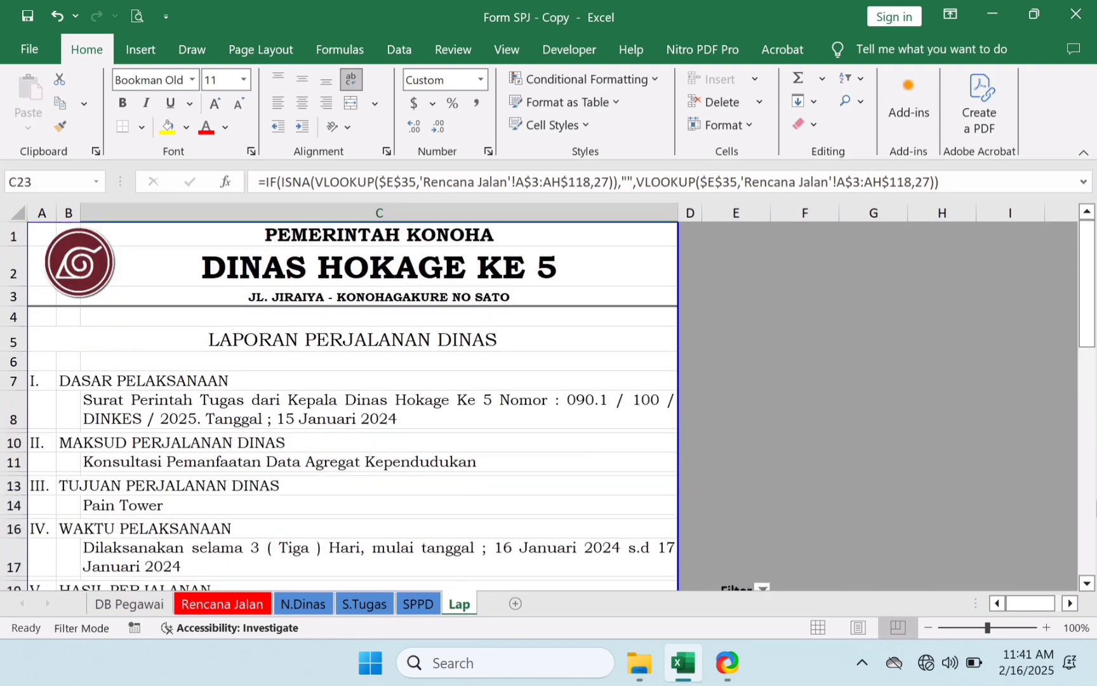
left_click(480, 534)
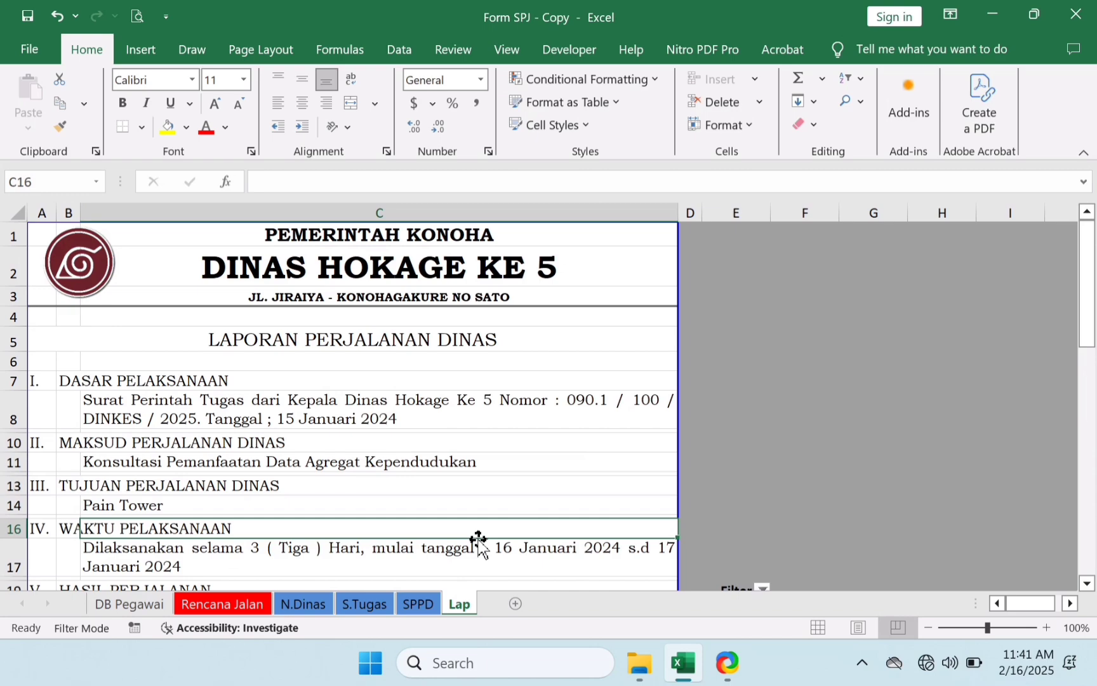
key("Down")
key("Down")
key("Down")
key("Down")
key("Up")
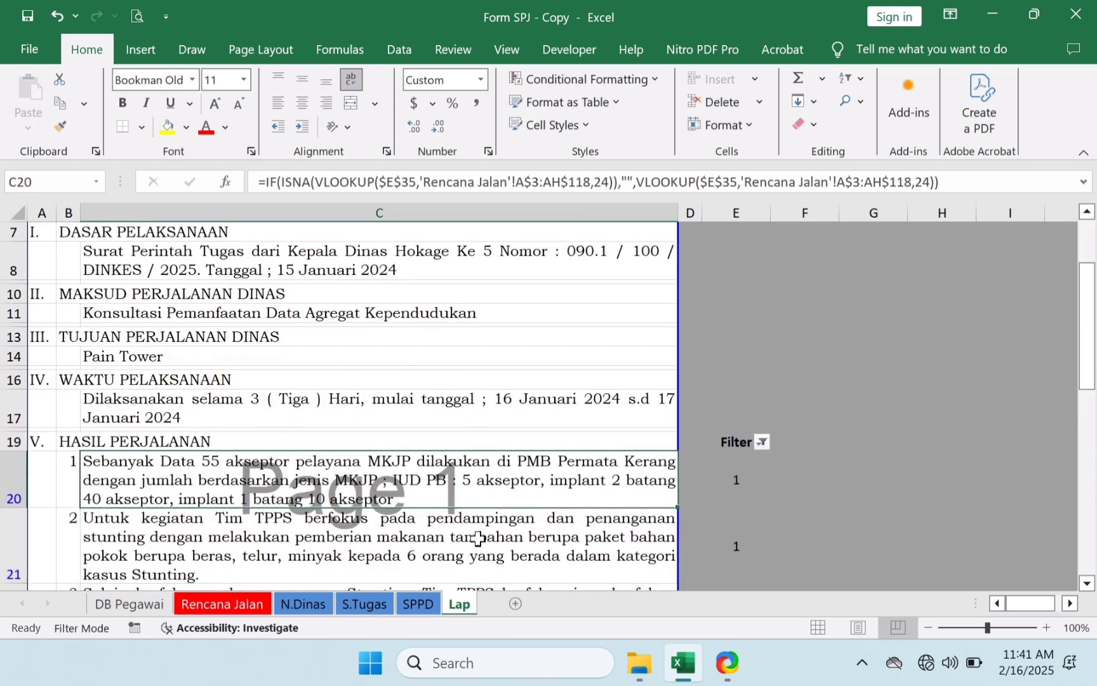
key("Down")
key("Down")
key("Down")
key("Down")
key("Down")
key("Down")
key("Down")
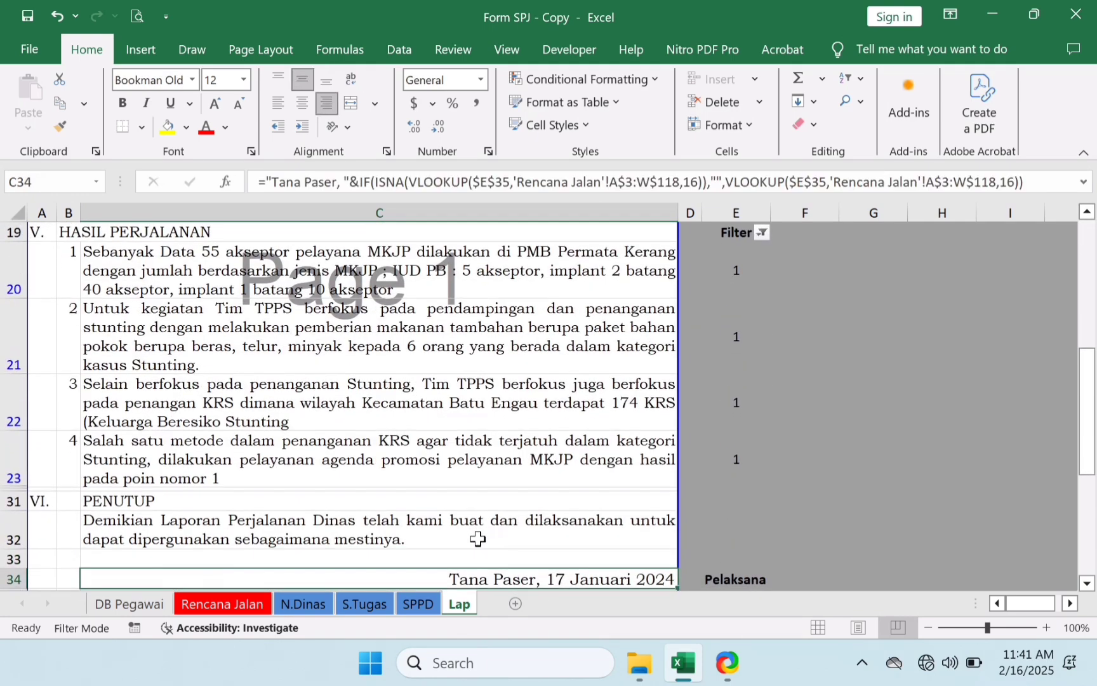
- Set the travel report's first three Pelaksana entries to record numbers 5, 6 and 7 and clear the fourth
key("Down")
key("Down")
key("Right")
key("Right")
key("Up")
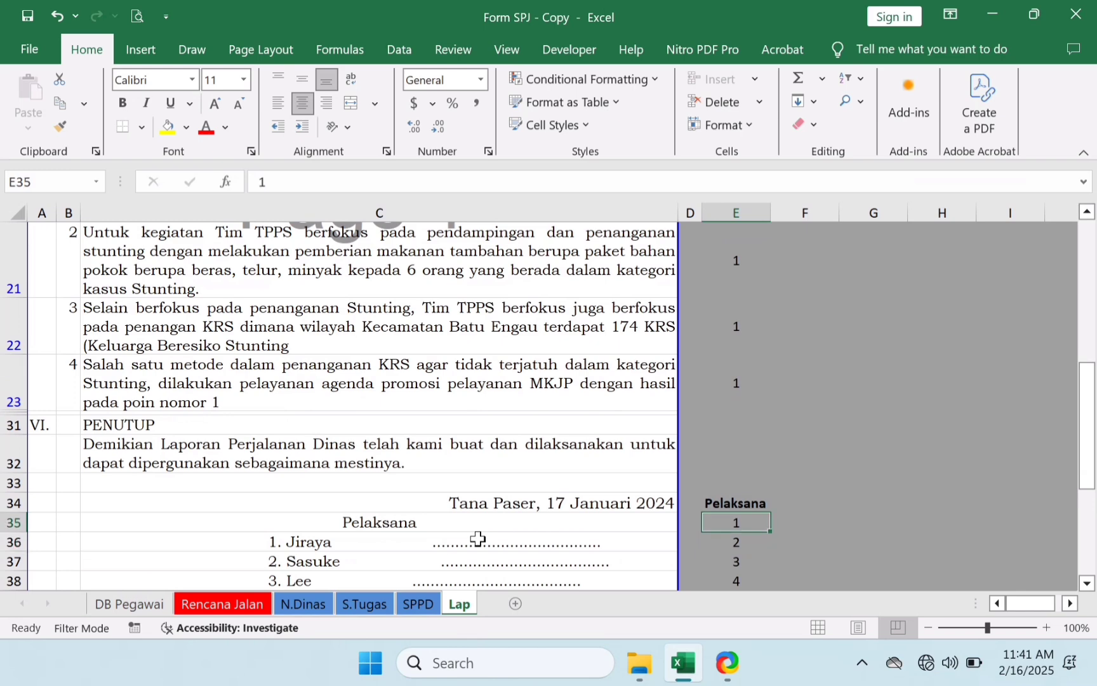
type("5")
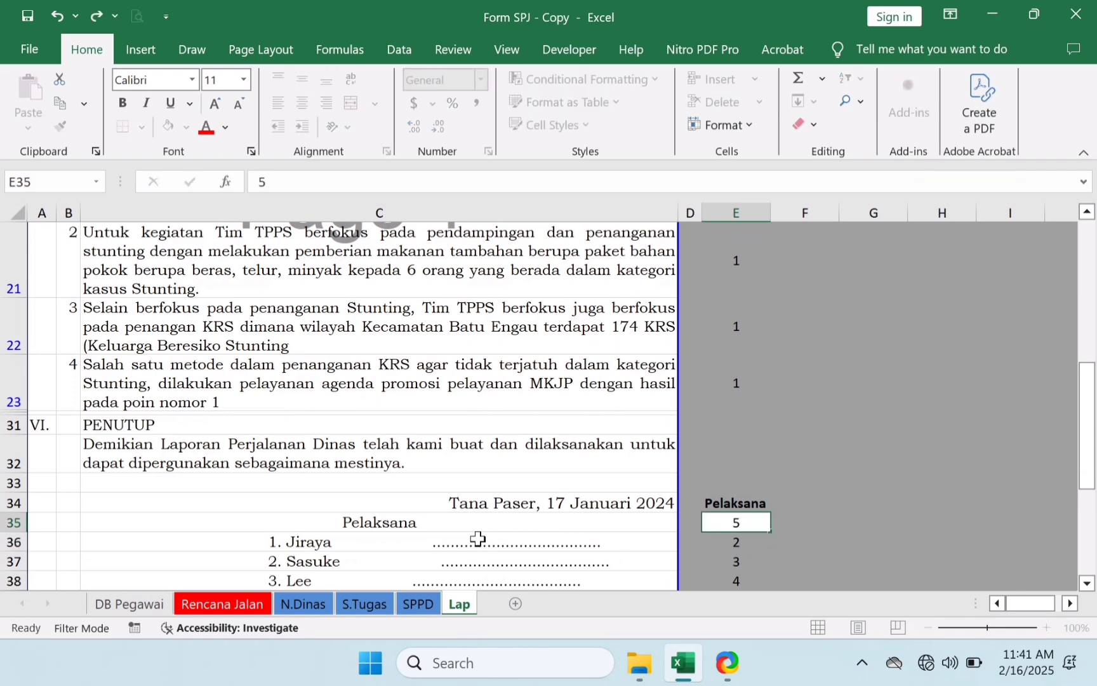
key("Return")
type("6")
key("Return")
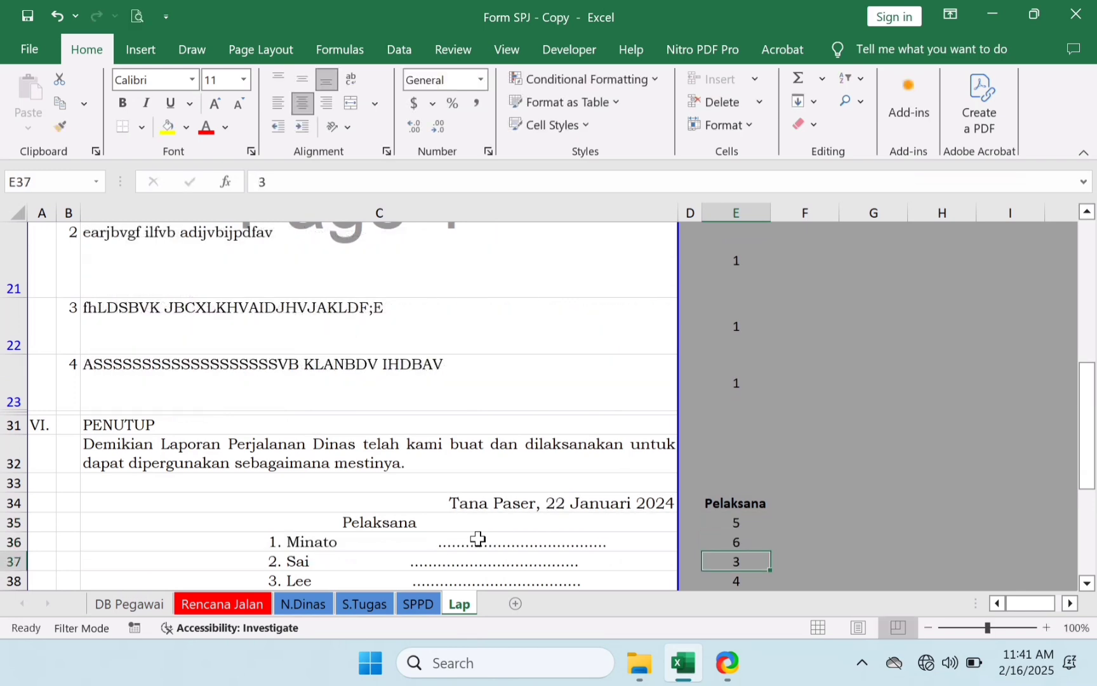
type("7")
key("Return")
scroll(477, 538, "down", 1)
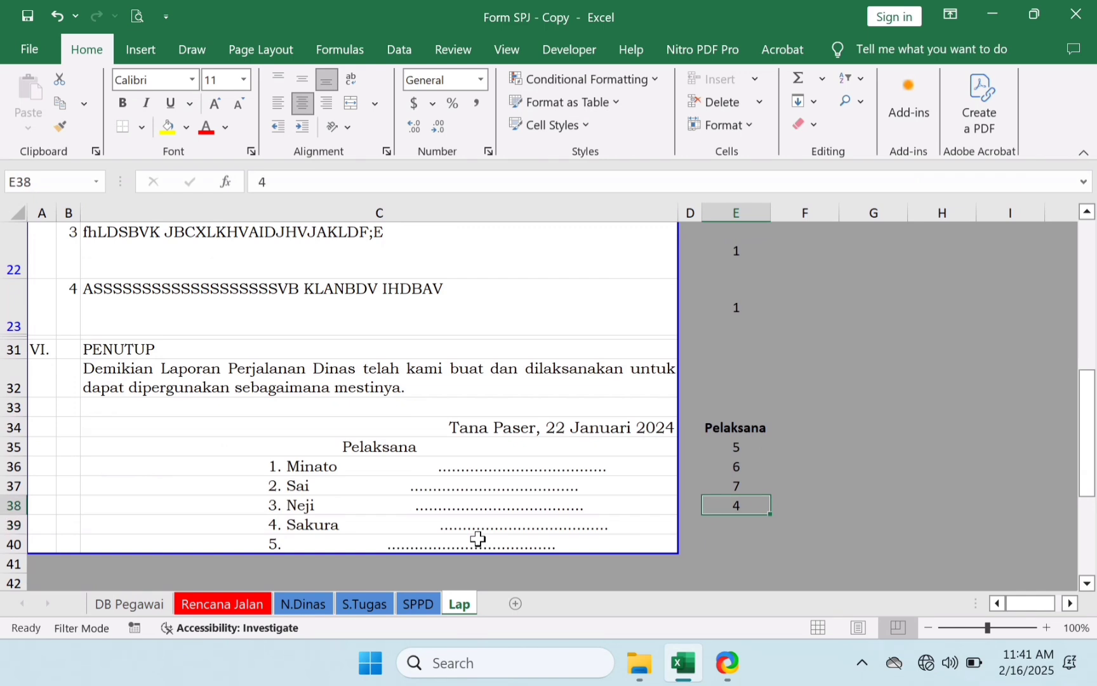
key("Delete")
key("Return")
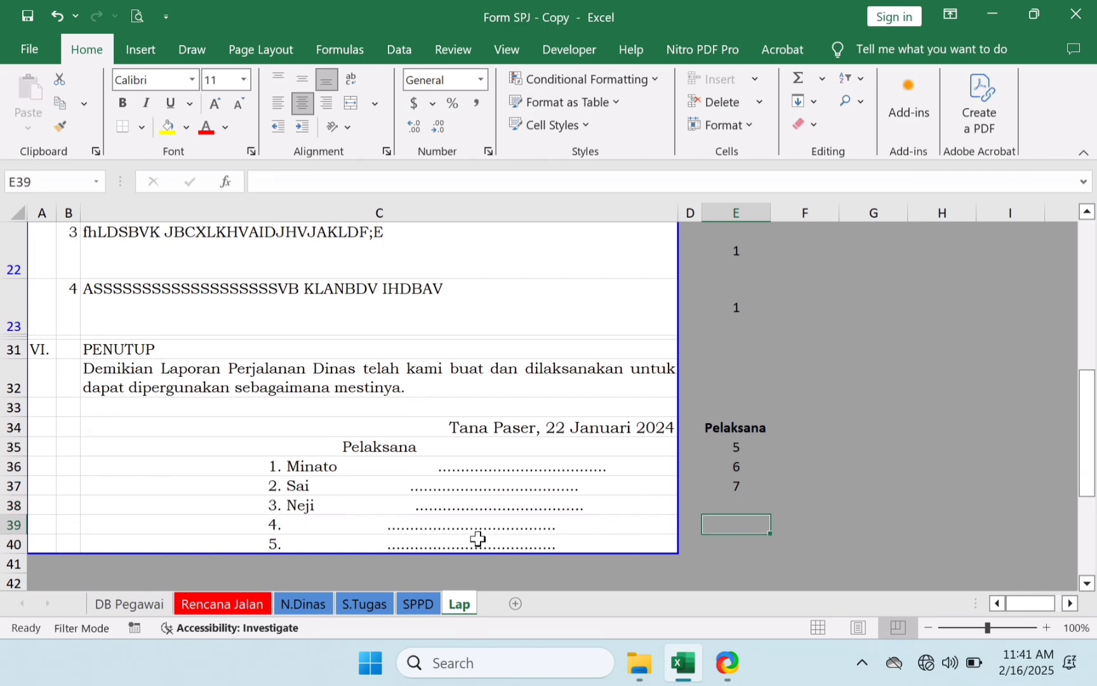
- Review the report's signatories, HASIL PERJALANAN entries and travel dates for the newly entered records
key("Up")
key("Up")
key("Up")
key("Up")
key("Up")
key("Up")
key("Up")
key("Up")
key("Up")
key("Up")
key("Up")
key("Up")
key("Up")
key("Up")
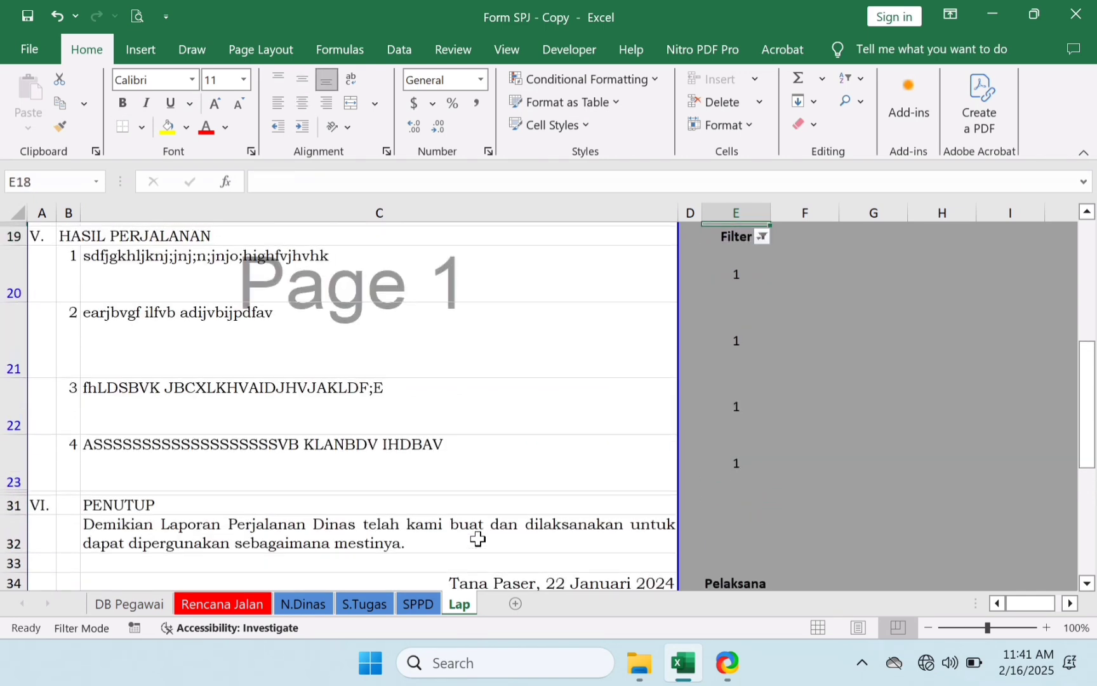
key("Up")
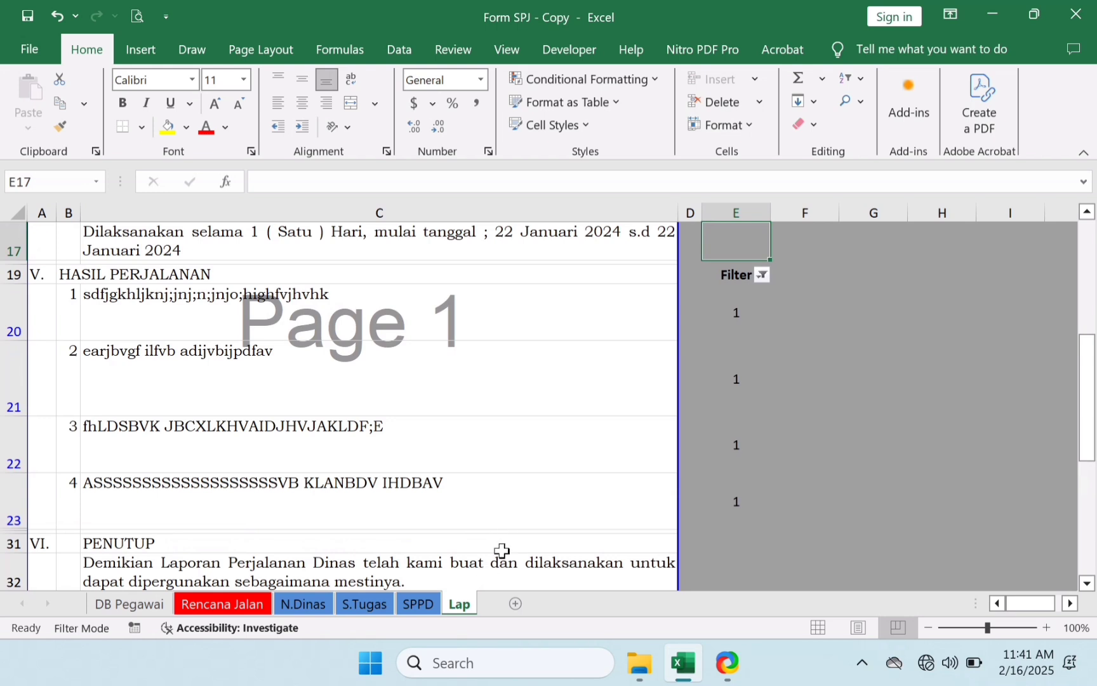
left_click(160, 514)
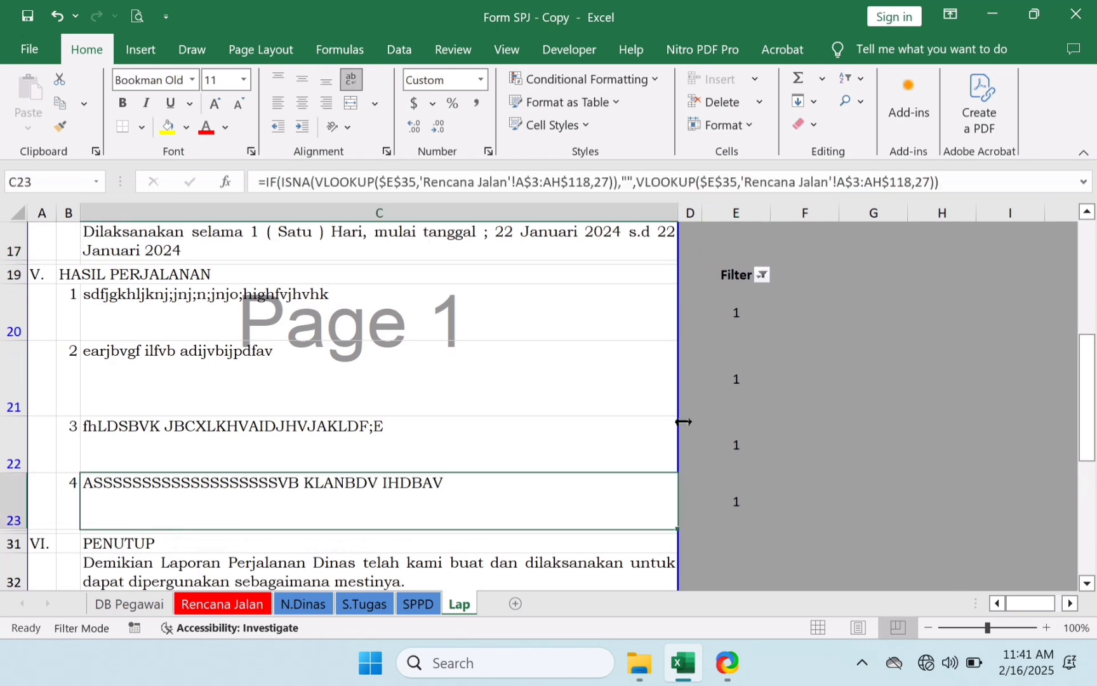
- Reapply the travel report's Filter column with 0 excluded so only the rows marked 1 show
left_click(762, 275)
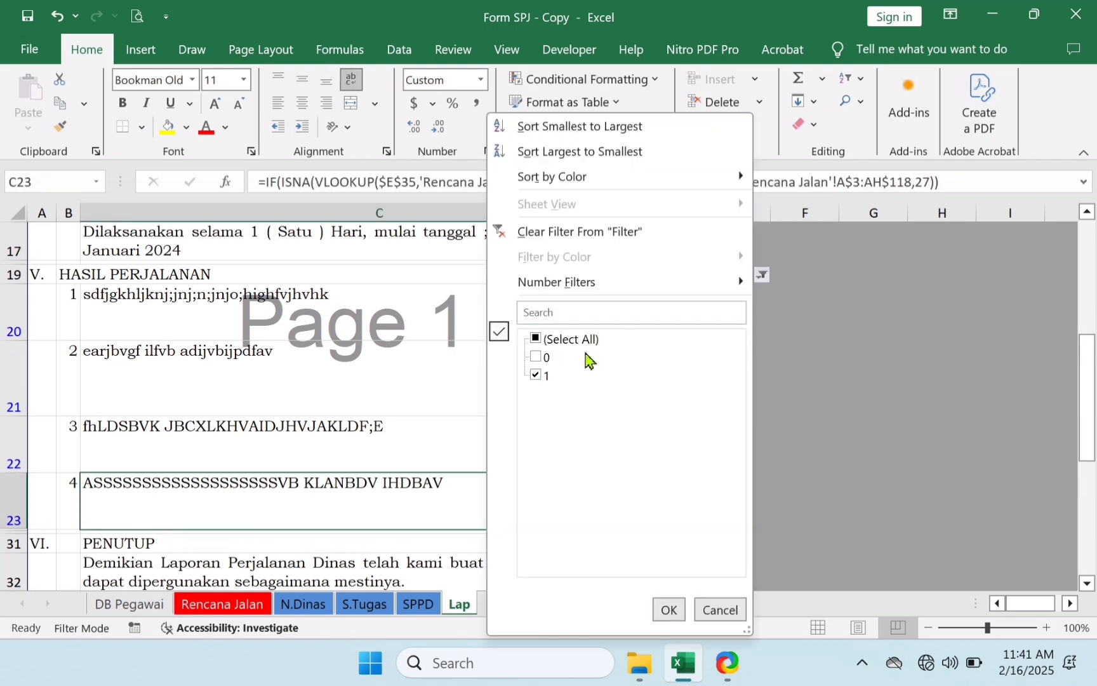
left_click(556, 344)
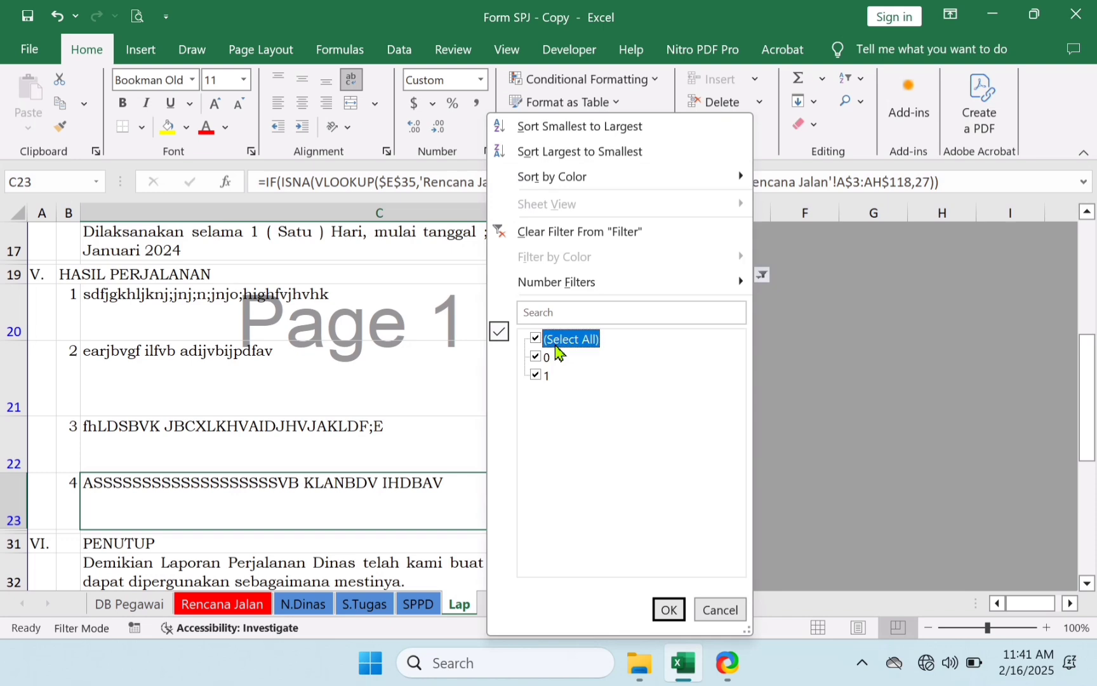
left_click(548, 358)
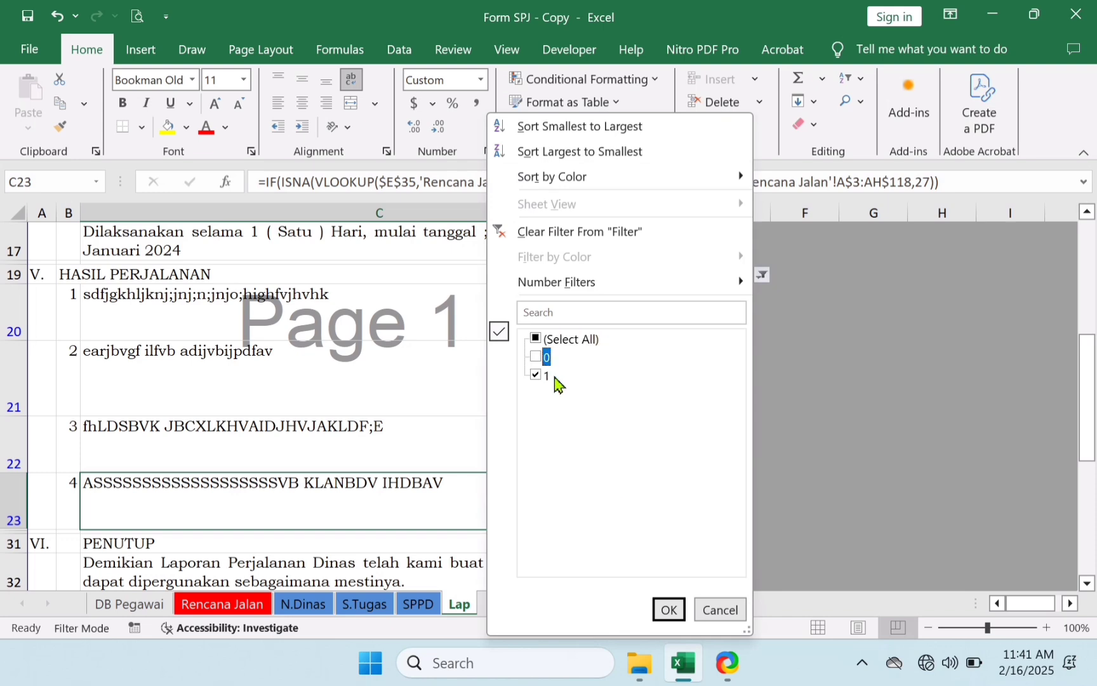
left_click(668, 611)
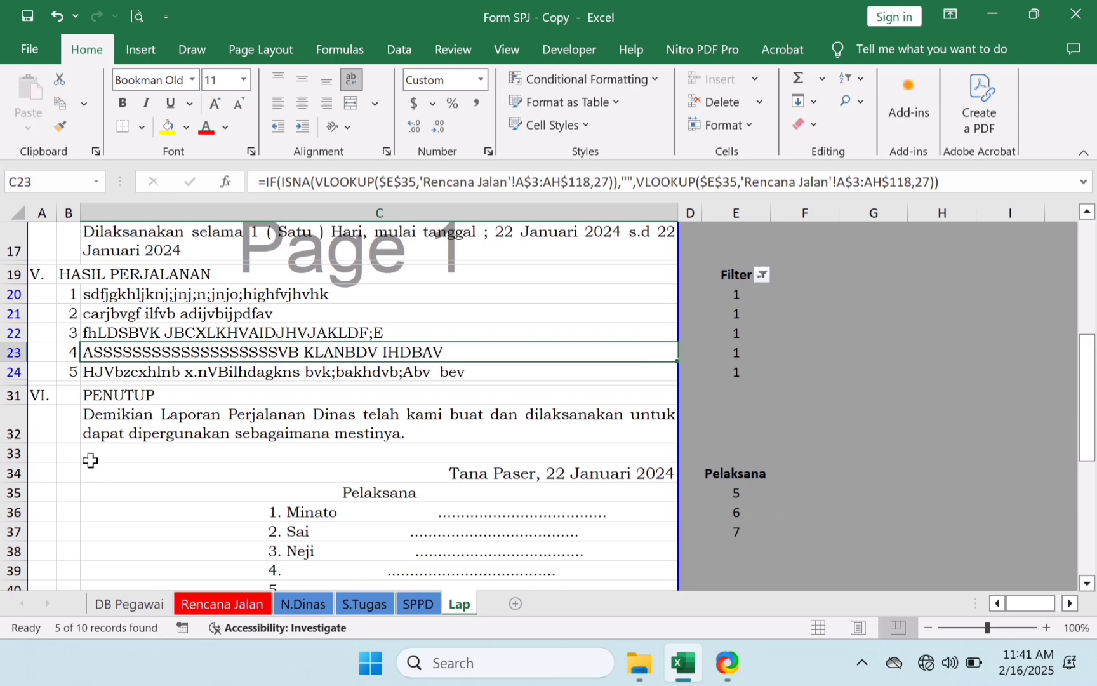
- Examine the five filtered entries under HASIL PERJALANAN
left_click(114, 378)
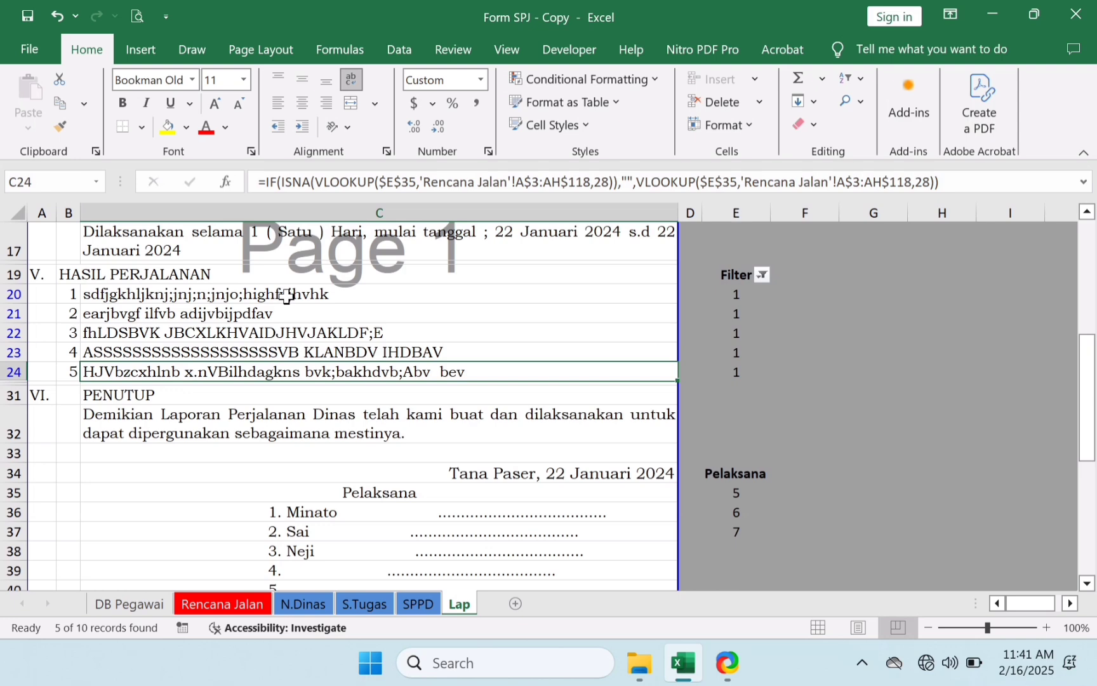
left_click_drag(287, 296, 293, 377)
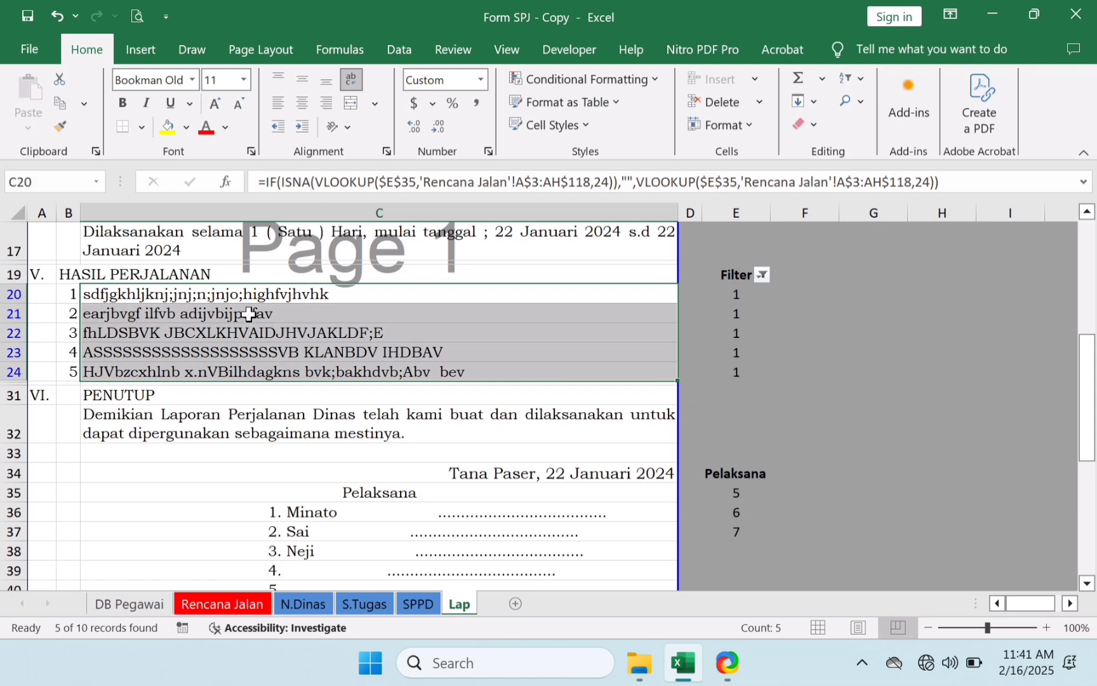
left_click(278, 297)
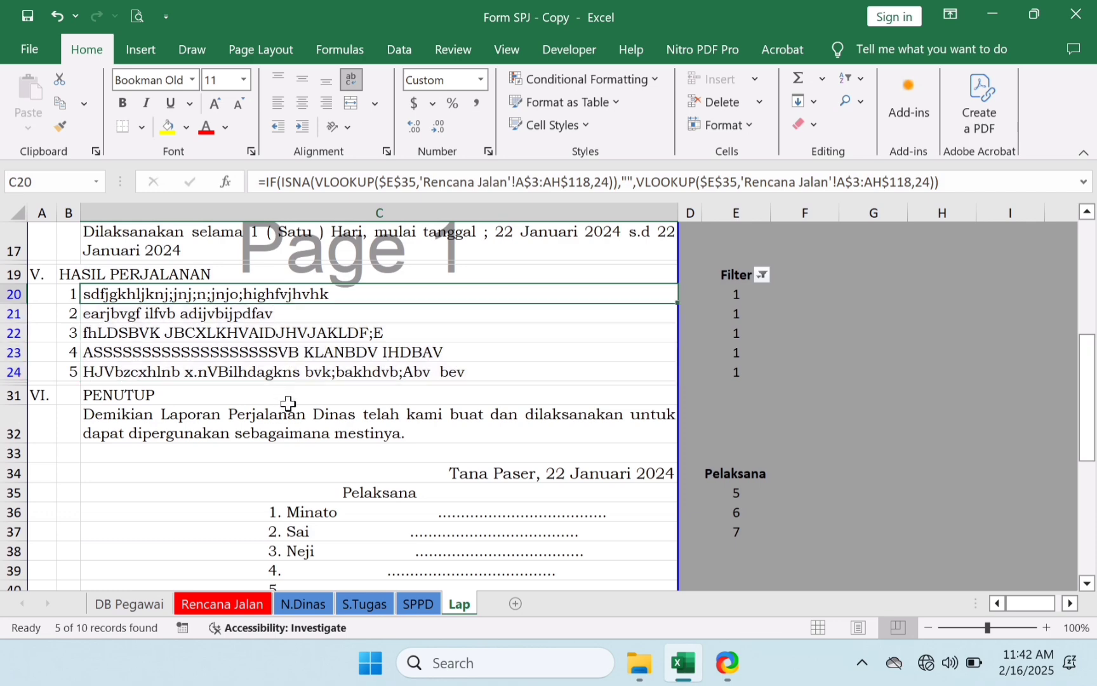
- Set the travel report's first three Pelaksana entries to record numbers 1, 2 and 3
left_click(747, 495)
type("1")
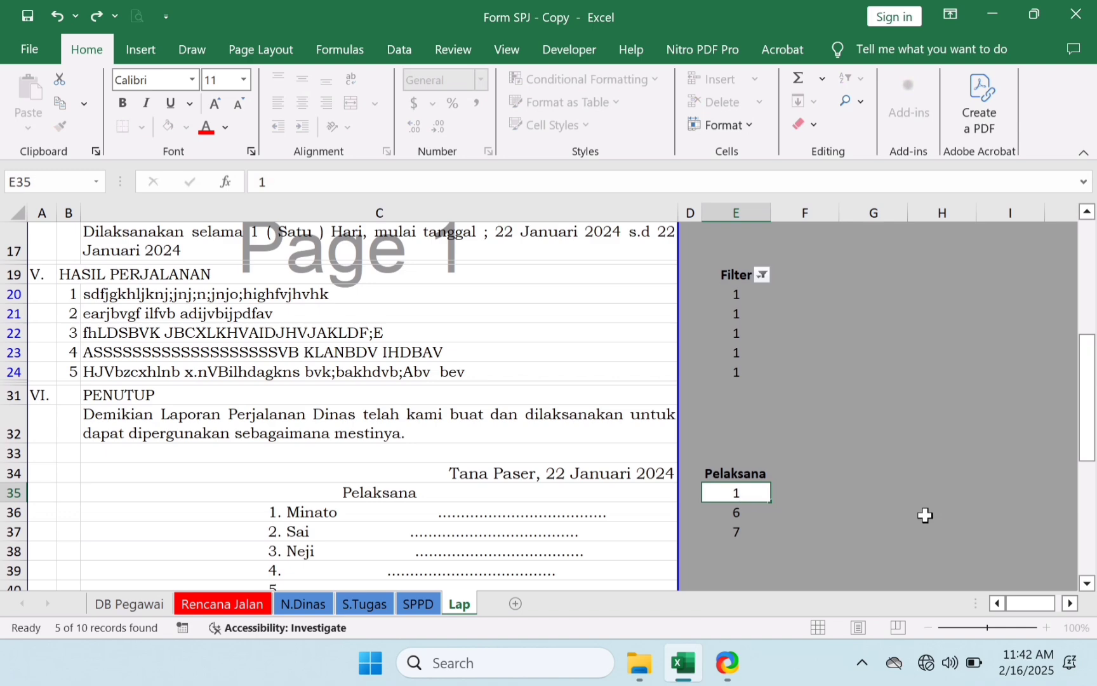
key("Return")
type("2")
key("Return")
type("3")
key("Return")
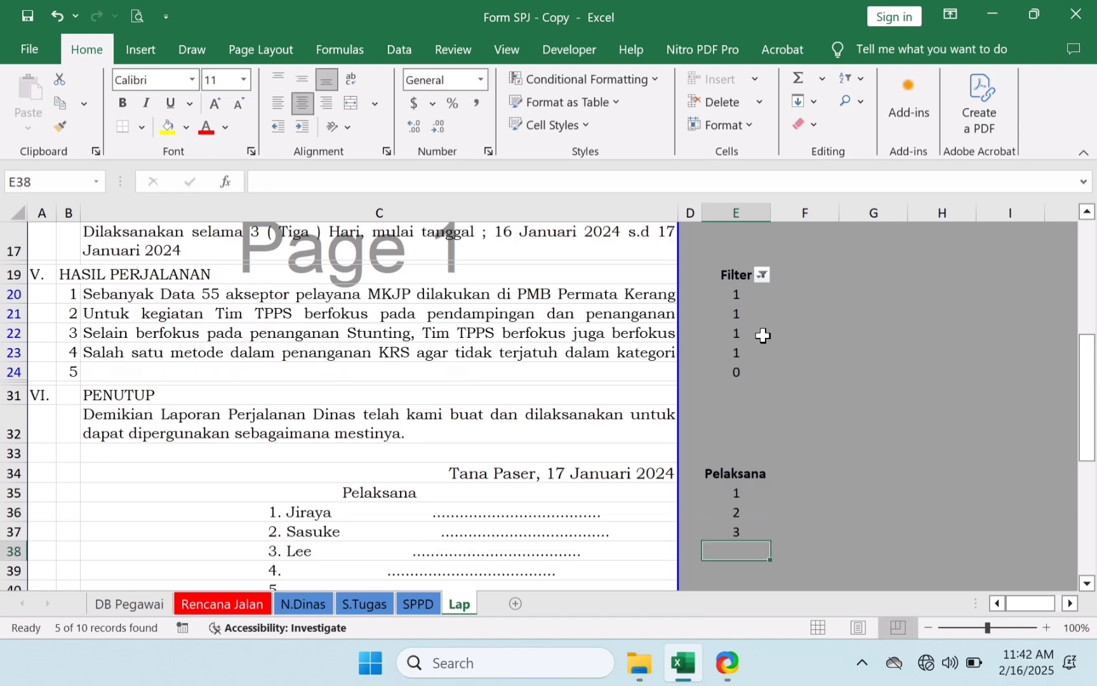
- Refresh the report's Filter column without the 0 value to hide the empty fifth result row
left_click(762, 277)
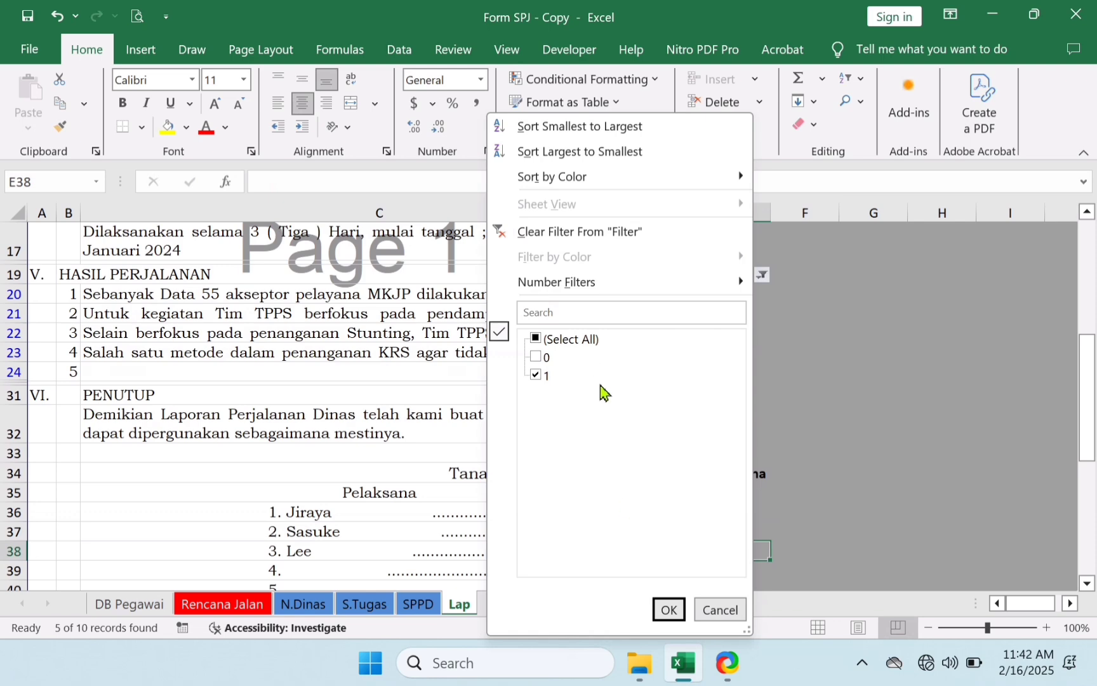
left_click(574, 341)
left_click(537, 358)
left_click(668, 610)
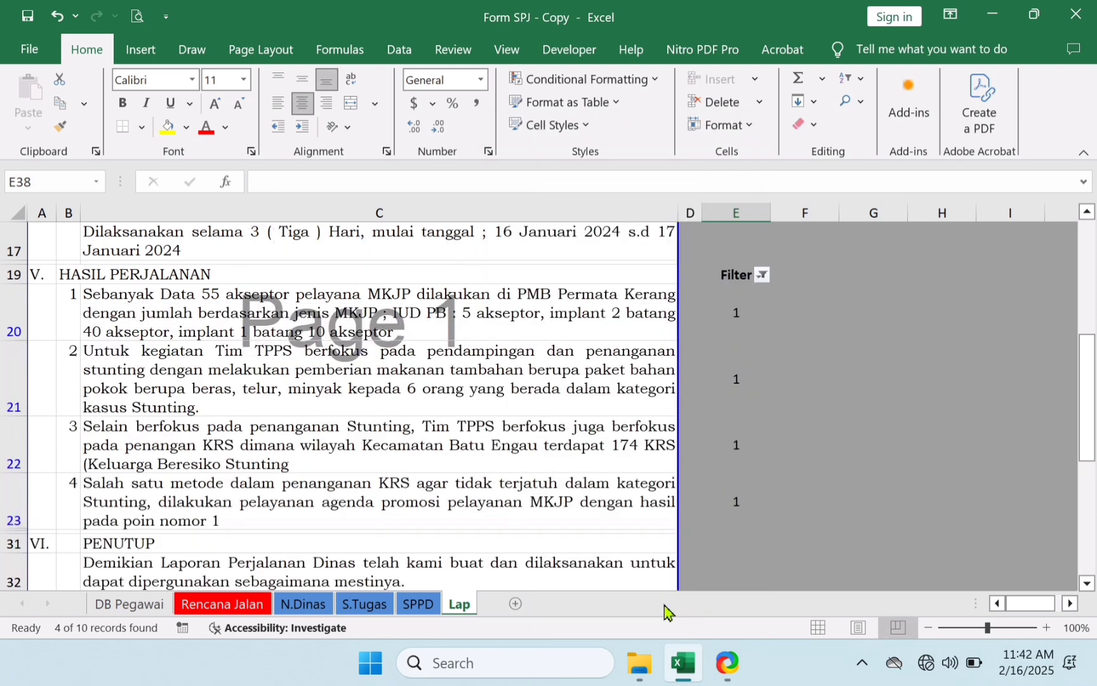
- Review the report's result paragraphs down to the Pelaksana signatures, and return to the Rencana Jalan sheet
left_click(370, 405)
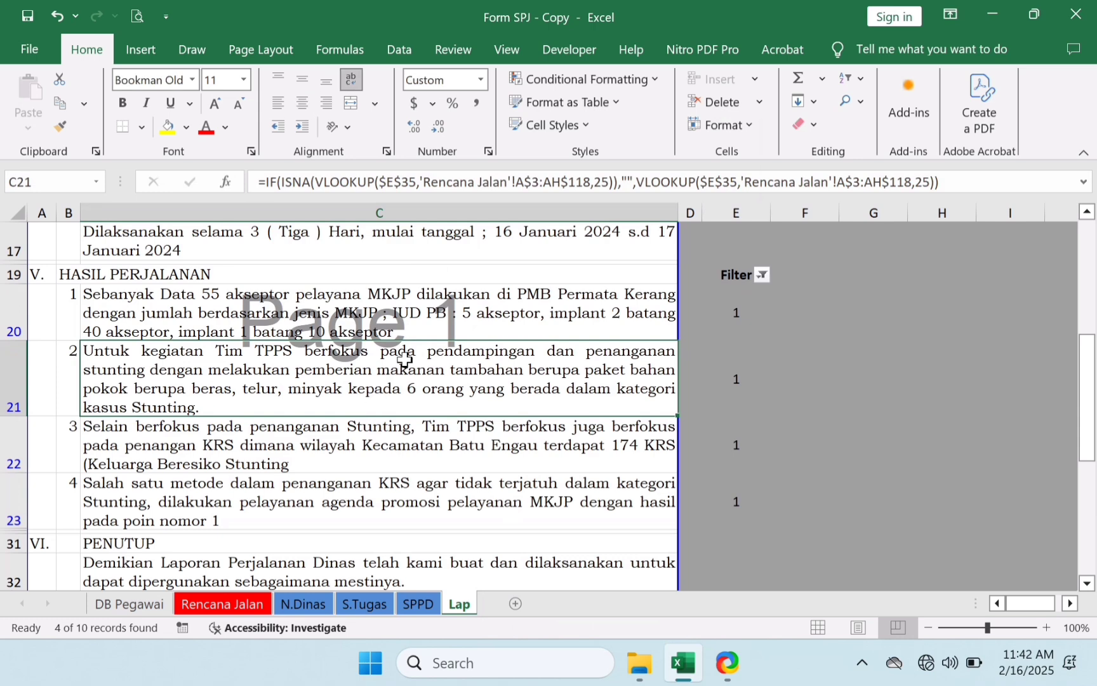
left_click(449, 311)
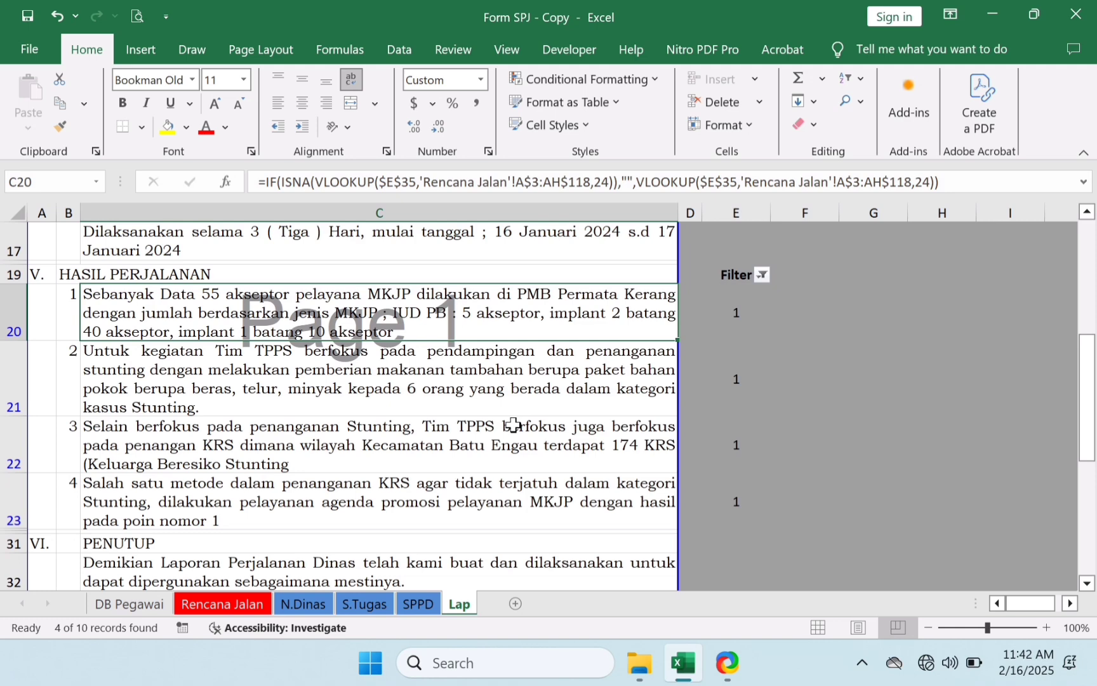
key("Down")
key("Down")
key("Down")
key("Down")
key("Down")
key("Down")
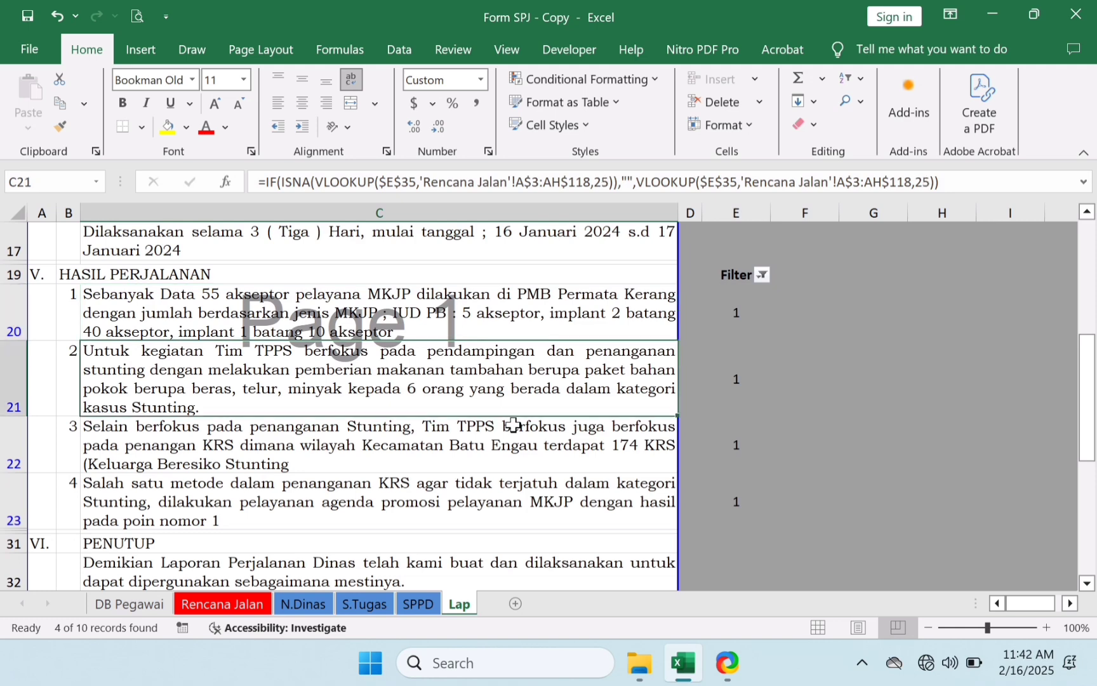
key("Down")
key("Down")
key("Down")
key("Down")
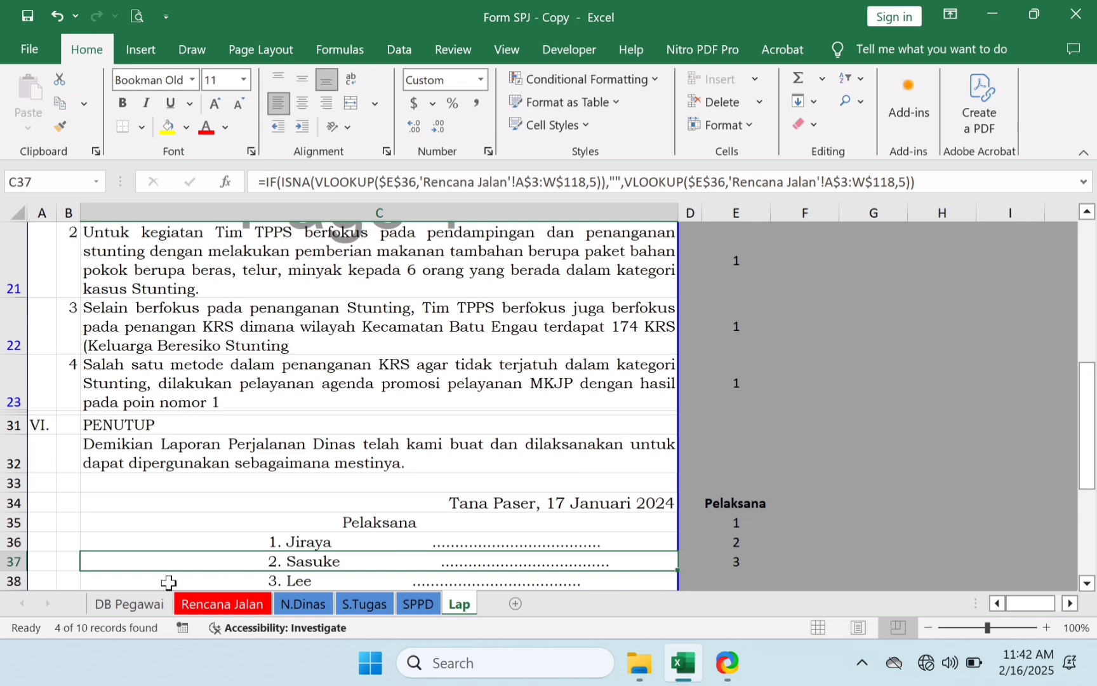
left_click(217, 609)
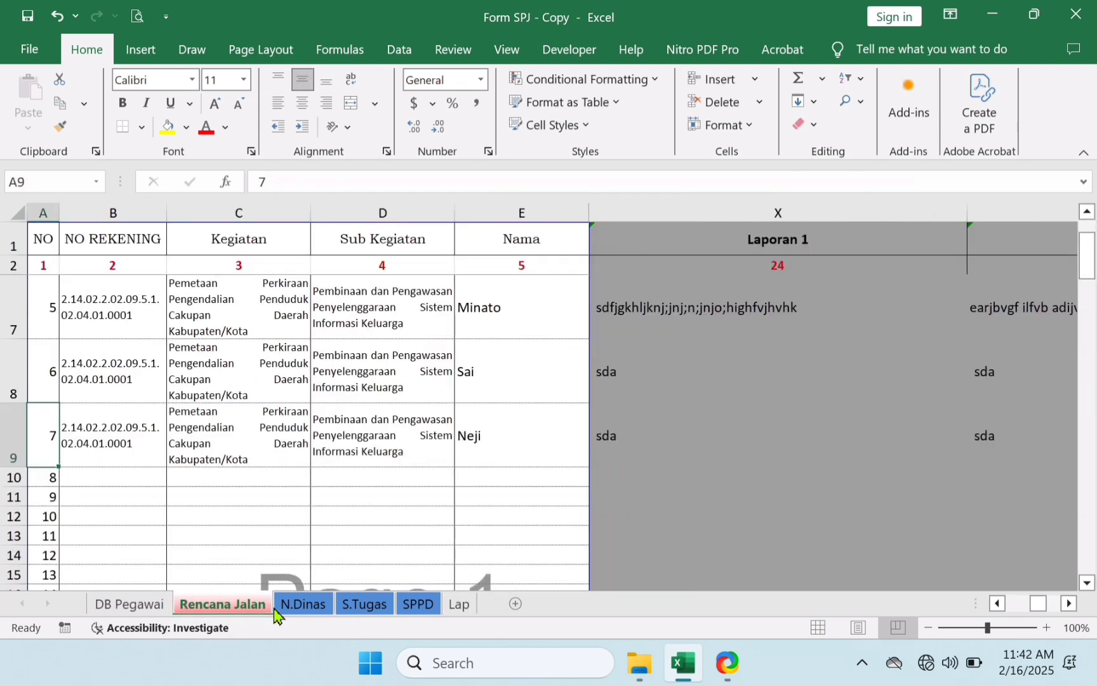